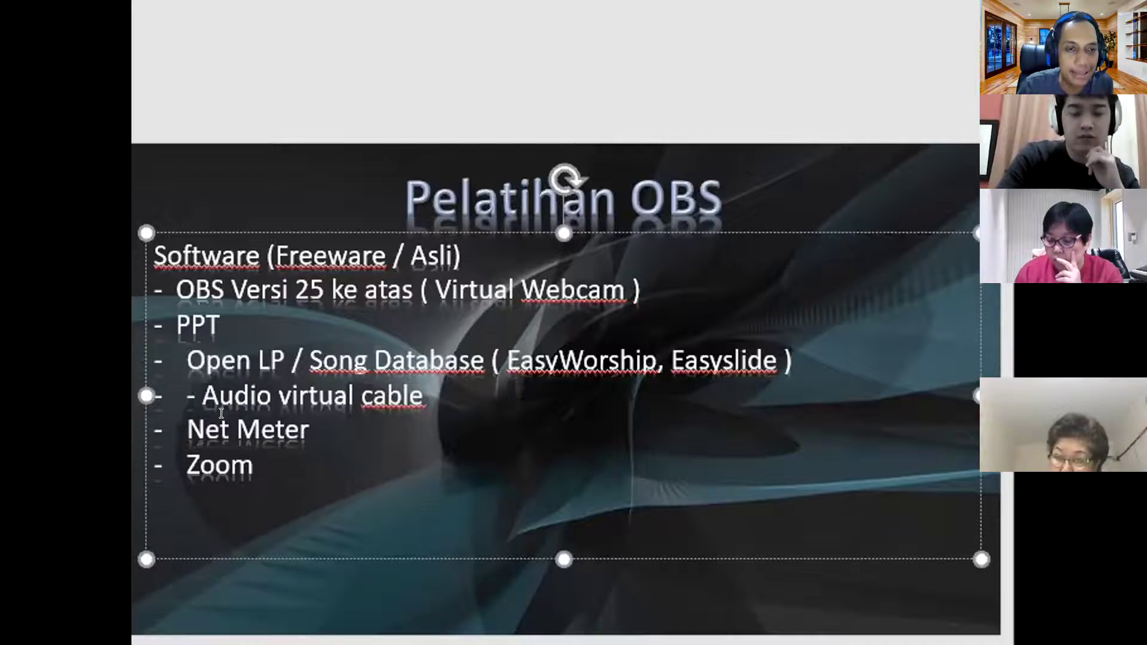
# Move the network speed meter overlay off the slide's software list.
pyautogui.click(240, 392)
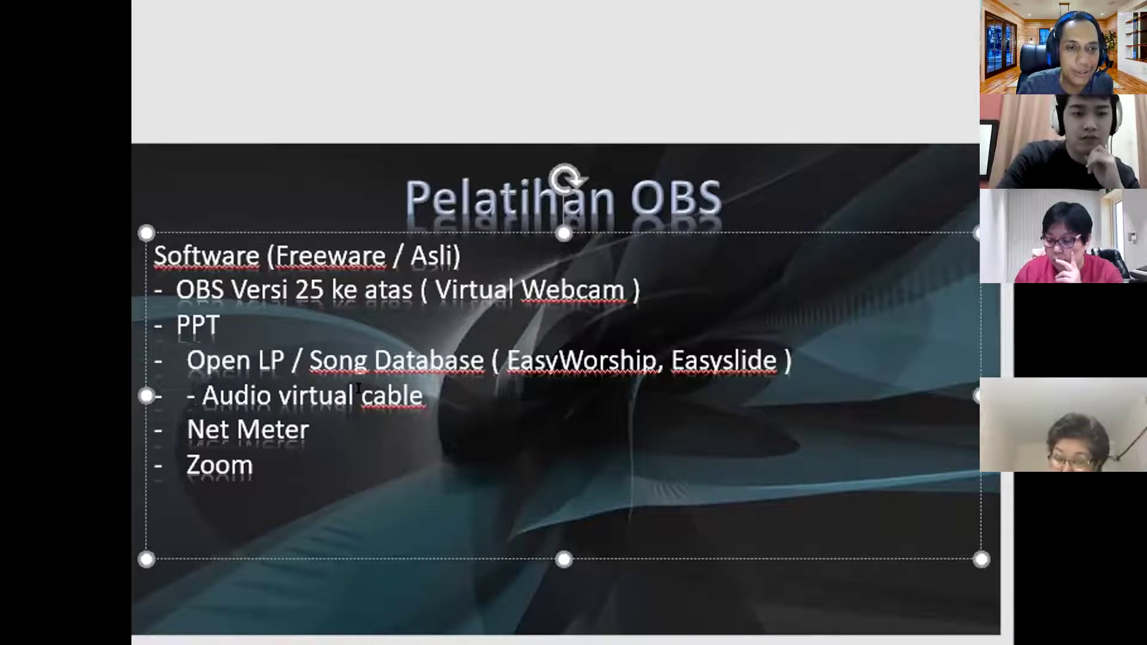
pyautogui.click(425, 392)
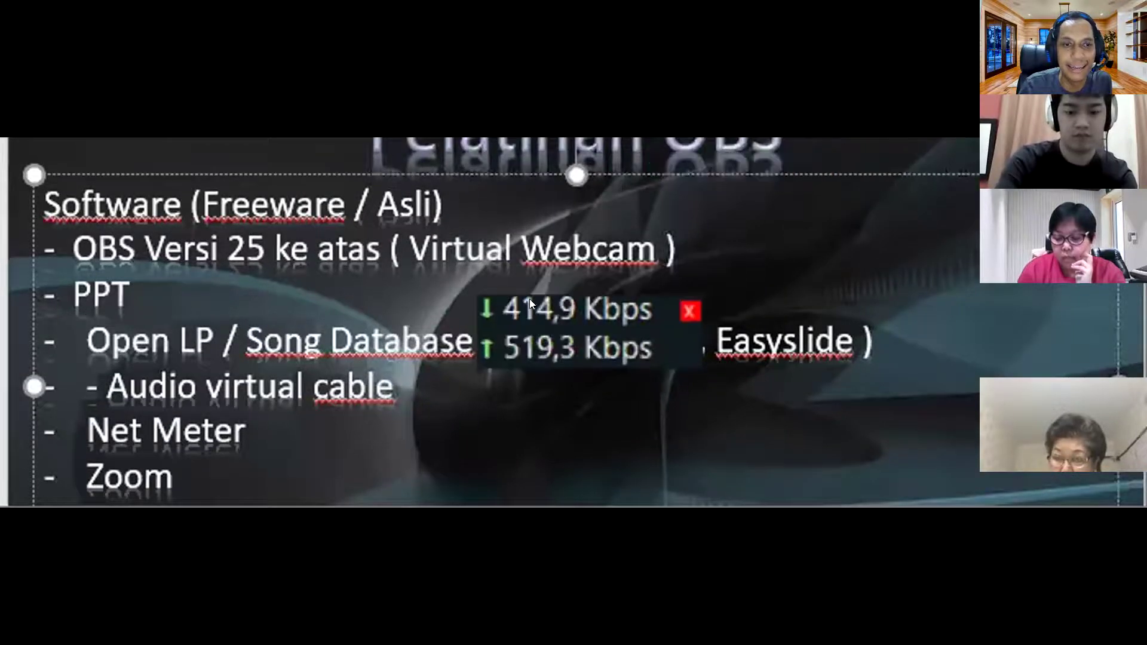
pyautogui.moveTo(529, 299); pyautogui.dragTo(419, 282)
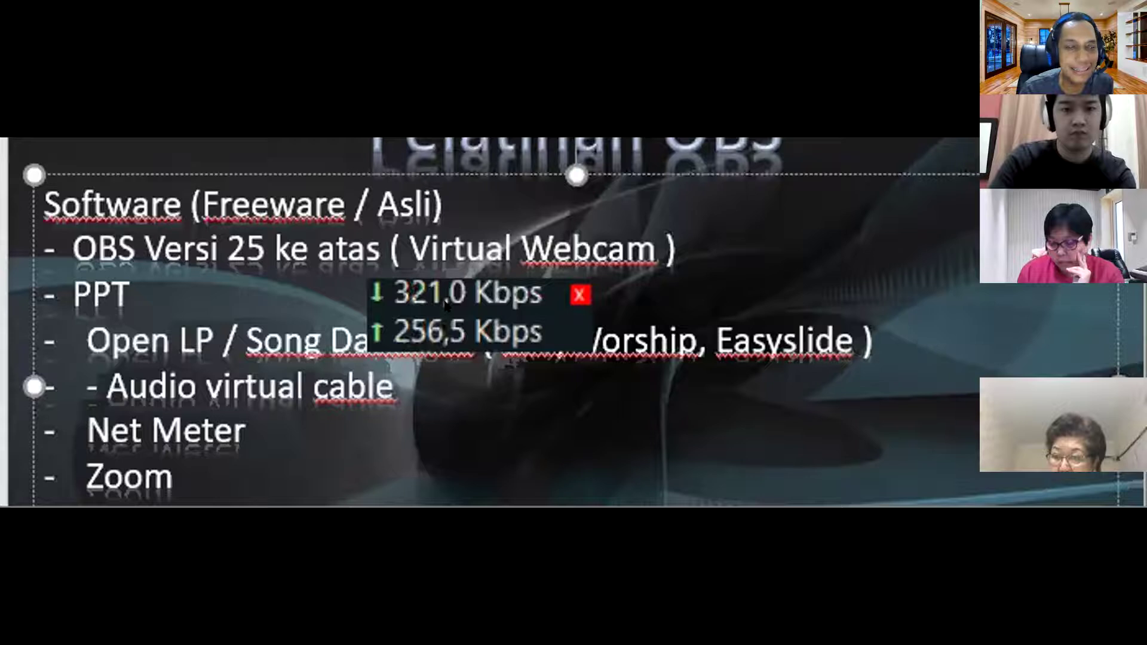
pyautogui.moveTo(502, 276); pyautogui.dragTo(675, 120)
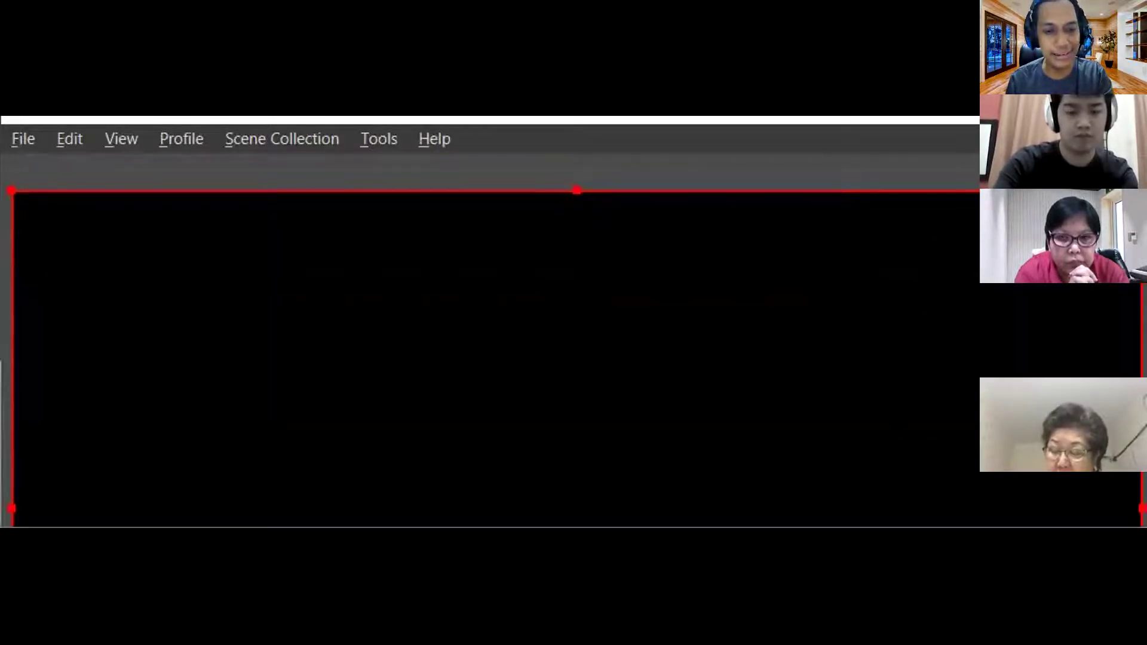
# Open the Windows search.
pyautogui.press('super')
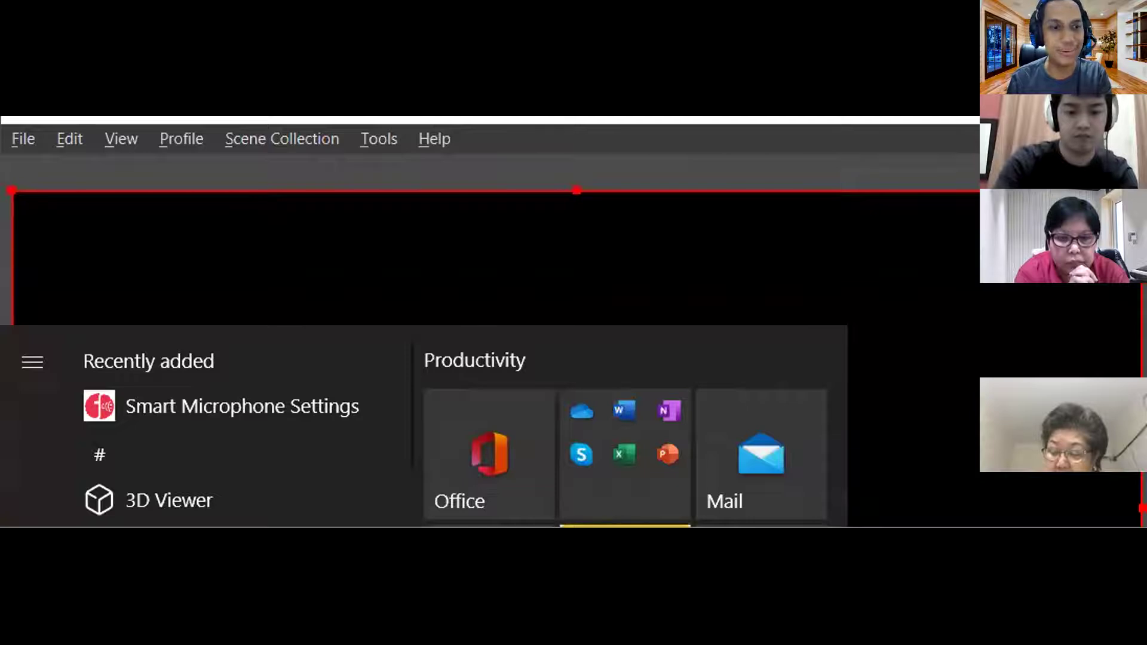
pyautogui.press('super+s')
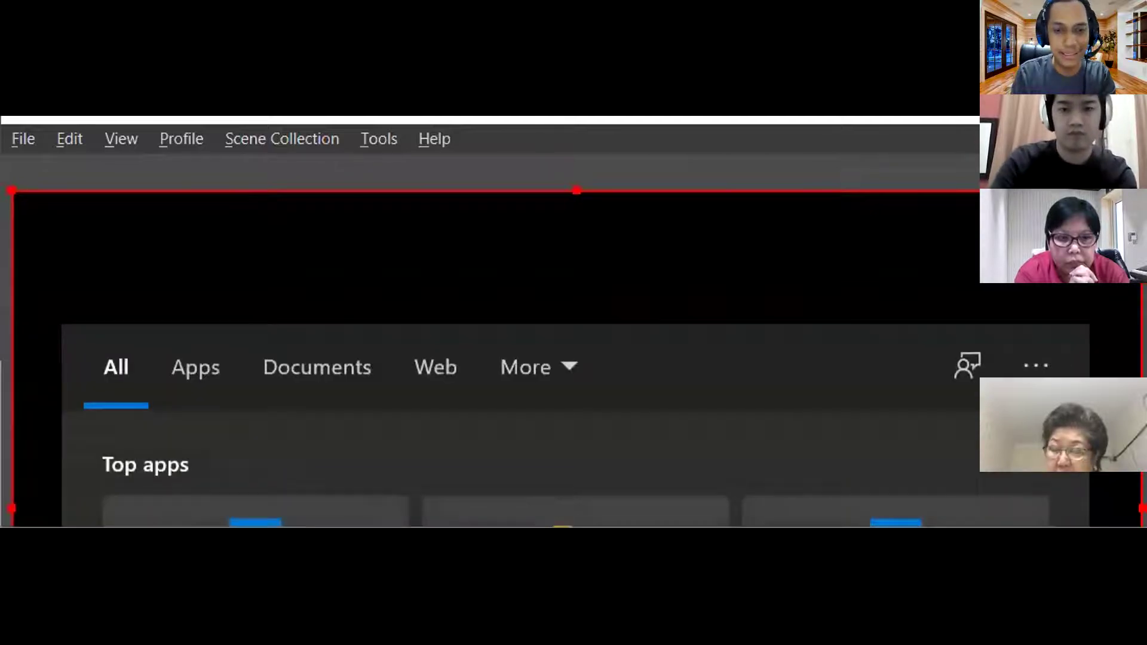
pyautogui.write('pc')
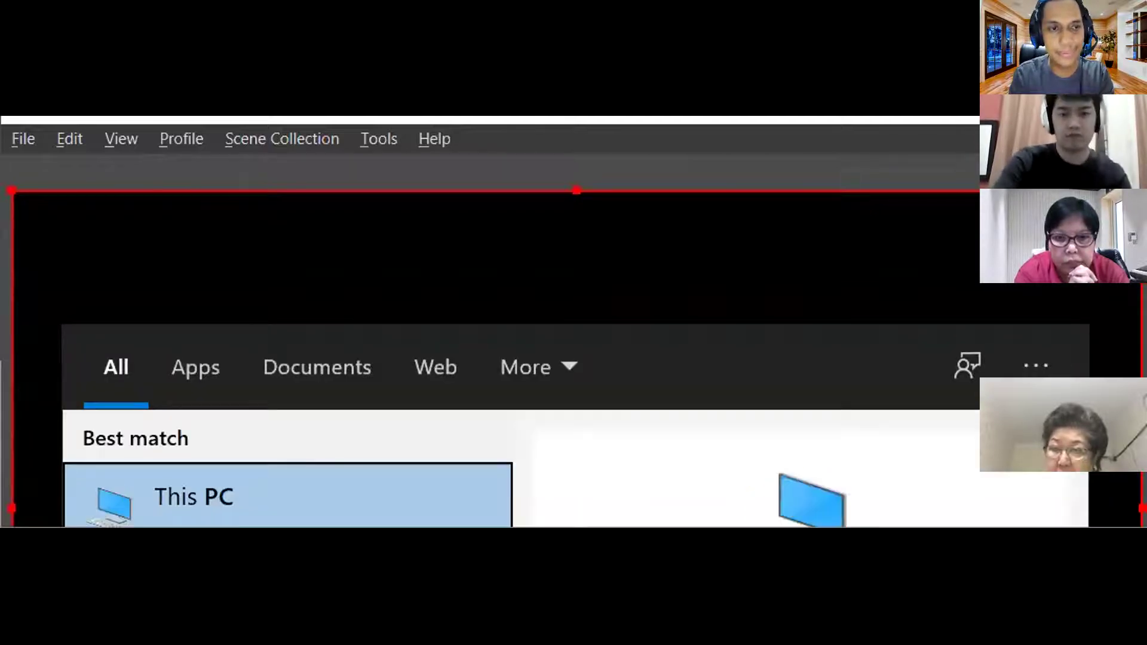
pyautogui.write('s')
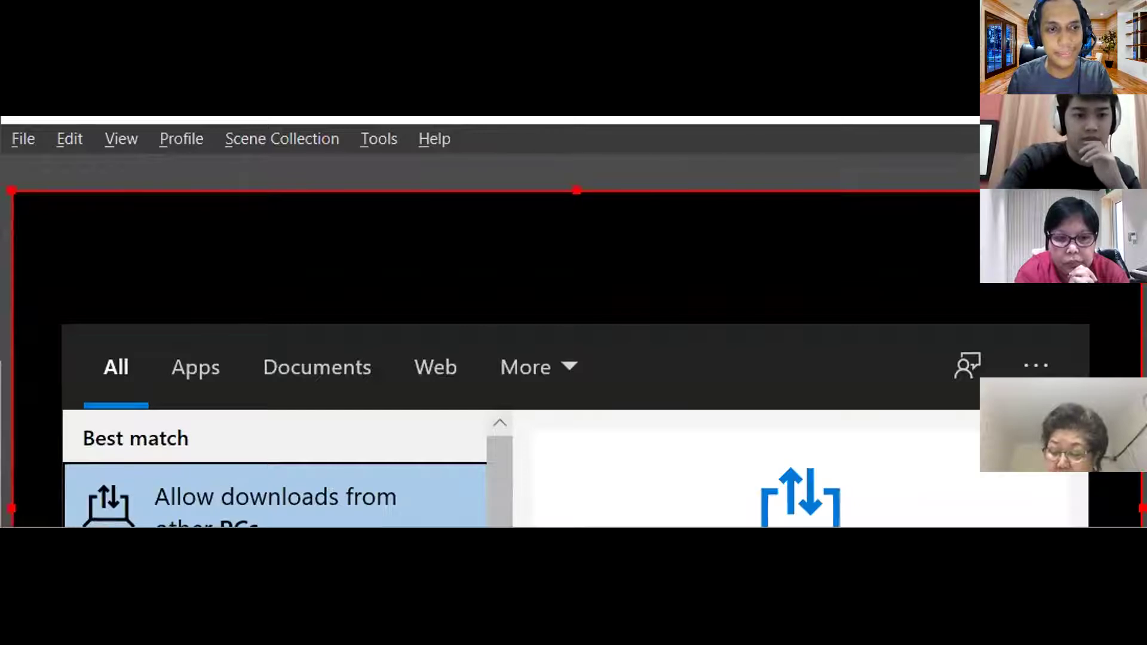
pyautogui.write('p')
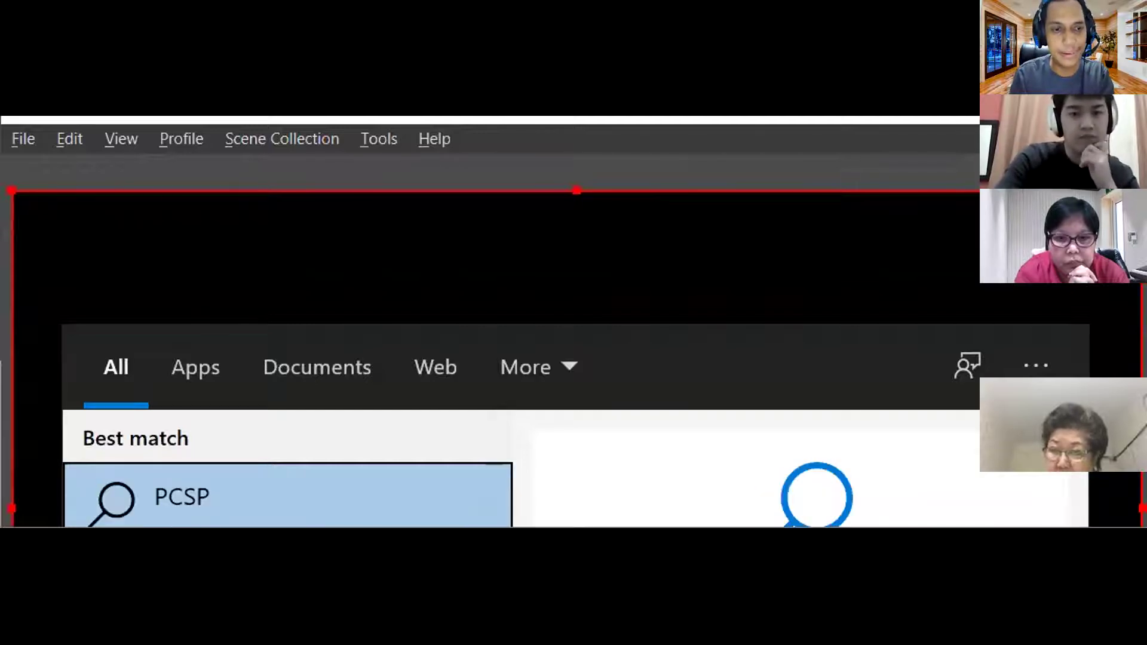
pyautogui.write('p')
pyautogui.press('BackSpace')
pyautogui.press('BackSpace')
pyautogui.press('BackSpace')
pyautogui.press('BackSpace')
pyautogui.press('BackSpace')
# Search for "low" and open the PowerPoint file LowerThird misa arwah.pptx.
pyautogui.write('low')
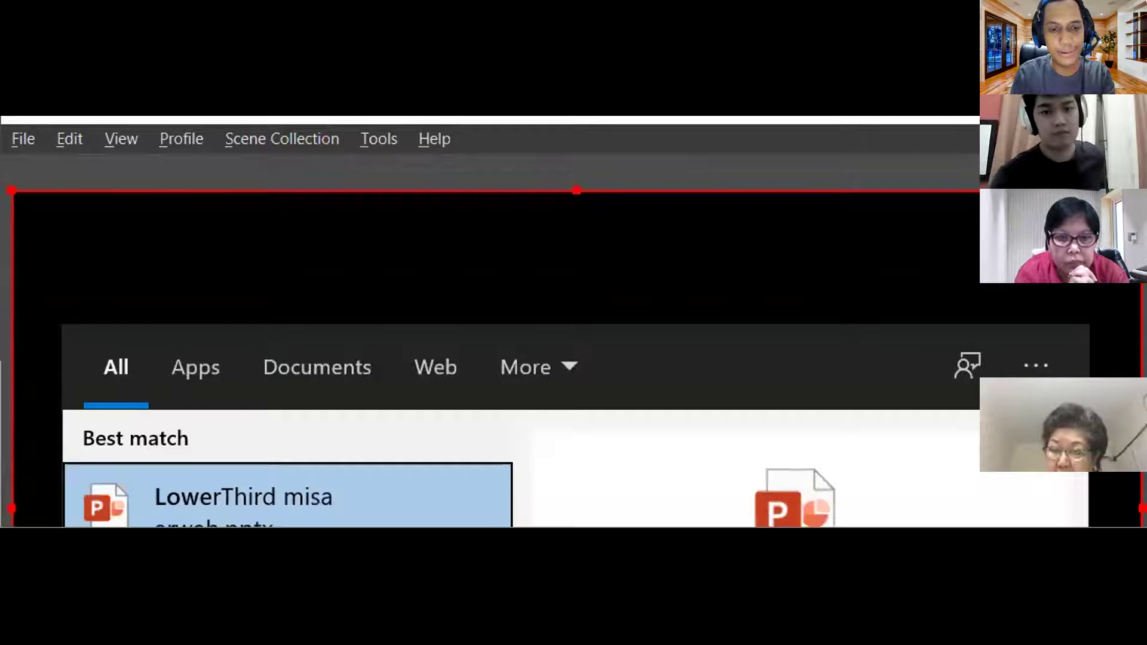
pyautogui.click(225, 500)
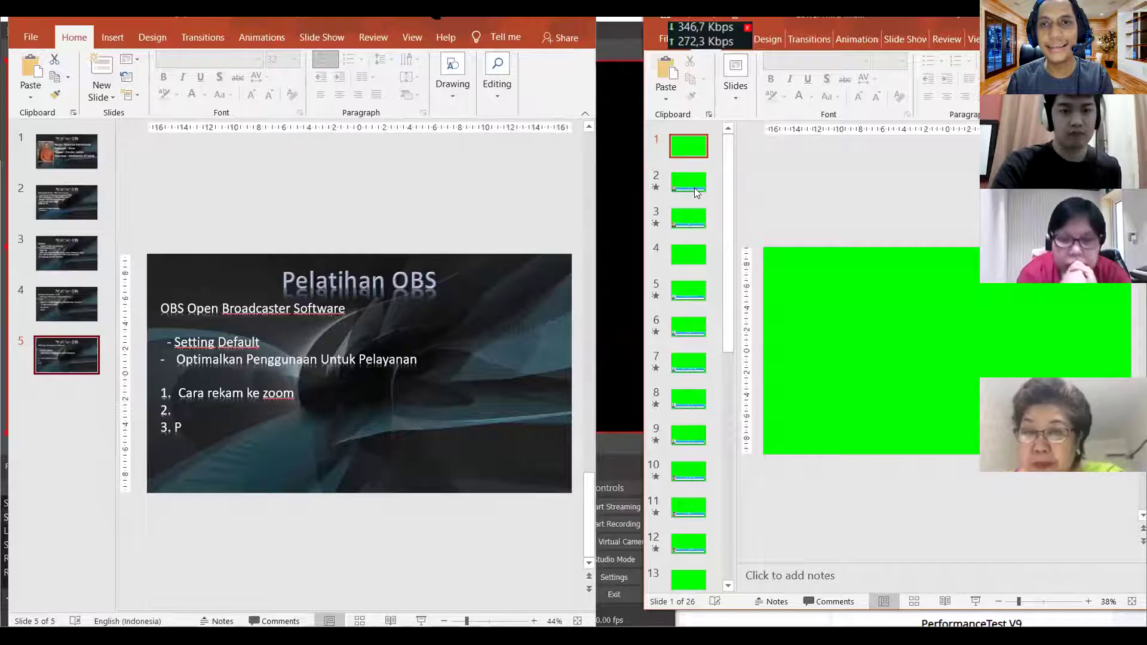
# Switch to OBS and tile its window side by side with the LowerThird presentation.
pyautogui.click(878, 22)
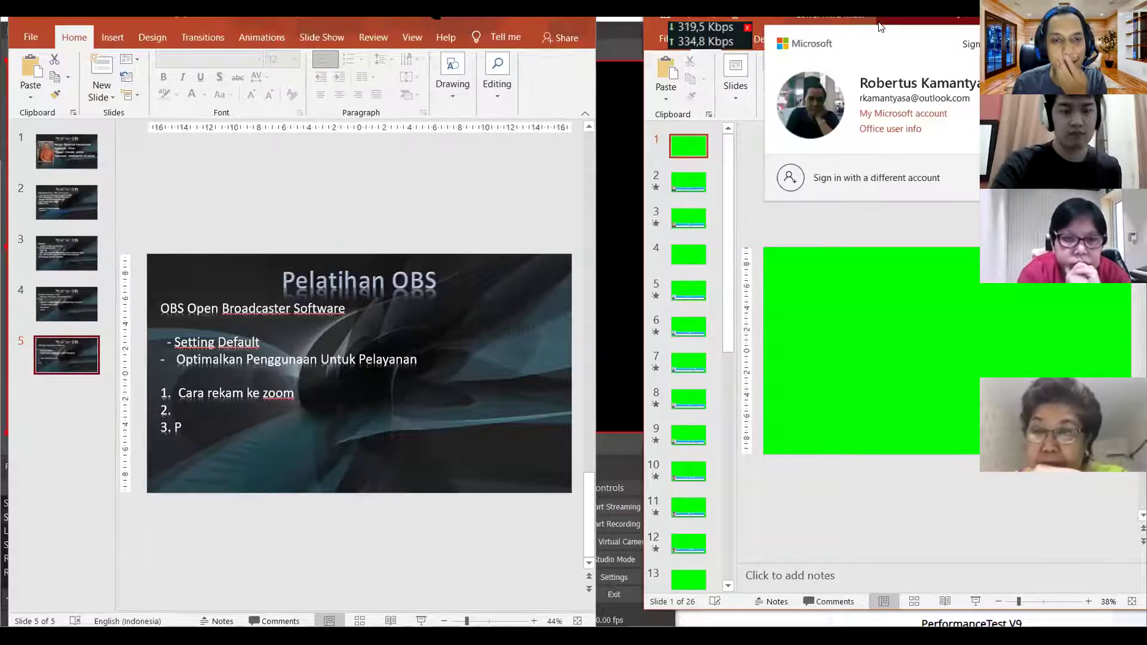
pyautogui.click(646, 25)
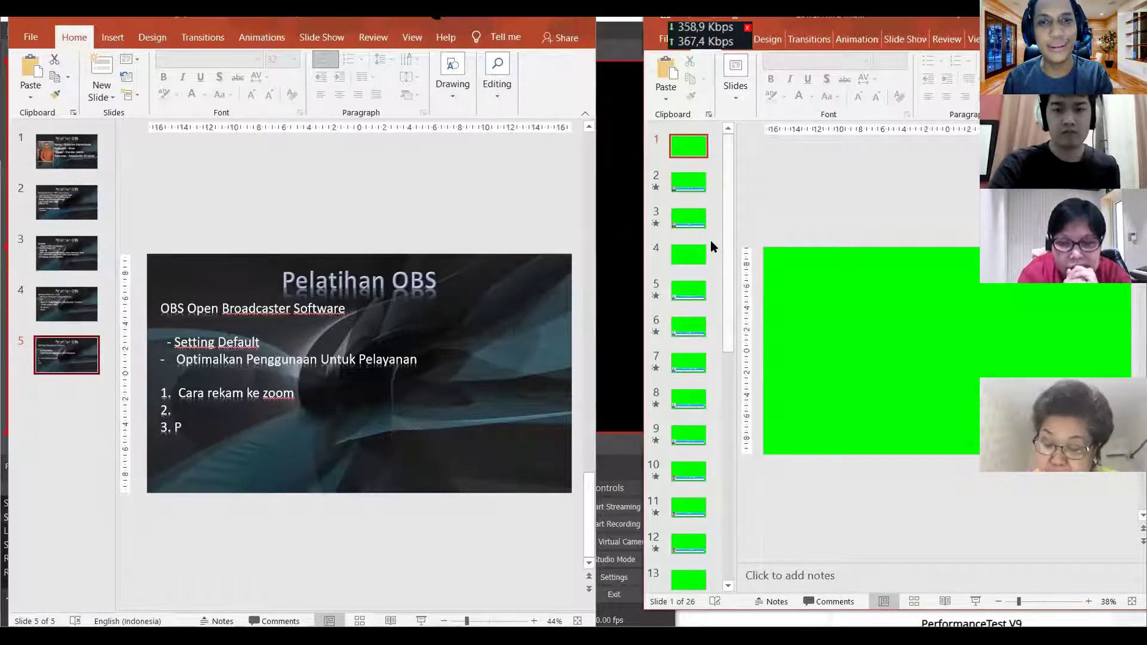
pyautogui.click(625, 184)
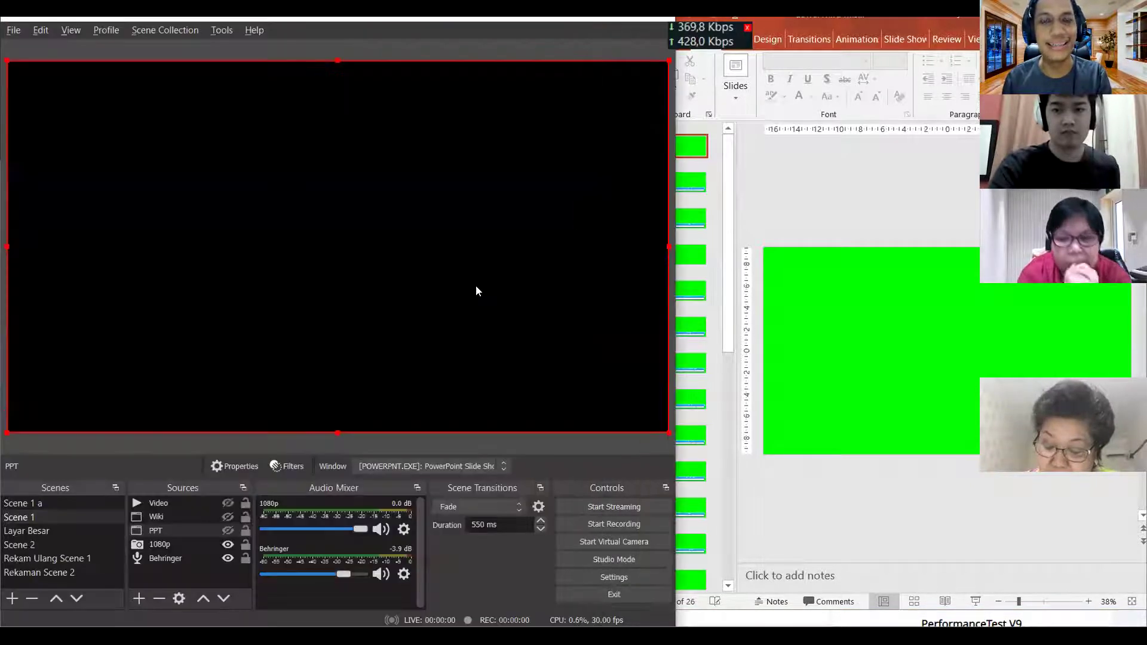
pyautogui.click(511, 41)
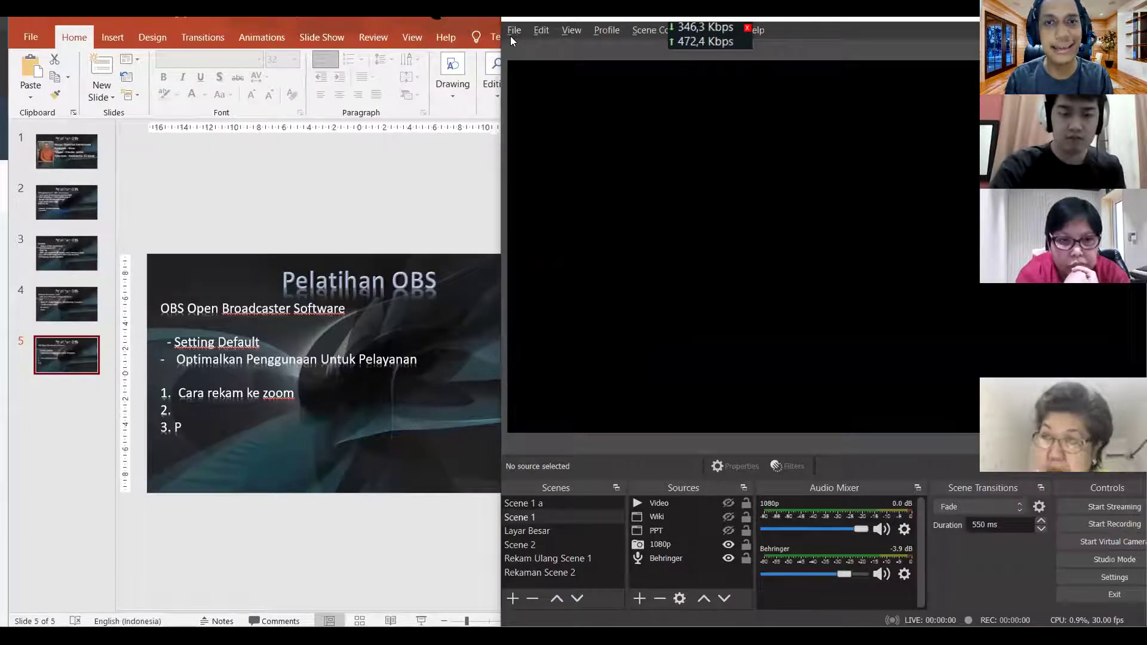
pyautogui.press('super+Left')
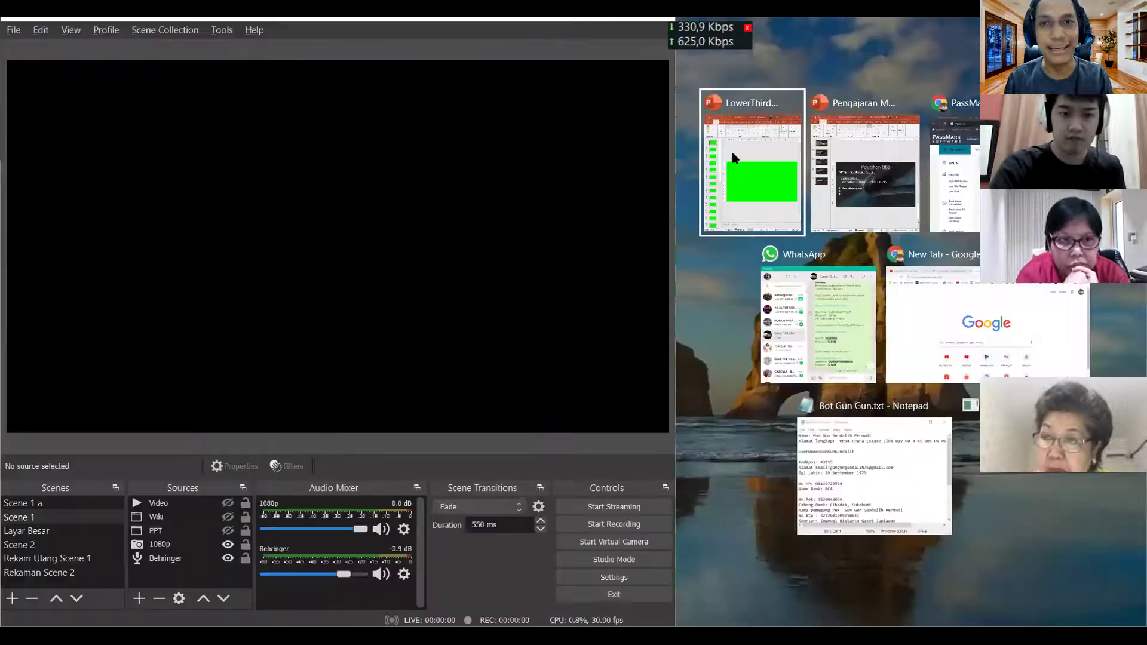
pyautogui.click(784, 176)
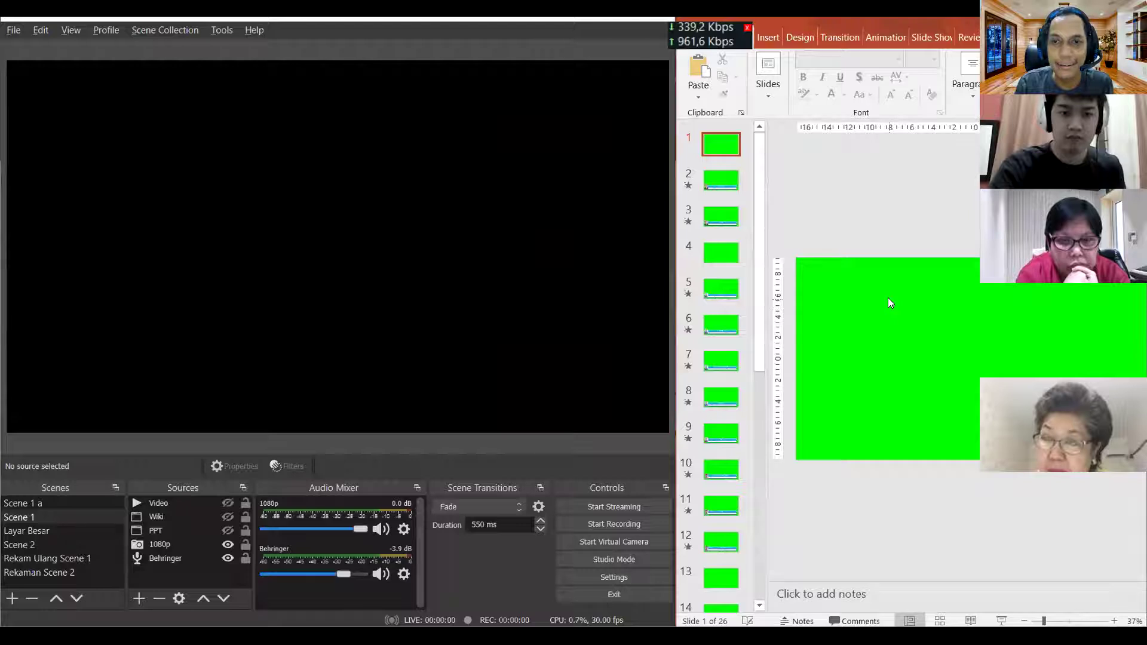
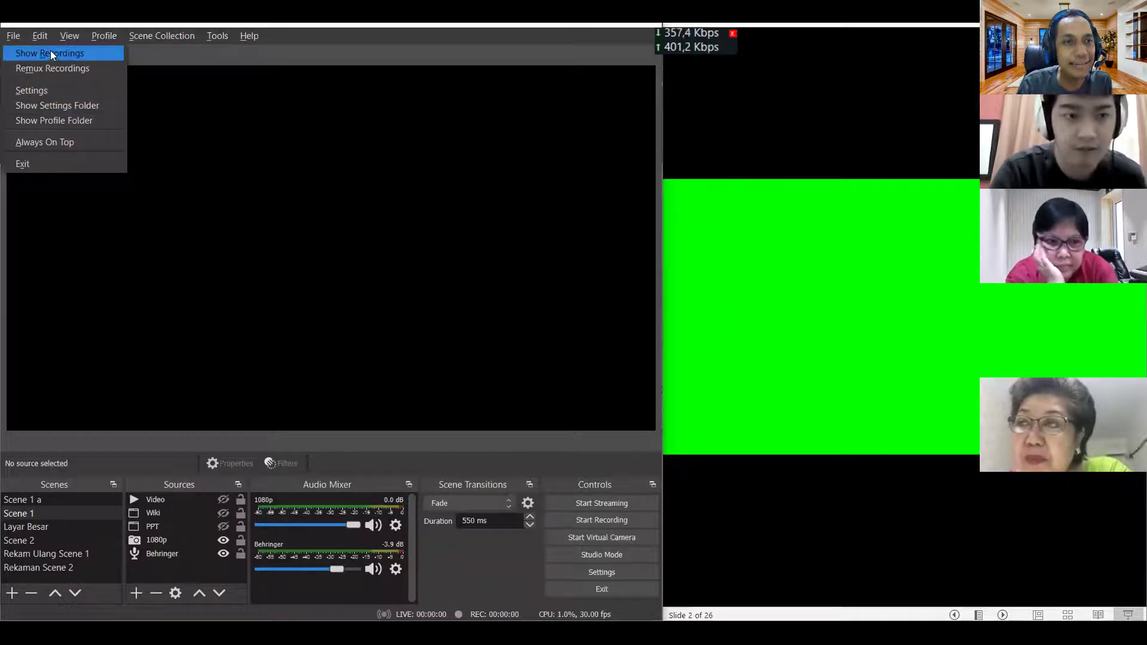
# Open the OBS settings and review the Stream, Output and Audio pages.
pyautogui.moveTo(137, 37)
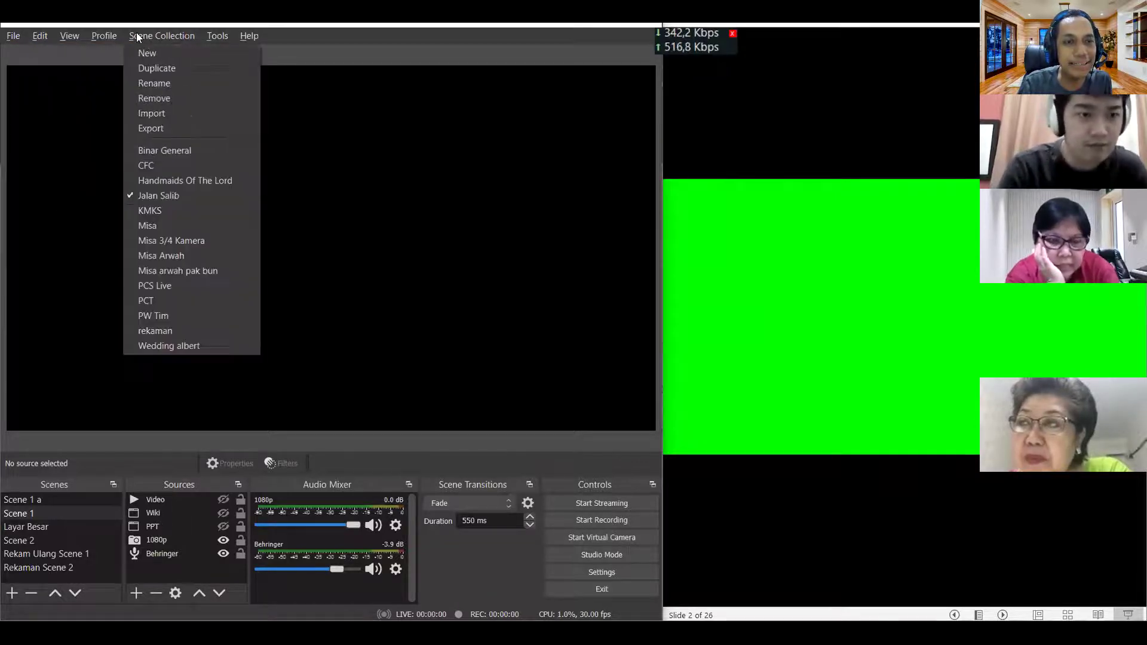
pyautogui.moveTo(246, 37)
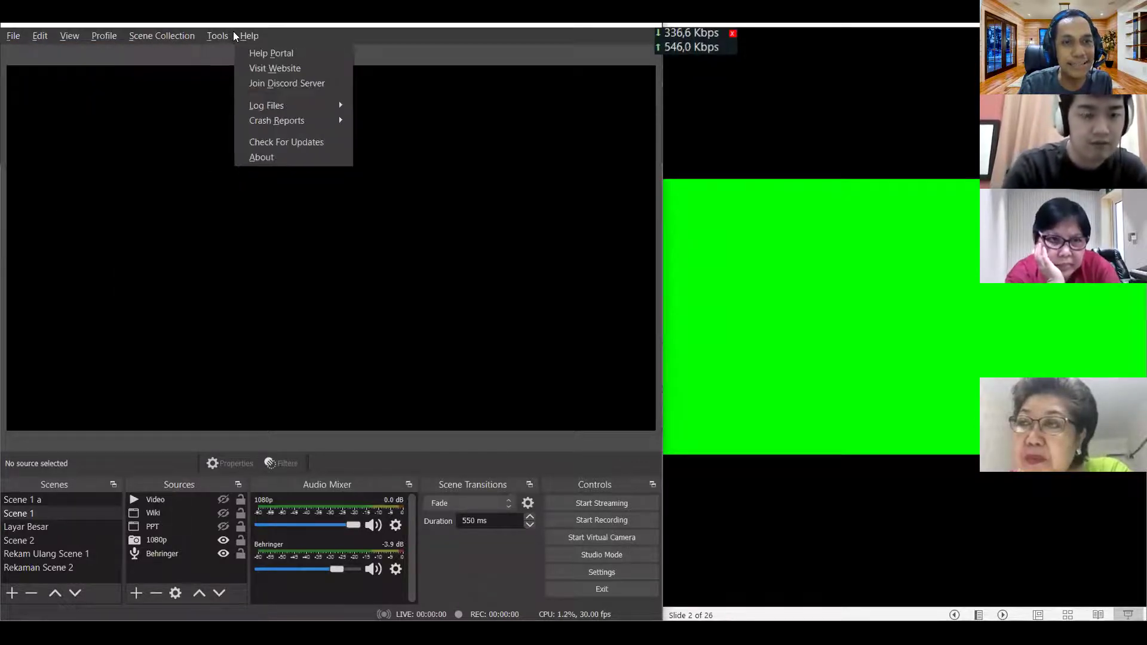
pyautogui.click(597, 581)
pyautogui.click(597, 572)
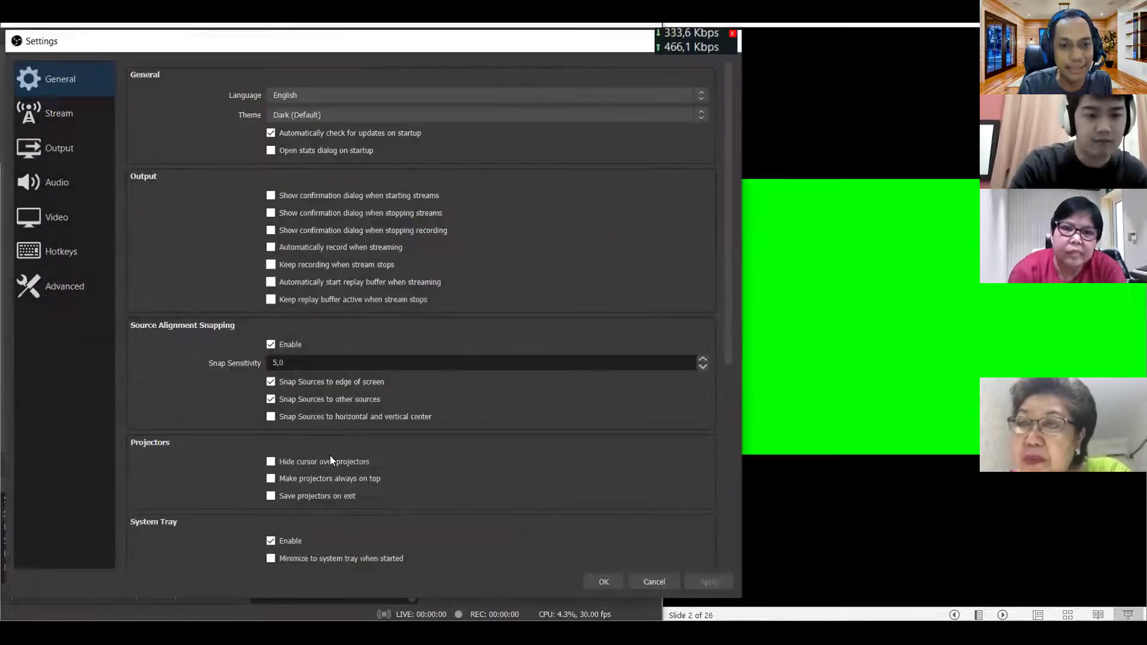
pyautogui.click(77, 114)
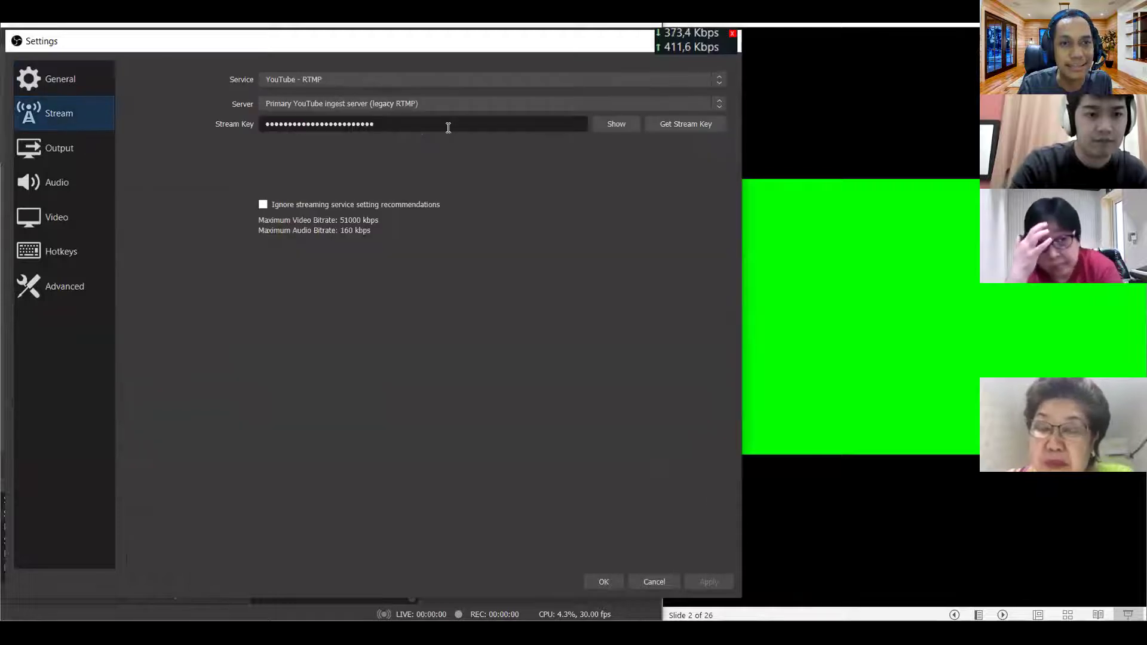
pyautogui.press('Down')
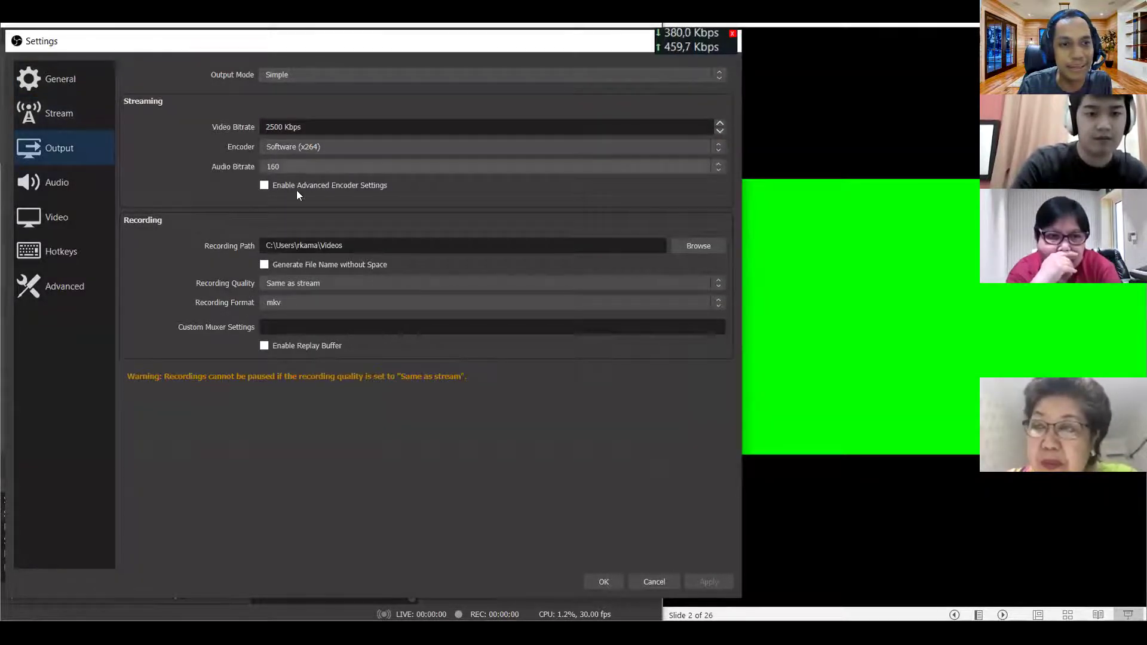
pyautogui.click(60, 188)
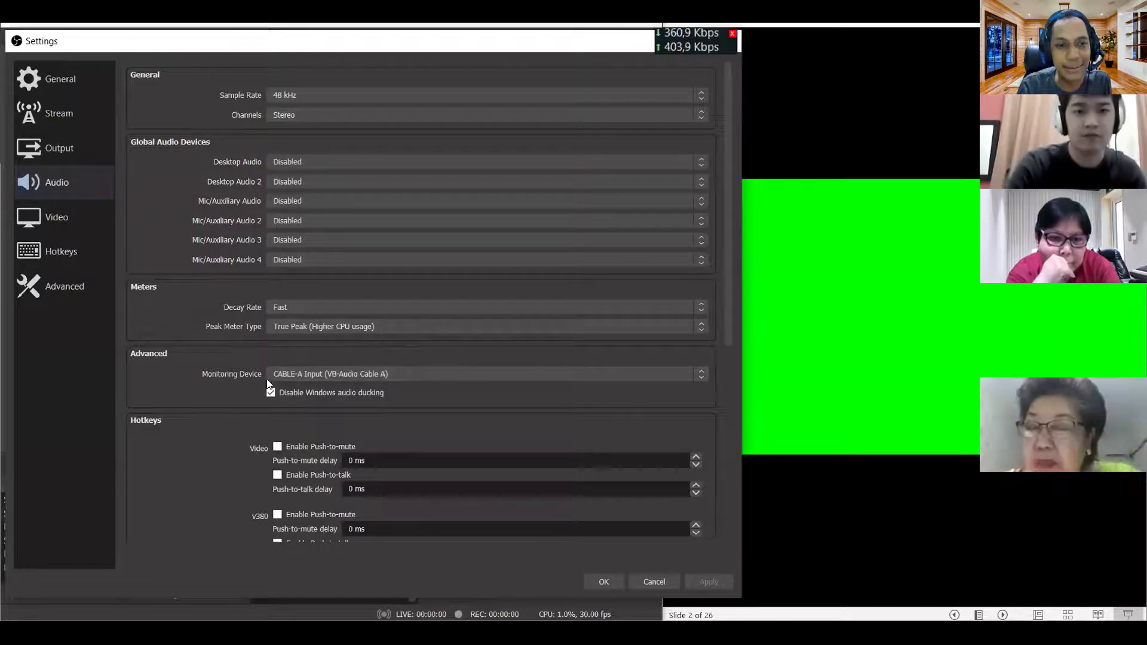
# Switch to the LowerThird presentation, restart its slide show from slide 1 and advance to the lower-third caption on slide 2.
pyautogui.click(909, 120)
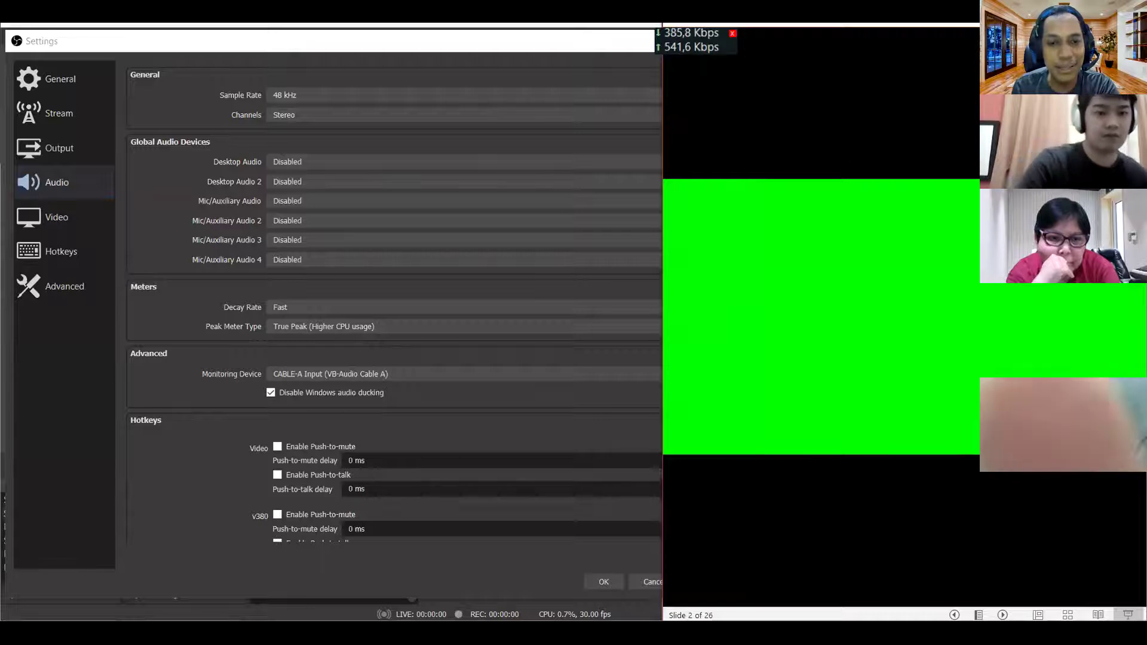
pyautogui.click(779, 192)
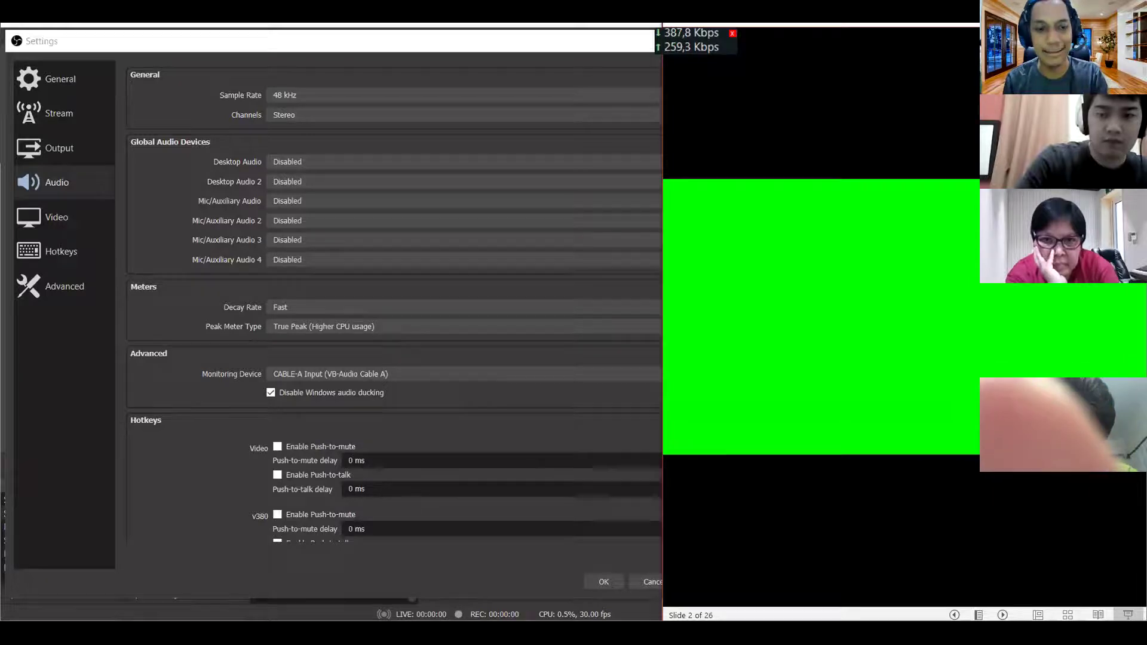
pyautogui.press('Escape')
pyautogui.click(713, 222)
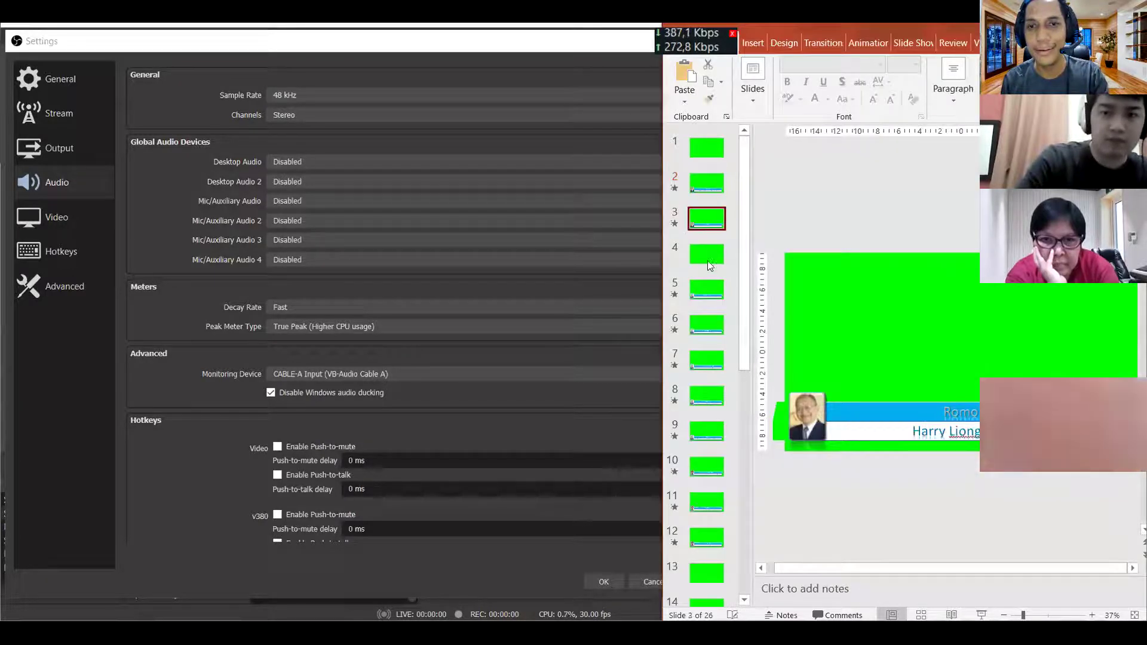
pyautogui.press('Down')
pyautogui.click(706, 182)
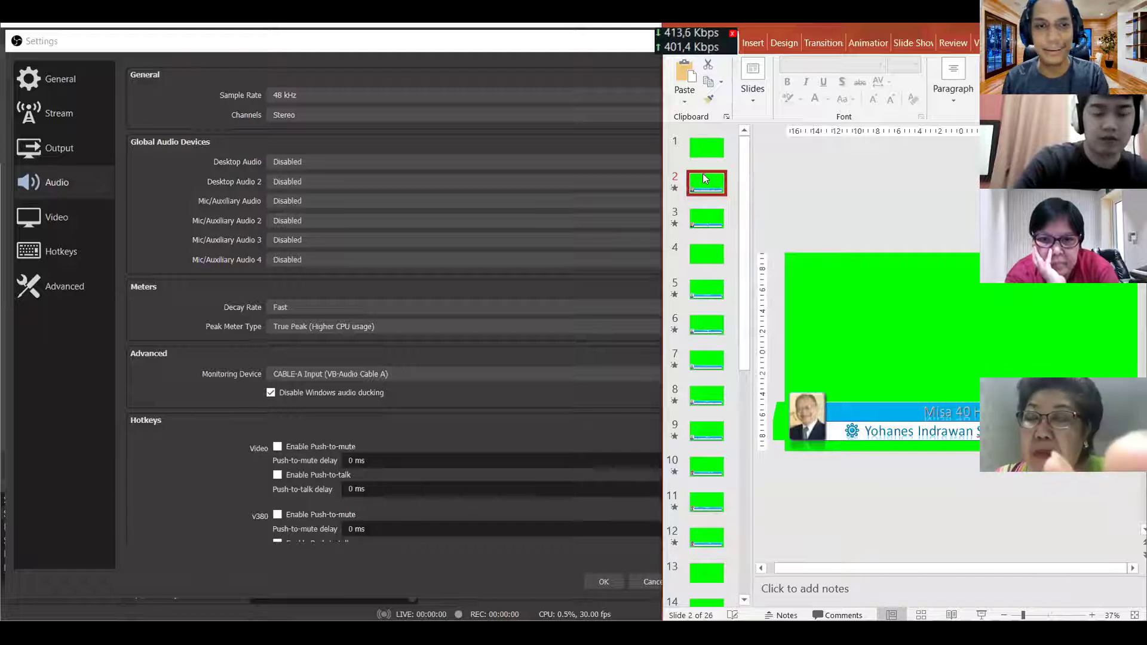
pyautogui.click(701, 154)
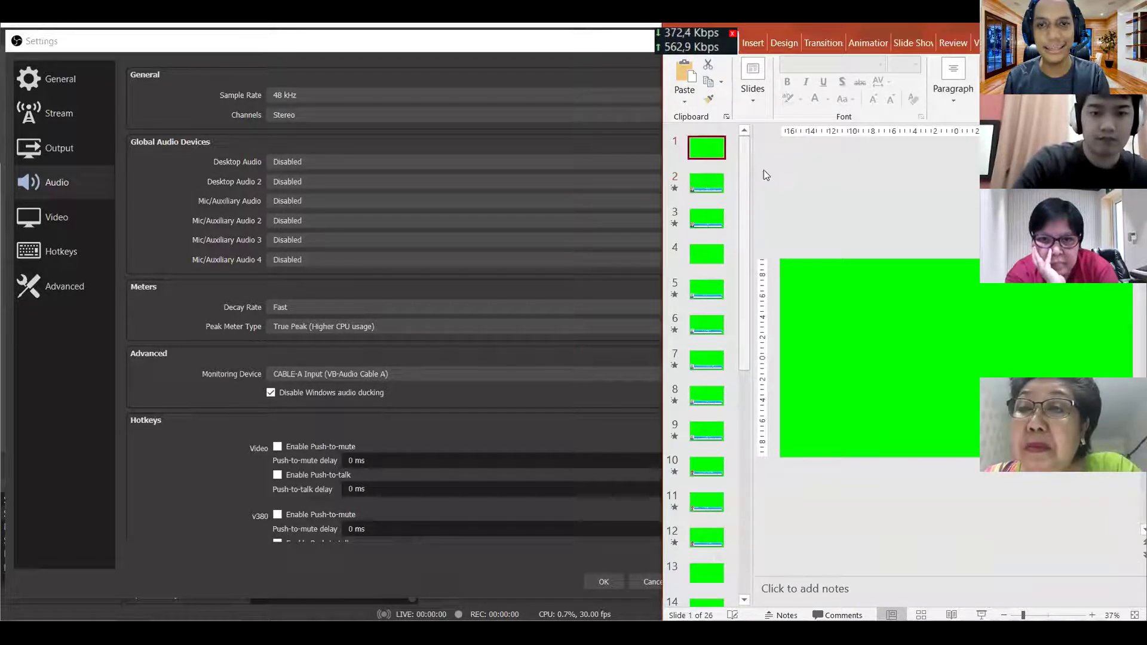
pyautogui.hotkey('shift', 'F5')
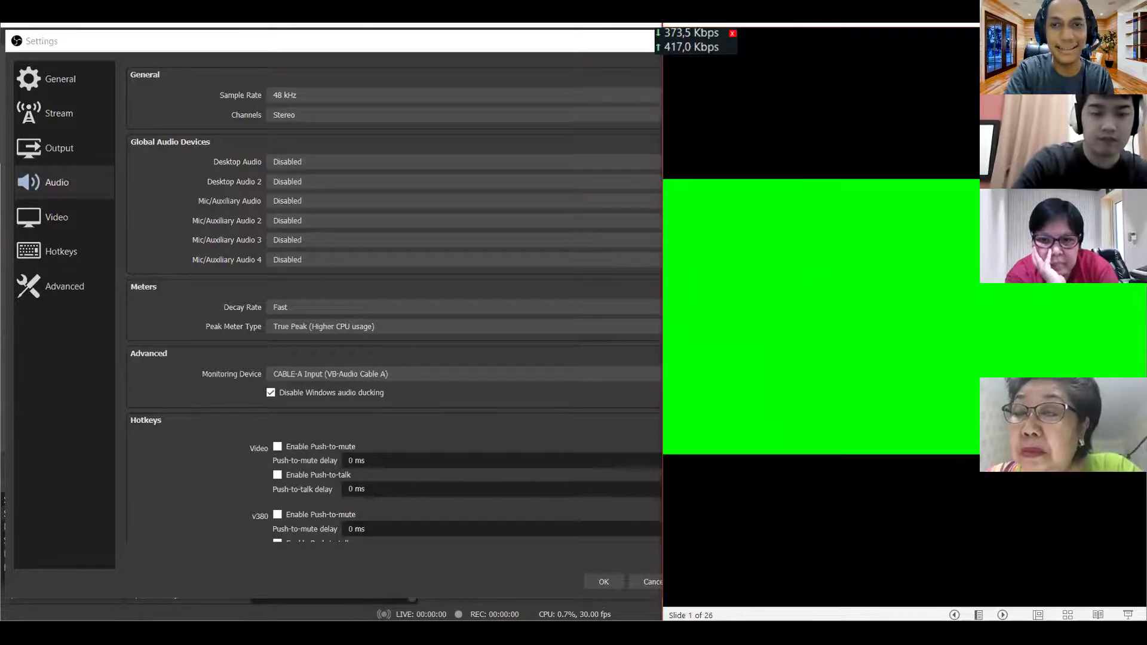
pyautogui.press('Right')
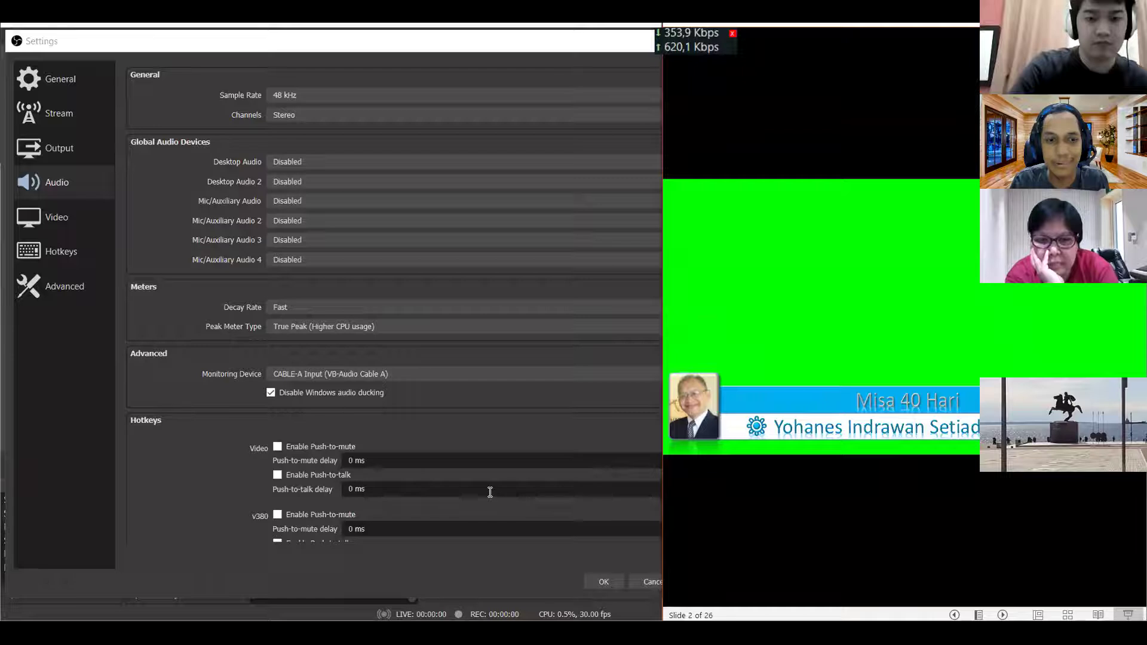
# Close the OBS settings window and open the dialog for adding a new scene collection.
pyautogui.click(147, 289)
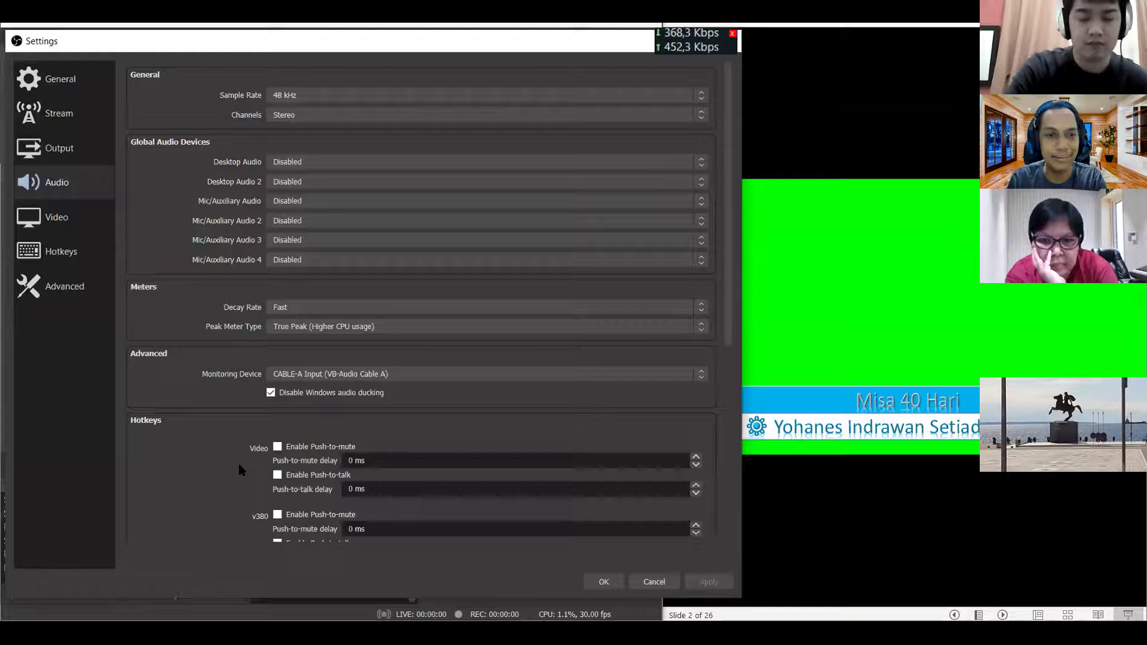
pyautogui.click(603, 583)
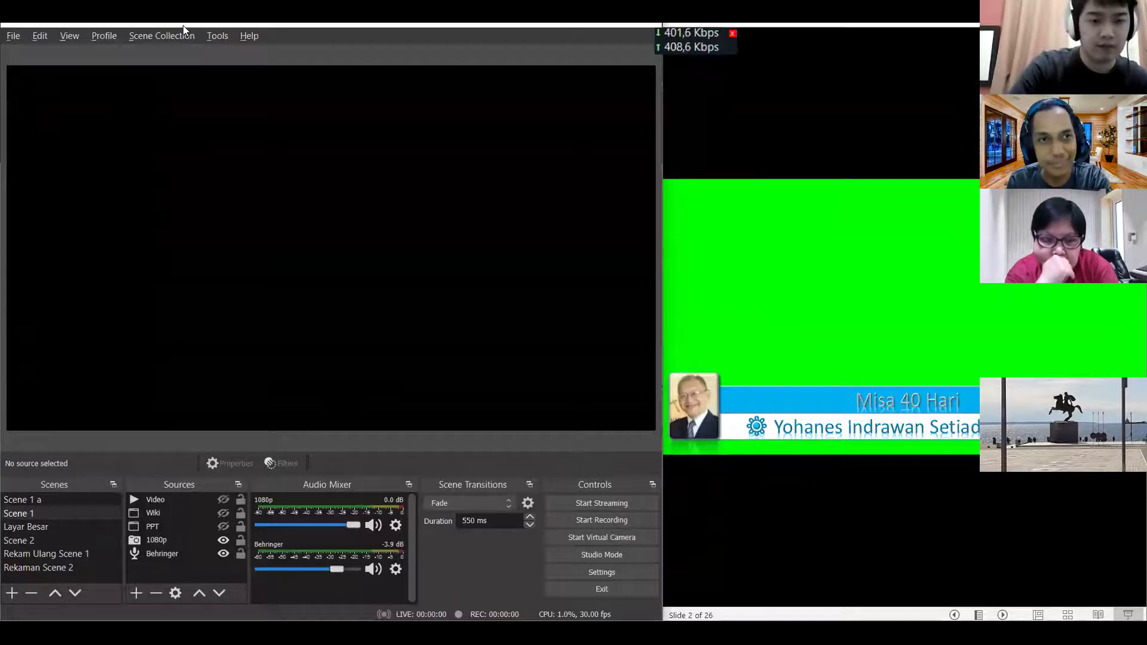
pyautogui.click(152, 37)
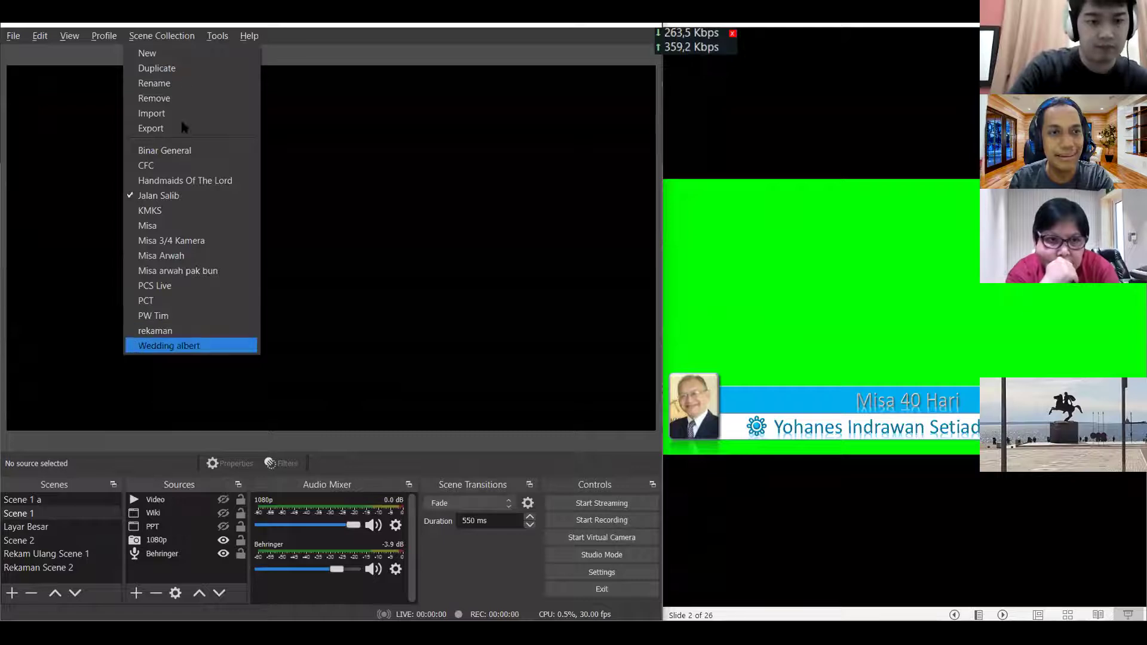
pyautogui.click(165, 52)
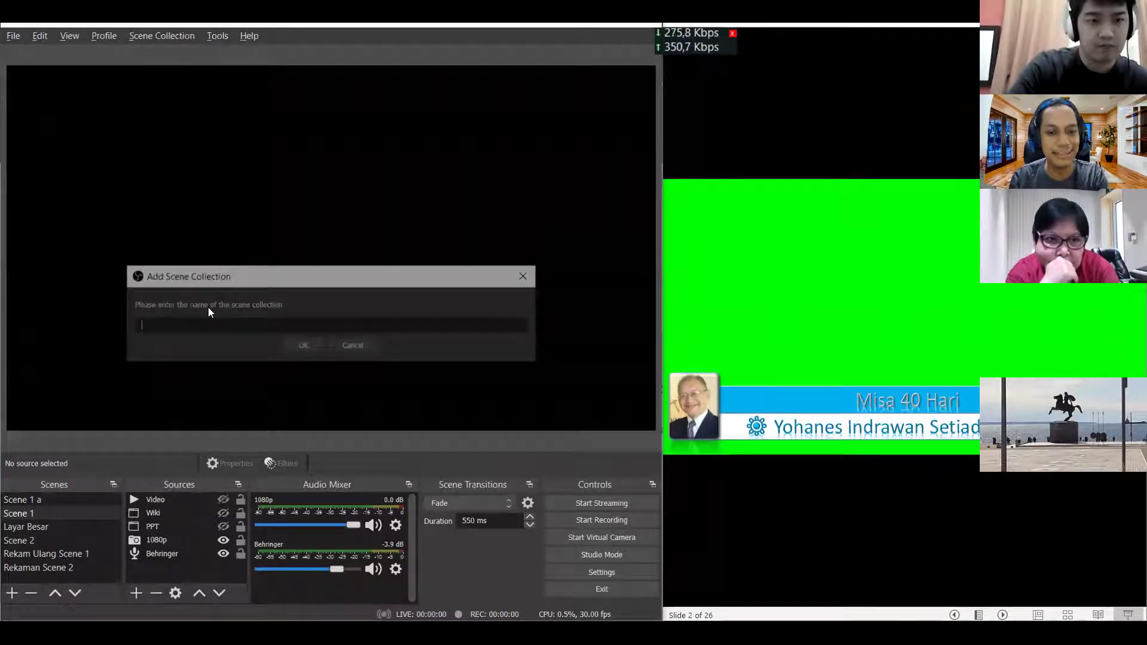
pyautogui.write('zOMM')
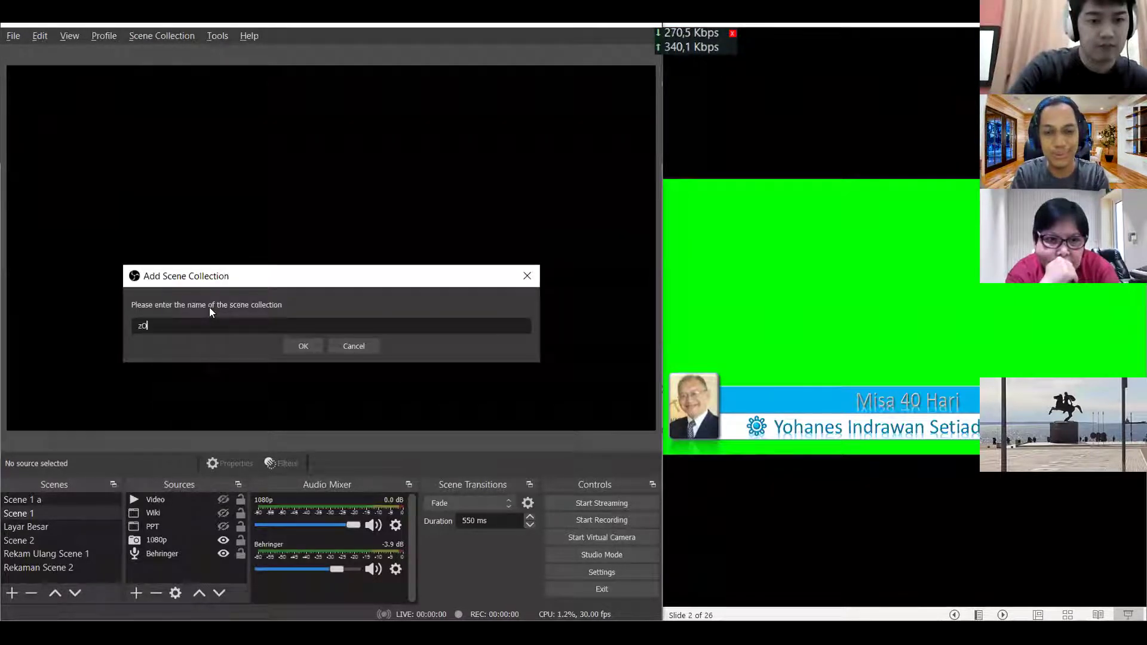
pyautogui.press('BackSpace')
pyautogui.press('BackSpace')
pyautogui.write('OM')
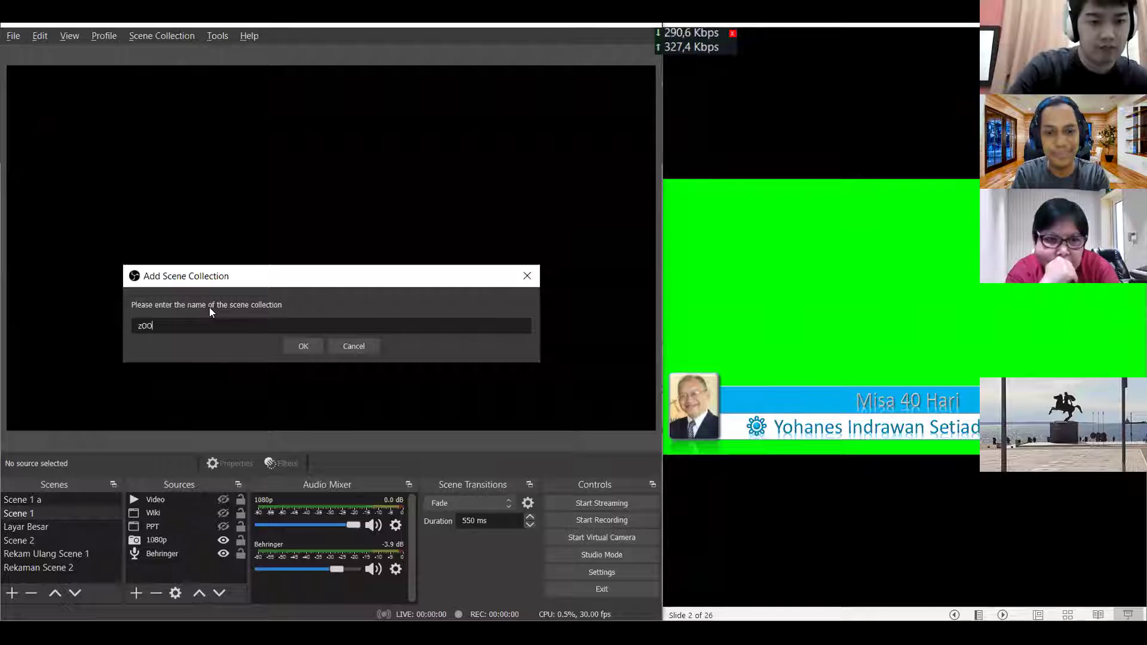
pyautogui.press('BackSpace')
pyautogui.press('BackSpace')
pyautogui.press('BackSpace')
pyautogui.press('BackSpace')
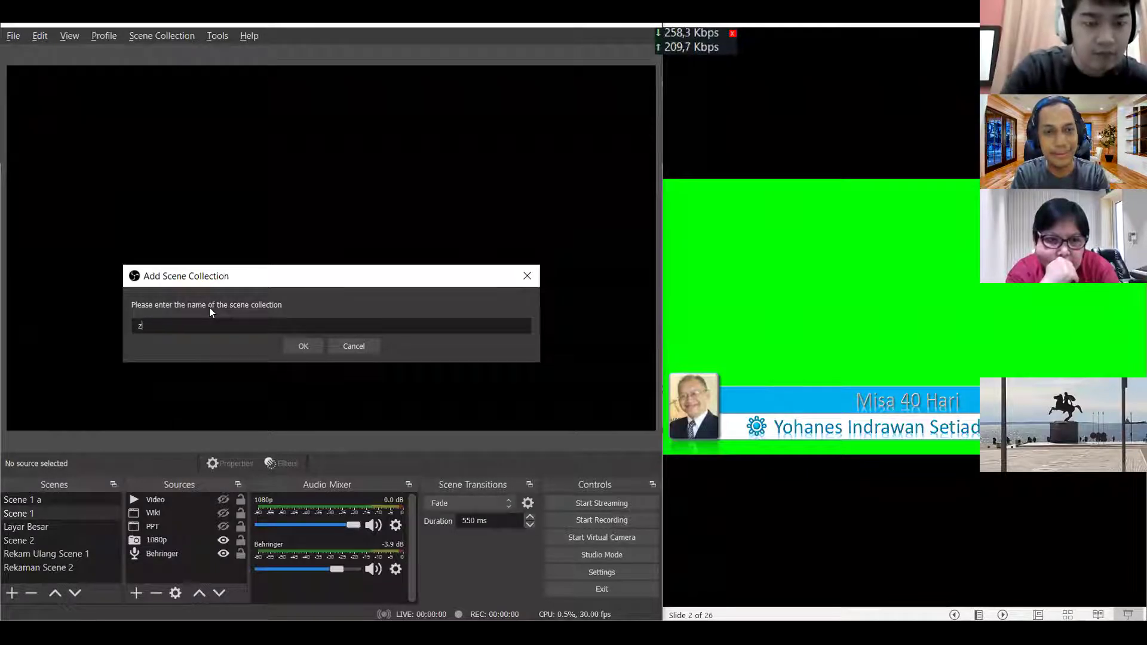
pyautogui.write('Eli')
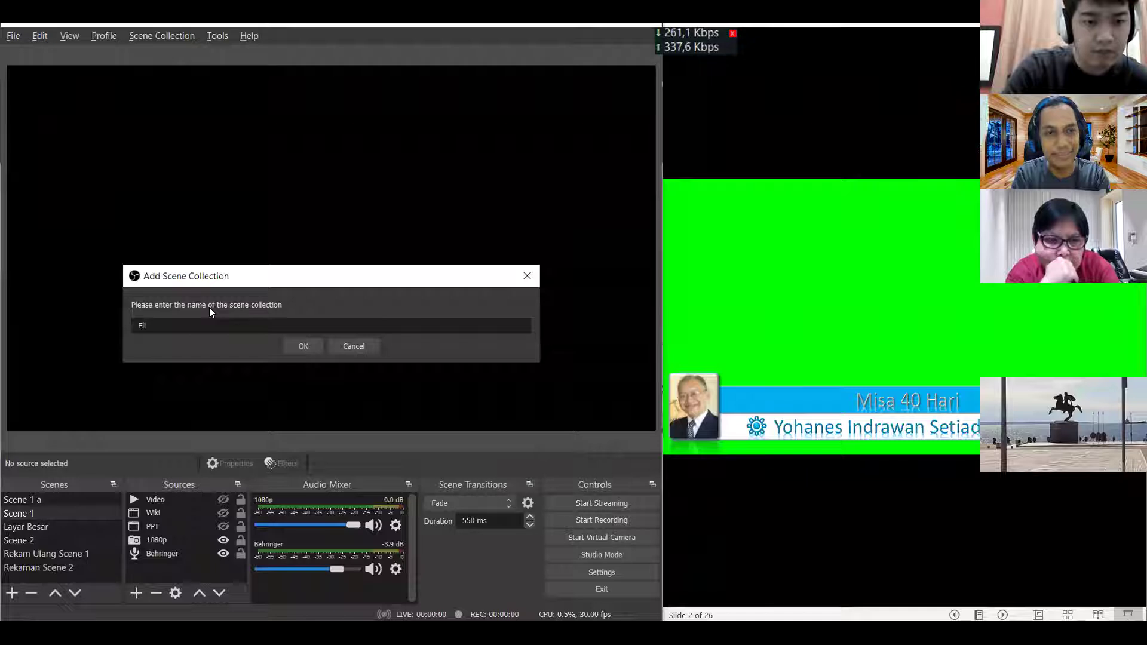
pyautogui.press('BackSpace')
pyautogui.press('BackSpace')
pyautogui.press('BackSpace')
# Name the new scene collection PD Elisa and create it.
pyautogui.write('PD')
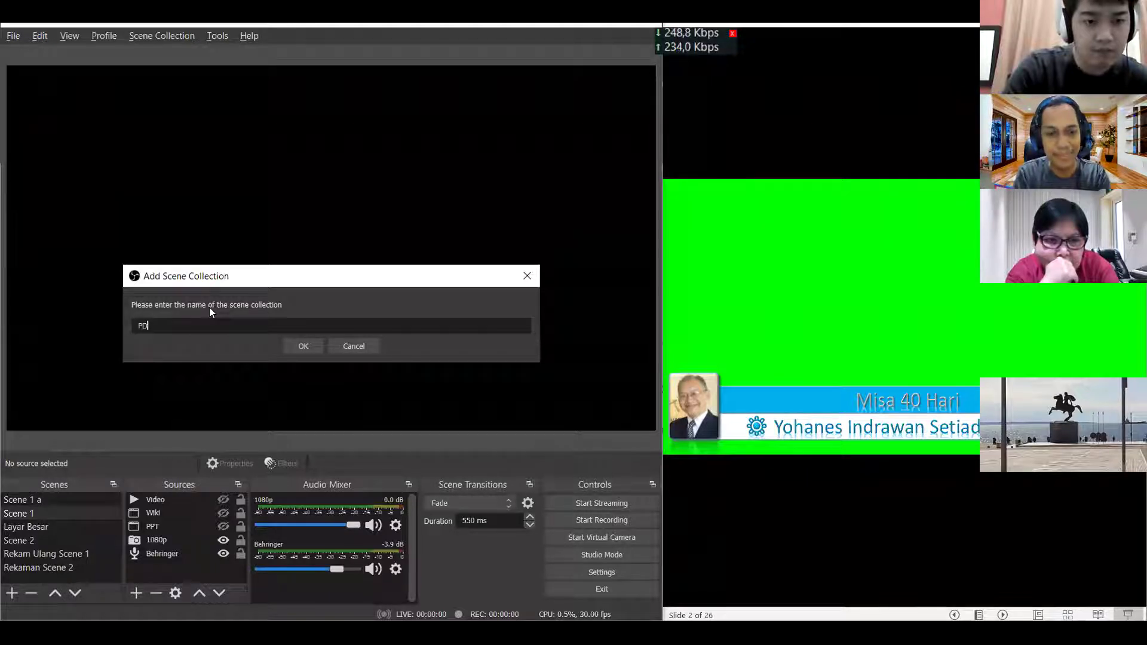
pyautogui.write(' Elisa')
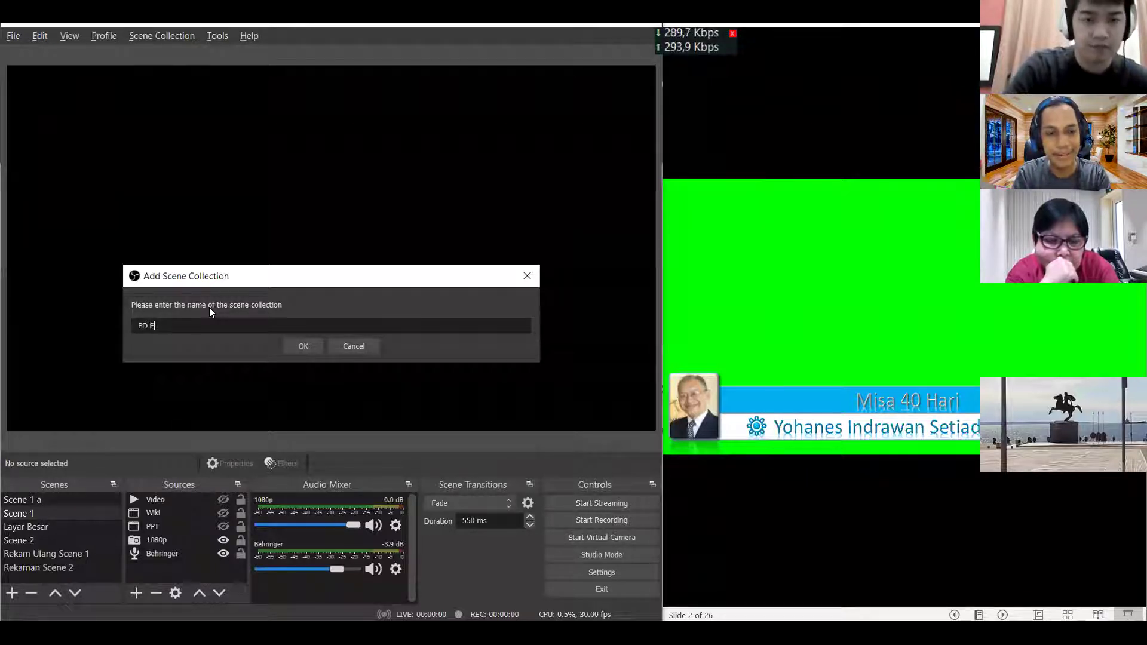
pyautogui.press('BackSpace')
pyautogui.press('BackSpace')
pyautogui.press('BackSpace')
pyautogui.write('sa')
pyautogui.click(306, 347)
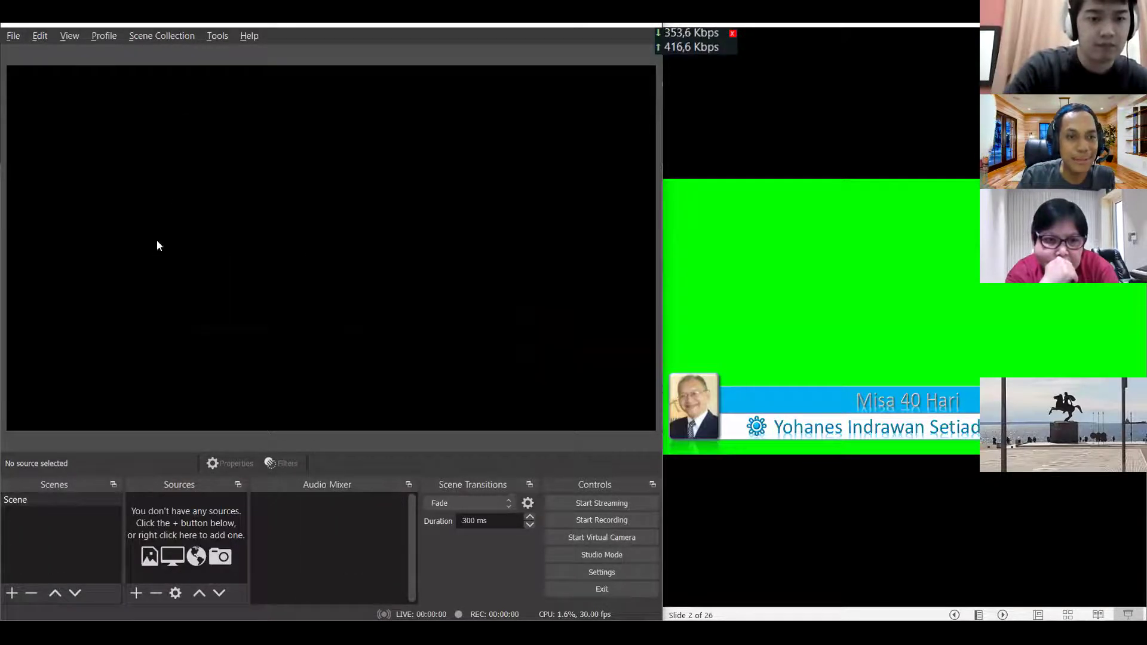
# Add a new Window Capture source to the empty scene, keeping its default name.
pyautogui.click(136, 592)
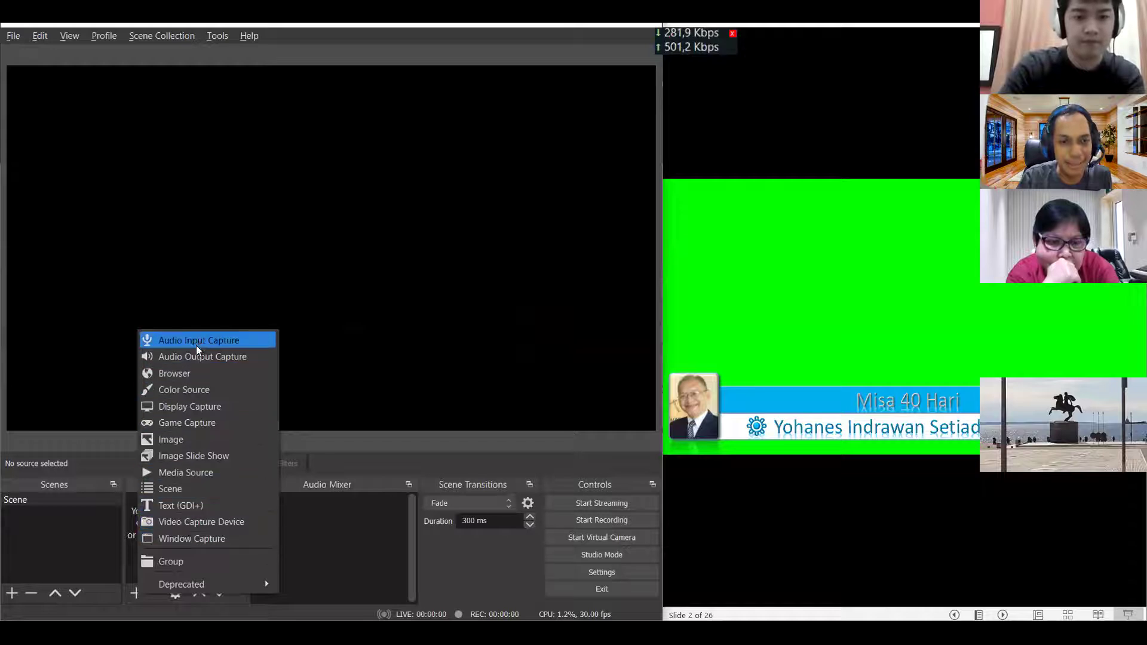
pyautogui.click(165, 535)
pyautogui.click(226, 260)
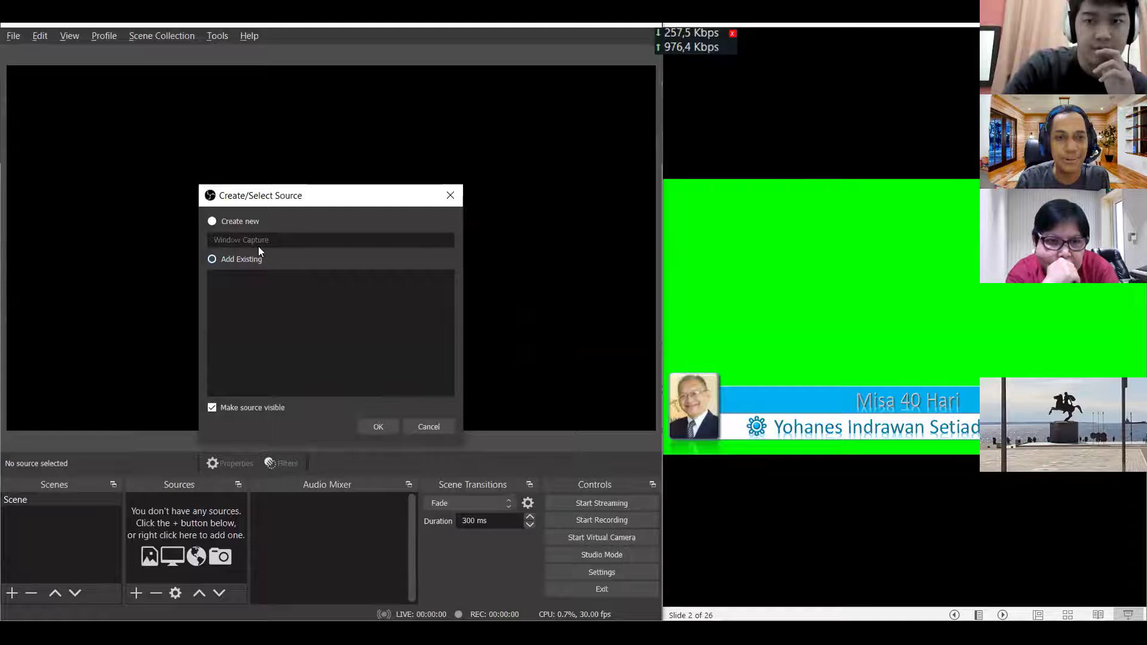
pyautogui.click(224, 221)
pyautogui.click(370, 426)
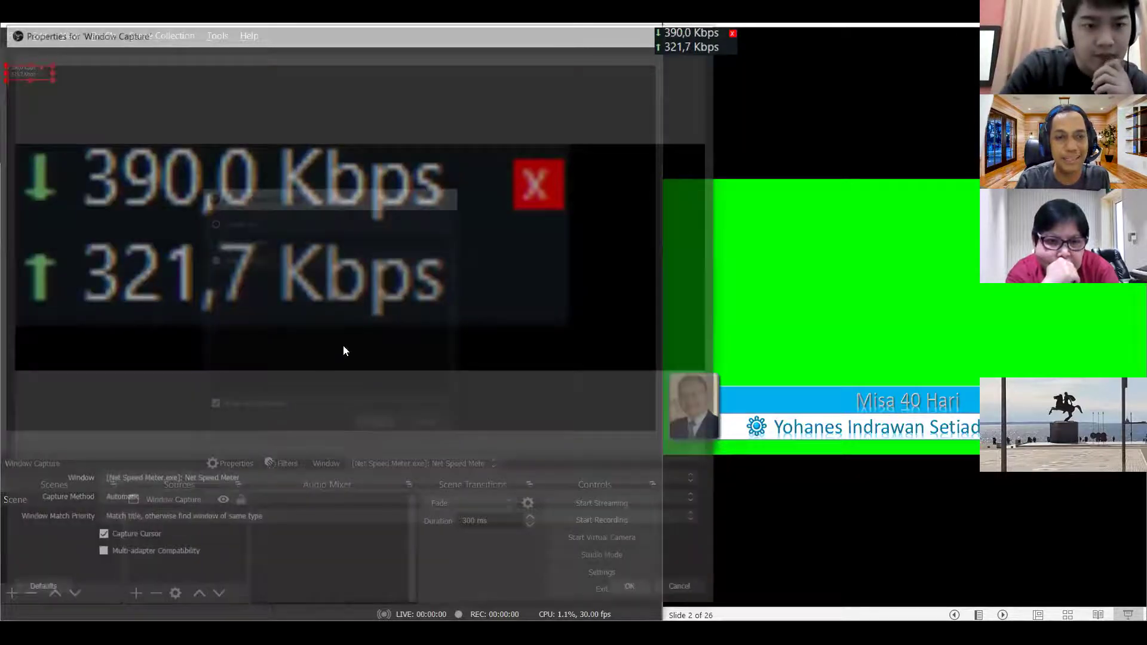
# Set the Window Capture source to capture the [Zoom.exe]: Meeting Controls window.
pyautogui.click(242, 478)
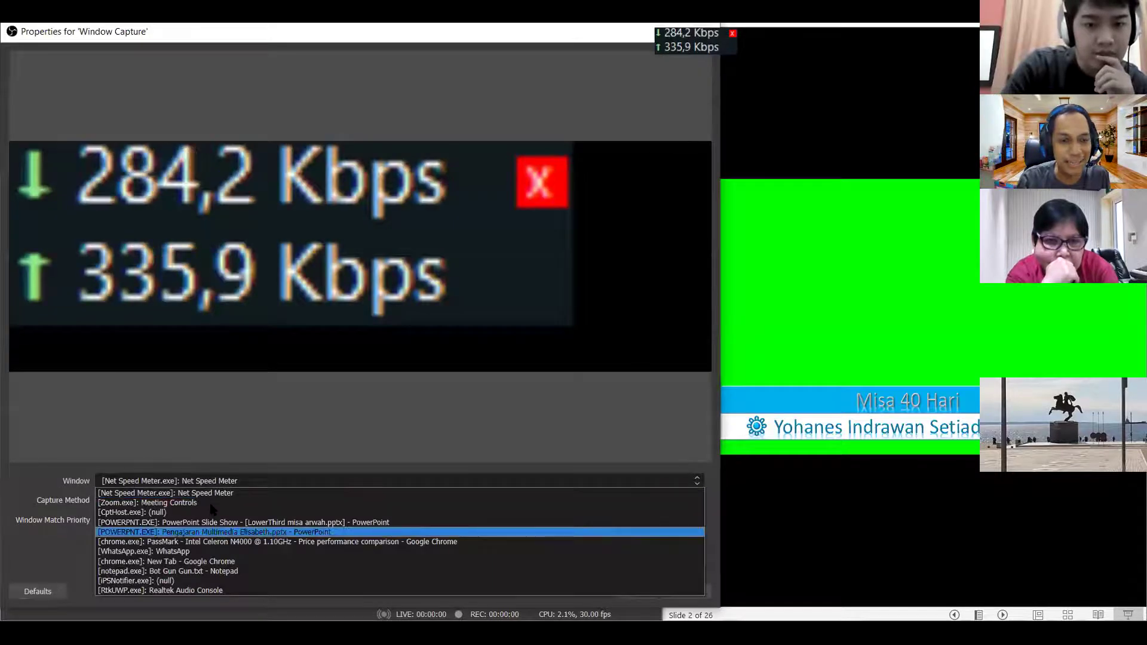
pyautogui.click(210, 503)
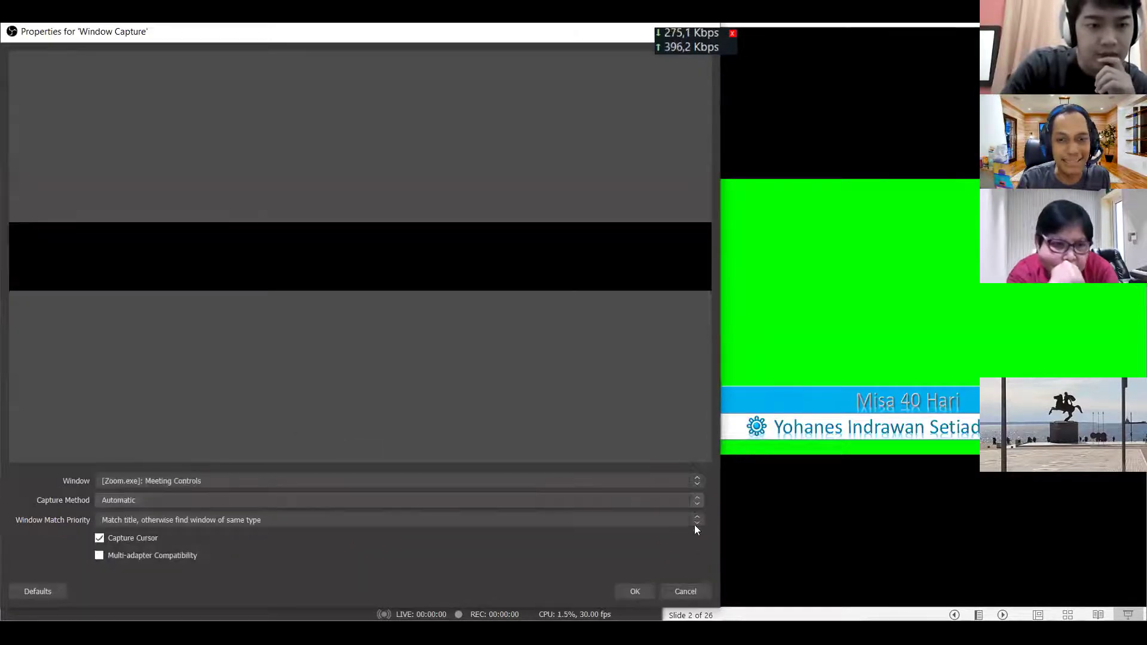
pyautogui.click(531, 481)
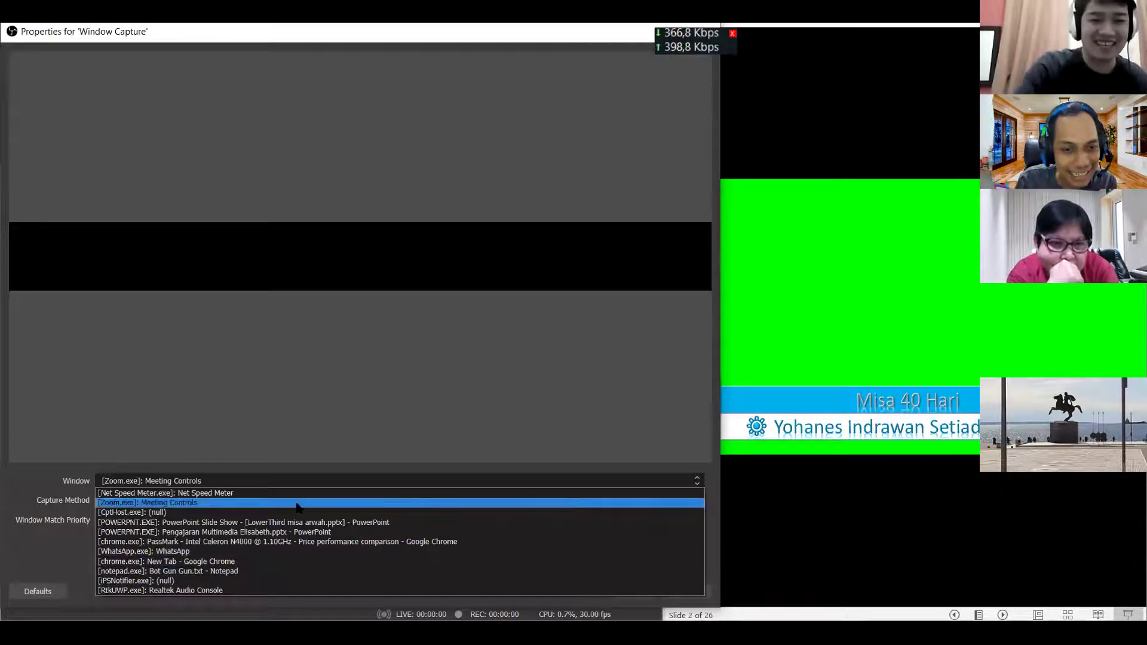
pyautogui.click(197, 503)
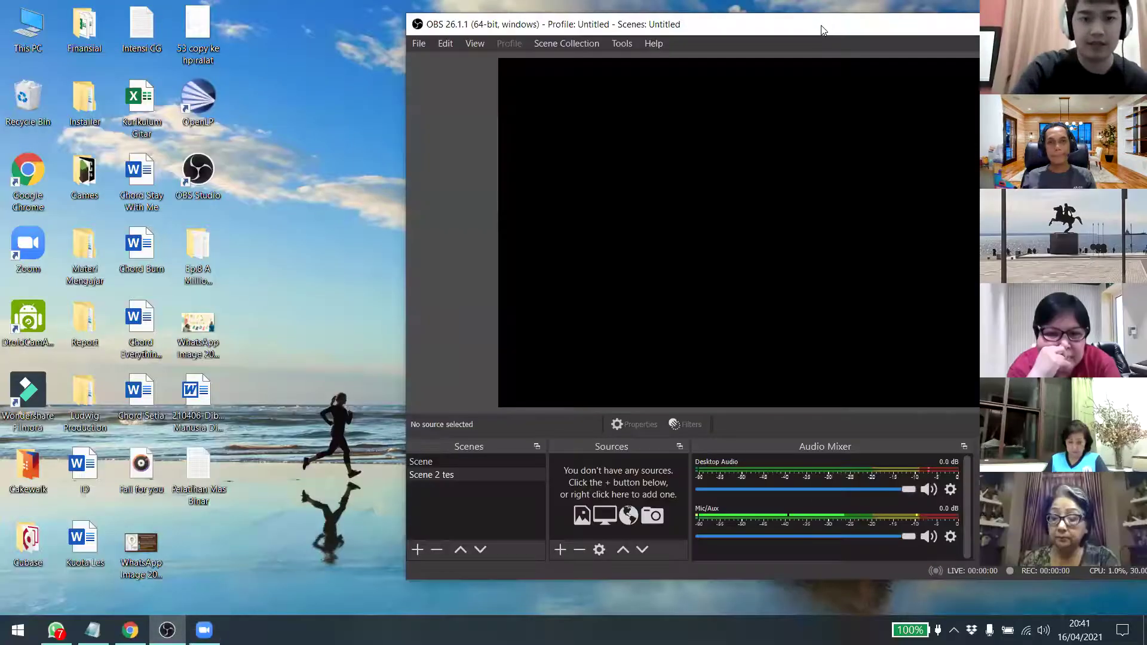
# In the Untitled OBS session, add a Window Capture source named zoom to Scene, capturing [Zoom.exe]: Meeting Controls.
pyautogui.moveTo(823, 30); pyautogui.dragTo(543, 33)
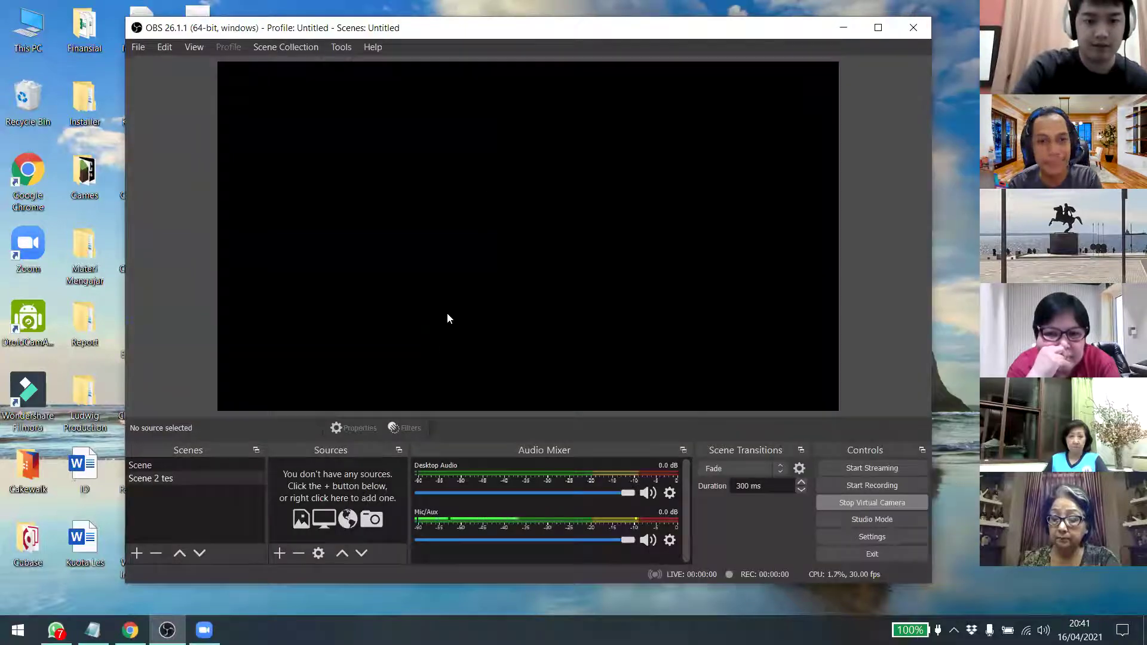
pyautogui.click(227, 465)
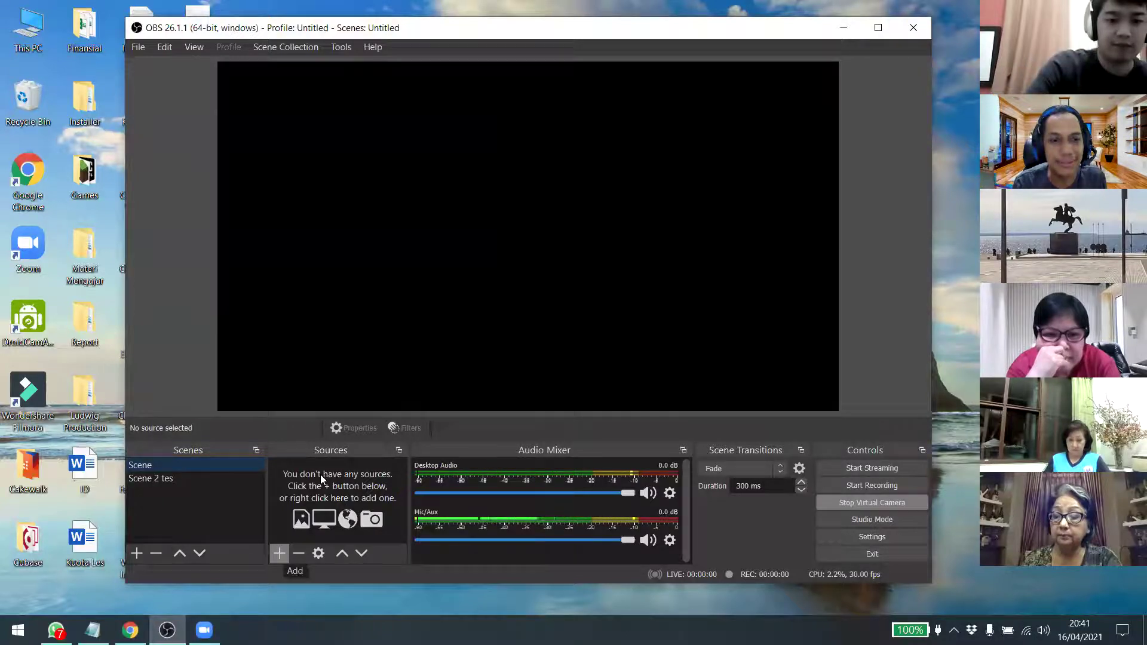
pyautogui.click(278, 550)
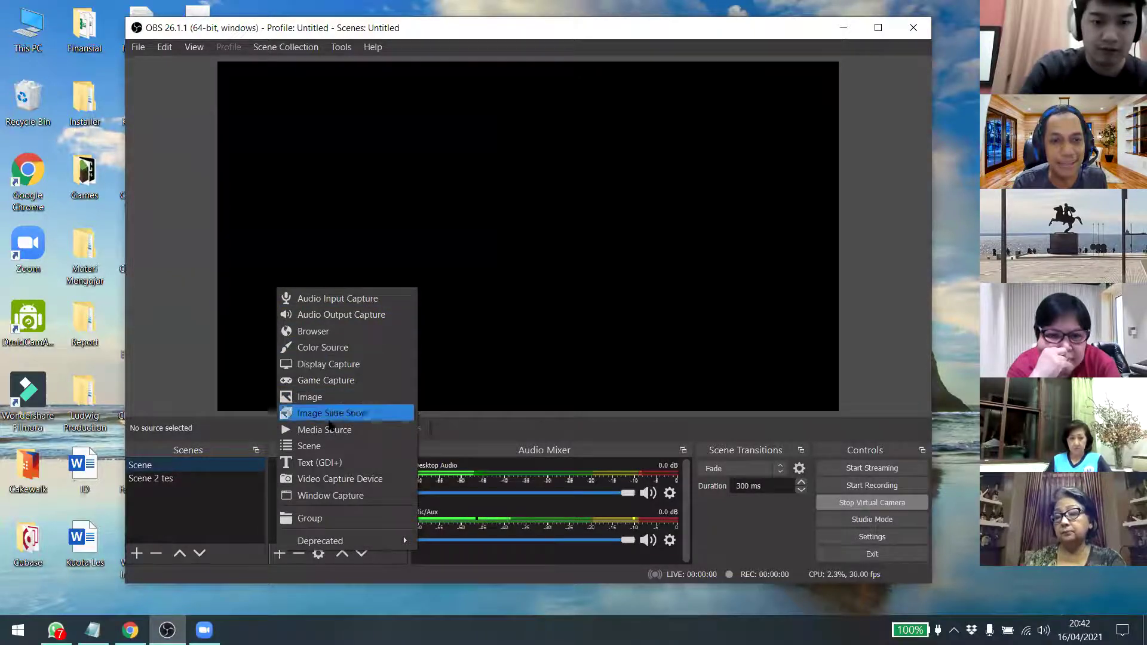
pyautogui.click(370, 494)
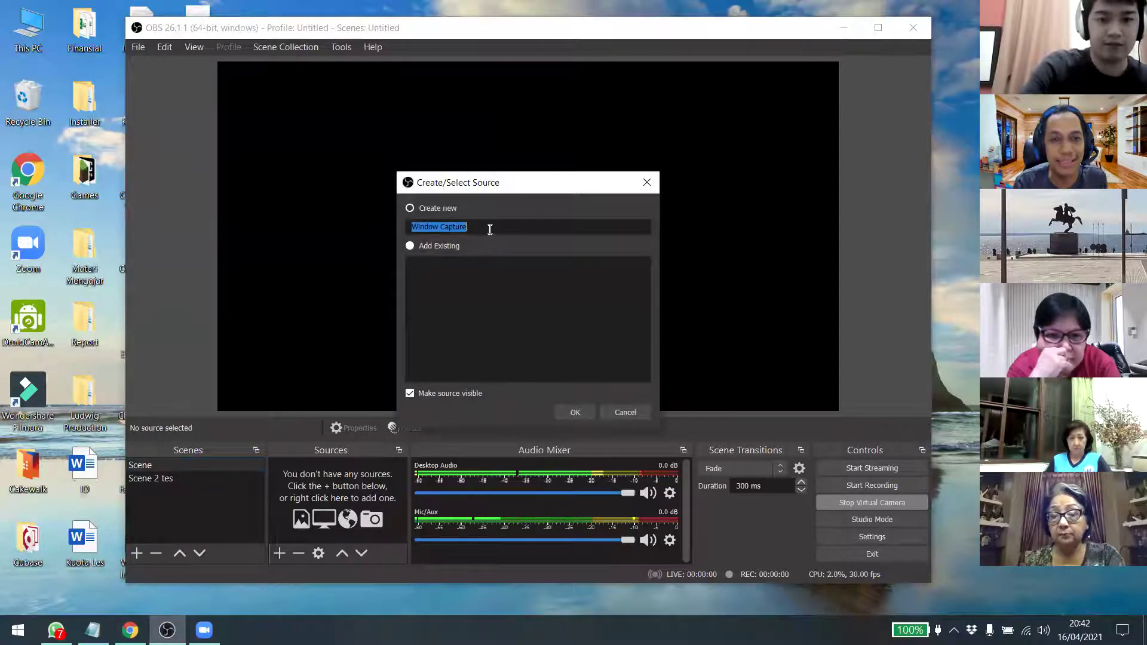
pyautogui.write('zoom')
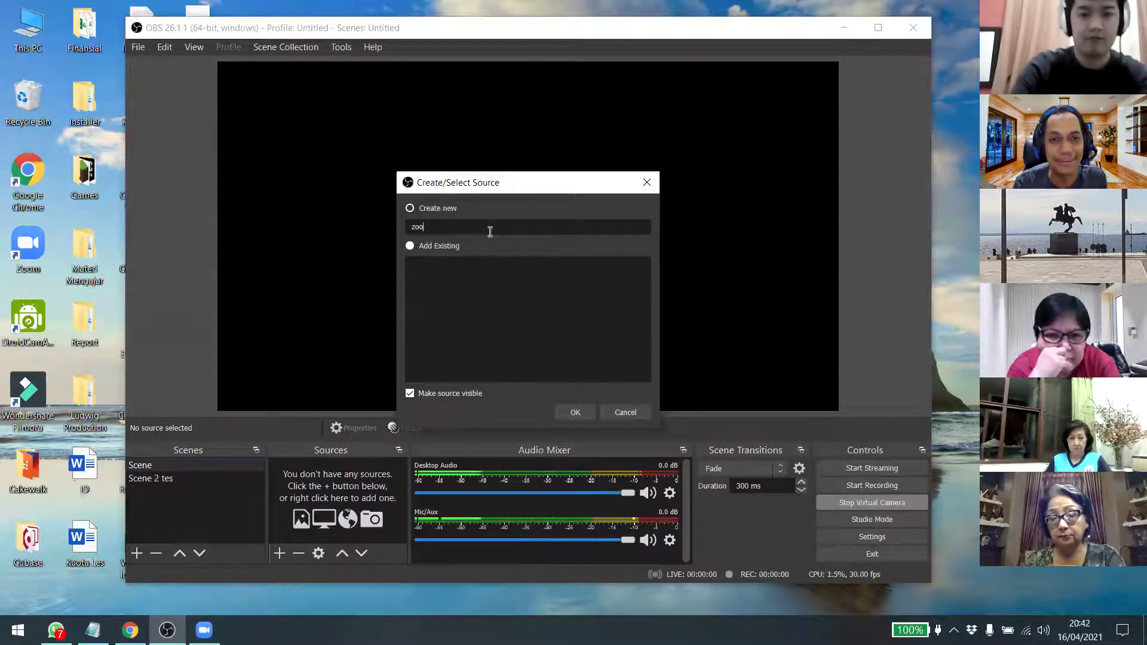
pyautogui.click(576, 411)
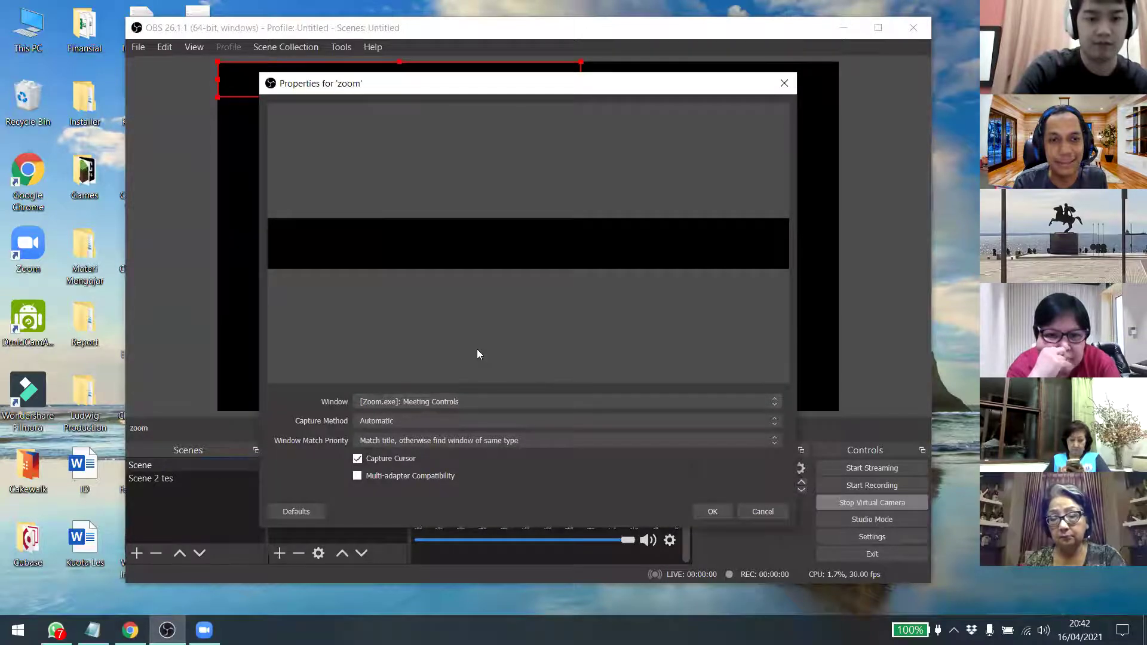
pyautogui.click(454, 402)
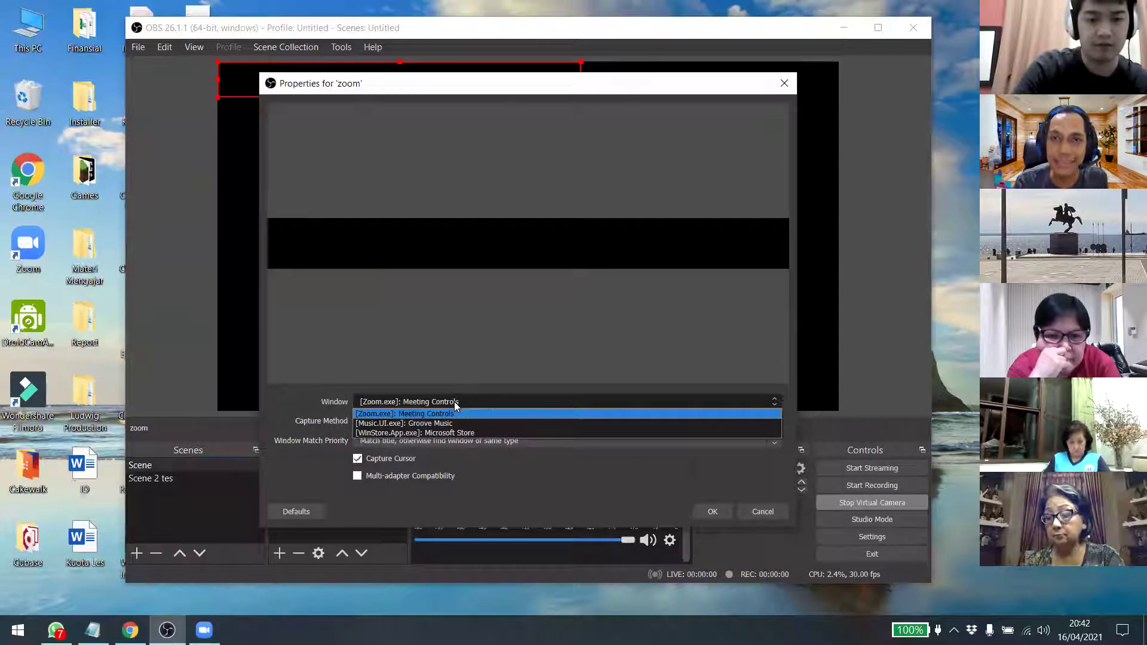
pyautogui.click(455, 404)
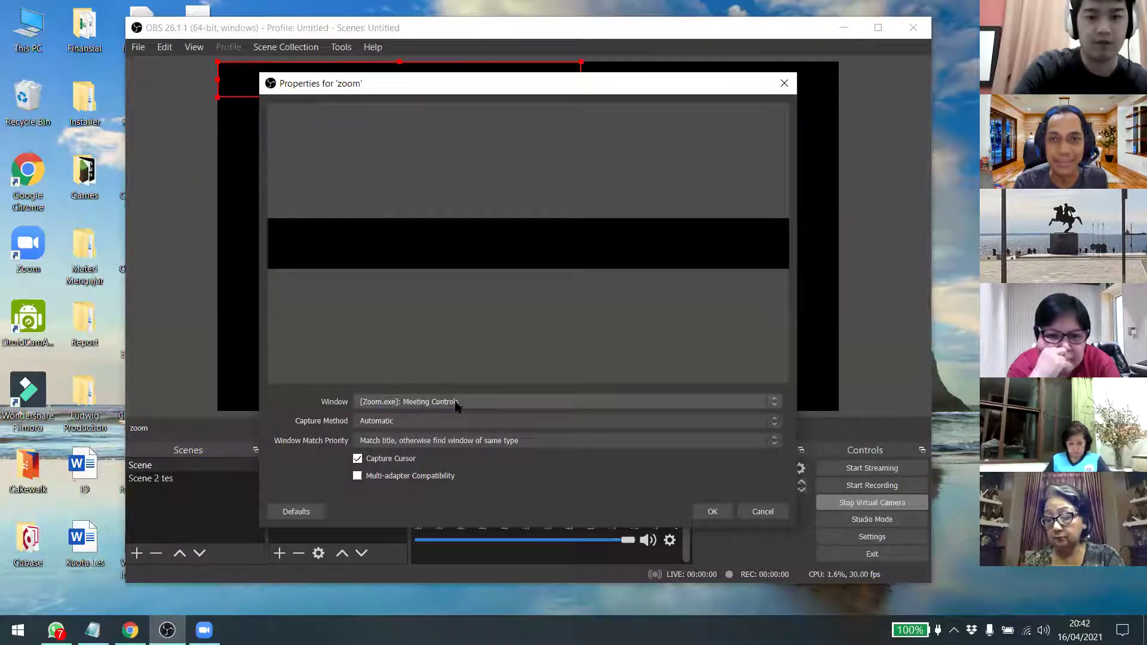
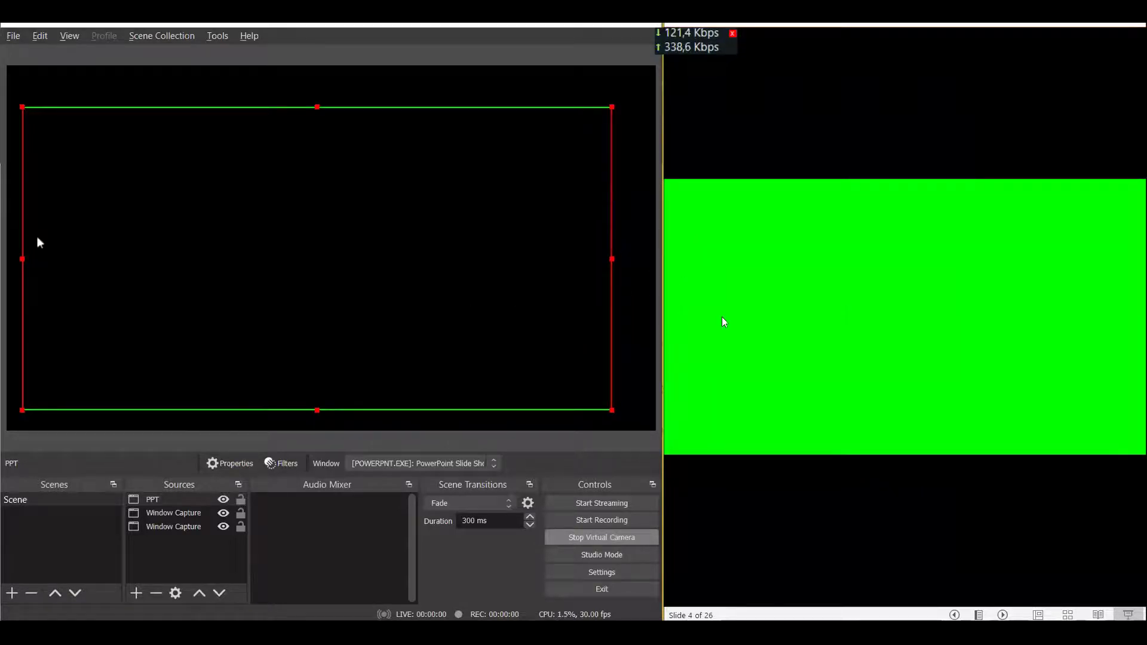
# End the LowerThird misa arwah slide show and close its presentation.
pyautogui.click(757, 327)
pyautogui.press('Escape')
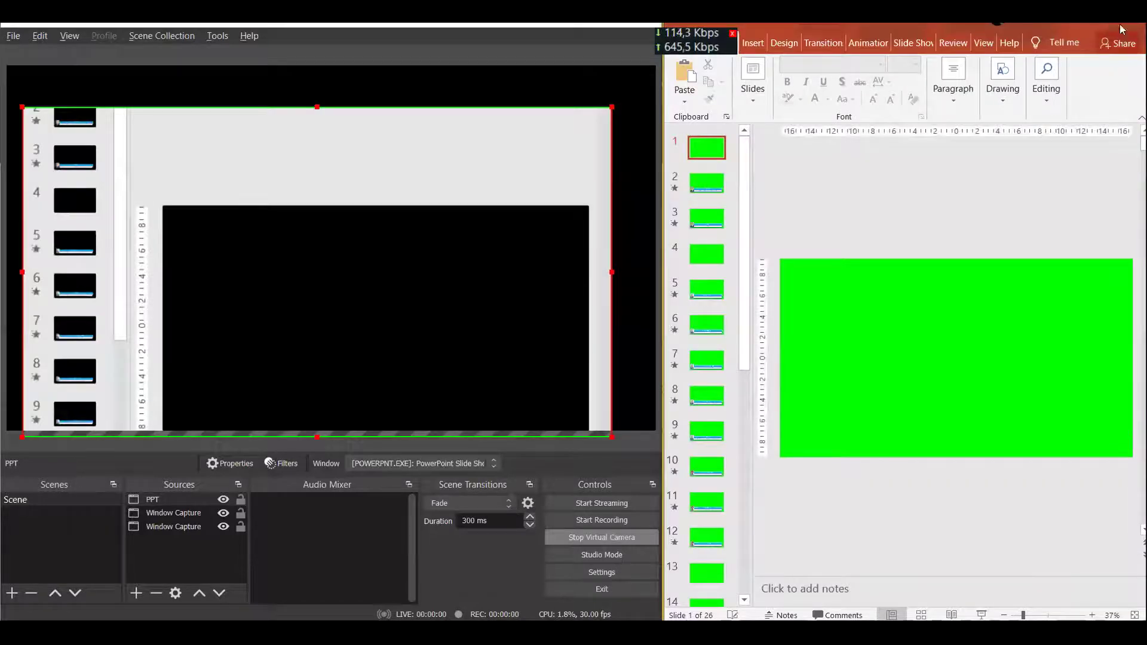
pyautogui.doubleClick(1089, 31)
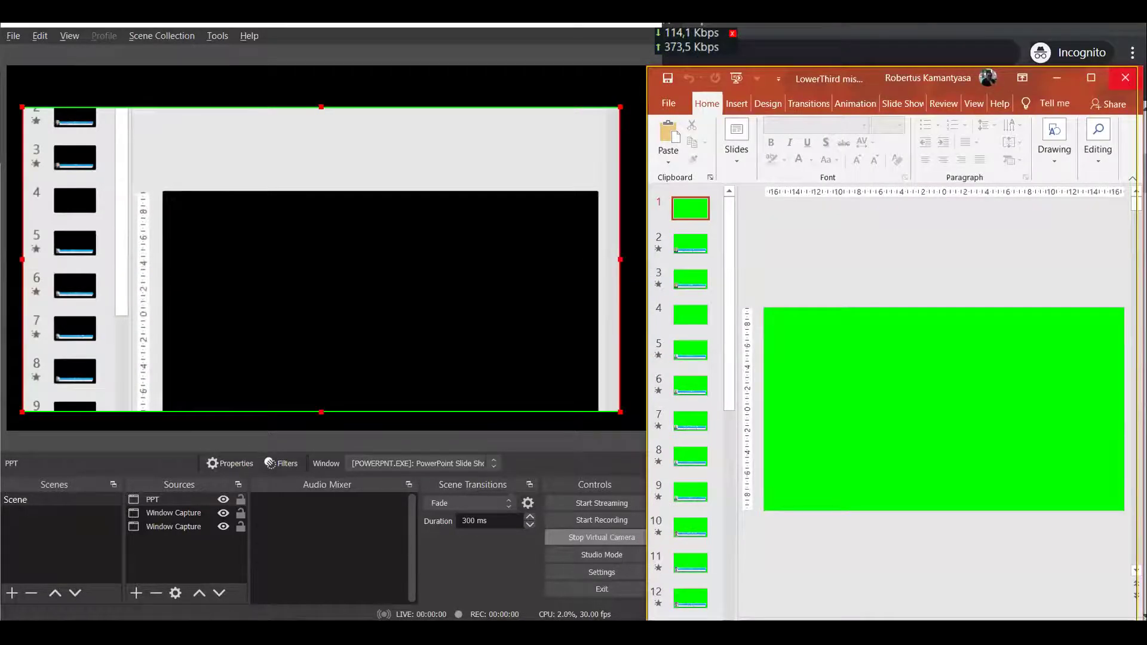
pyautogui.hotkey('alt', 'F4')
# Search Windows for "po" and open the recent PowerPoint file Jalan Salib Umum versi jalan.pptx.
pyautogui.press('super+s')
pyautogui.write('po')
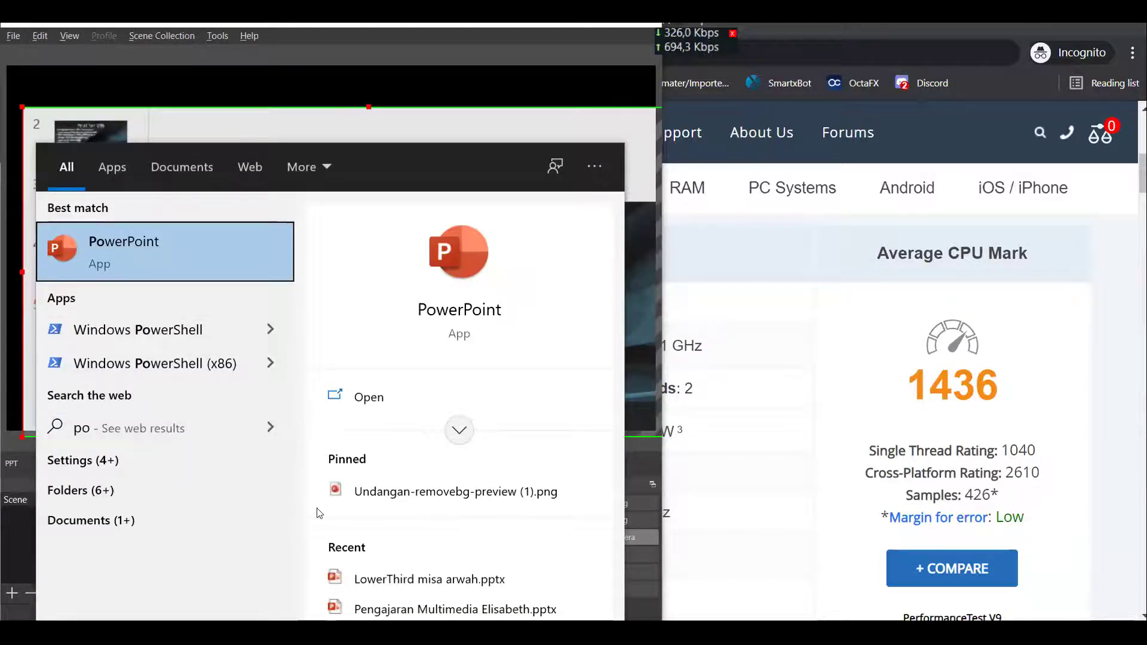
pyautogui.scroll(-3, 506, 474)
pyautogui.scroll(-2, 427, 496)
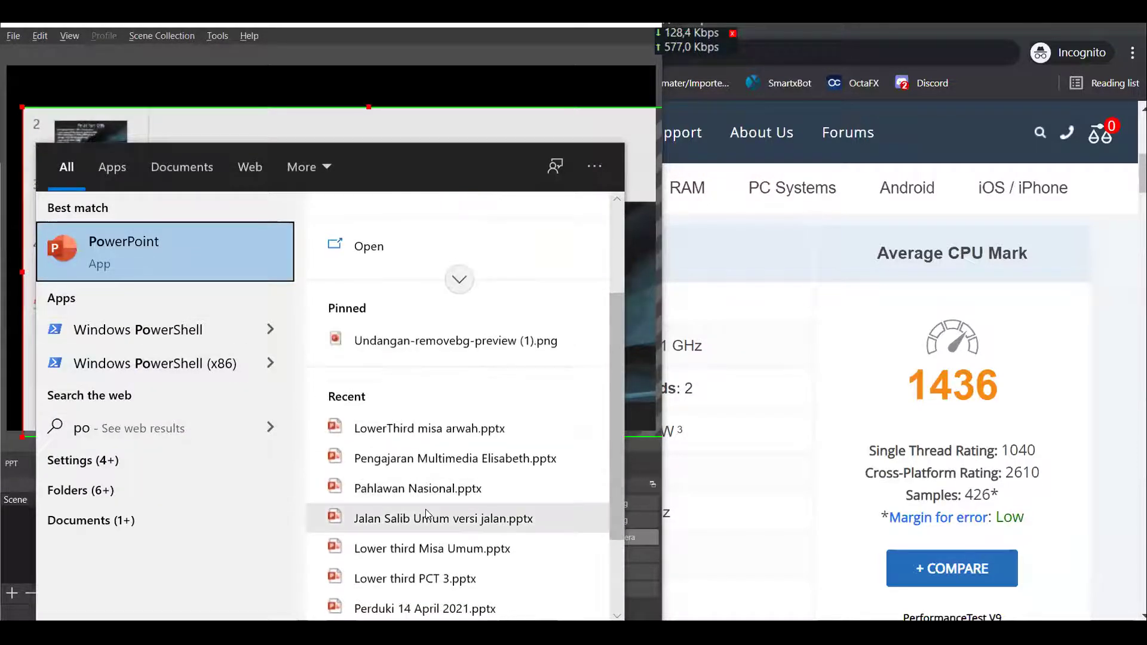
pyautogui.click(426, 518)
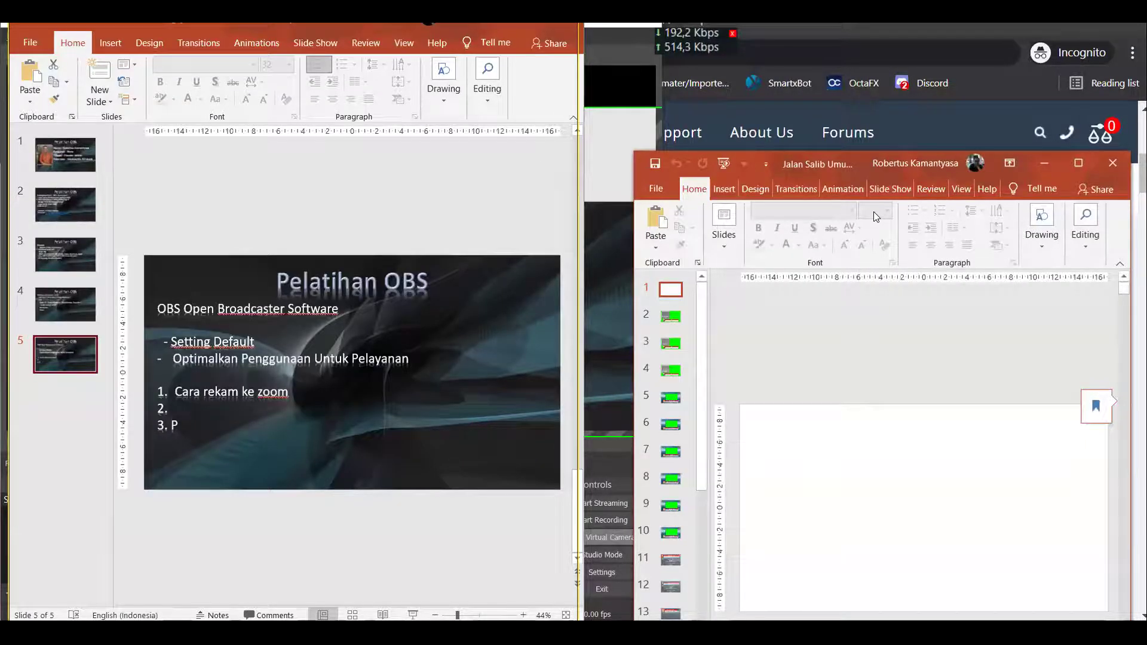
# Start the Jalan Salib slide show from slide 10, Doa Penutup, and reposition its window.
pyautogui.click(672, 531)
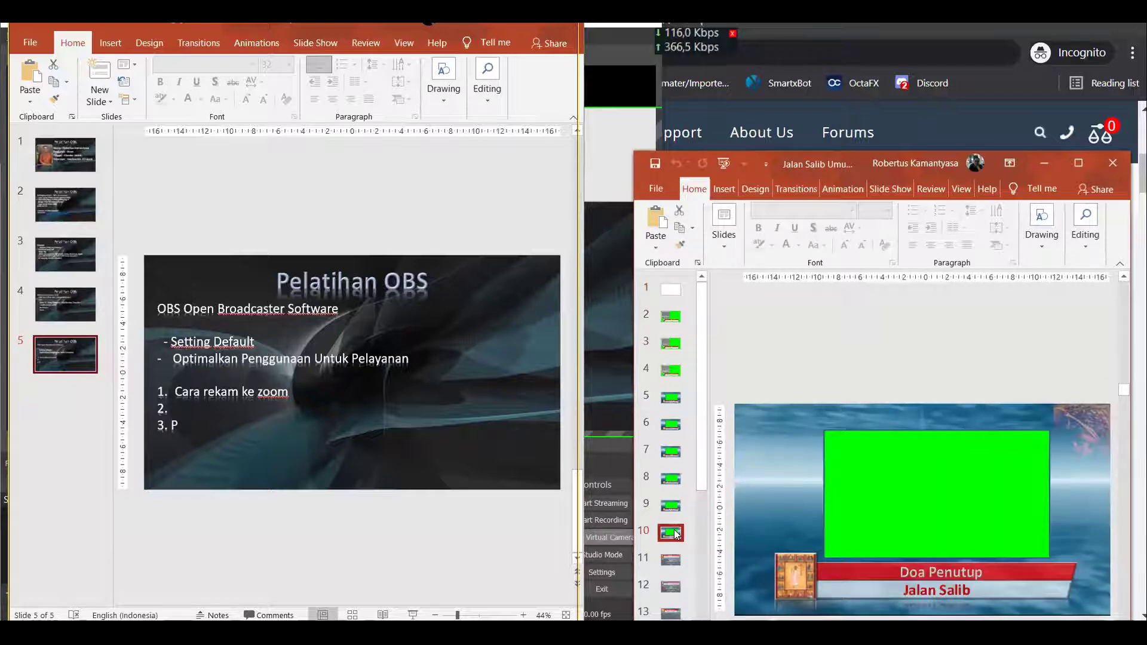
pyautogui.hotkey('shift', 'F5')
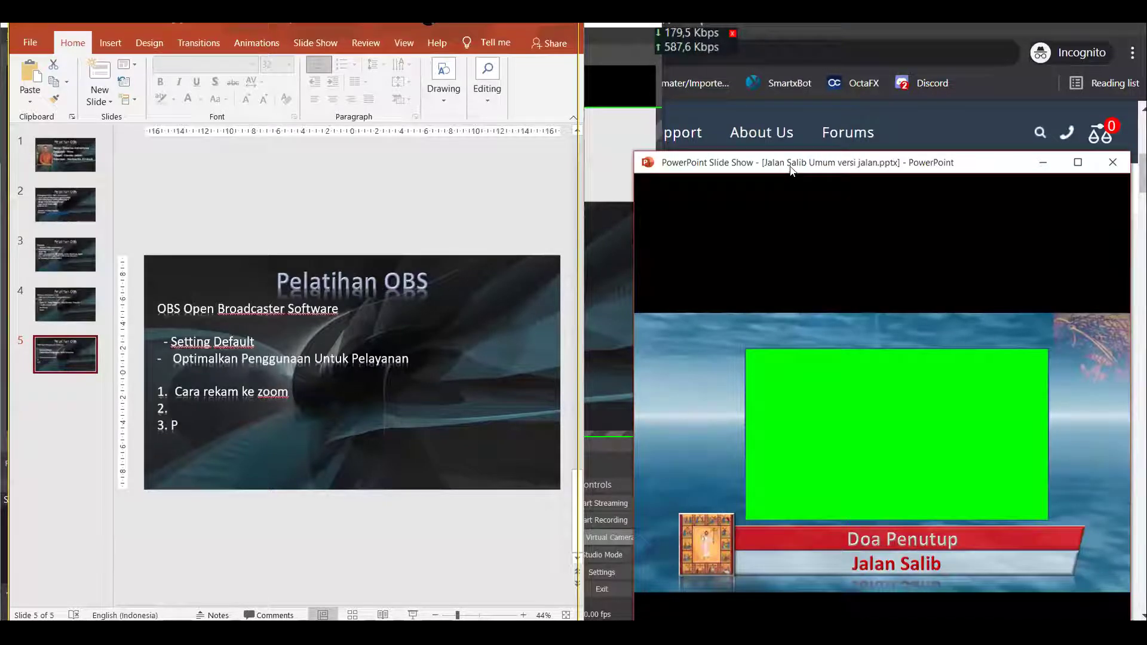
pyautogui.doubleClick(796, 154)
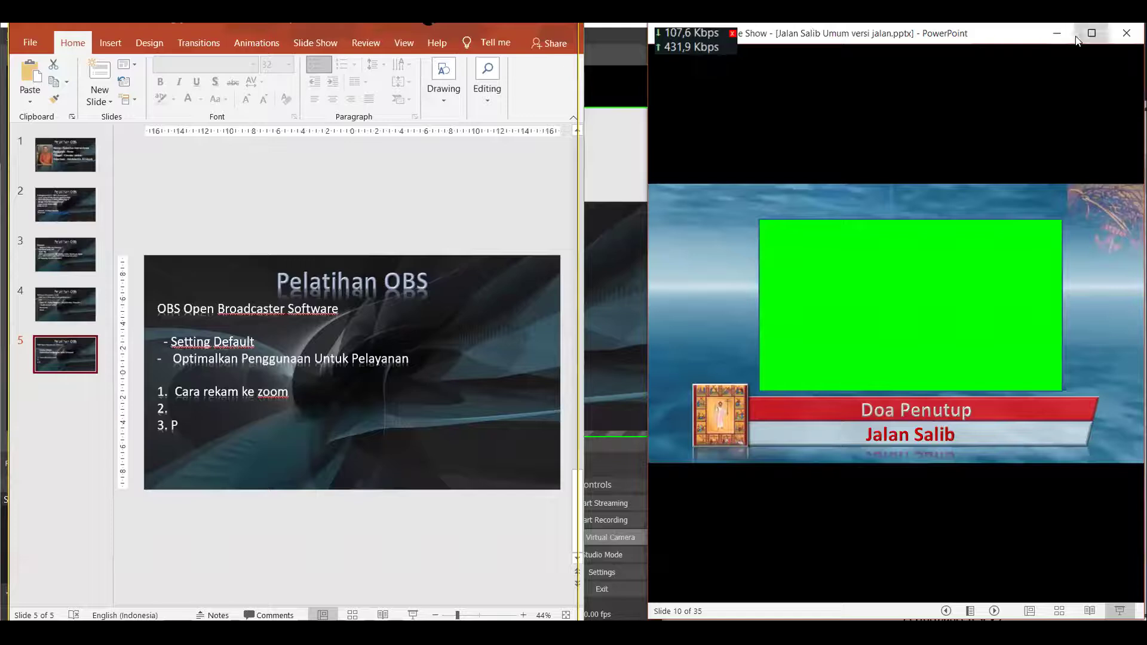
# Switch to OBS and set the PPT source to capture the Jalan Salib PowerPoint slide show window.
pyautogui.hotkey('alt', 'Tab')
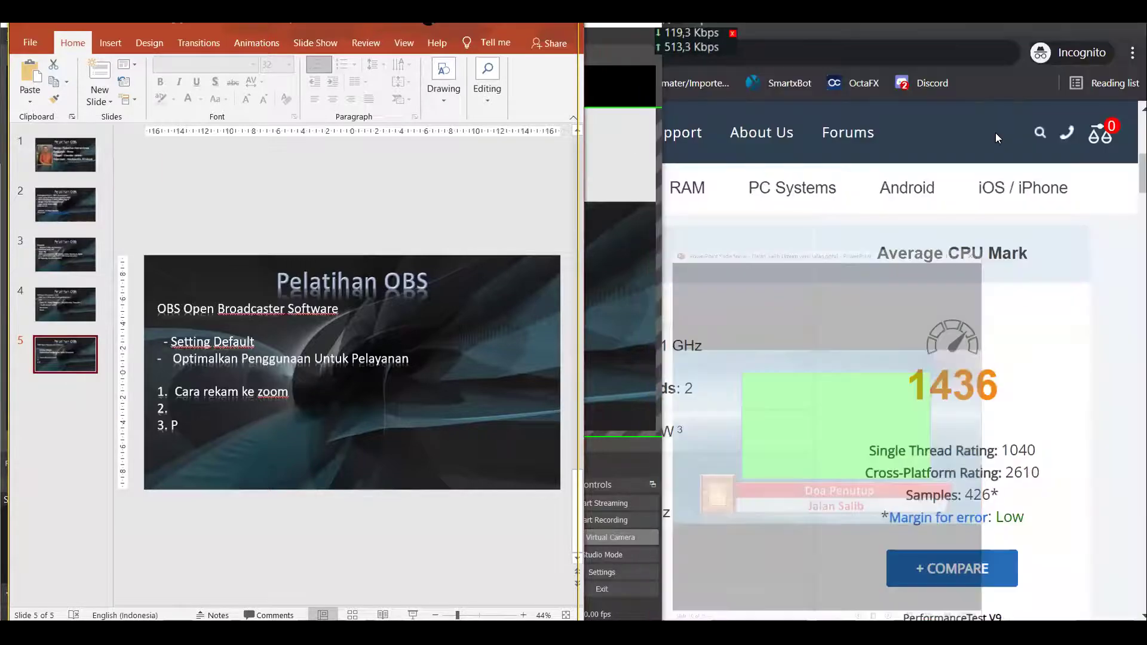
pyautogui.hotkey('alt', 'Tab')
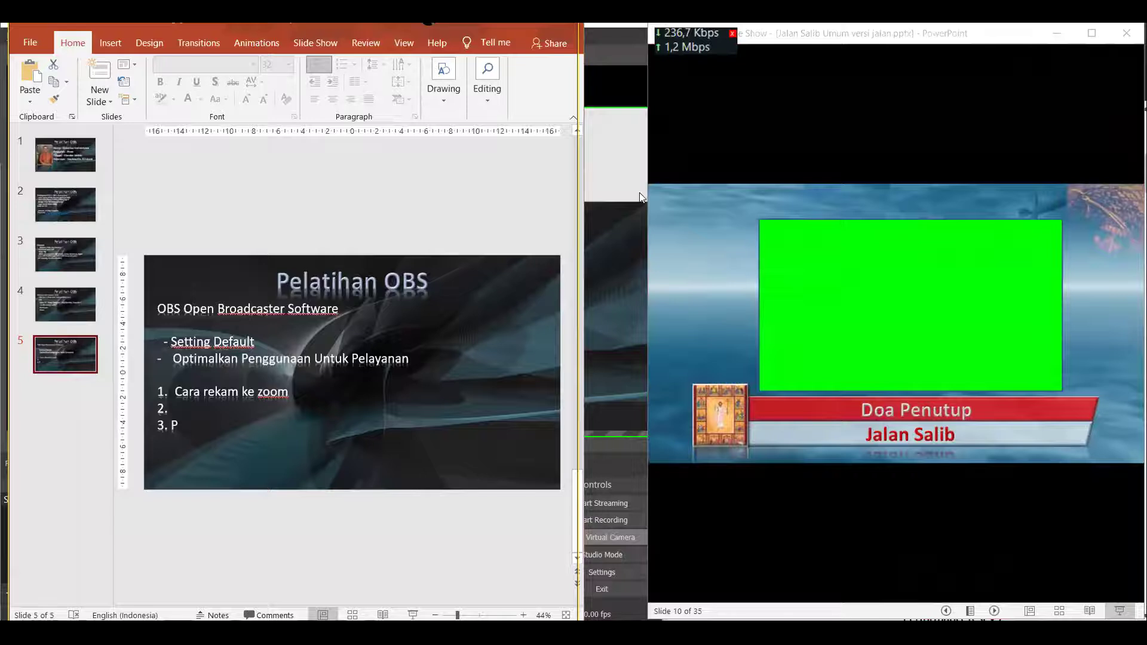
pyautogui.click(617, 232)
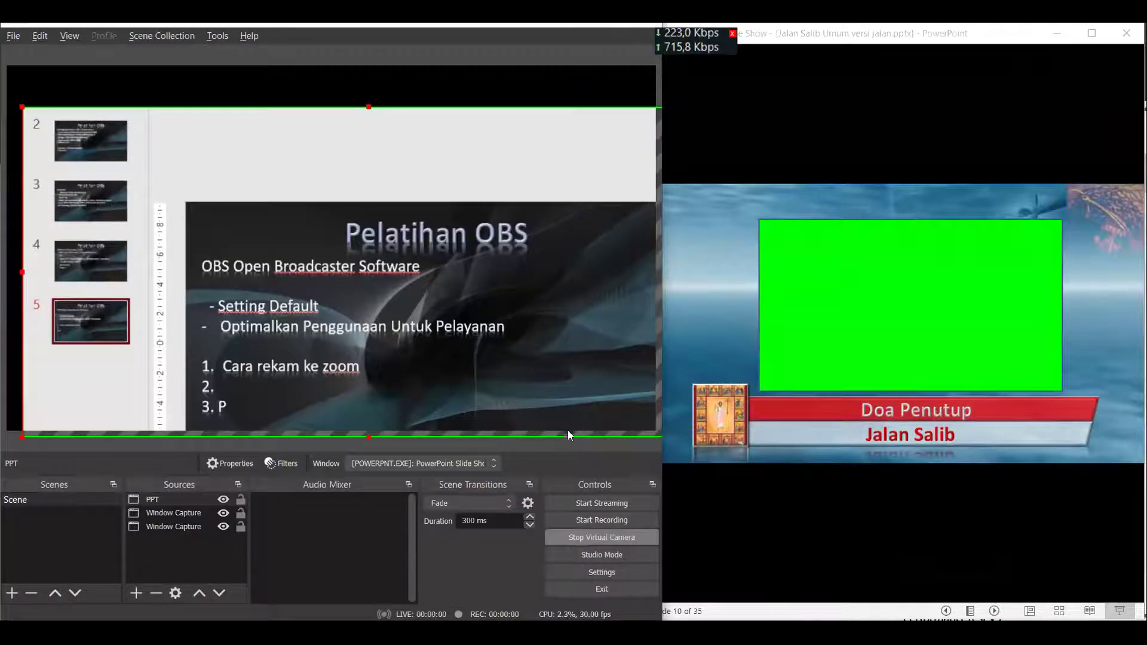
pyautogui.click(130, 502)
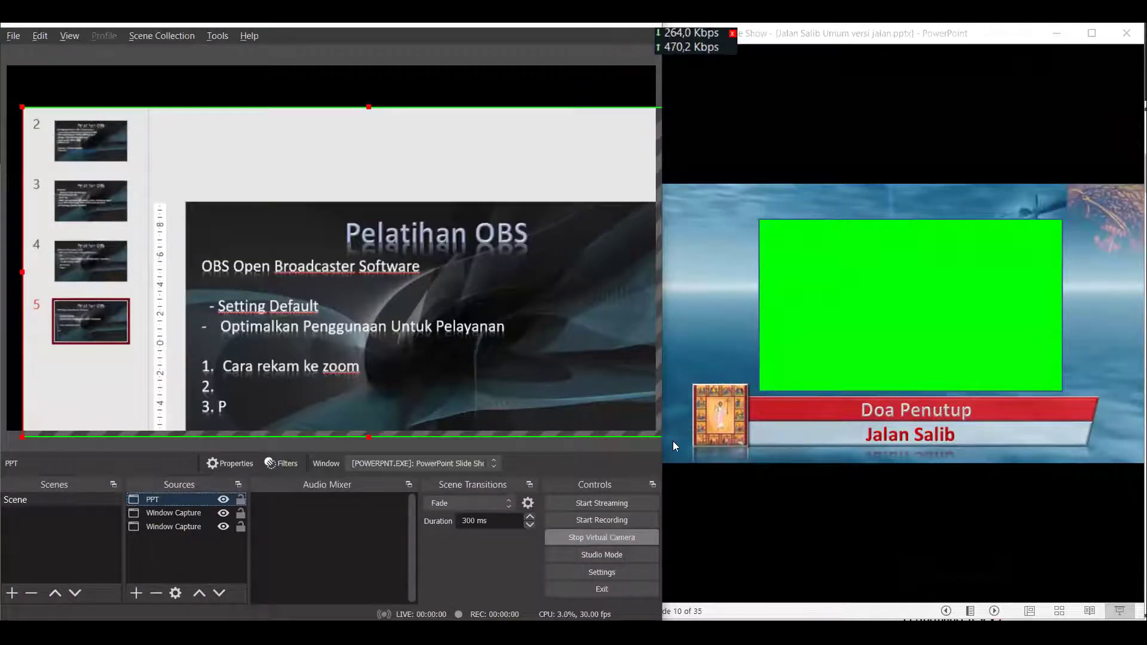
pyautogui.click(753, 356)
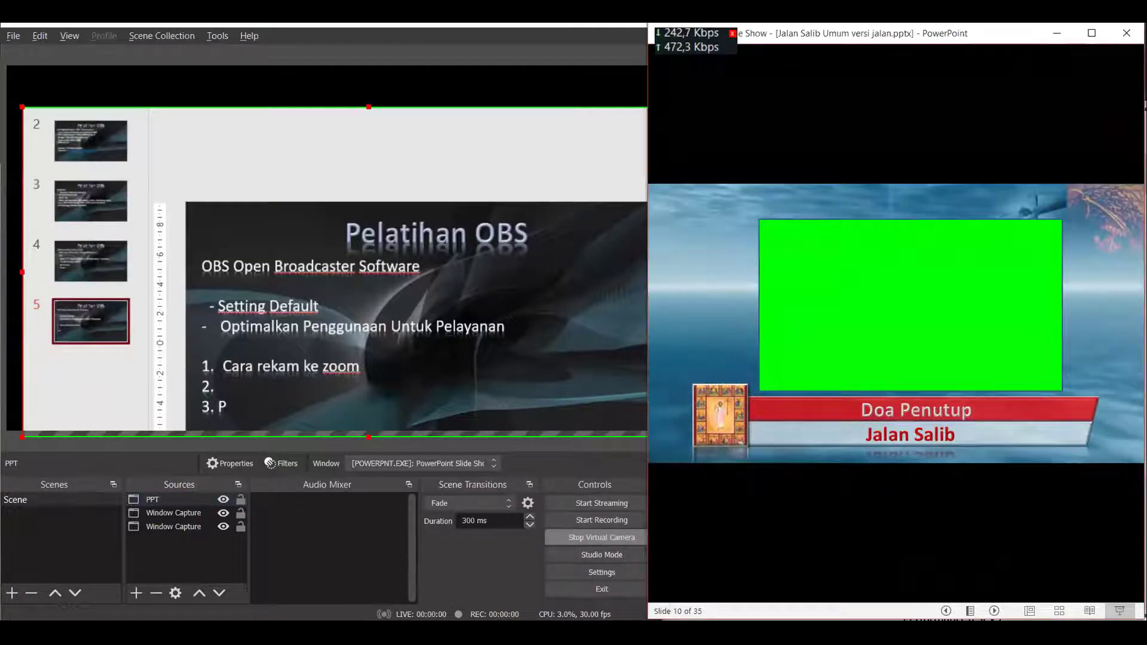
pyautogui.click(139, 499)
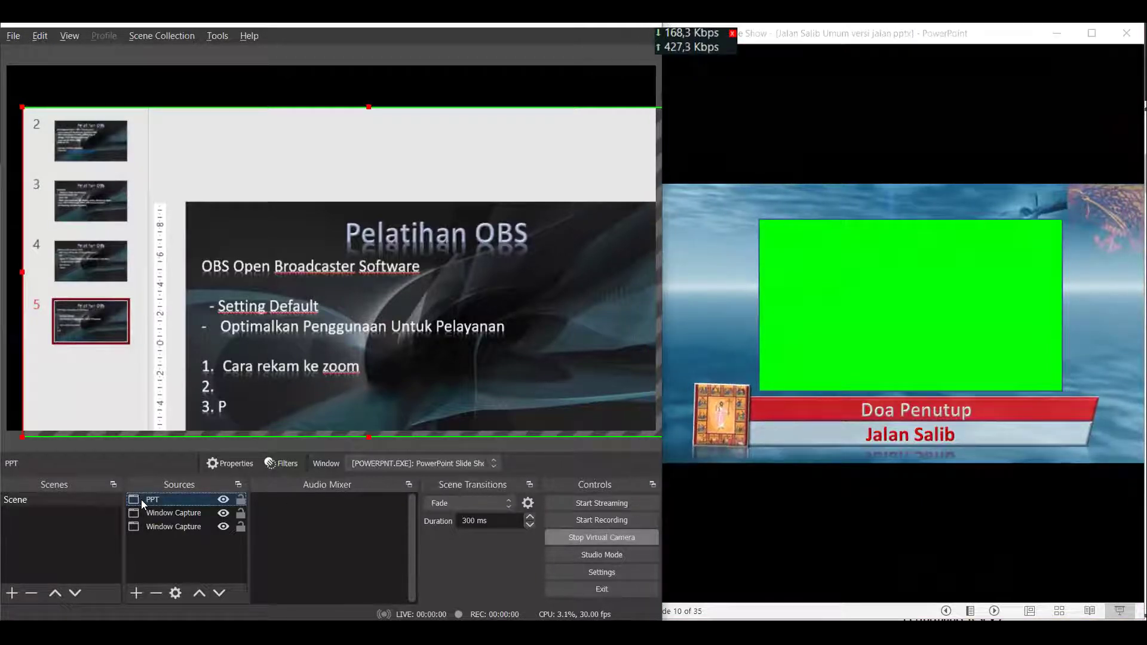
pyautogui.click(467, 464)
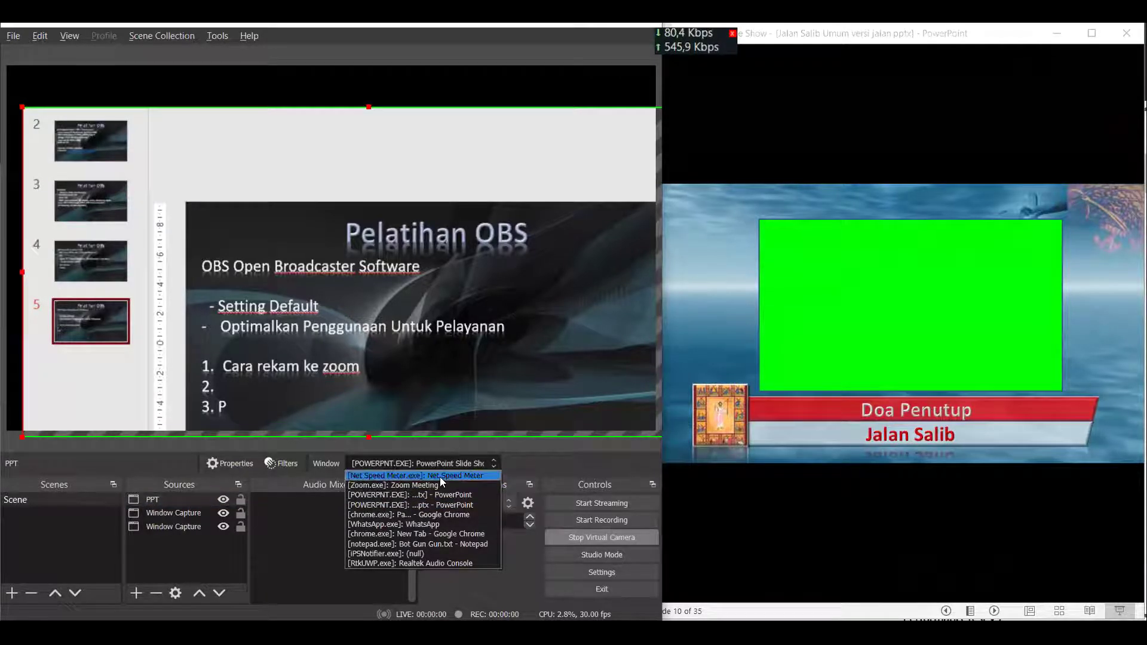
pyautogui.click(436, 505)
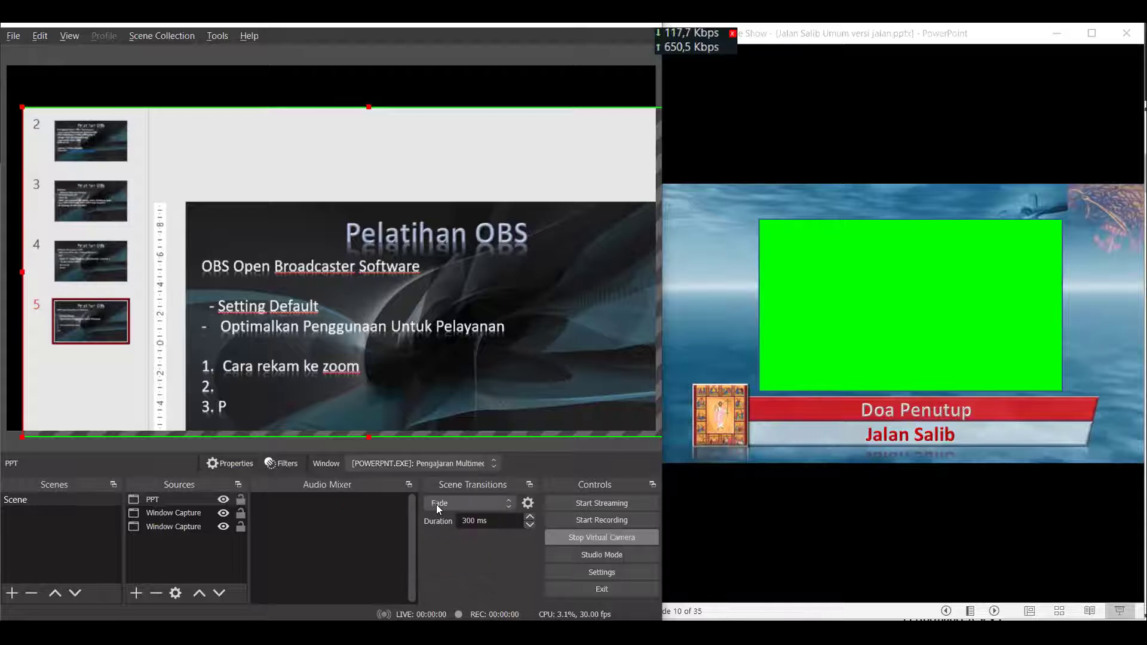
pyautogui.click(439, 463)
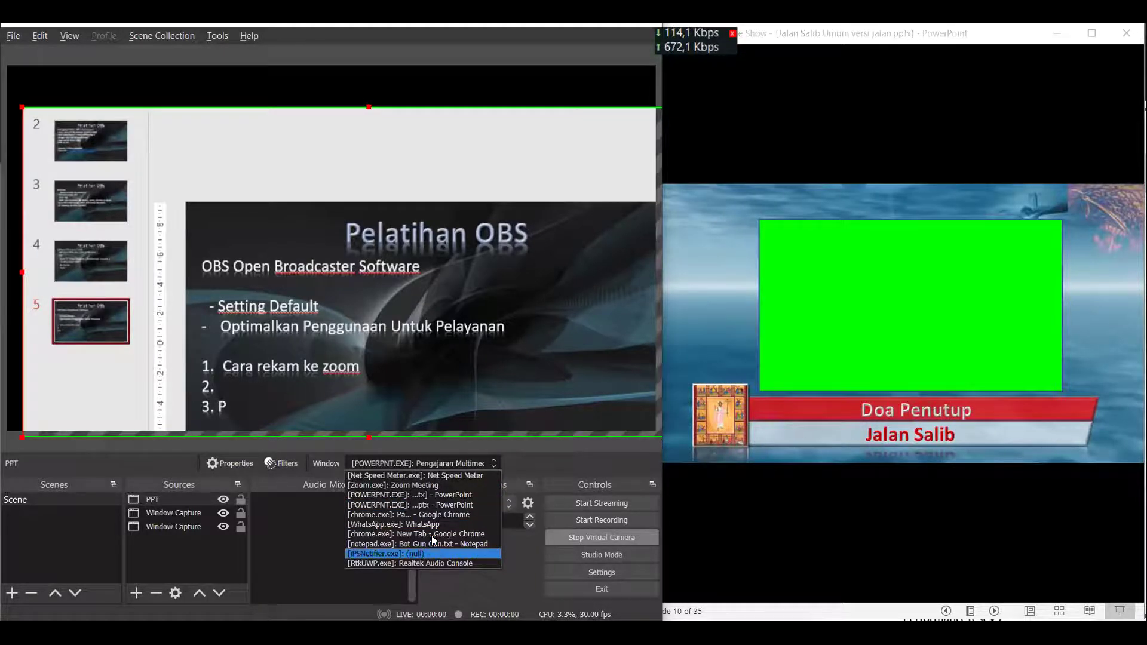
pyautogui.click(437, 495)
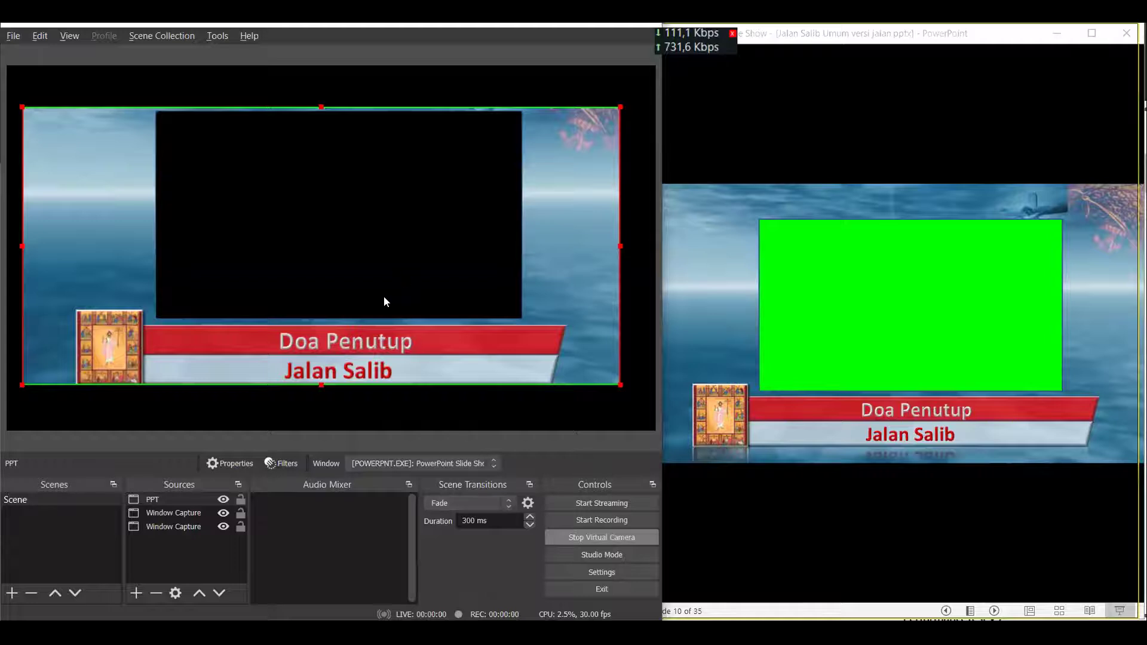
# Remove the PPT source's existing Chroma Key filter and add a new Chroma Key filter keyed to Green.
pyautogui.click(288, 462)
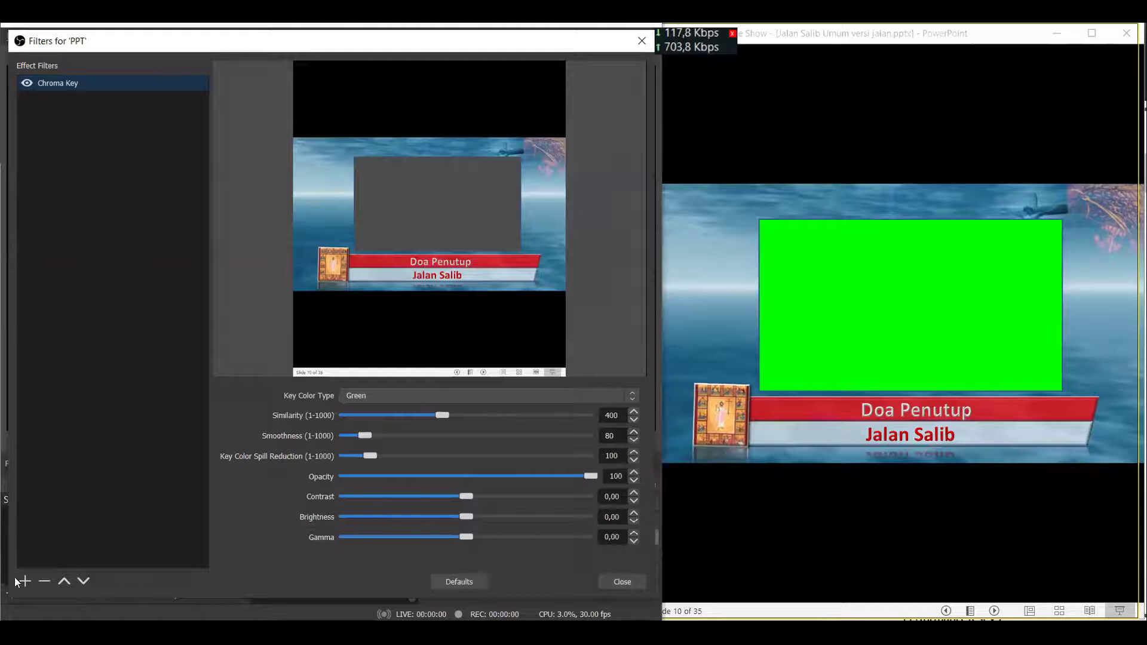
pyautogui.click(44, 579)
pyautogui.click(378, 343)
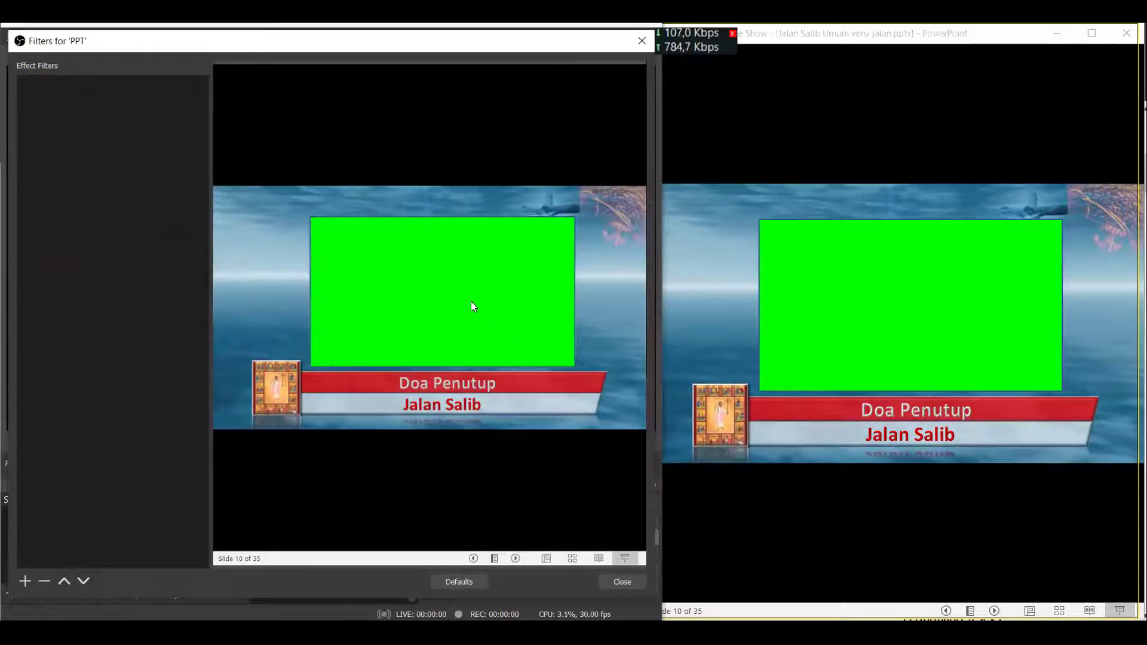
pyautogui.click(25, 581)
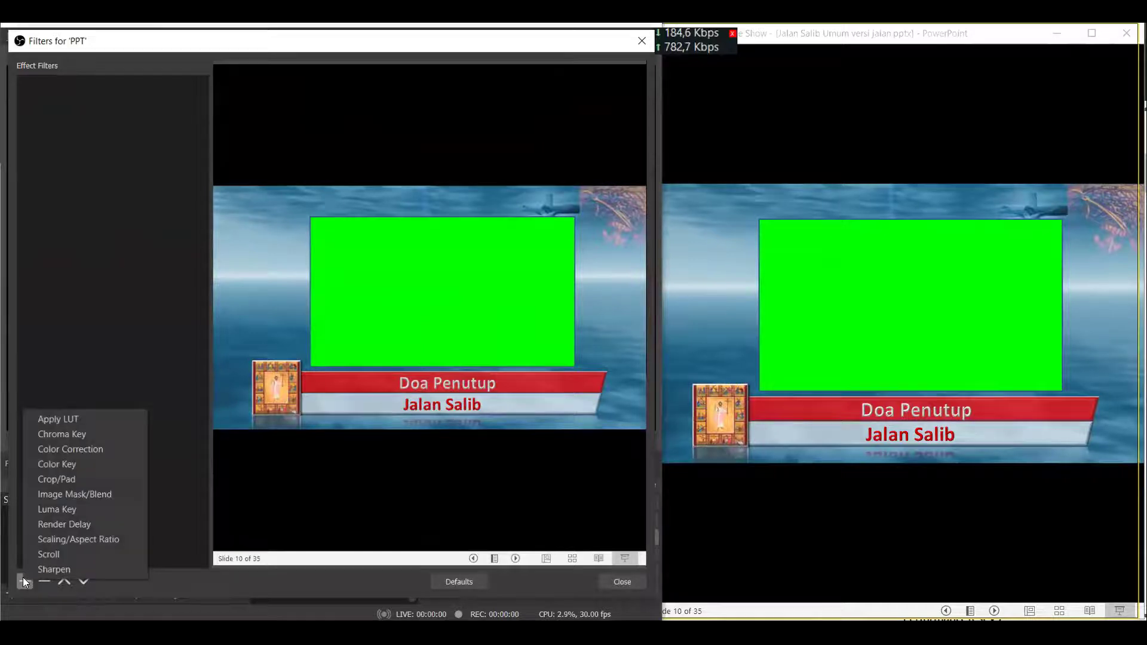
pyautogui.click(54, 434)
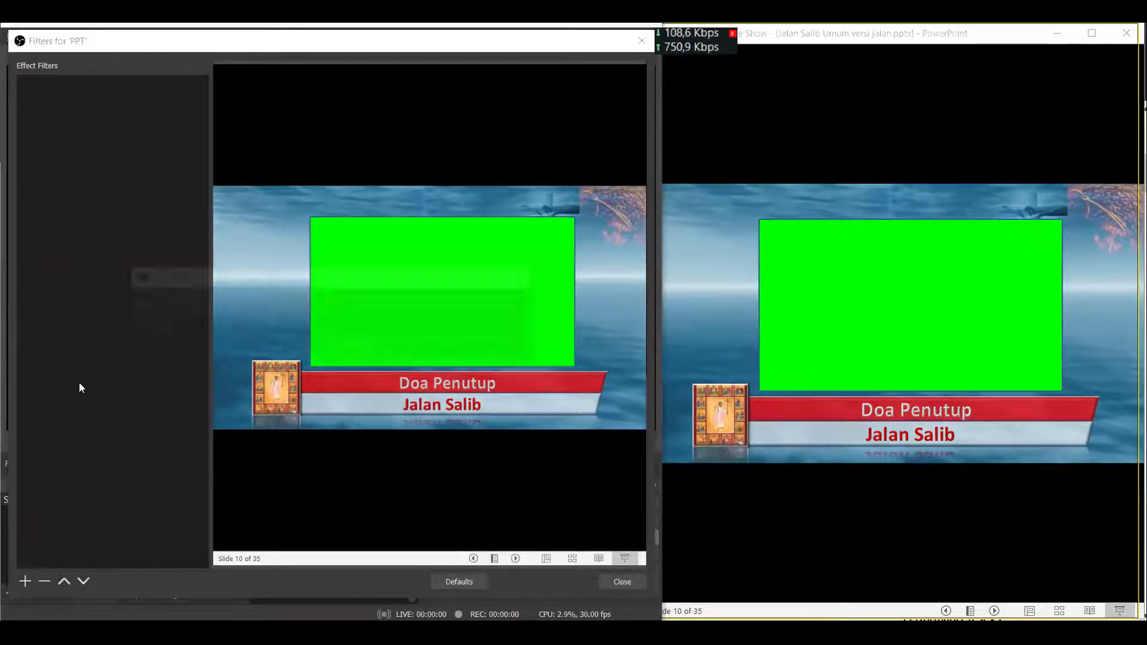
pyautogui.click(316, 346)
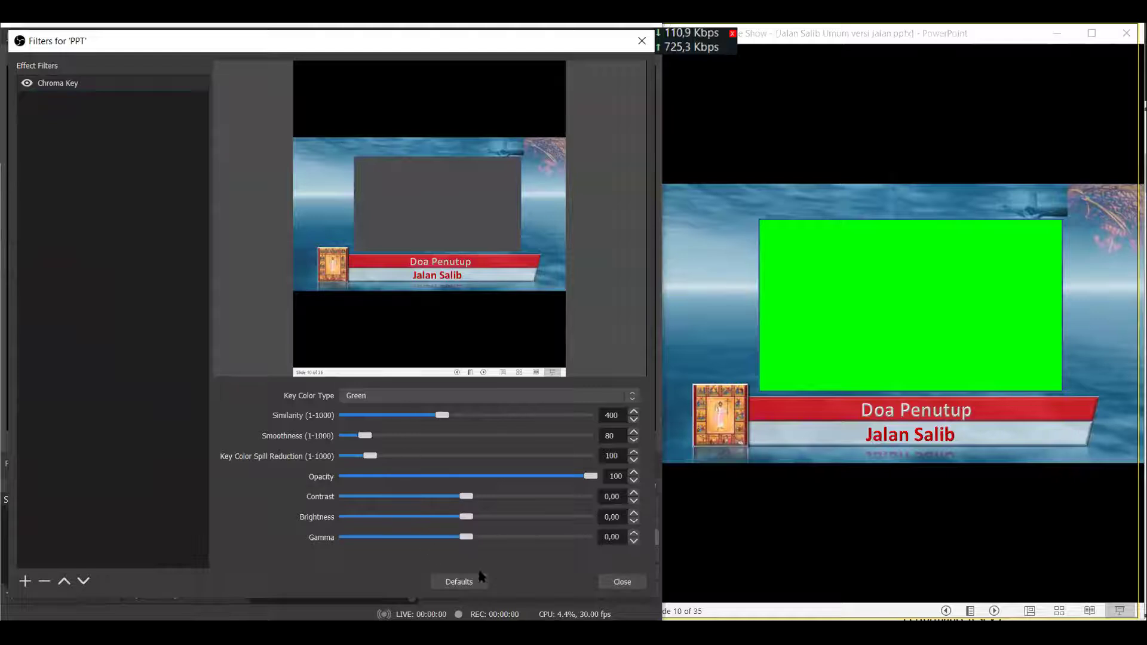
pyautogui.click(612, 576)
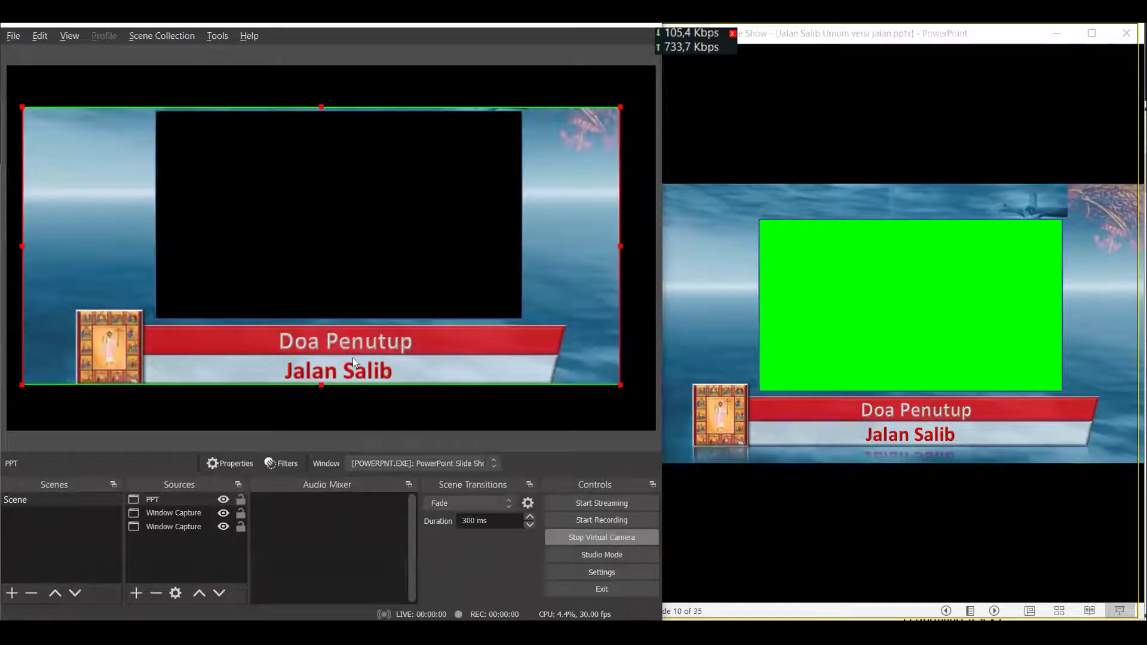
# Add a Video Capture Device source using the Integrated Camera and place it over the slide's keyed-out opening.
pyautogui.click(135, 594)
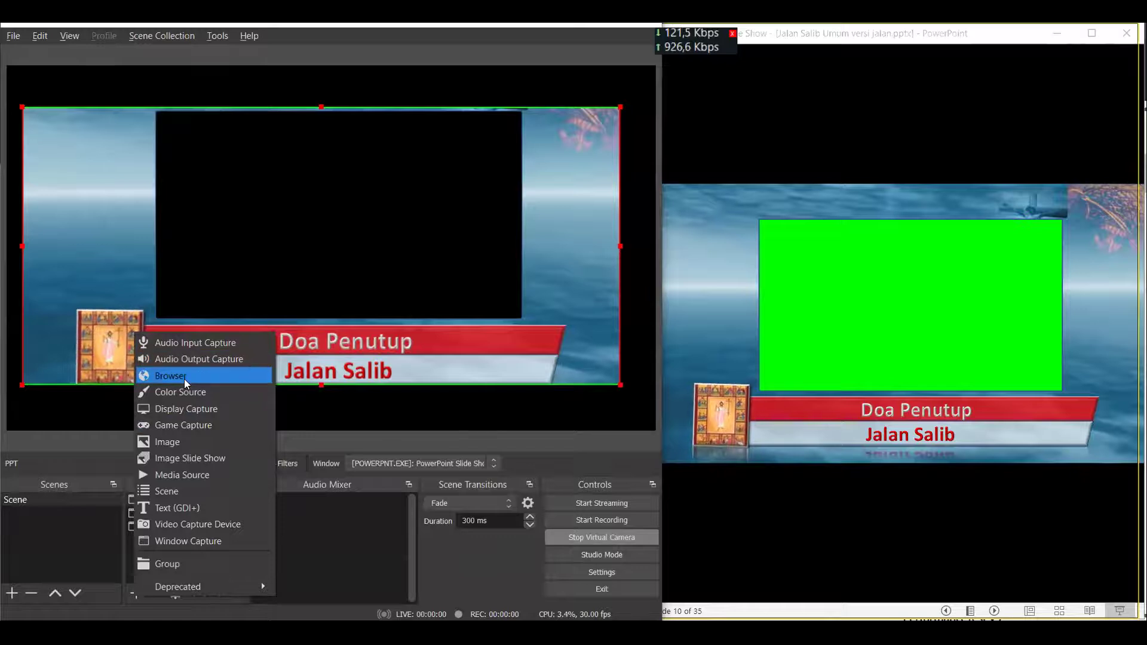
pyautogui.click(175, 527)
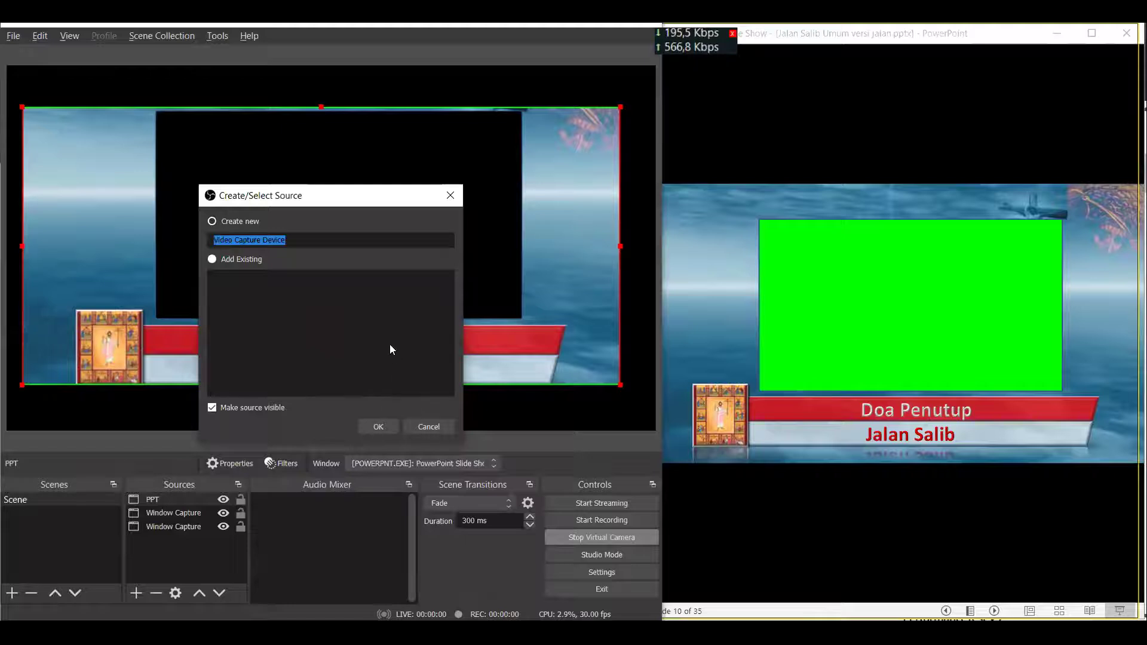
pyautogui.press('Return')
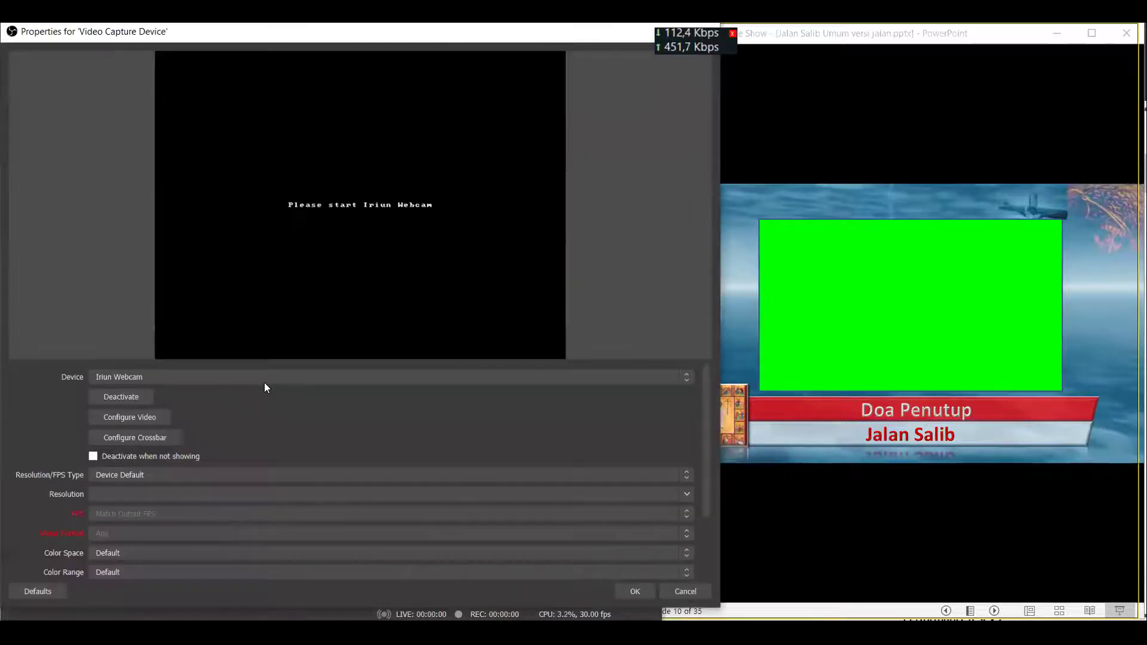
pyautogui.click(264, 380)
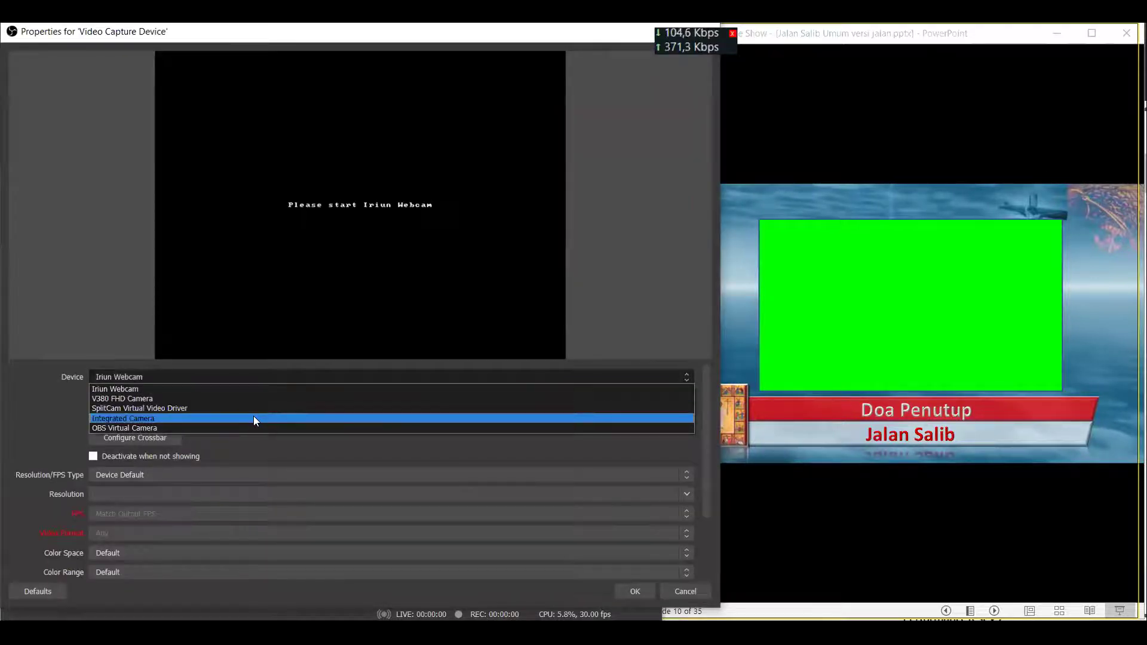
pyautogui.click(254, 417)
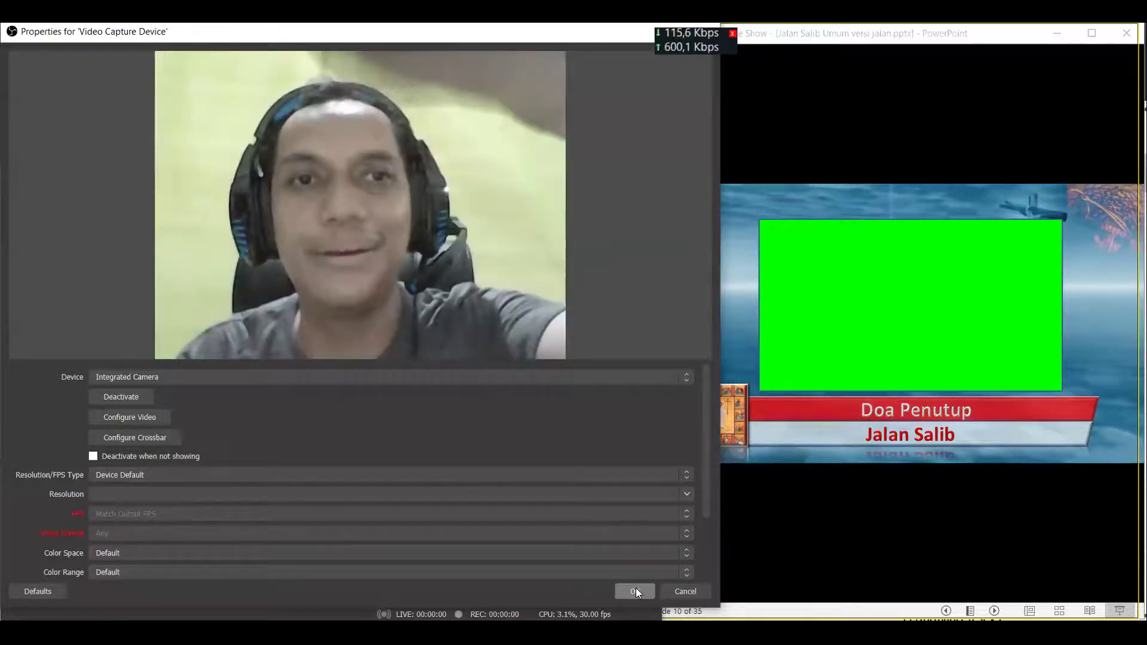
pyautogui.click(634, 592)
pyautogui.moveTo(309, 207); pyautogui.dragTo(394, 274)
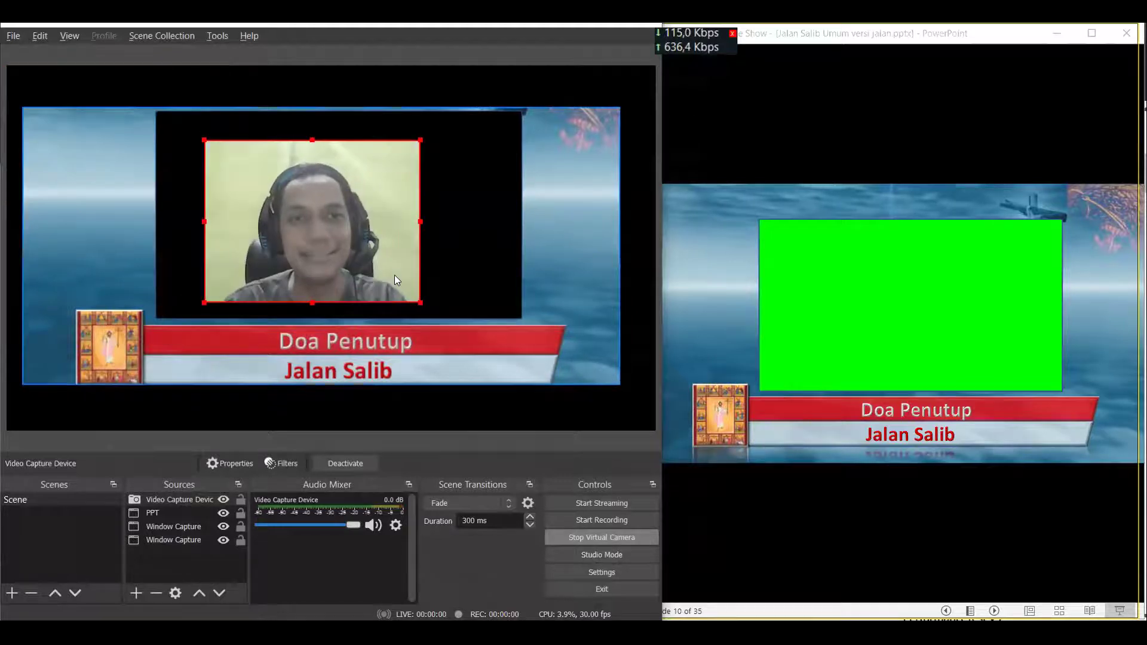
# Advance the Jalan Salib slide show from slide 10 to slide 15 to view its overlays in the OBS preview.
pyautogui.click(650, 310)
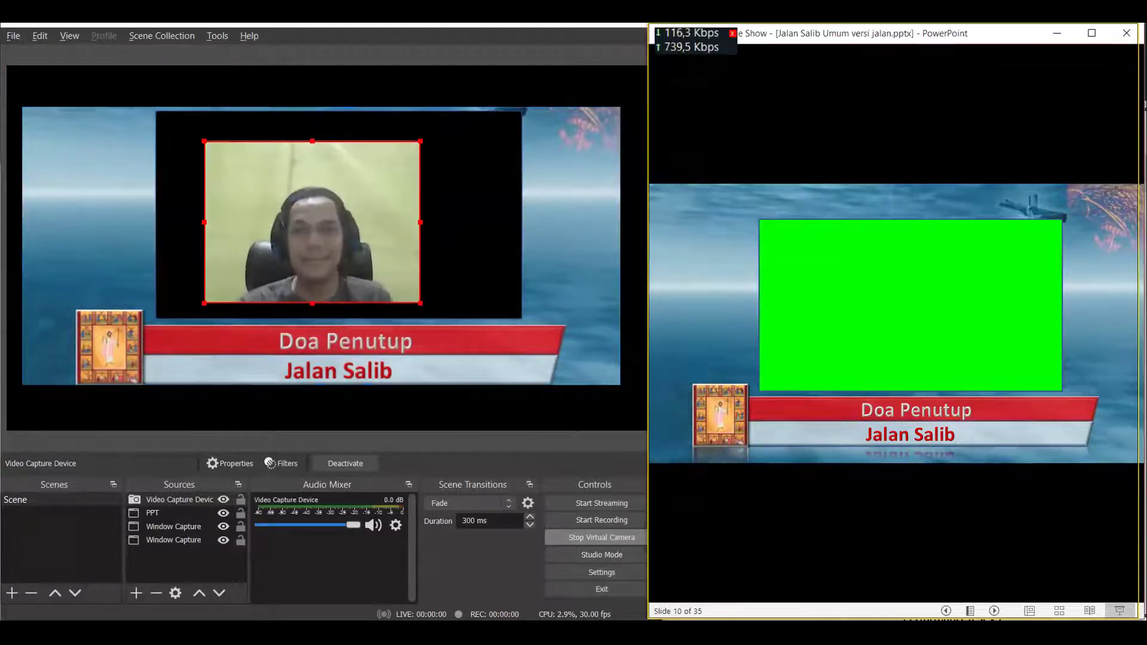
pyautogui.press('Right')
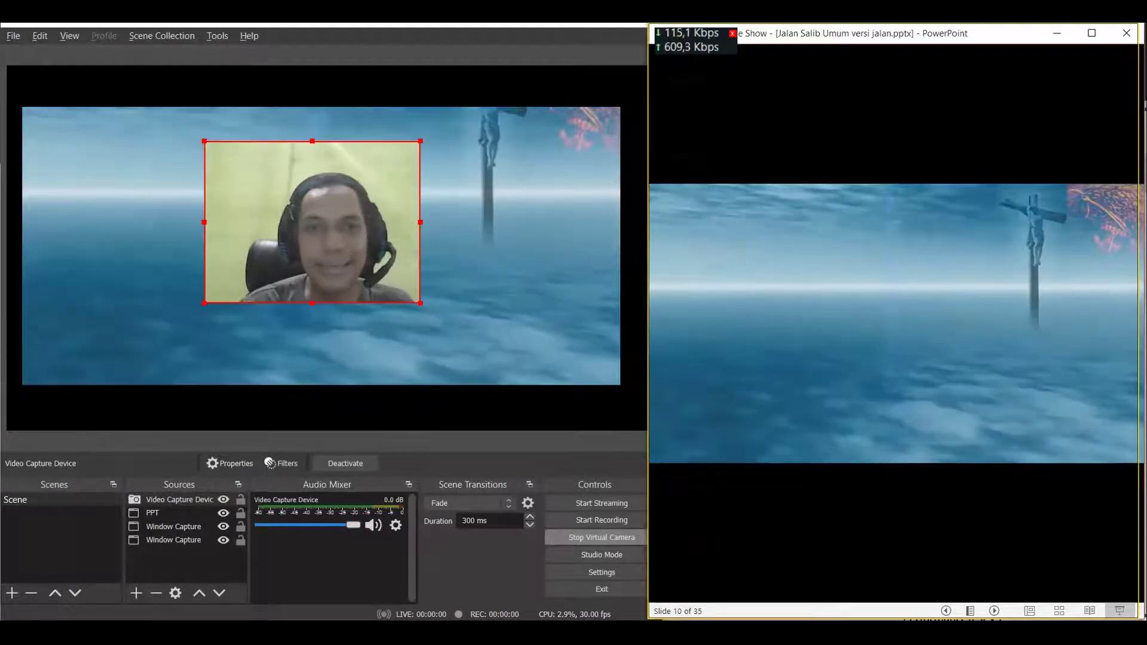
pyautogui.press('Right')
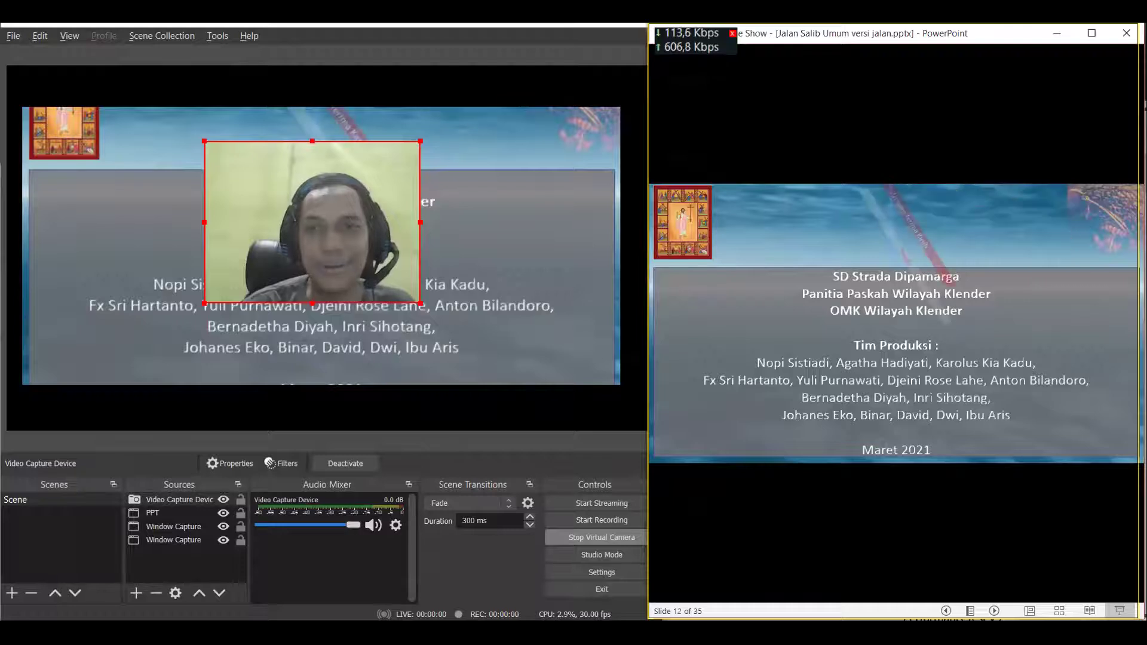
pyautogui.press('Right')
pyautogui.press('Right')
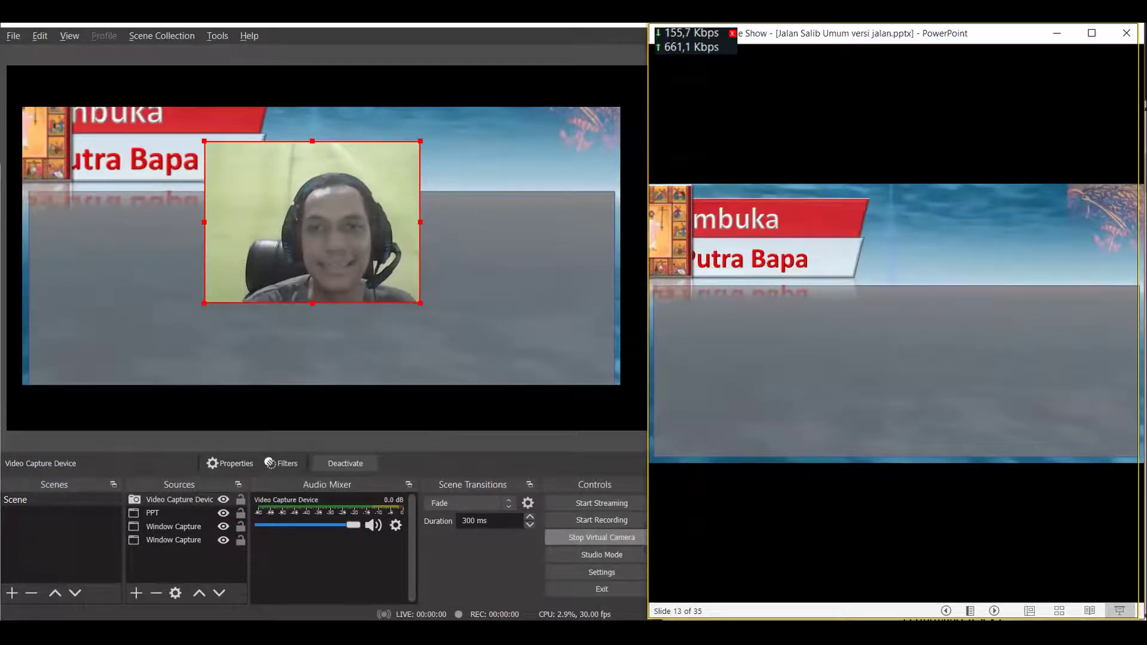
pyautogui.press('Right')
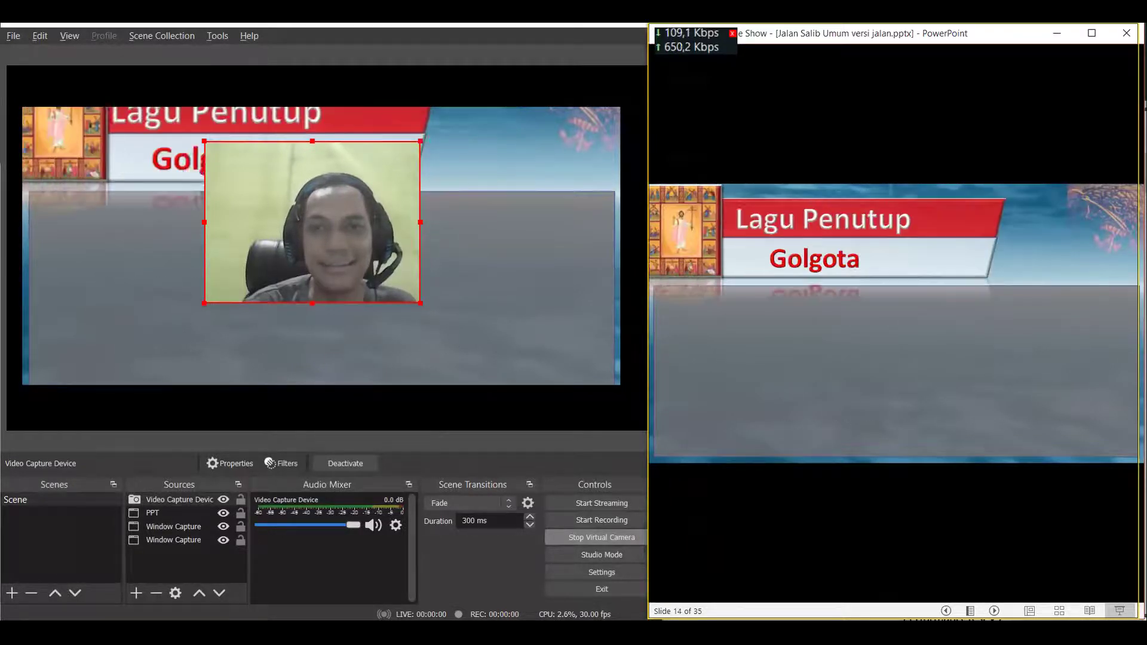
pyautogui.press('Right')
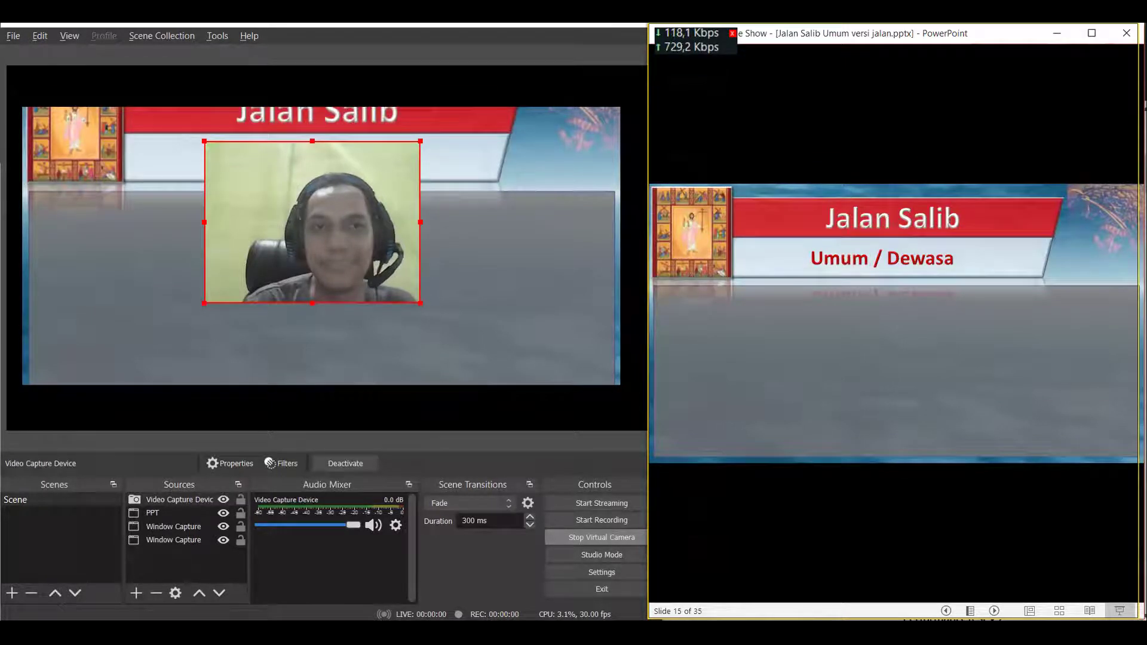
pyautogui.press('Right')
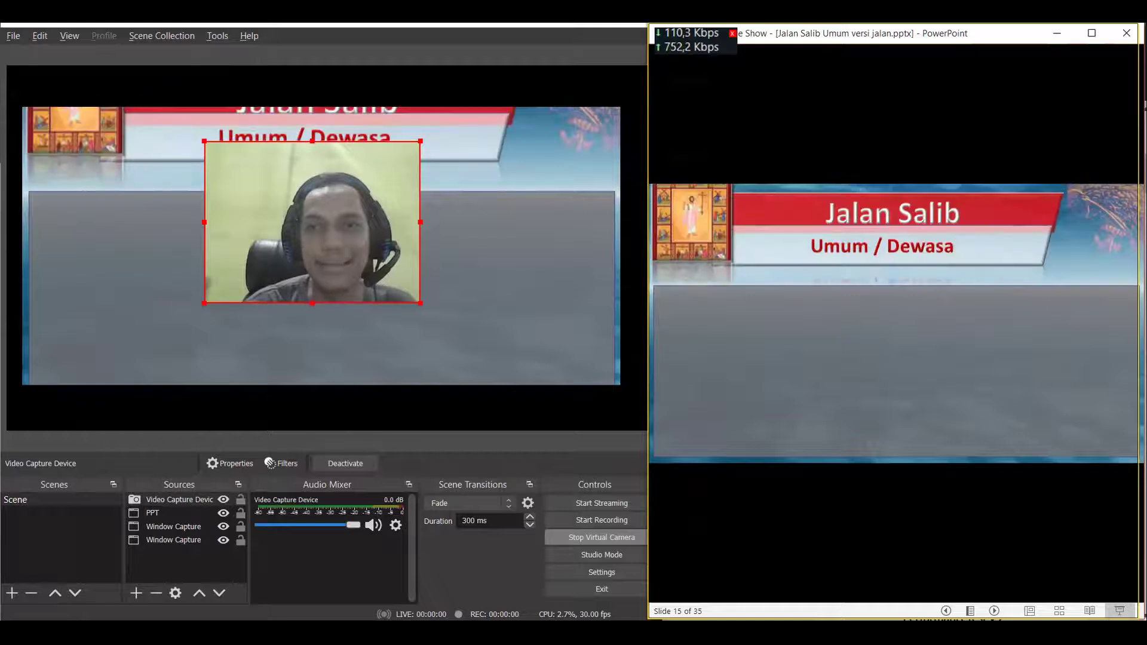
pyautogui.moveTo(886, 307)
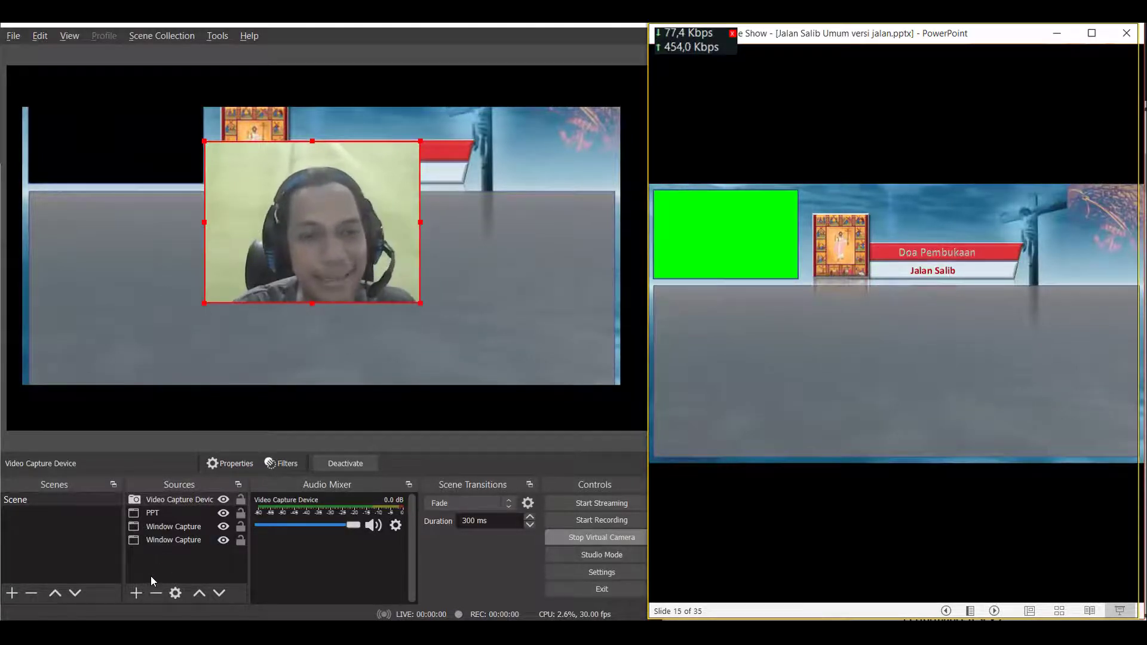
# End the Jalan Salib slide show by closing its window.
pyautogui.click(134, 594)
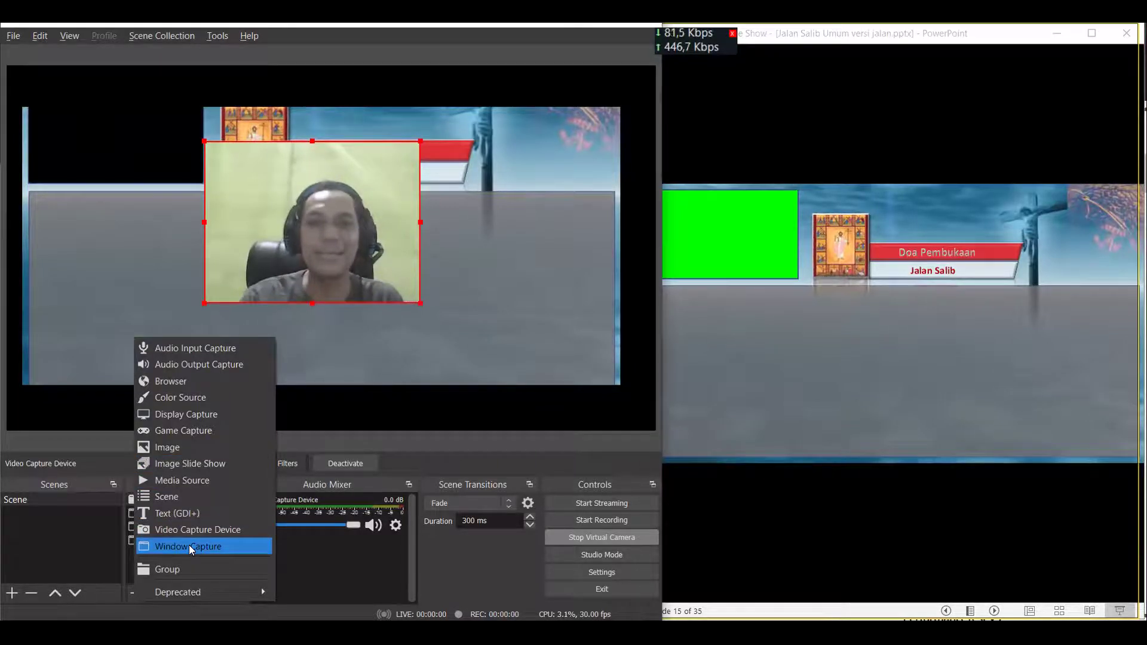
pyautogui.click(791, 346)
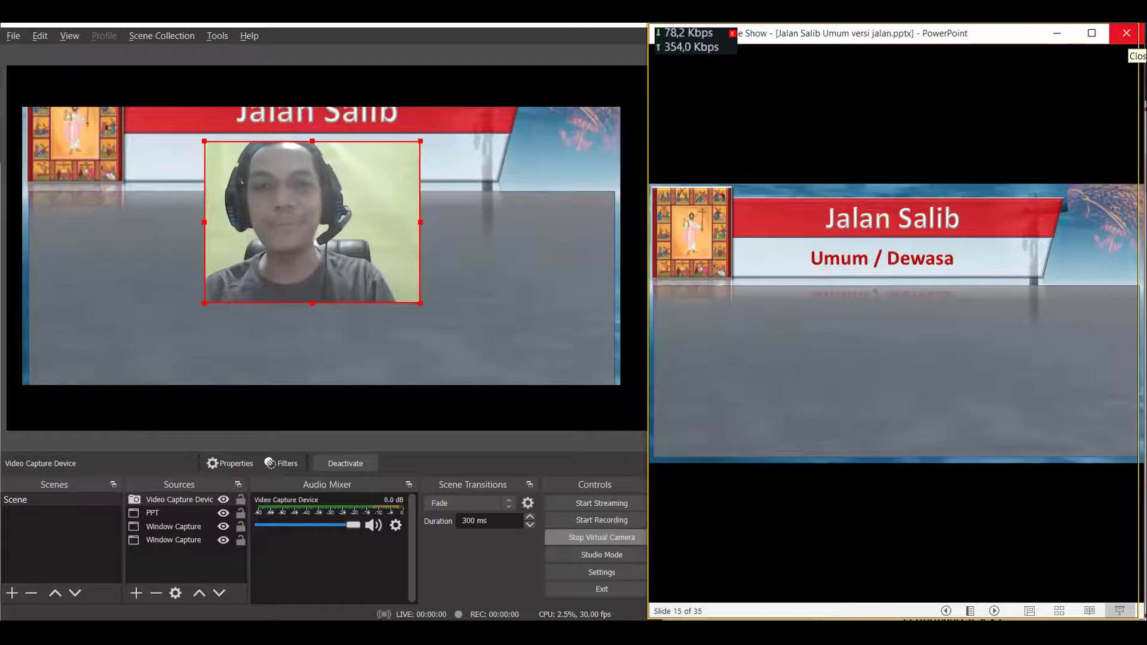
pyautogui.click(1126, 34)
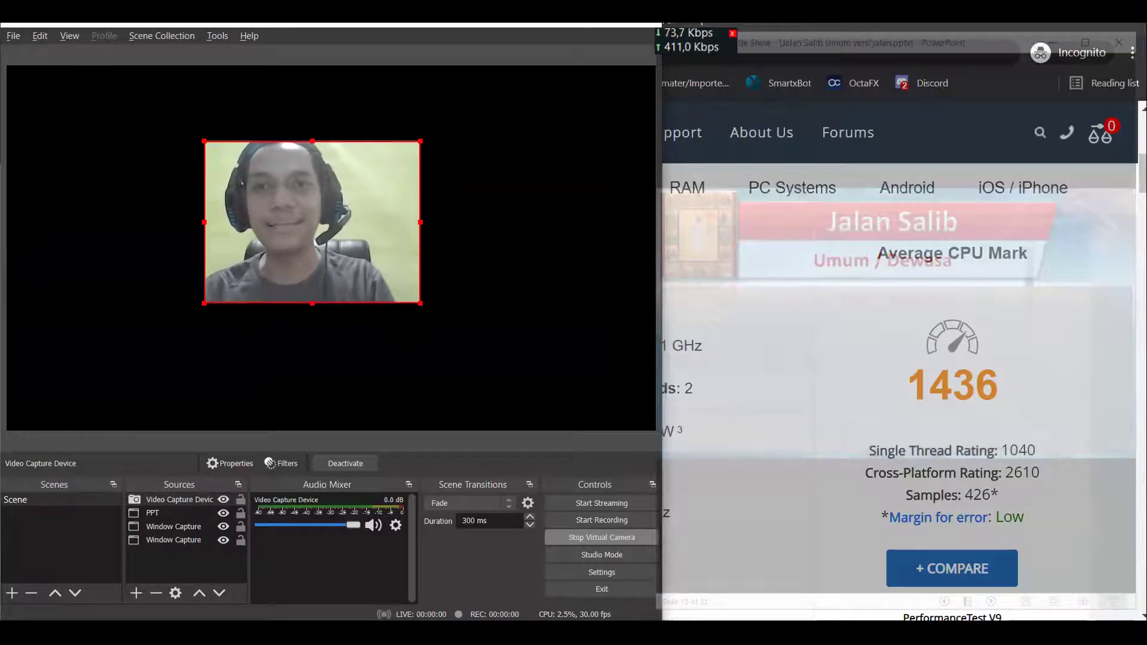
# Find and launch the OpenLP application.
pyautogui.press('super+s')
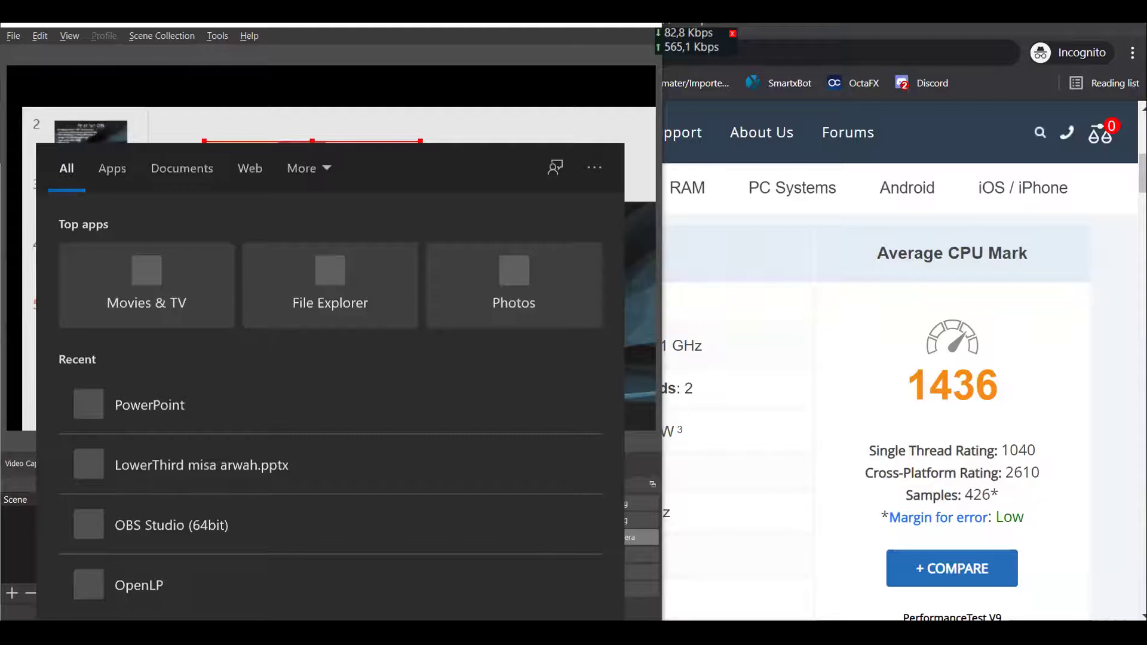
pyautogui.write('open')
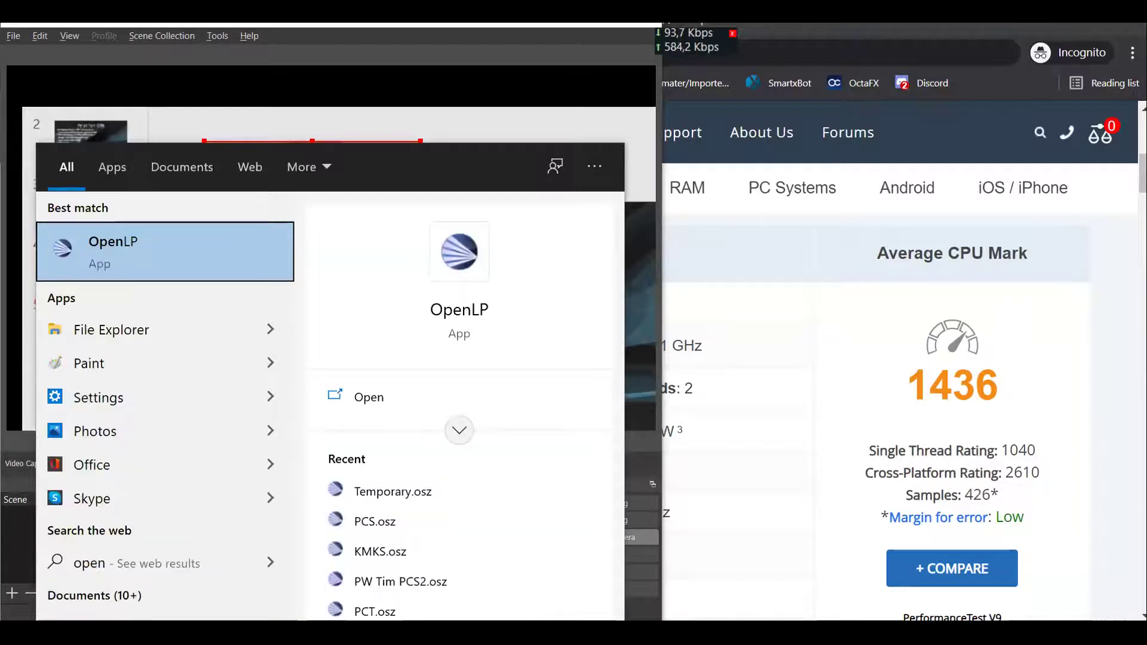
pyautogui.click(135, 252)
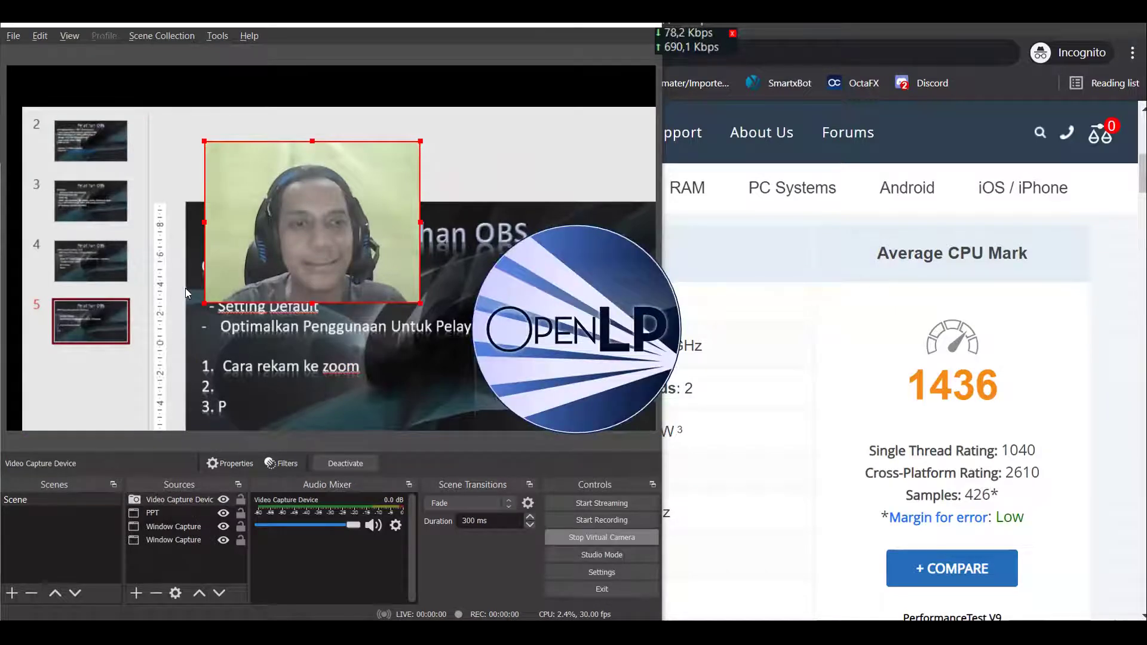
# Try to switch OBS to the PCS Live scene collection, and dismiss the crash report without copying the log.
pyautogui.click(161, 36)
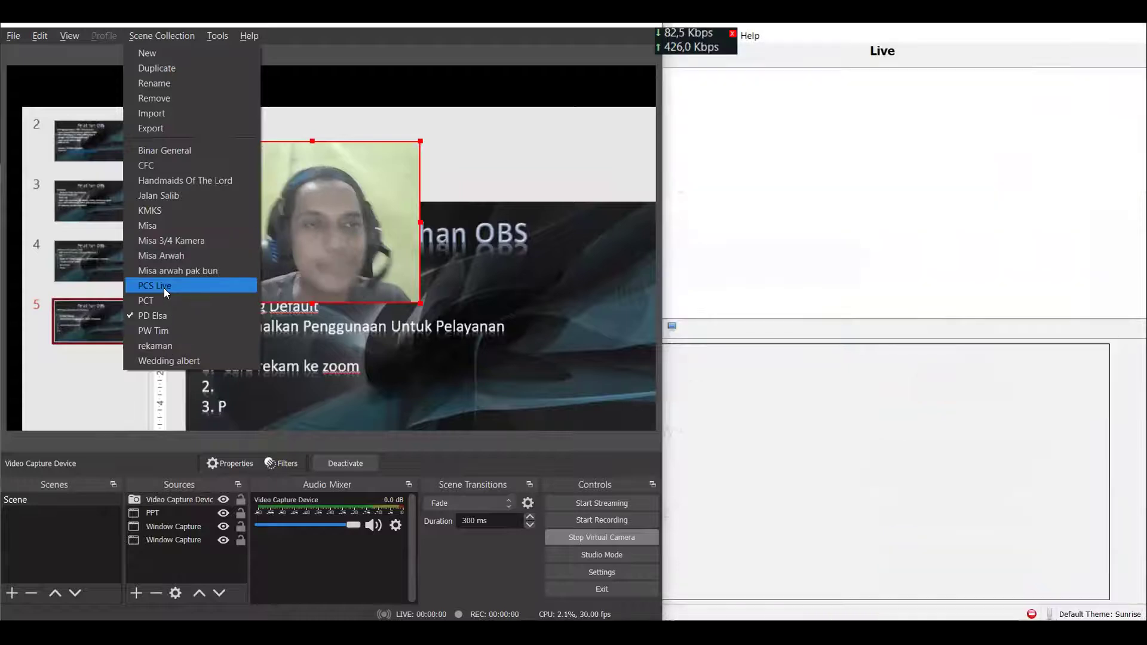
pyautogui.click(164, 286)
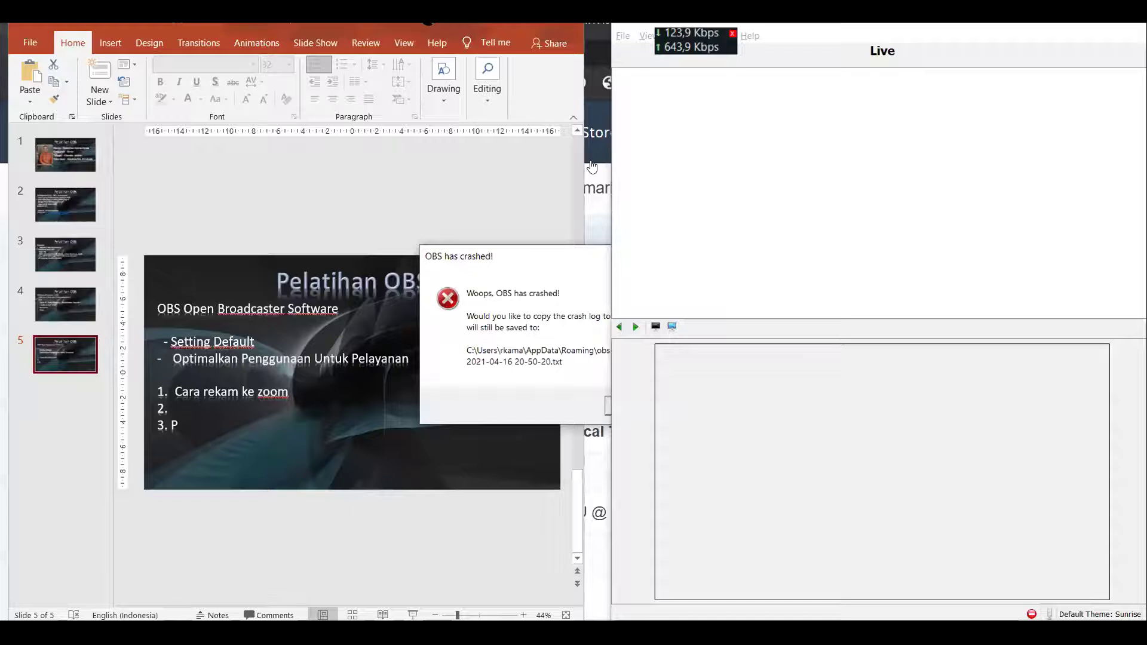
pyautogui.hotkey('ctrl', 'shift', 'Escape')
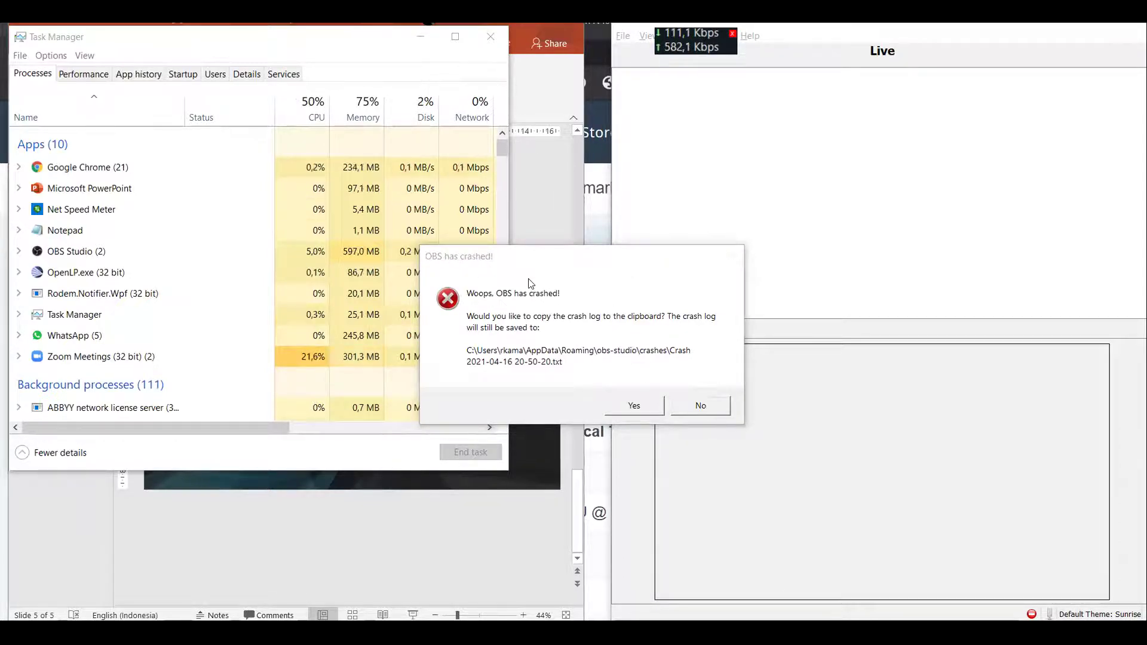
pyautogui.click(688, 400)
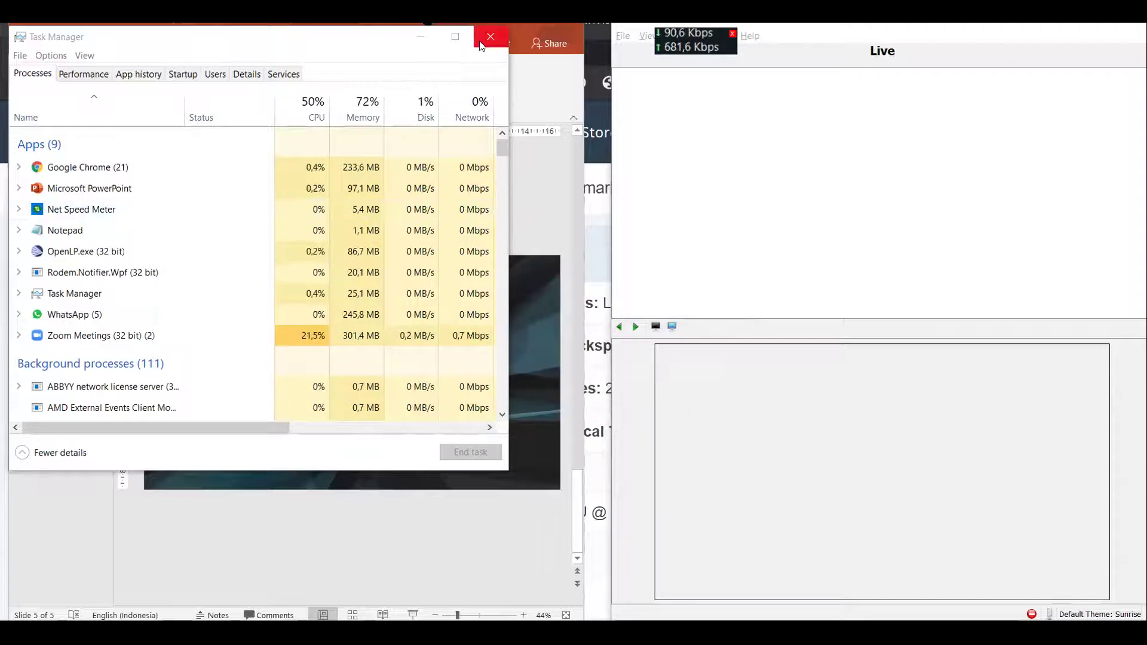
pyautogui.click(490, 37)
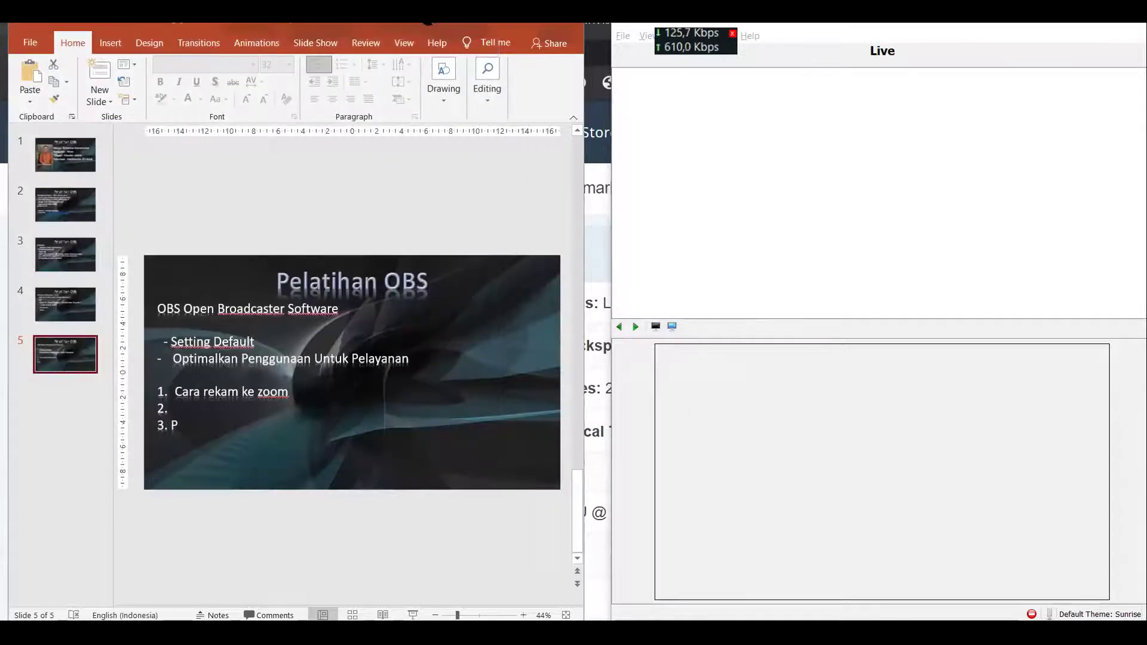
# Relaunch OBS Studio (64bit) and look through its available scene collections.
pyautogui.press('super')
pyautogui.write('obs')
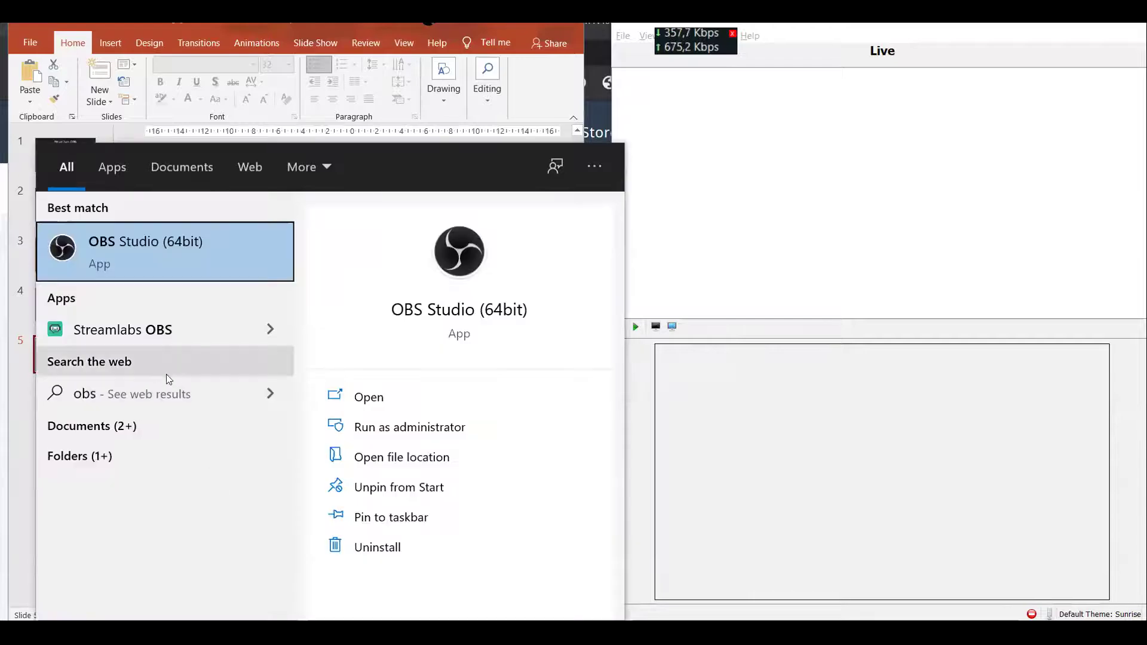
pyautogui.click(158, 261)
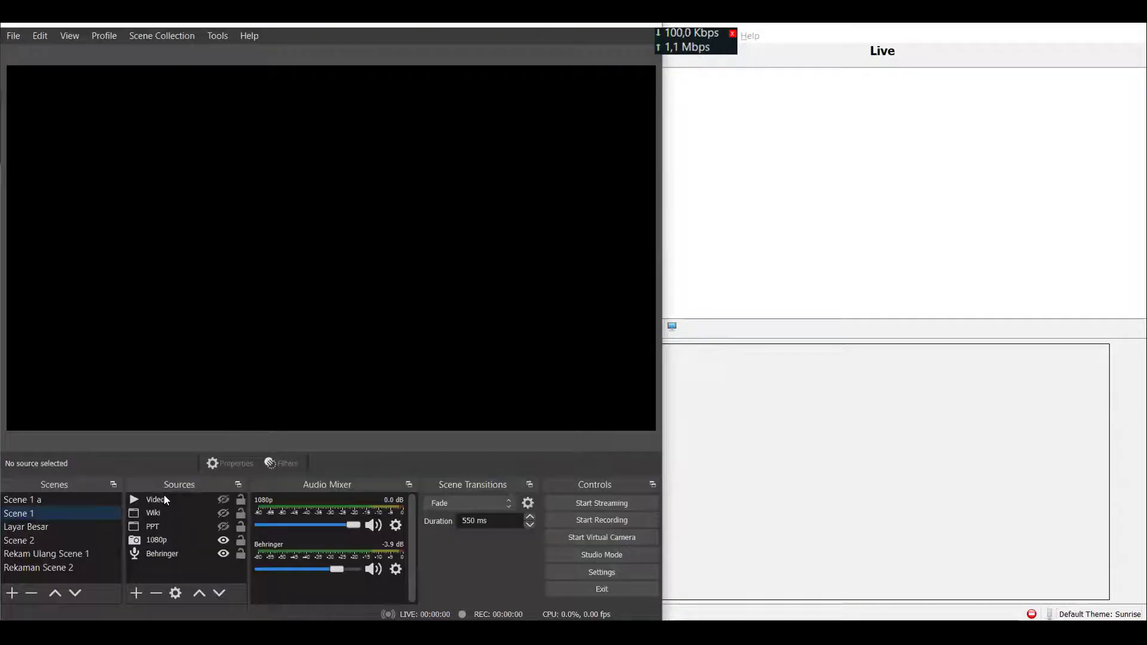
pyautogui.click(163, 35)
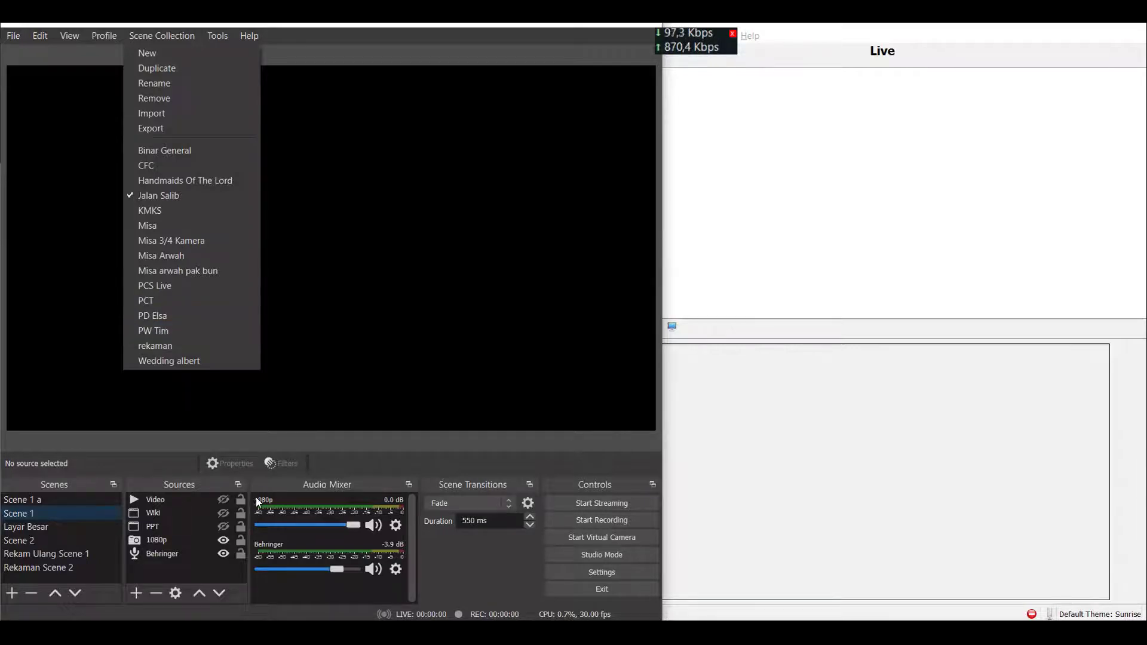
pyautogui.press('Escape')
# Switch to the Pelatihan OBS presentation and go back to slide 4 with the software list.
pyautogui.hotkey('alt', 'Tab')
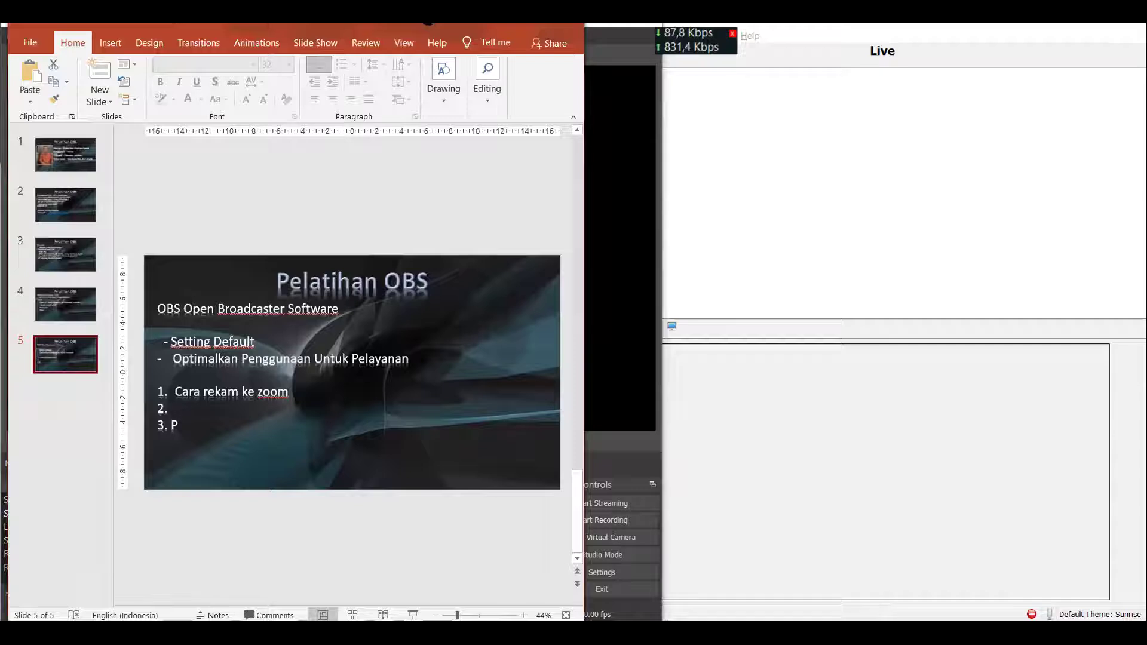
pyautogui.scroll(1, 137, 308)
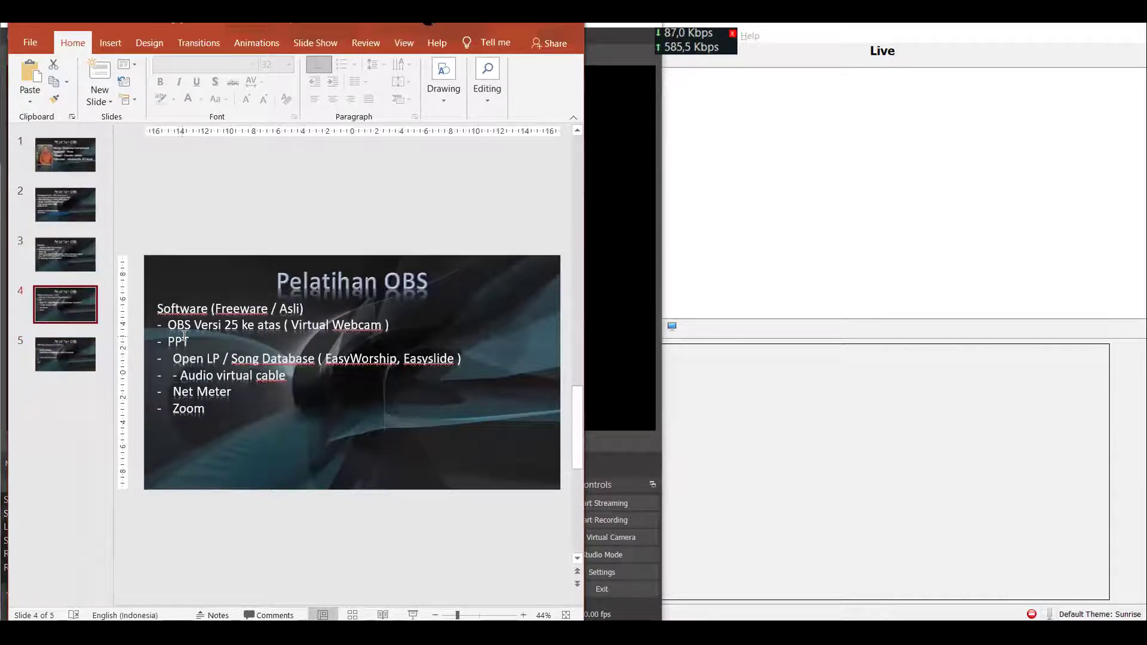
pyautogui.click(194, 338)
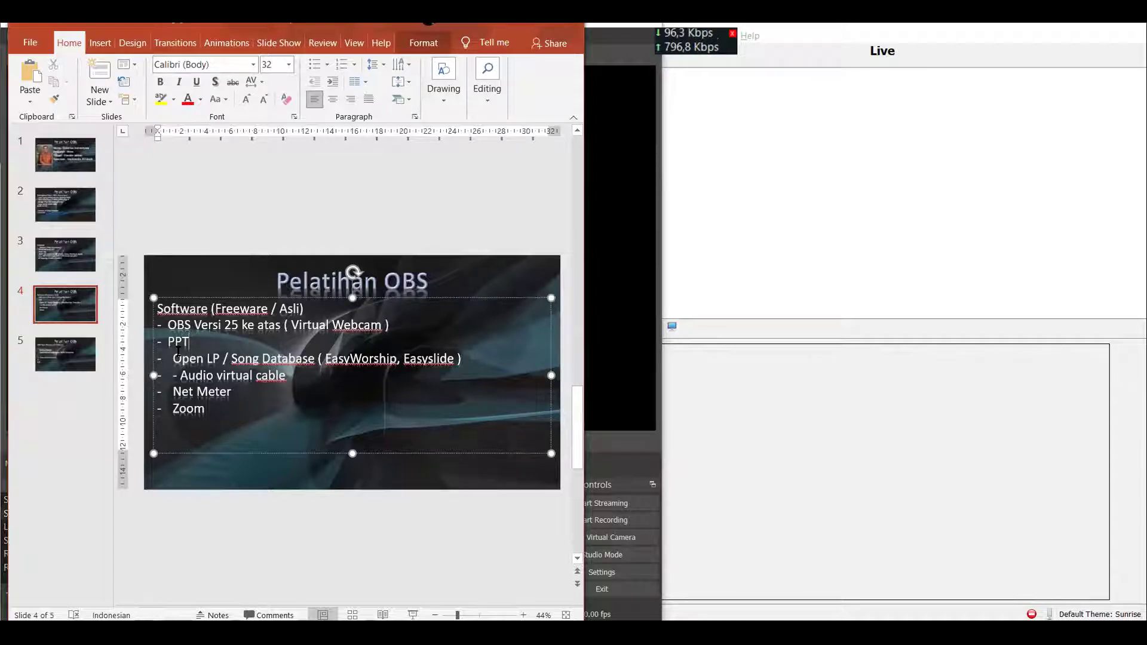
# Switch to OpenLP and display its song library and Service Manager.
pyautogui.click(770, 254)
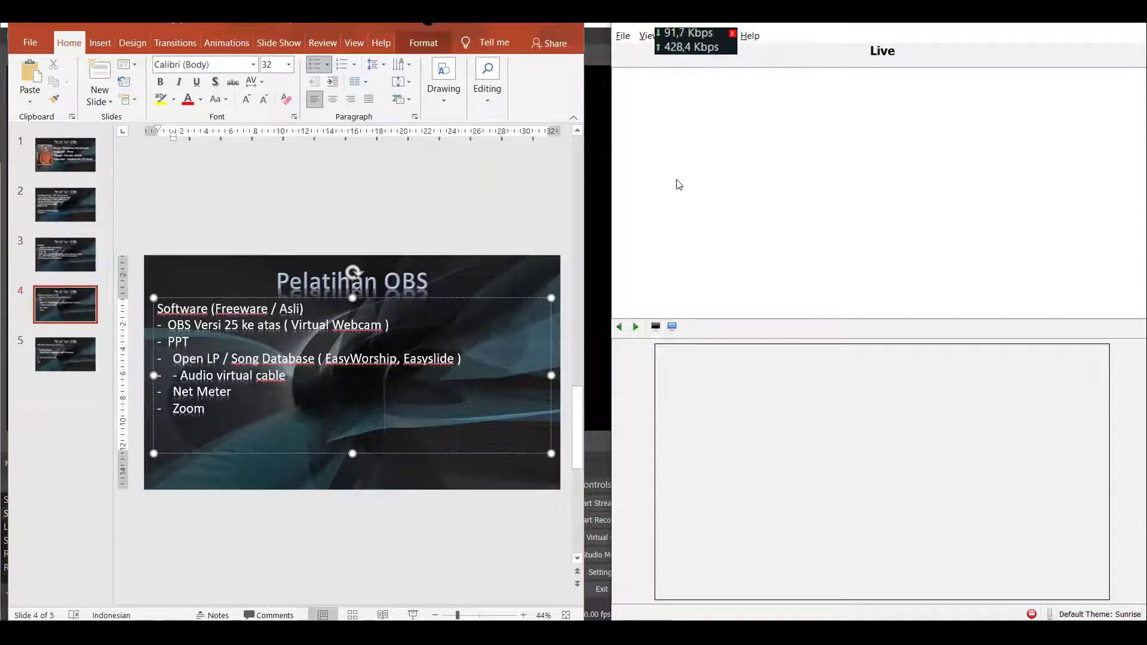
pyautogui.press('F8')
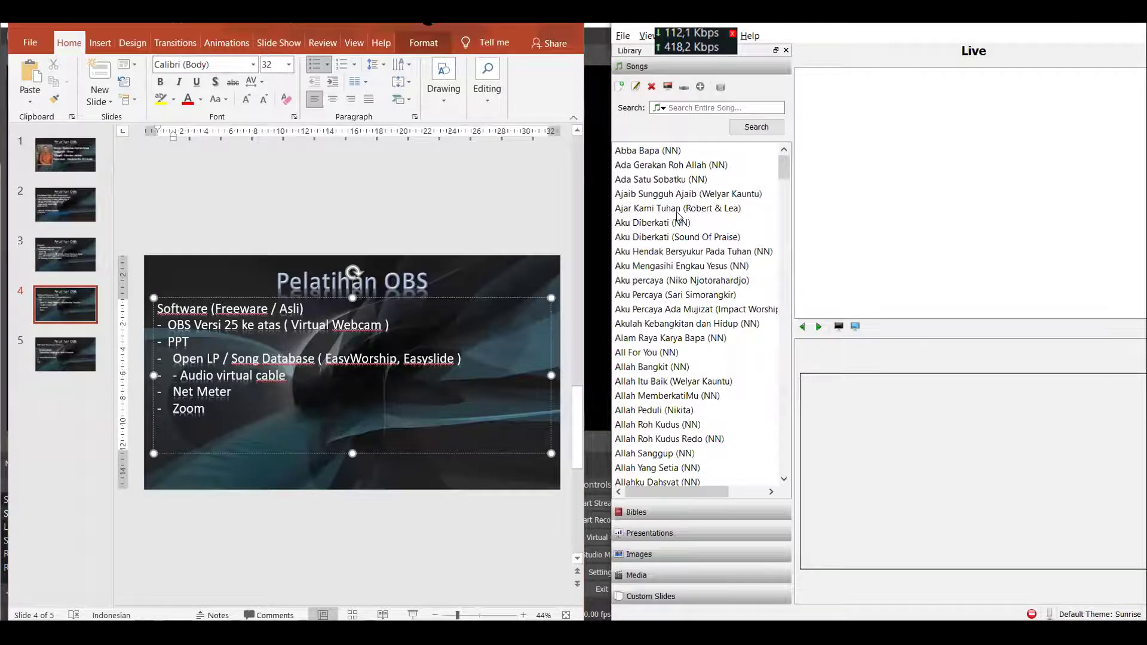
pyautogui.press('F9')
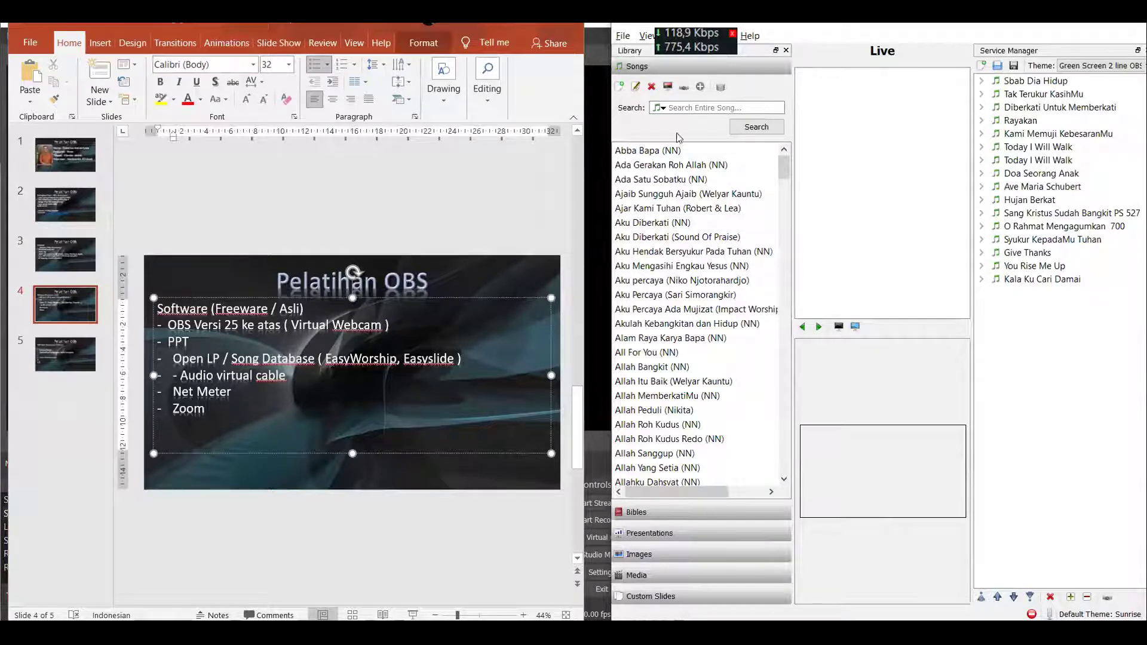
# Add the song Abba Bapa from the library to the service and send it live.
pyautogui.click(716, 153)
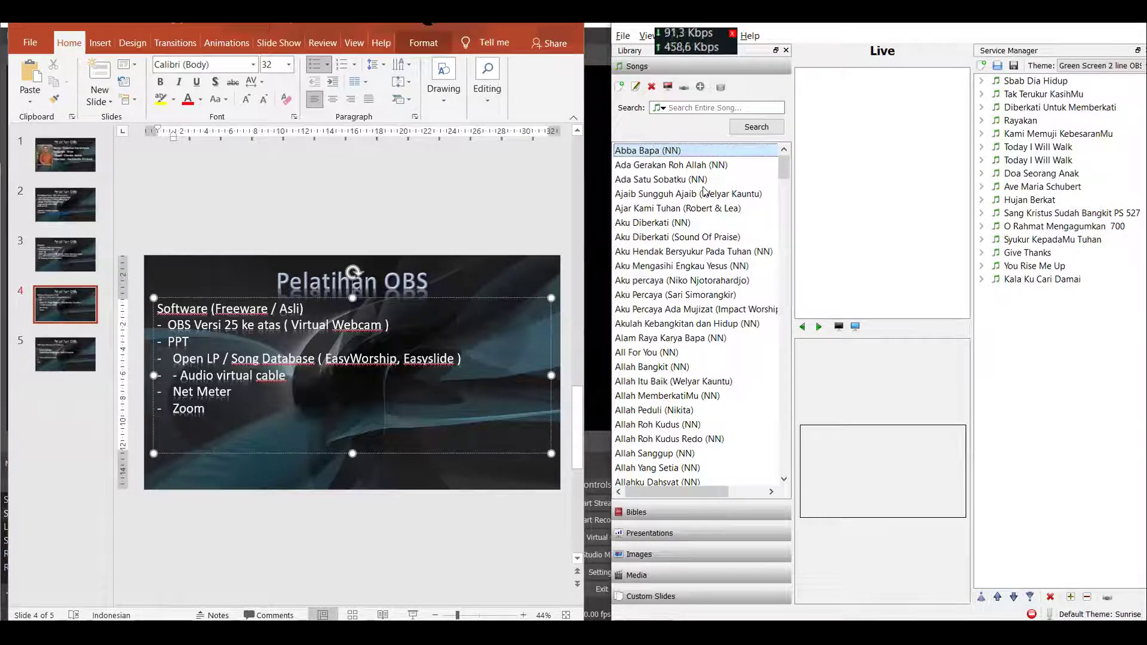
pyautogui.click(700, 87)
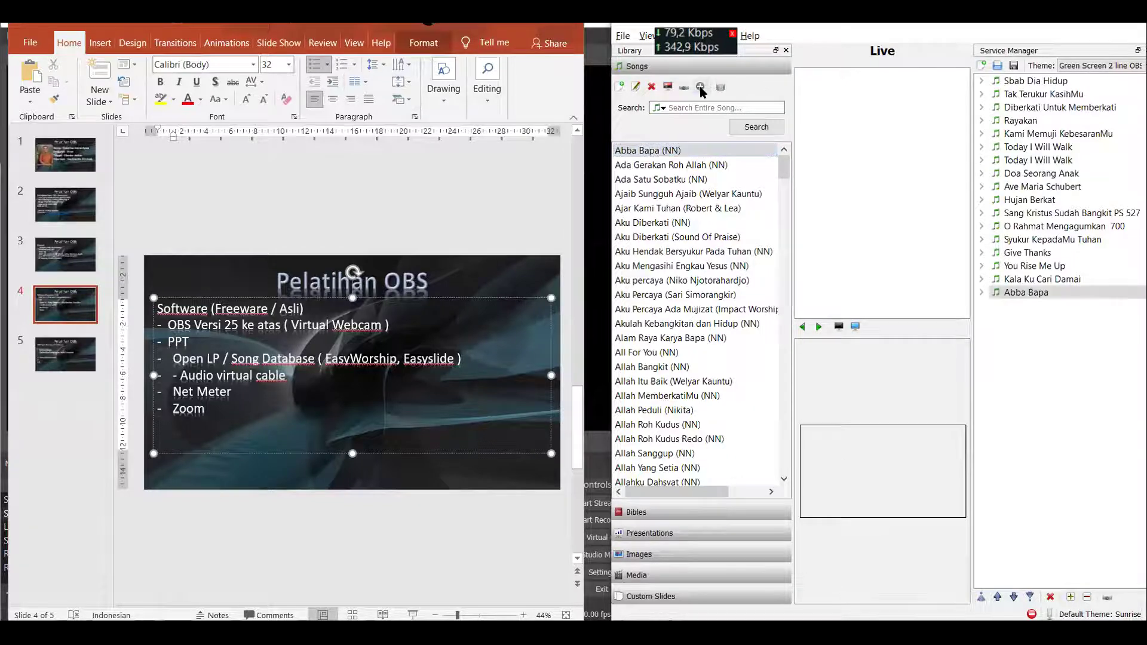
pyautogui.doubleClick(1024, 294)
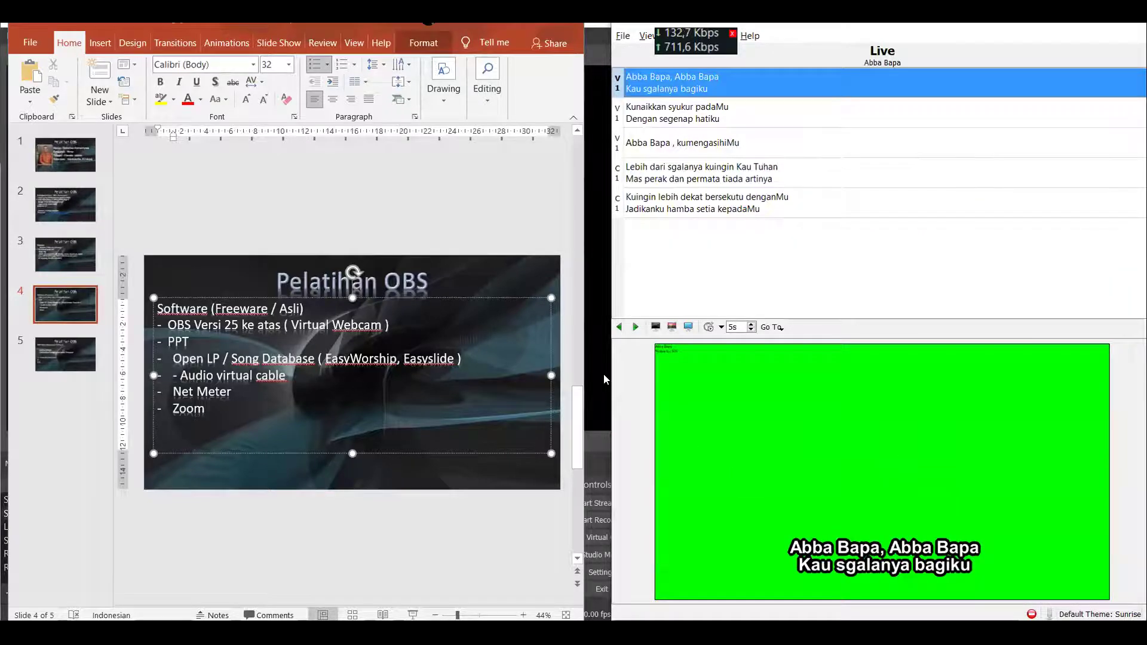
# Switch back to OBS and load the Misa Arwah scene collection.
pyautogui.click(603, 374)
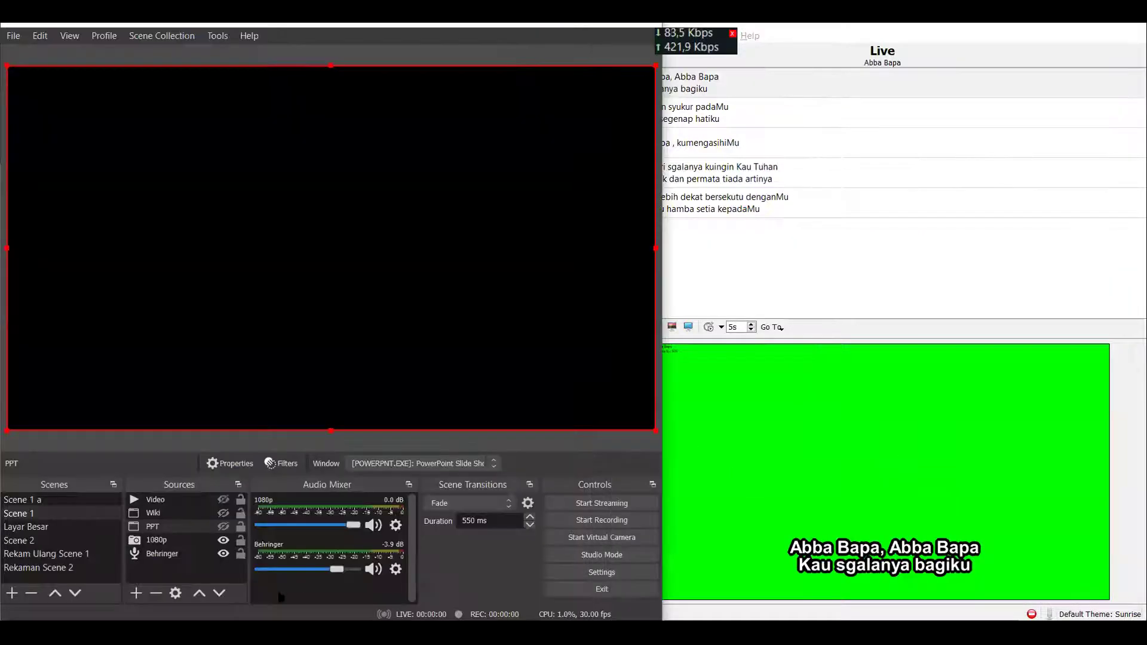
pyautogui.click(150, 35)
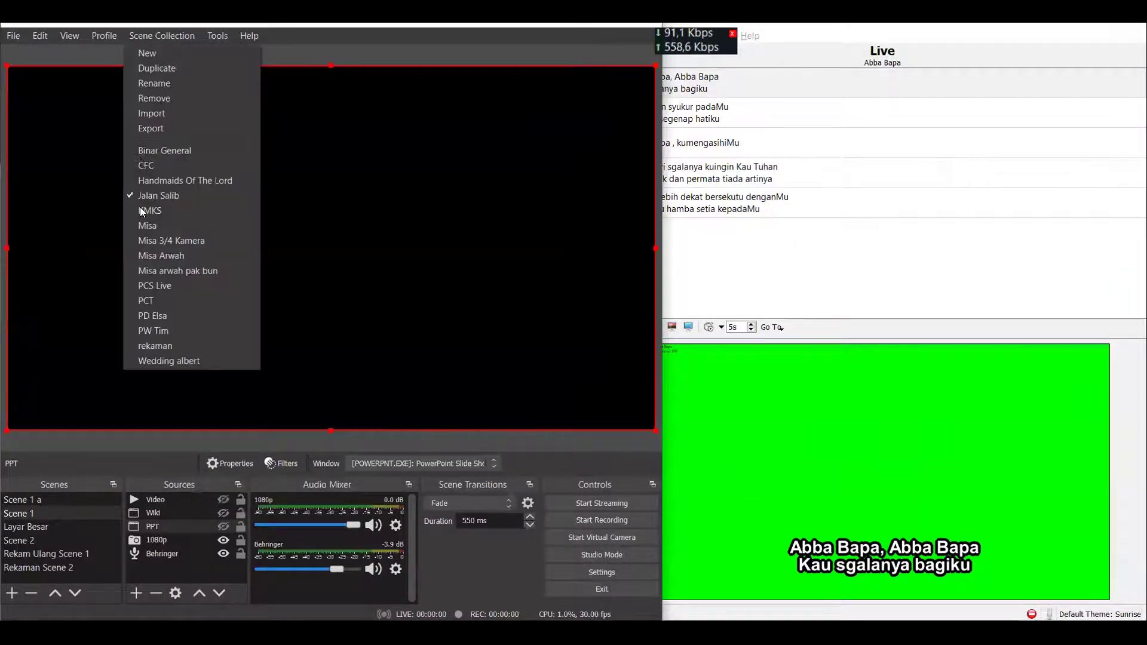
pyautogui.click(148, 255)
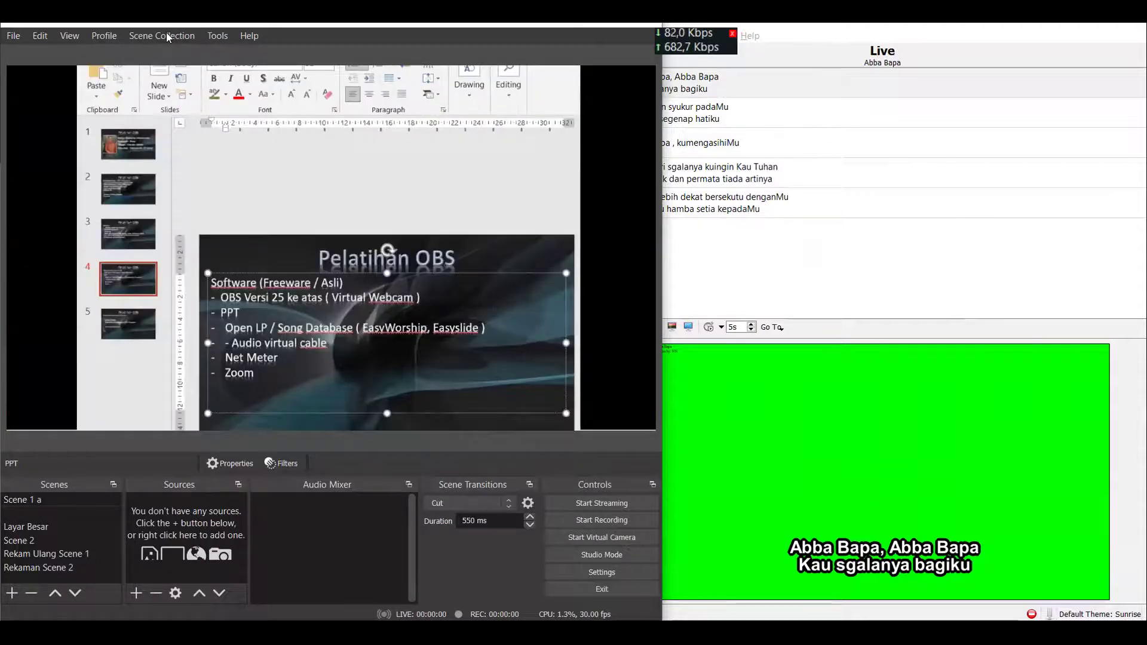
# Load the PCS Live scene collection and view the live lyrics in its Lagu via OpenLP and OpenLP OBS scenes.
pyautogui.click(162, 35)
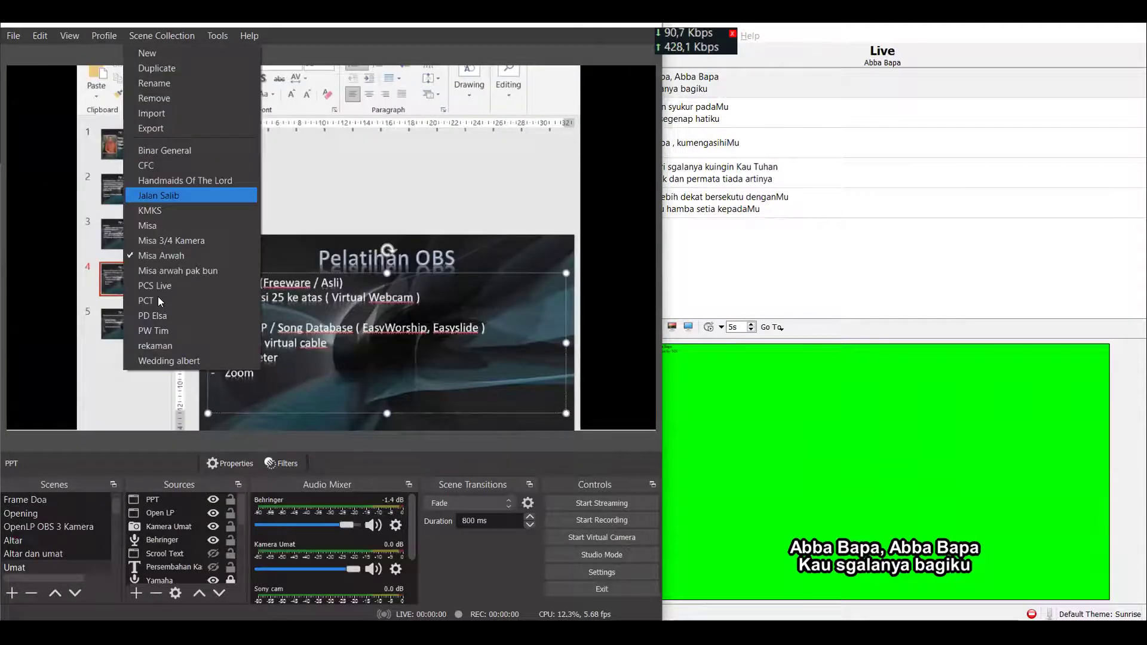
pyautogui.click(154, 286)
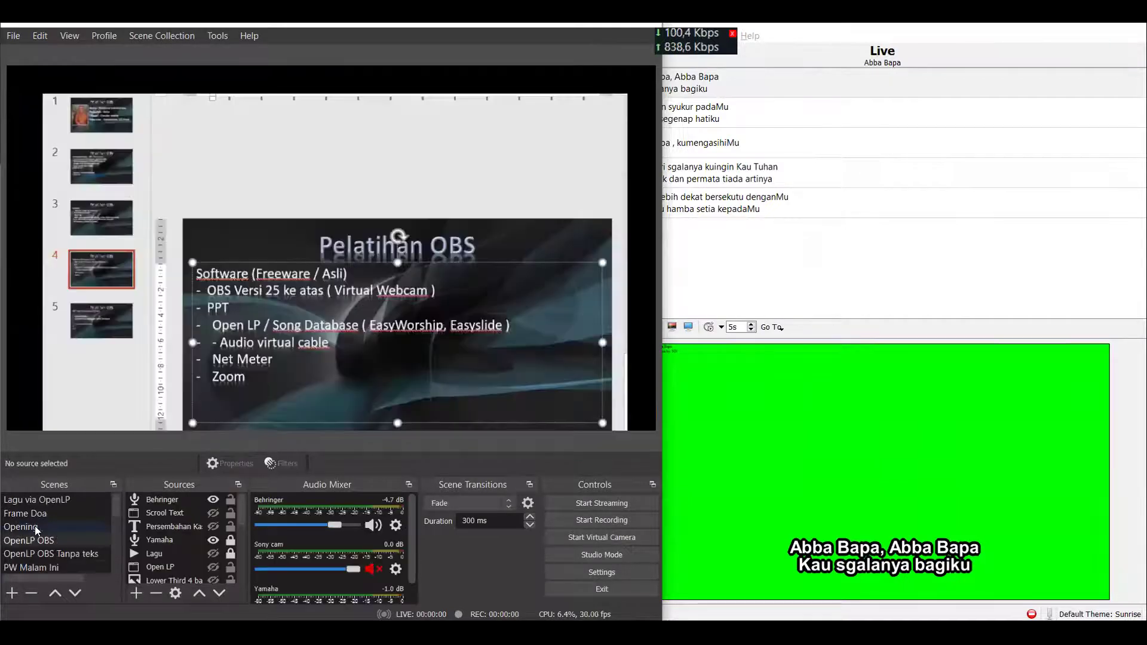
pyautogui.click(46, 499)
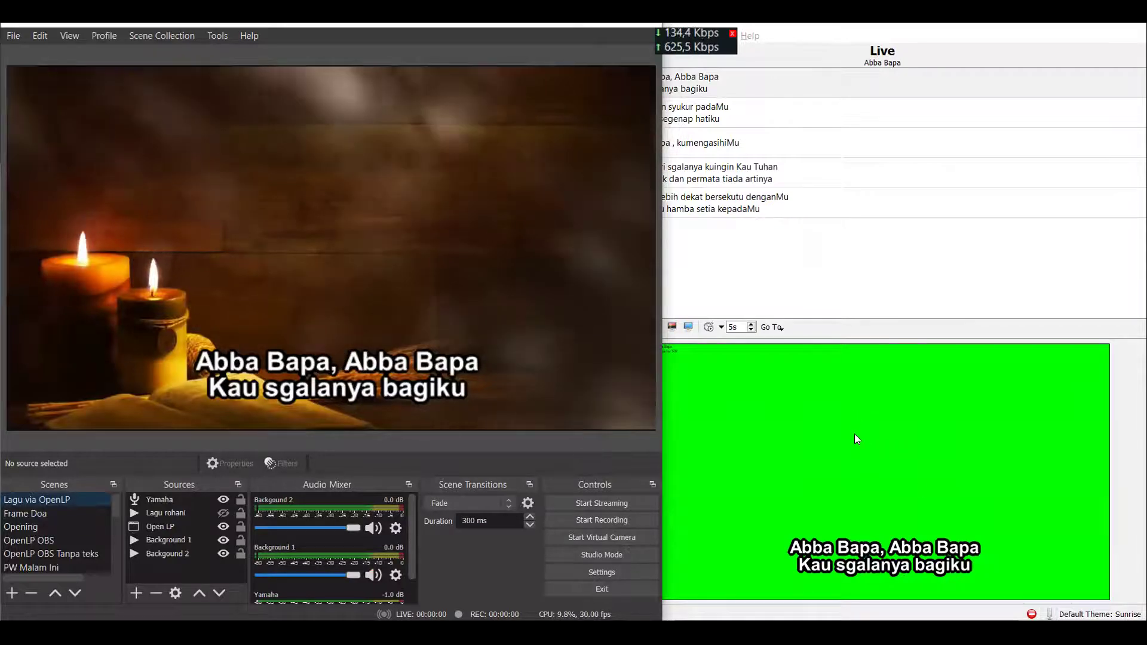
pyautogui.click(855, 435)
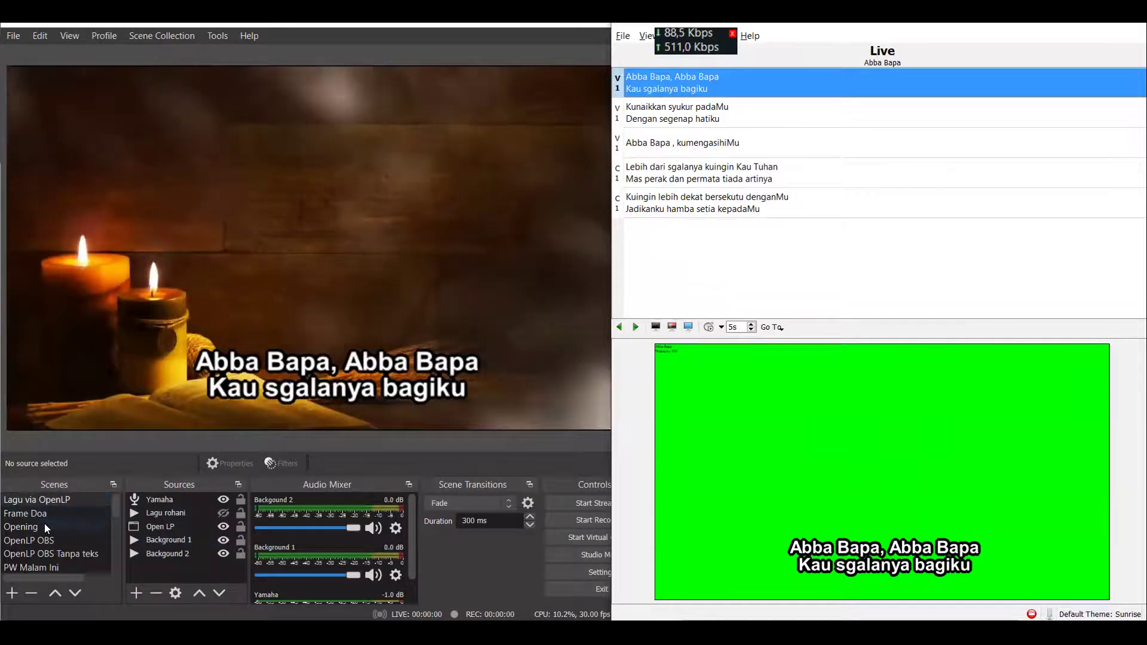
pyautogui.click(46, 541)
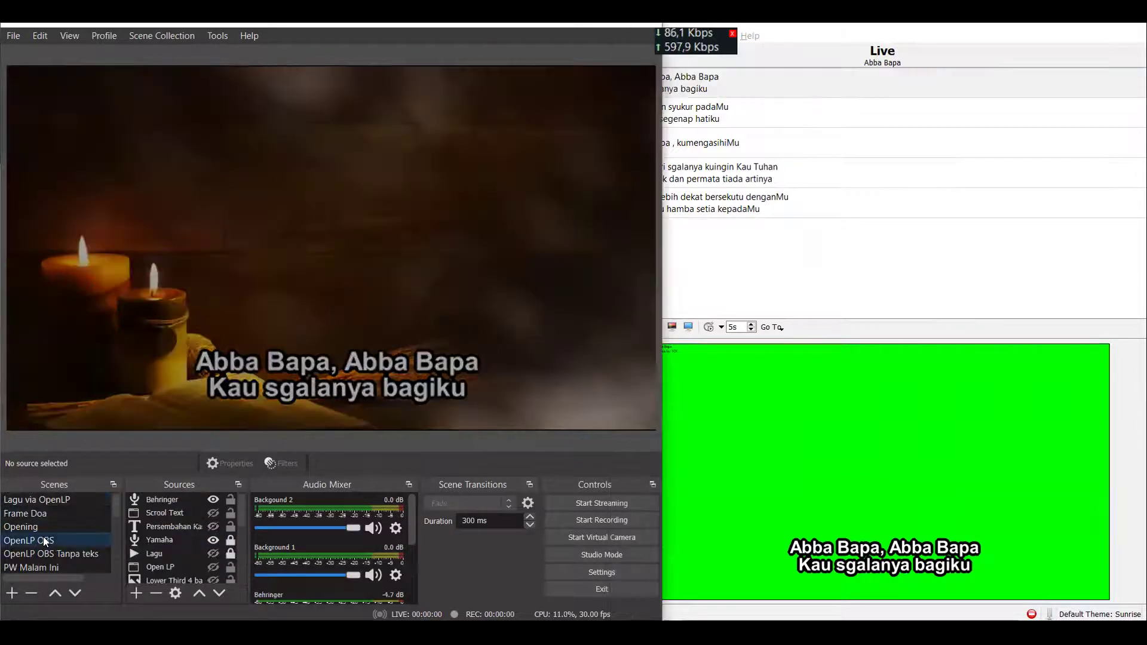
pyautogui.click(50, 501)
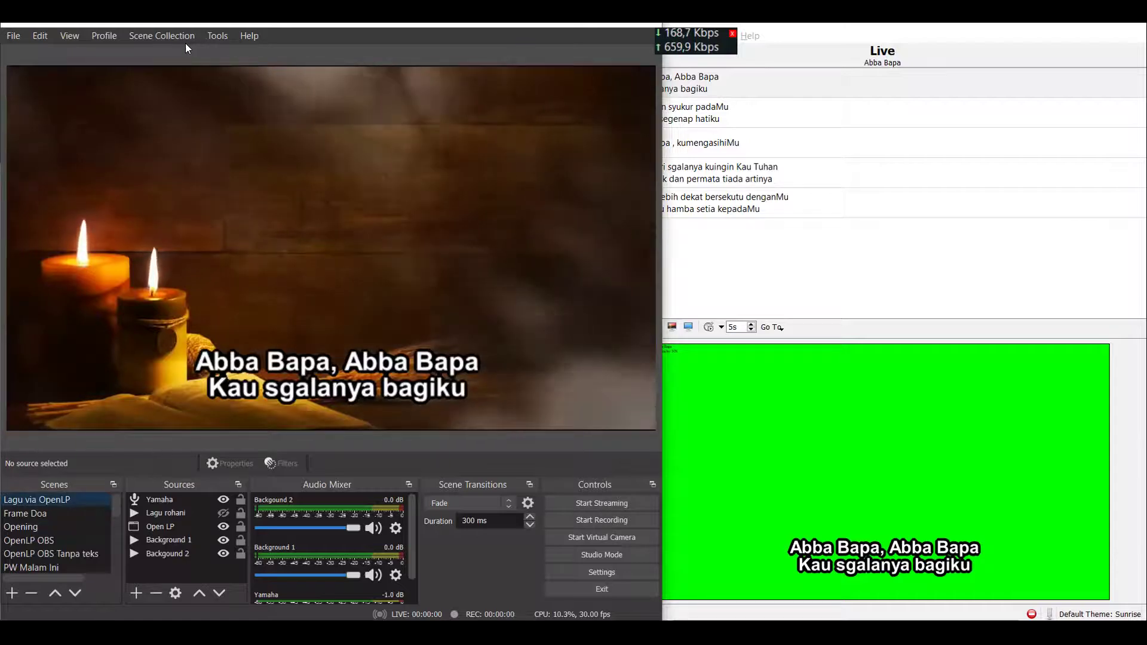
# Load the PD Elsa scene collection.
pyautogui.click(179, 37)
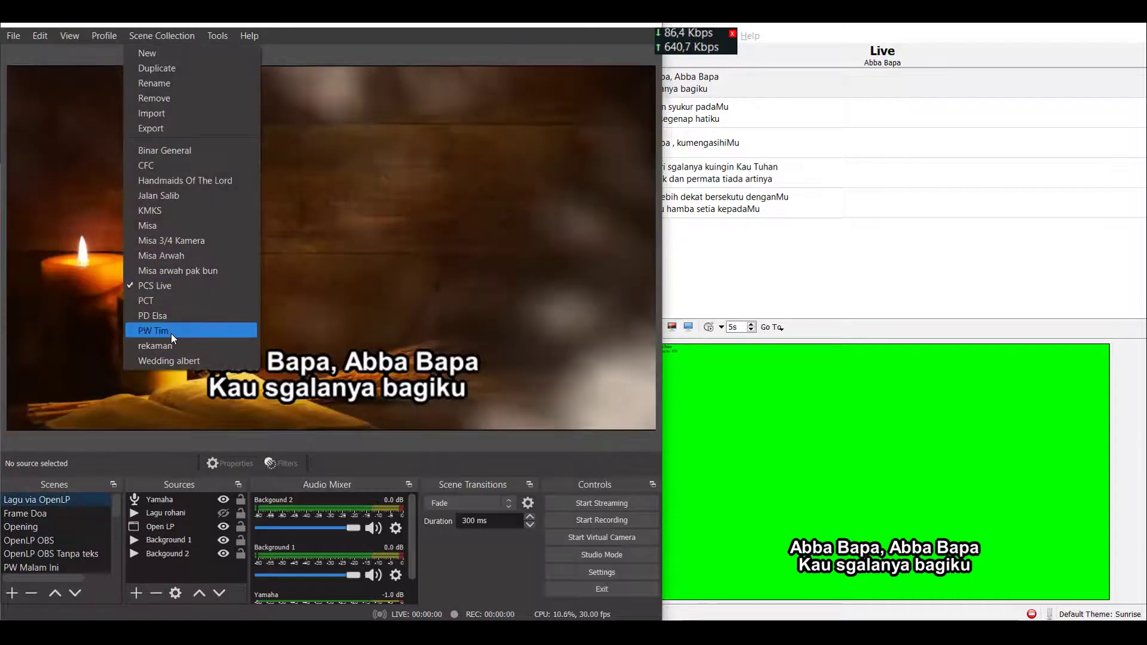
pyautogui.click(160, 315)
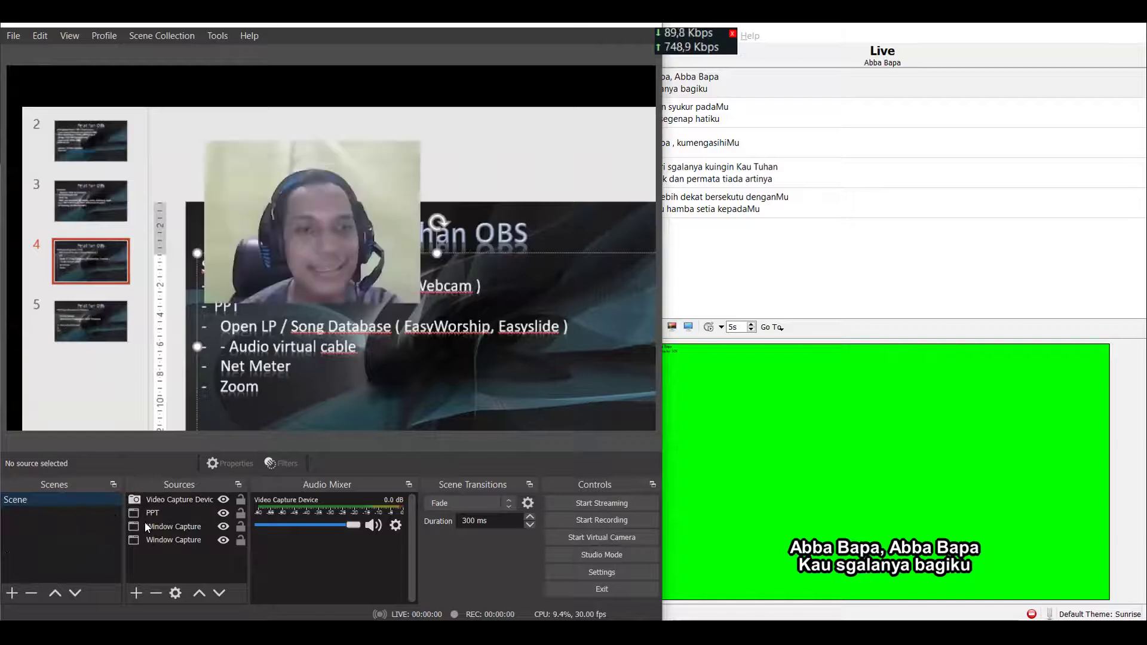
# Load the PW Tim scene collection and view its Opening and OpenLP OBS Tanpa teks scenes.
pyautogui.click(156, 32)
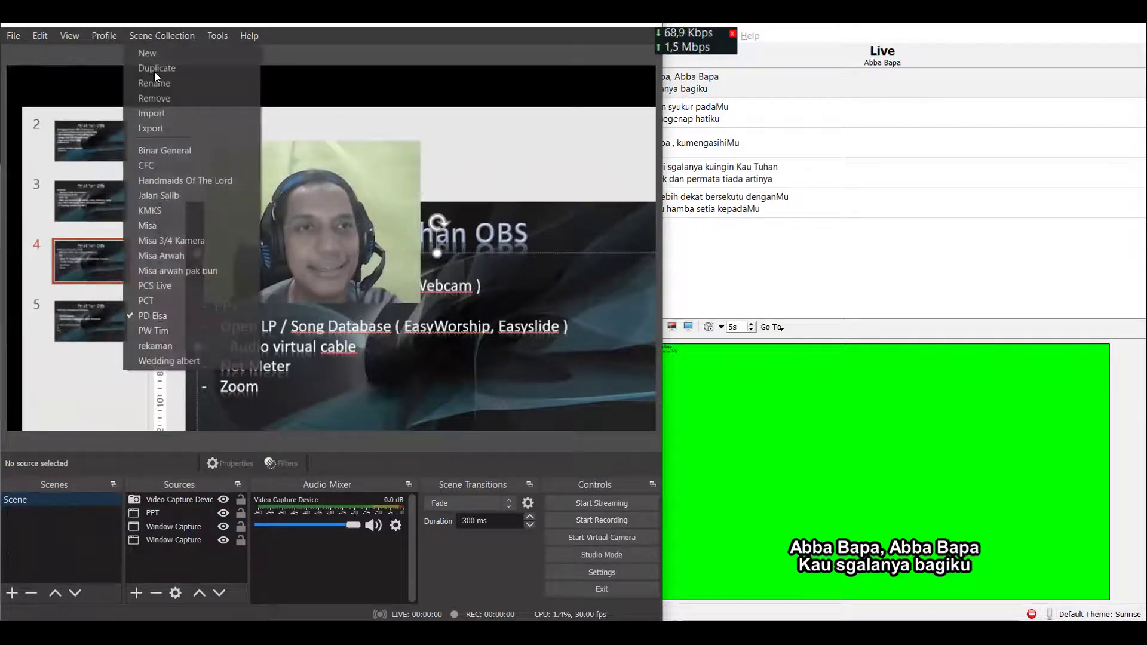
pyautogui.click(174, 330)
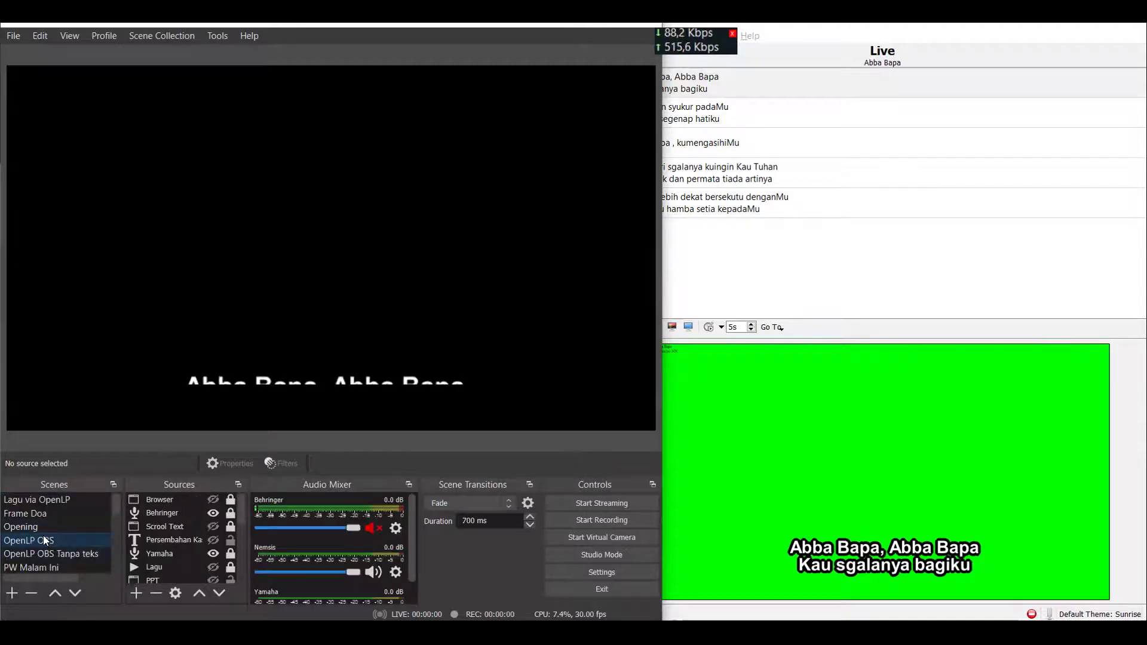
pyautogui.click(41, 529)
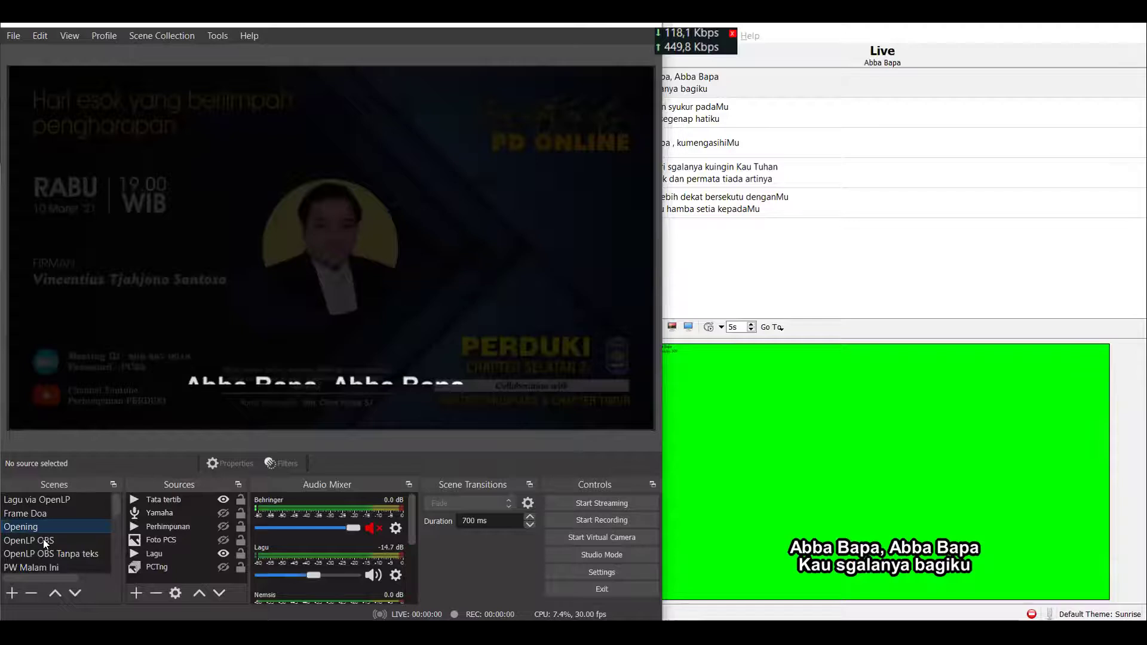
pyautogui.click(45, 554)
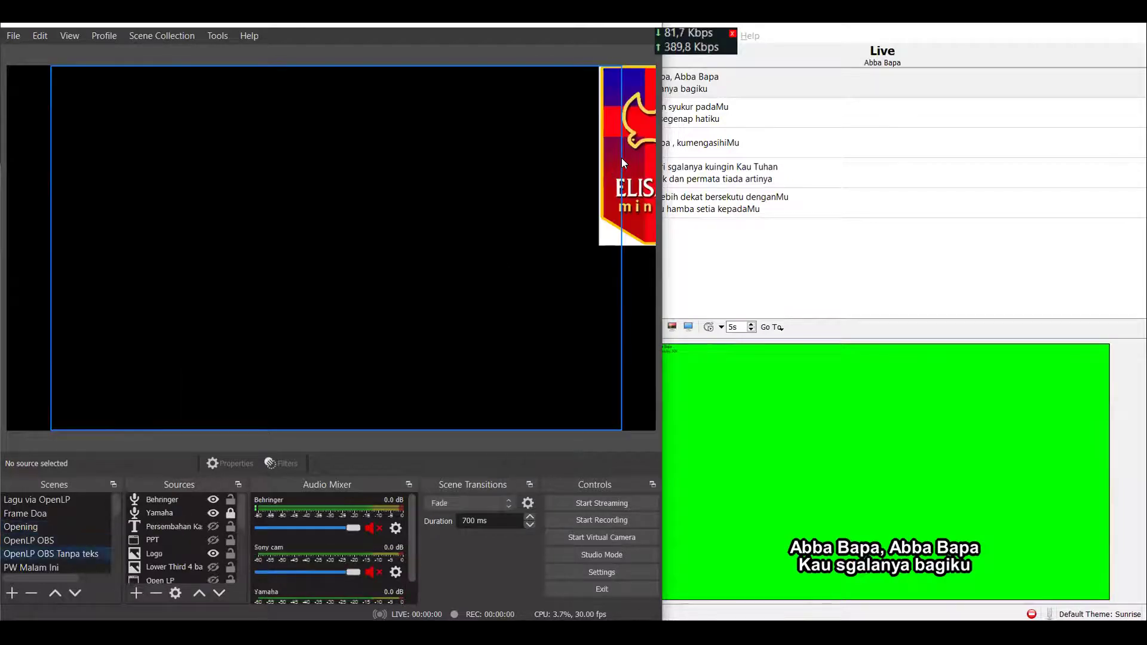
# Move the Elisabet Ministry logo to the upper-left corner of the canvas in the OpenLP OBS Tanpa teks scene.
pyautogui.moveTo(623, 163); pyautogui.dragTo(325, 182)
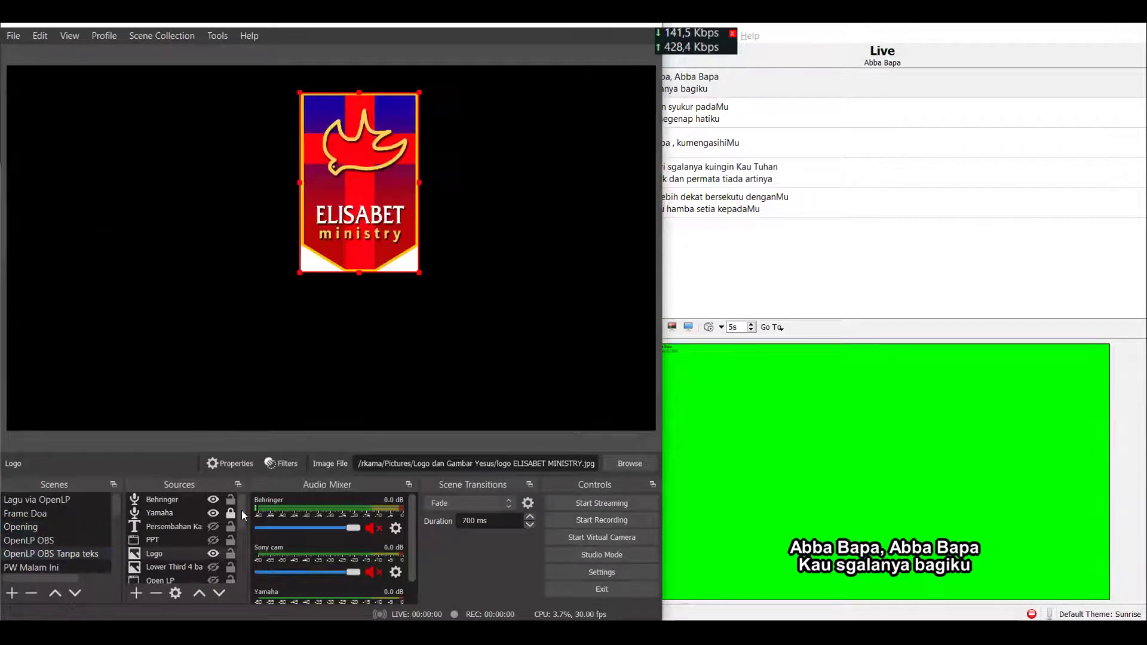
pyautogui.scroll(-2, 202, 544)
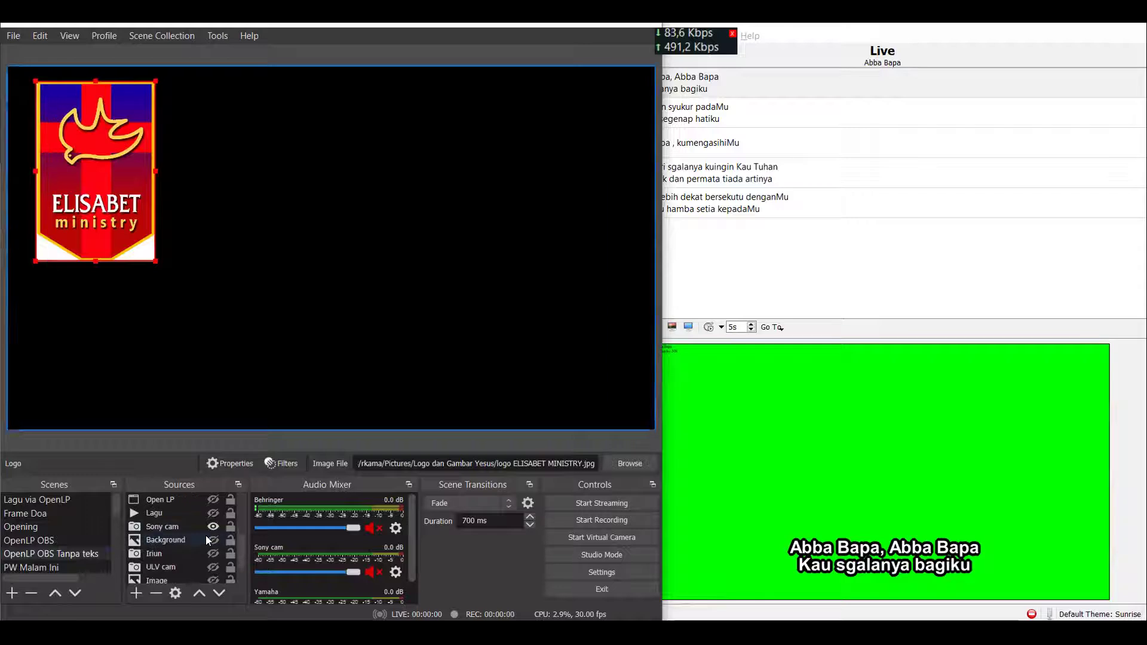
pyautogui.click(213, 540)
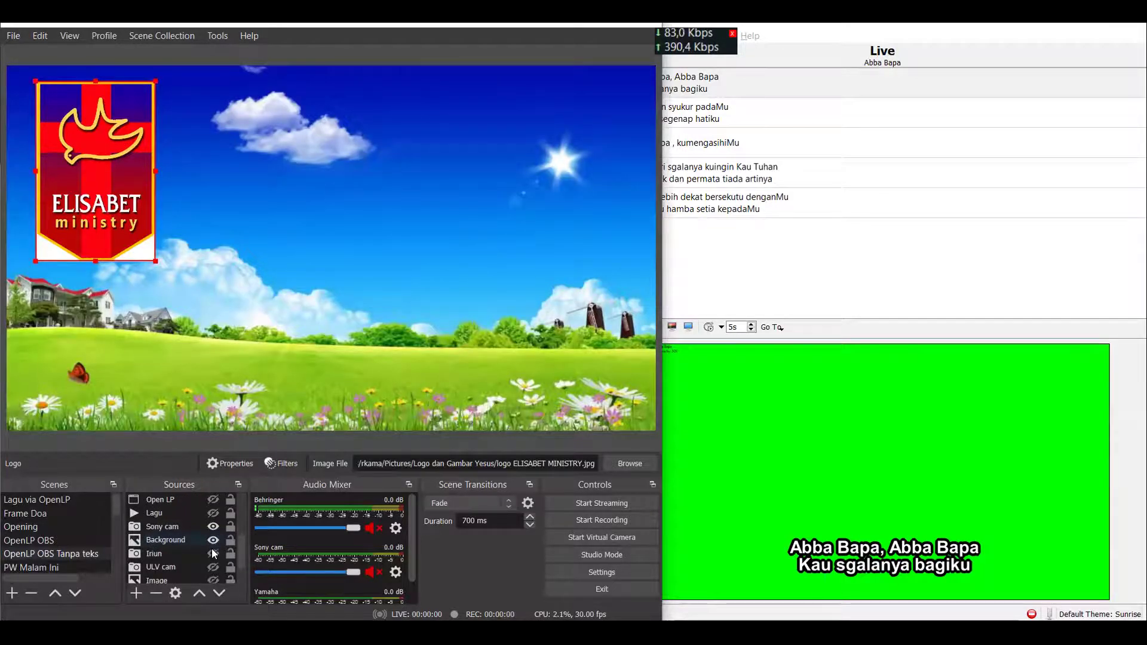
pyautogui.scroll(-1, 216, 555)
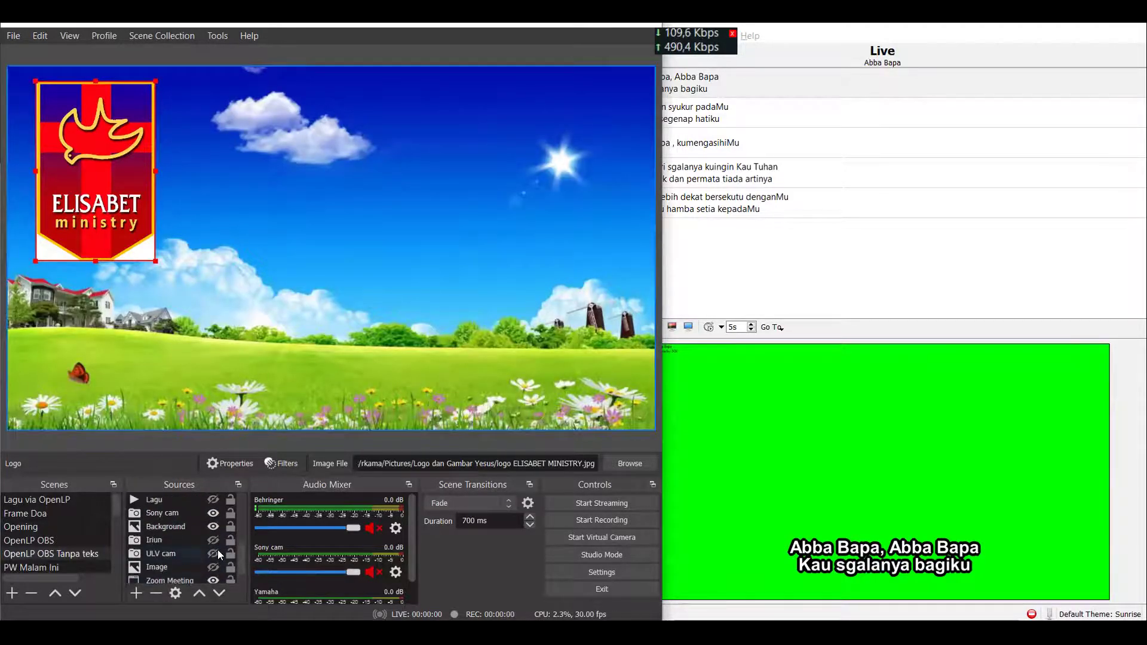
pyautogui.scroll(2, 218, 550)
pyautogui.scroll(2, 218, 555)
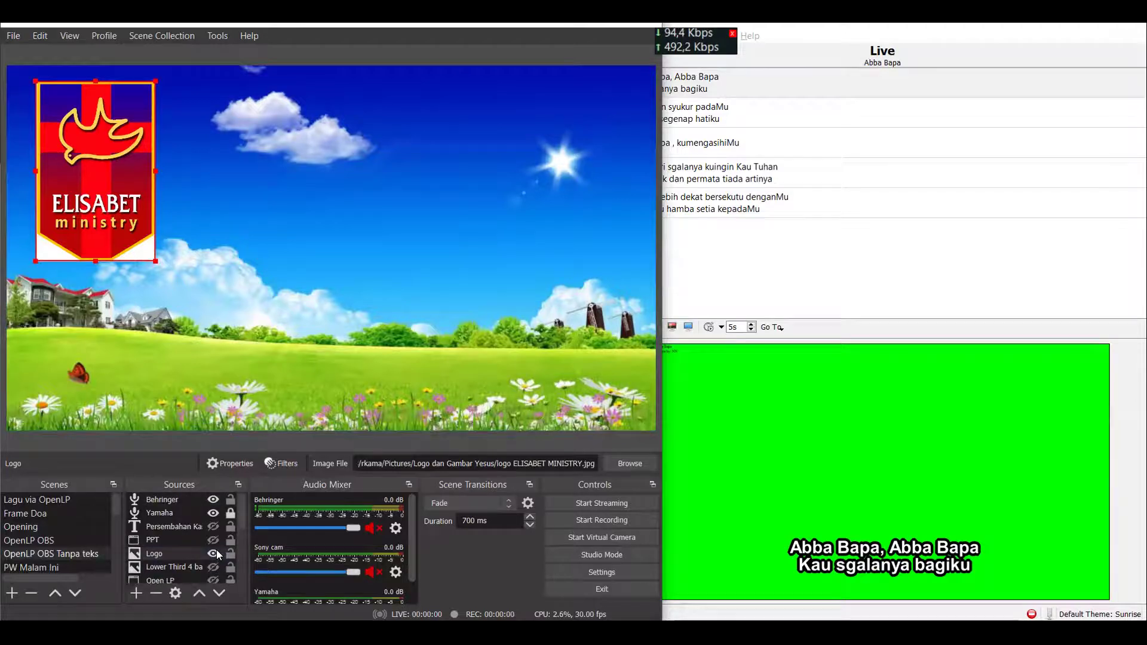
pyautogui.scroll(-3, 217, 550)
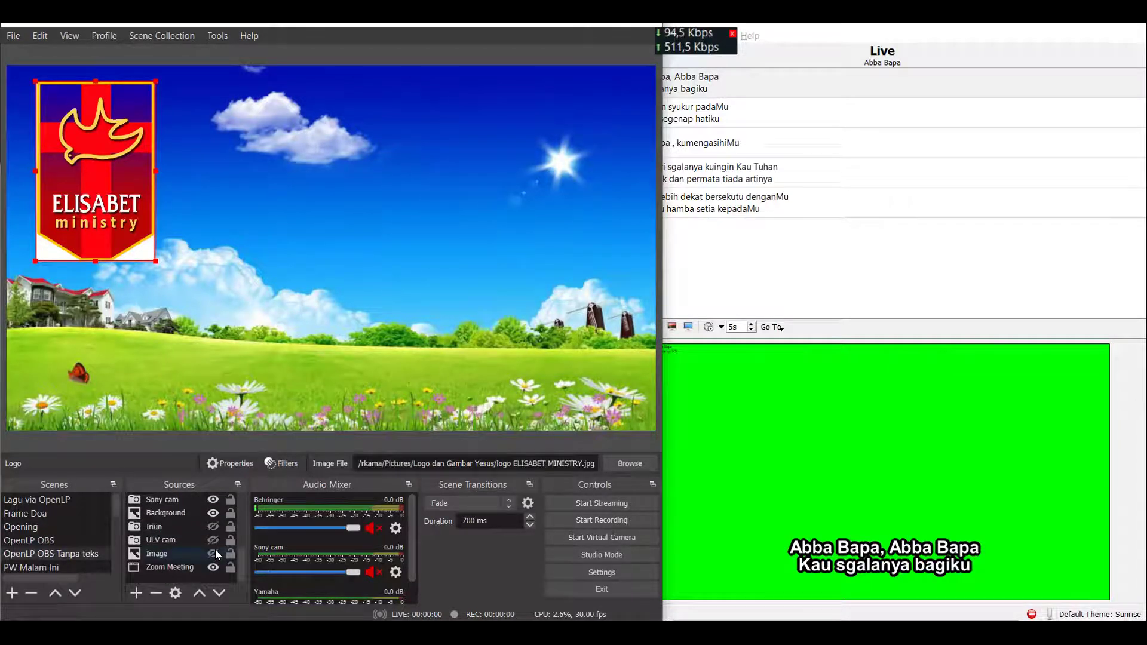
pyautogui.scroll(1, 217, 527)
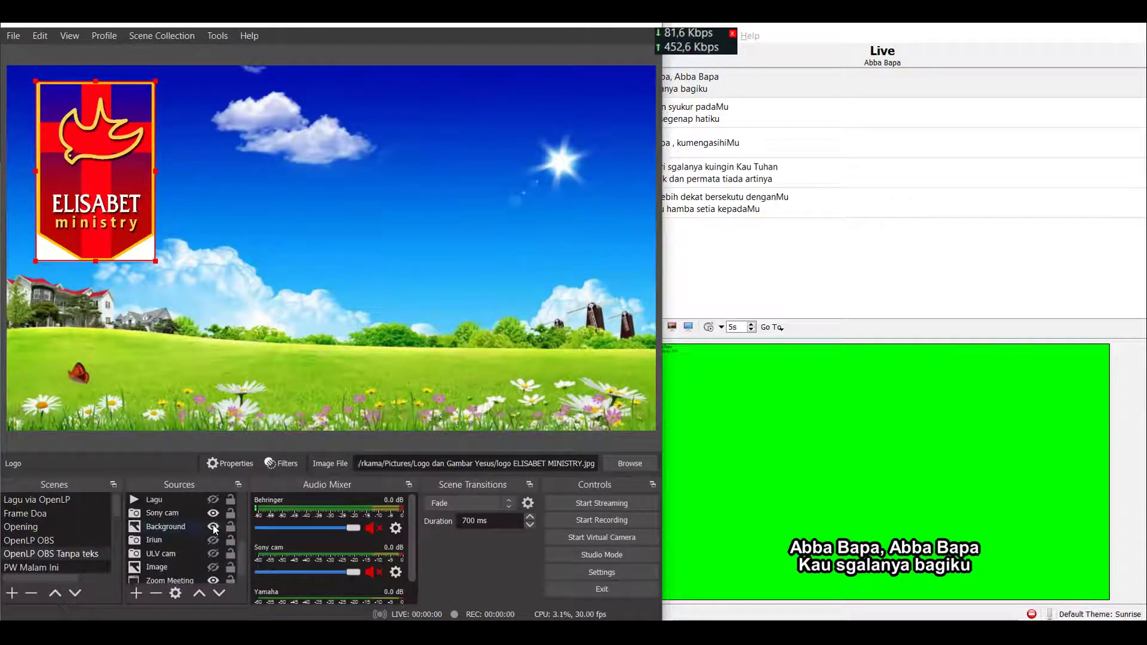
pyautogui.click(213, 527)
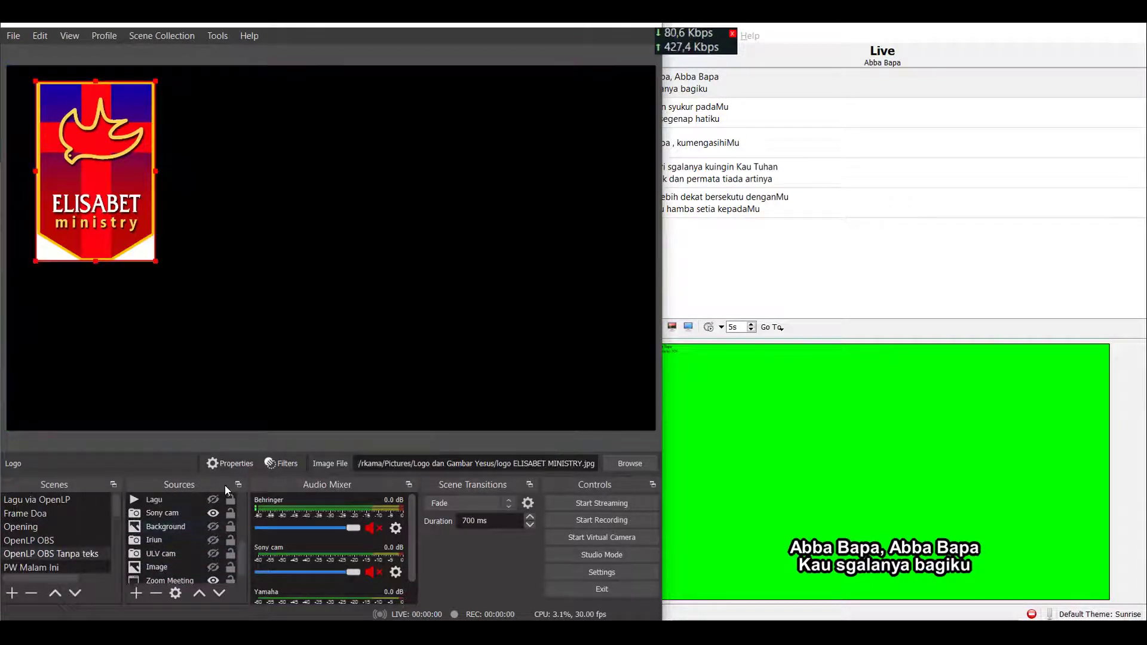
# Add the existing media source Background Live Wallpapper to the scene and enlarge it to fill the canvas.
pyautogui.click(144, 585)
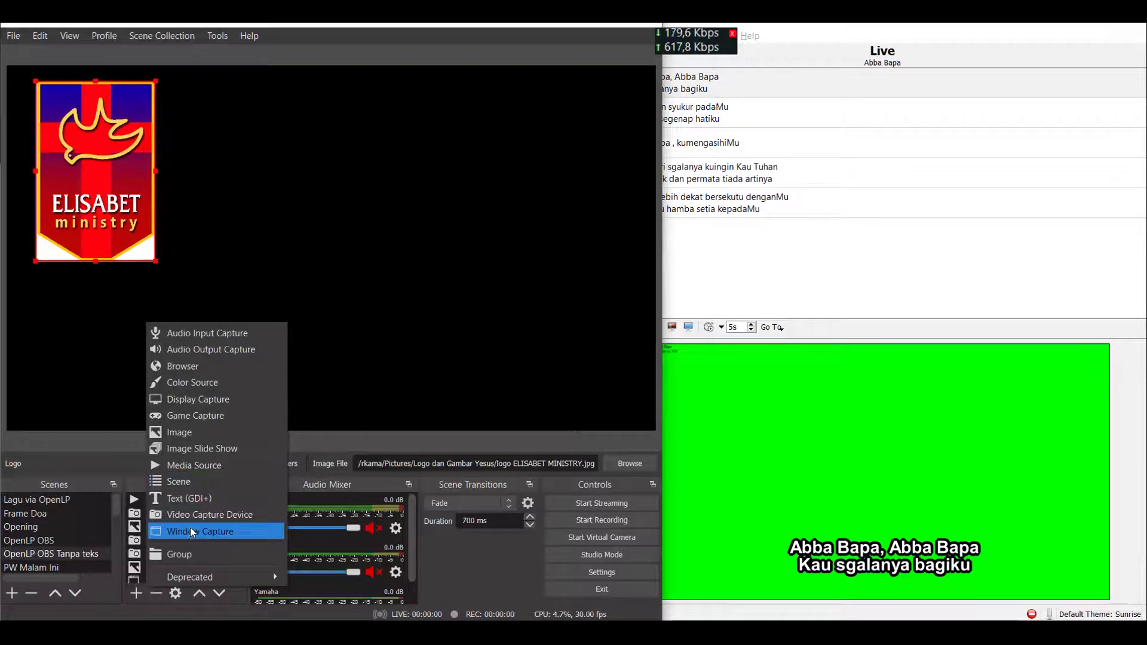
pyautogui.click(198, 470)
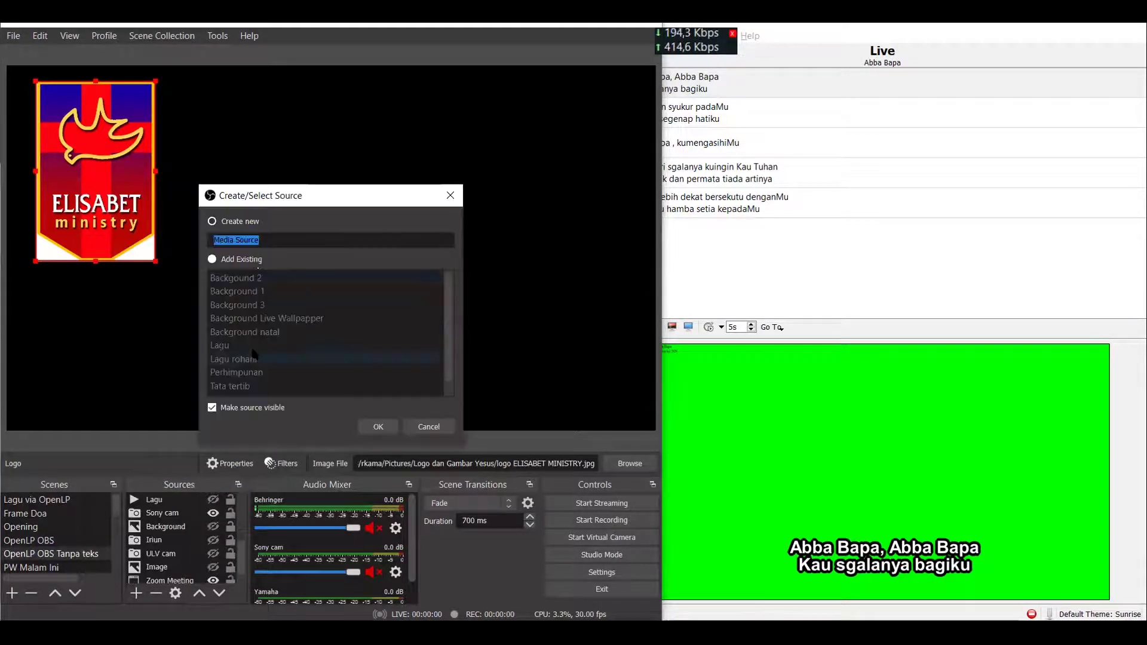
pyautogui.click(212, 260)
pyautogui.click(256, 316)
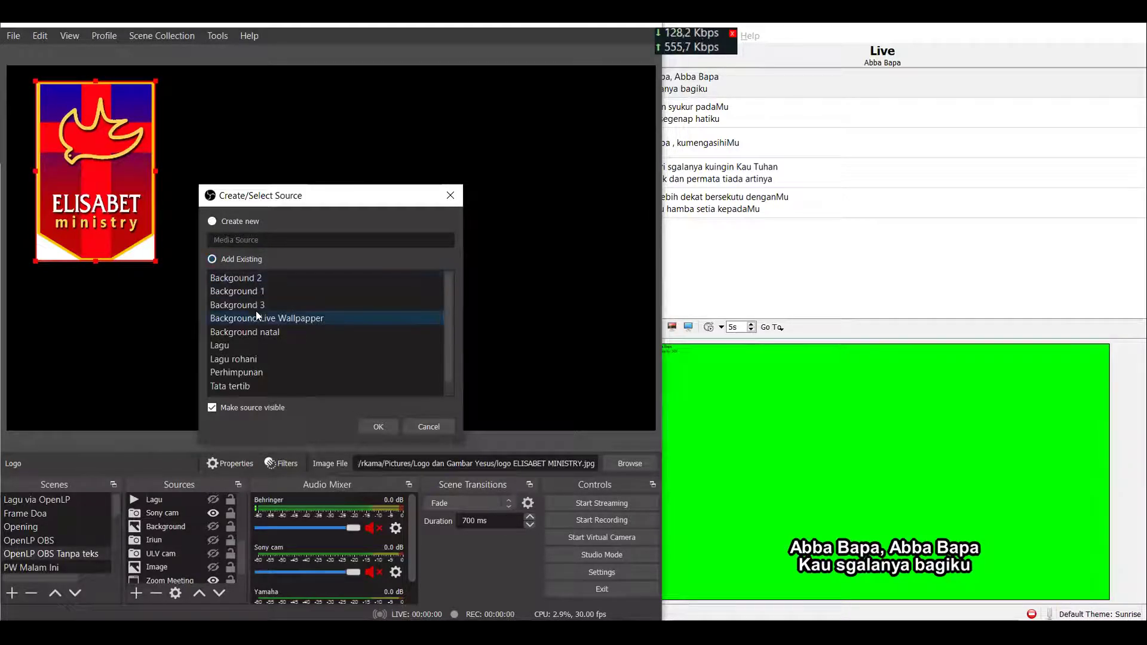
pyautogui.click(380, 424)
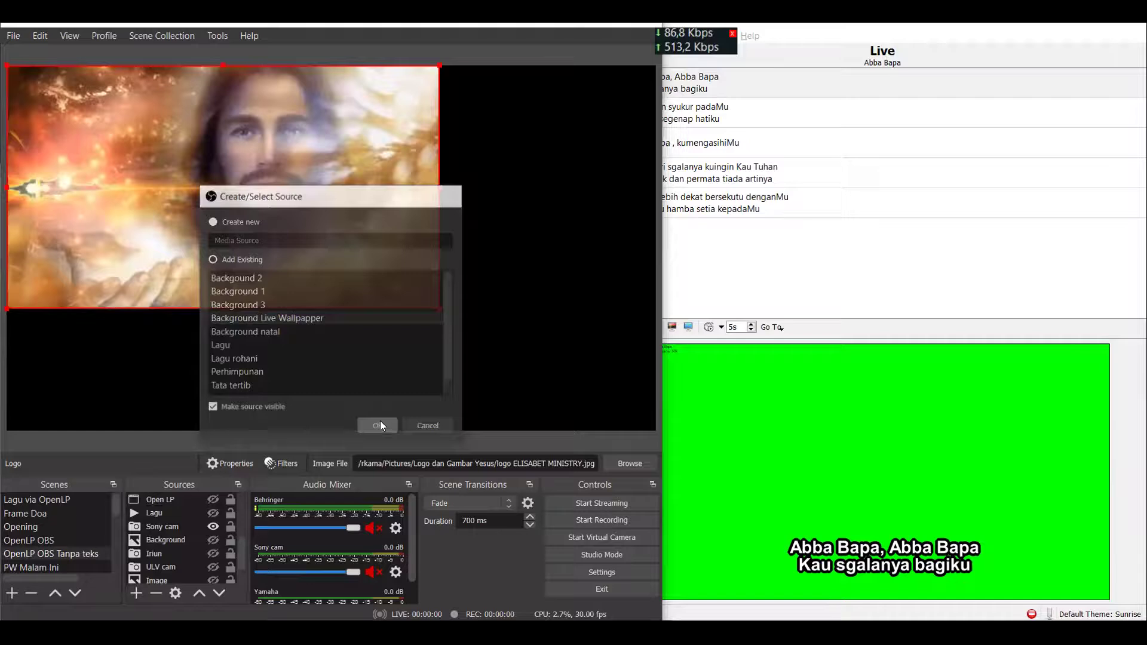
pyautogui.moveTo(440, 309); pyautogui.dragTo(644, 424)
pyautogui.hotkey('ctrl', 'f')
# Move the Background Live Wallpapper source below the Logo and Open LP sources in the stacking order.
pyautogui.scroll(5, 156, 538)
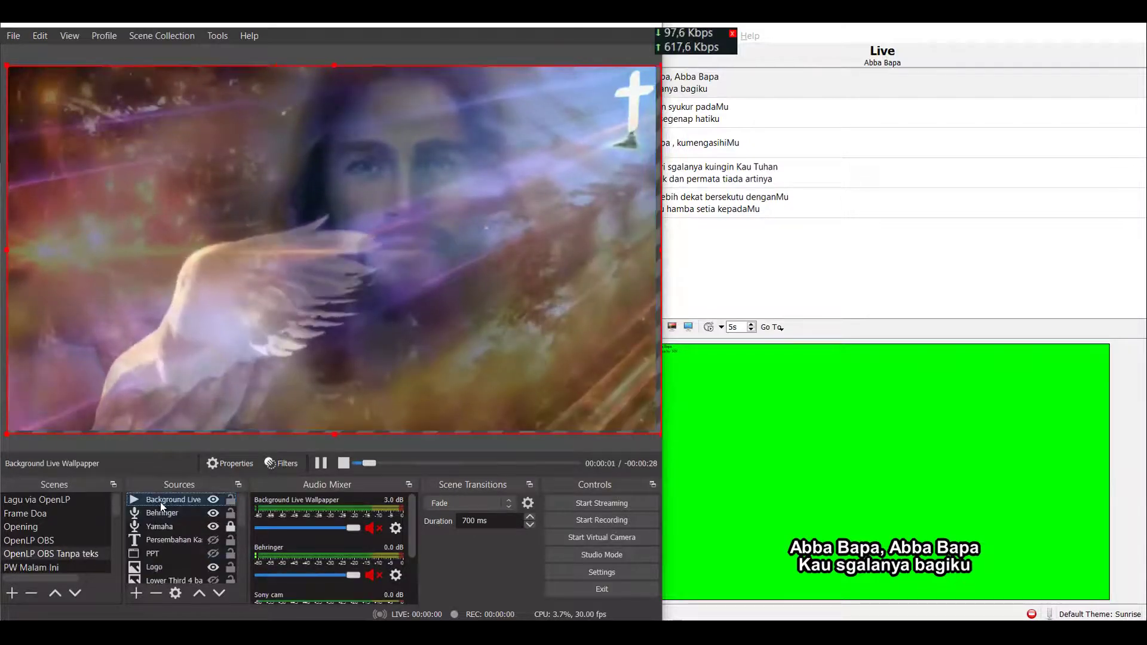
pyautogui.scroll(-1, 160, 571)
pyautogui.moveTo(160, 571); pyautogui.dragTo(161, 572)
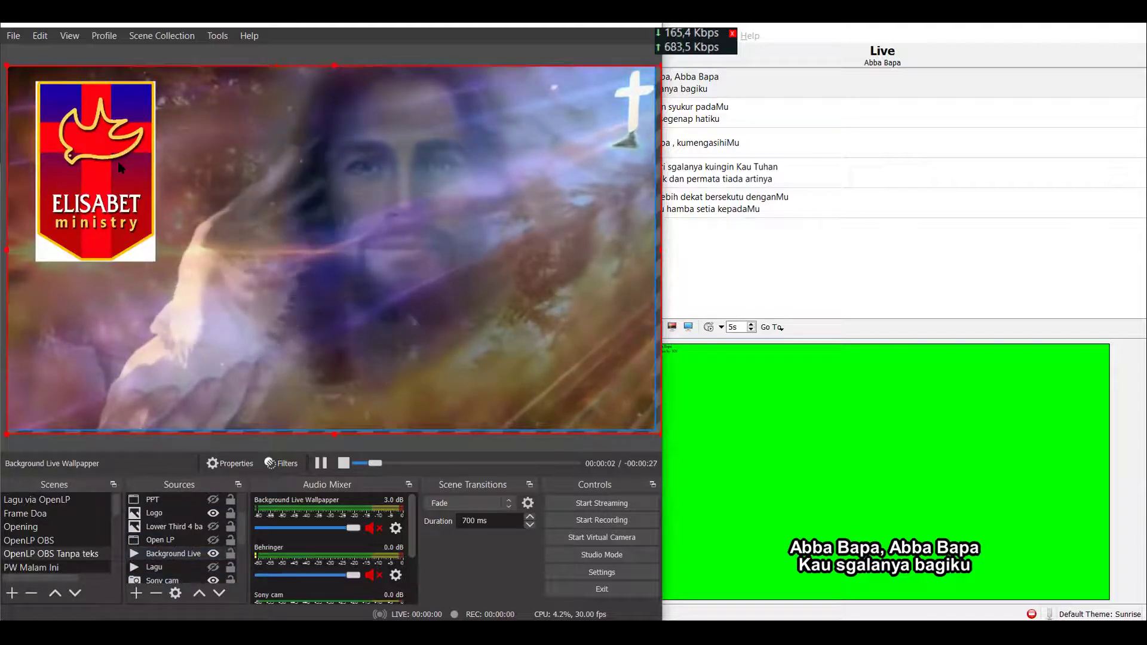
pyautogui.press('Down')
# Move the Open LP source above the Persembahan text source in the stacking order and make it visible.
pyautogui.click(810, 276)
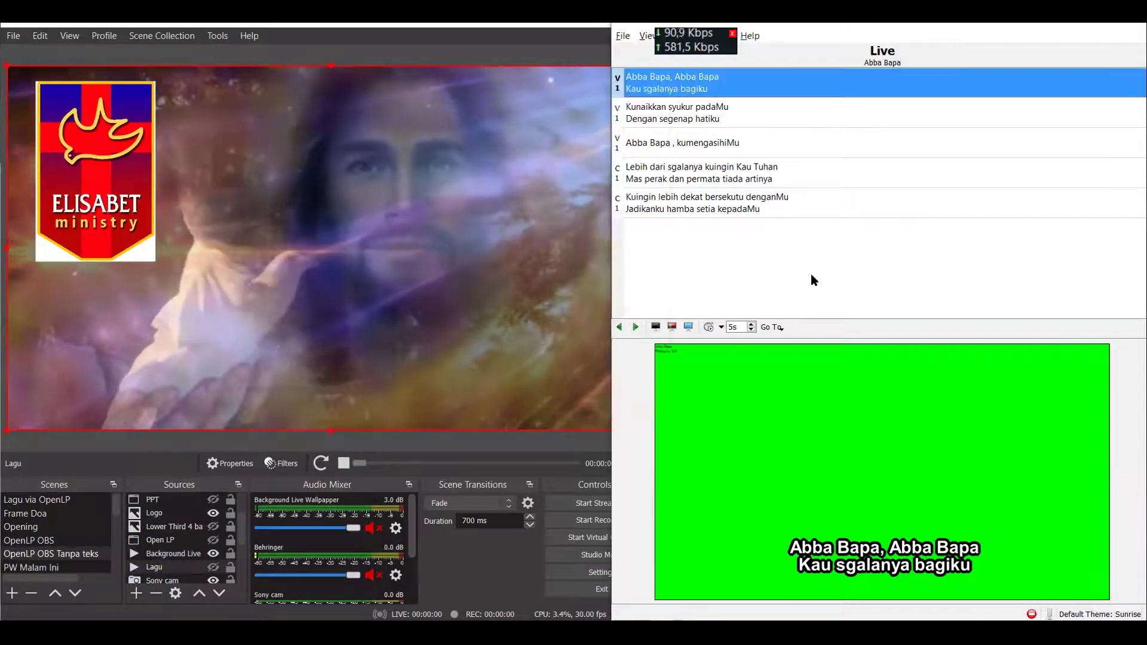
pyautogui.click(161, 539)
pyautogui.moveTo(169, 500); pyautogui.dragTo(176, 501)
pyautogui.click(213, 501)
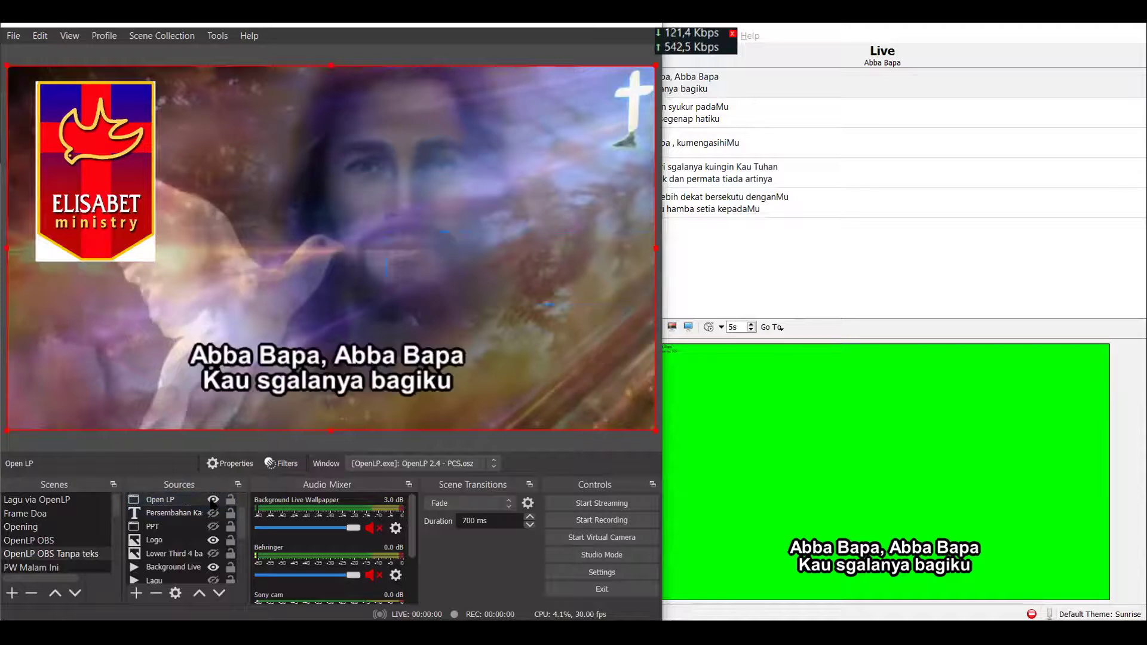
pyautogui.click(721, 264)
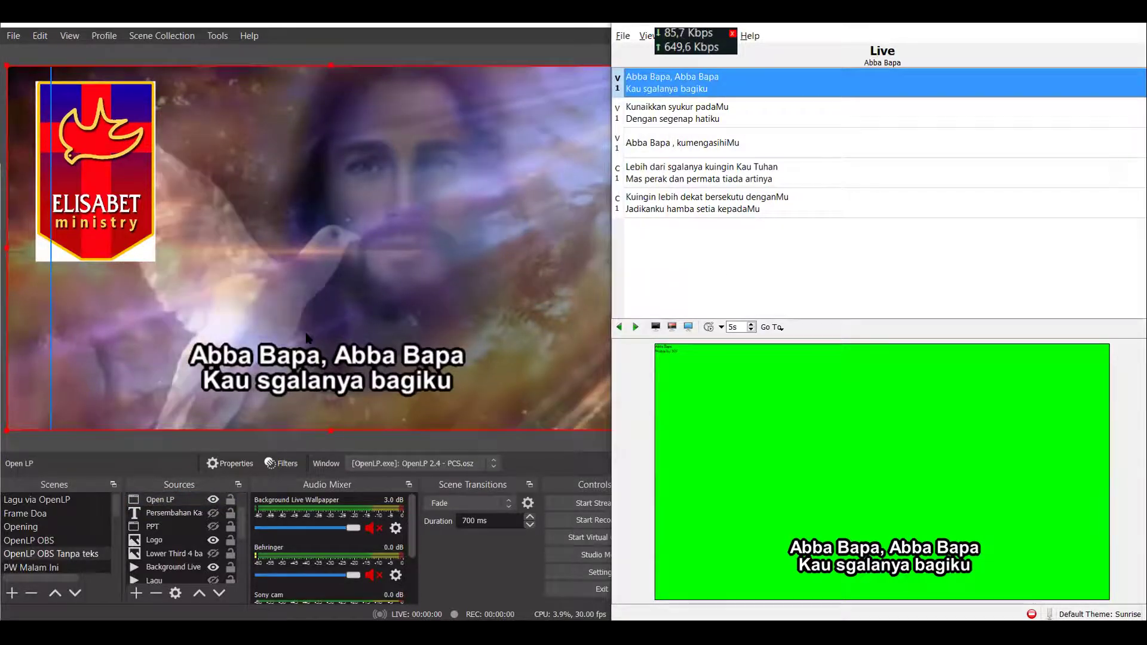
pyautogui.click(95, 240)
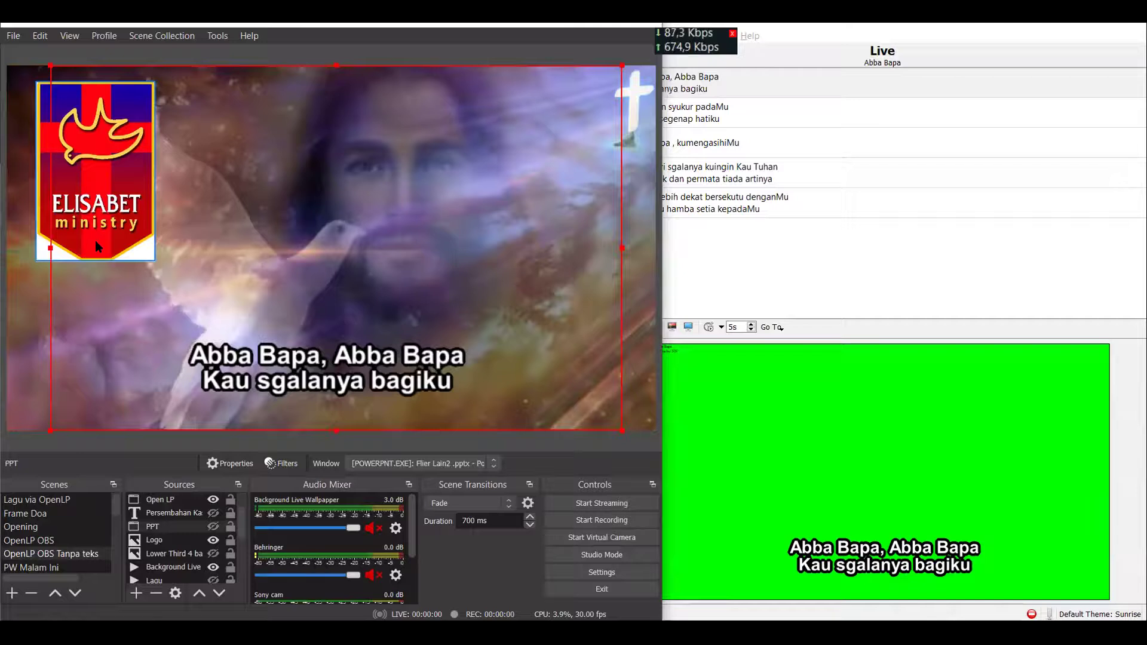
pyautogui.click(267, 295)
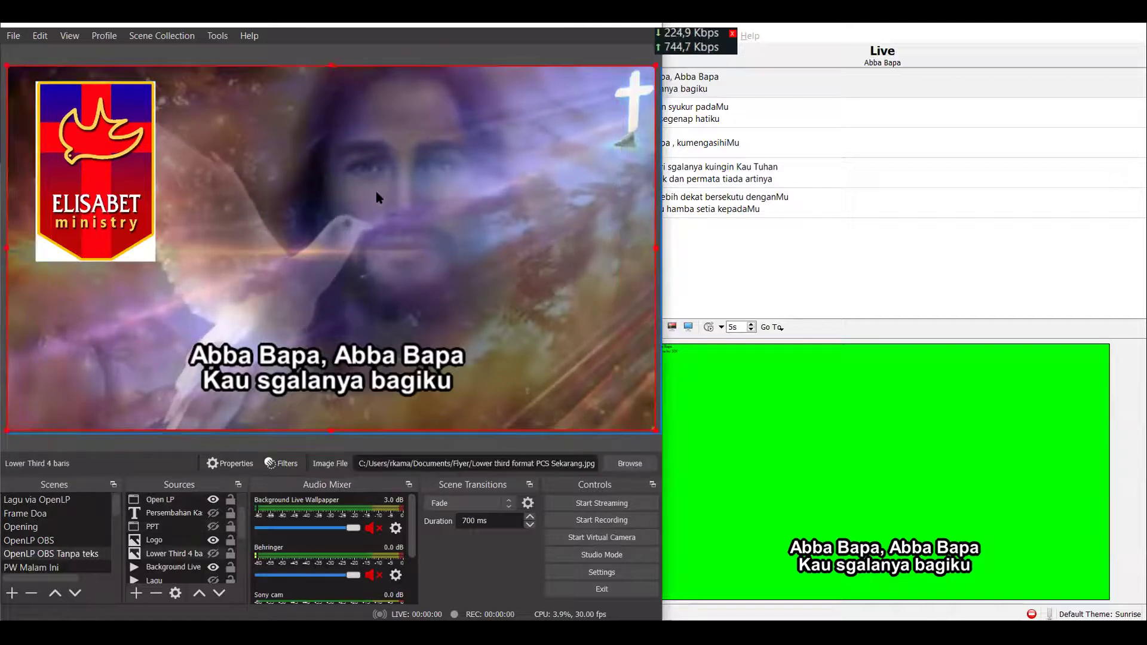
pyautogui.click(293, 418)
pyautogui.scroll(-1, 322, 502)
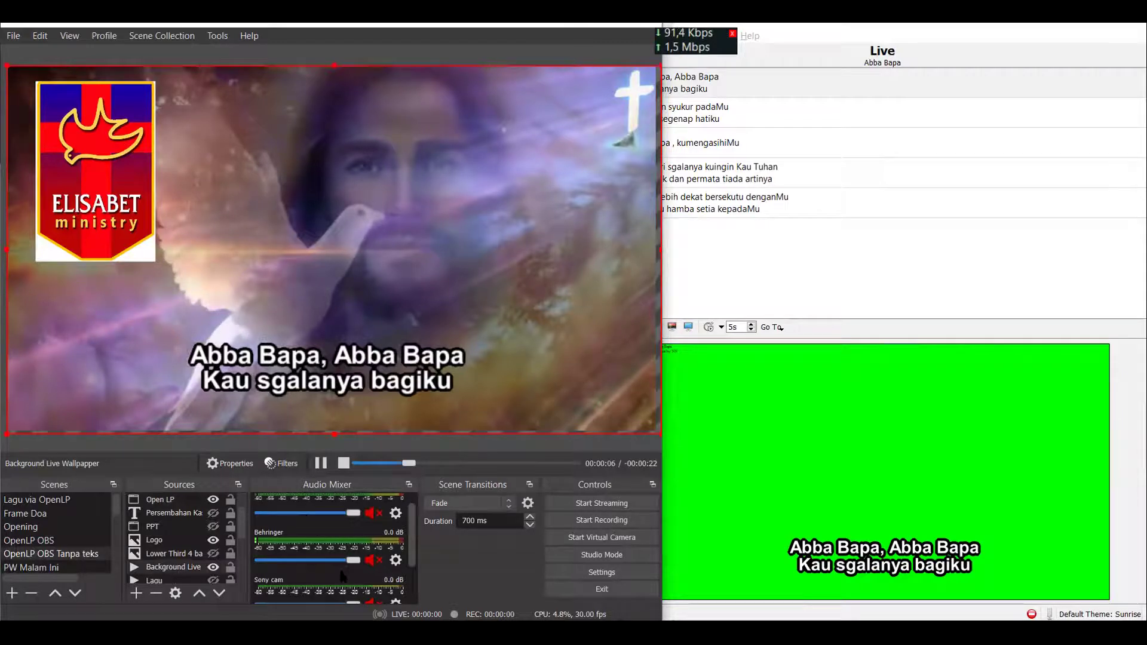
pyautogui.scroll(1, 362, 545)
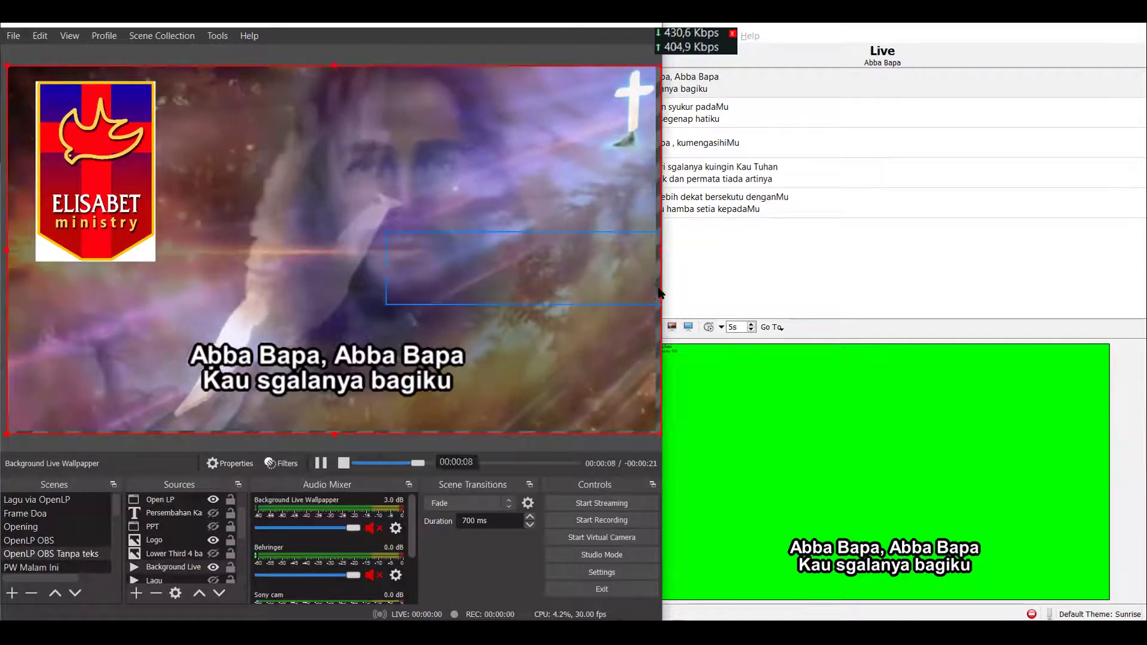
pyautogui.click(731, 265)
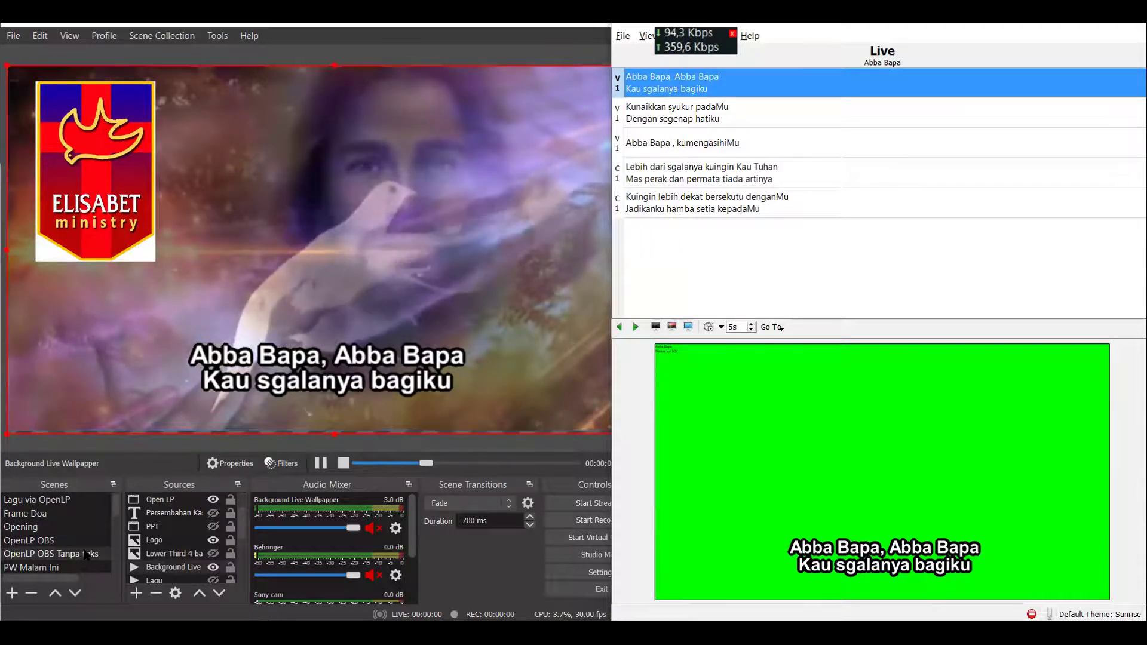
# Switch OBS to the Lagu via OpenLP scene and narrow the OpenLP window beside it.
pyautogui.click(55, 501)
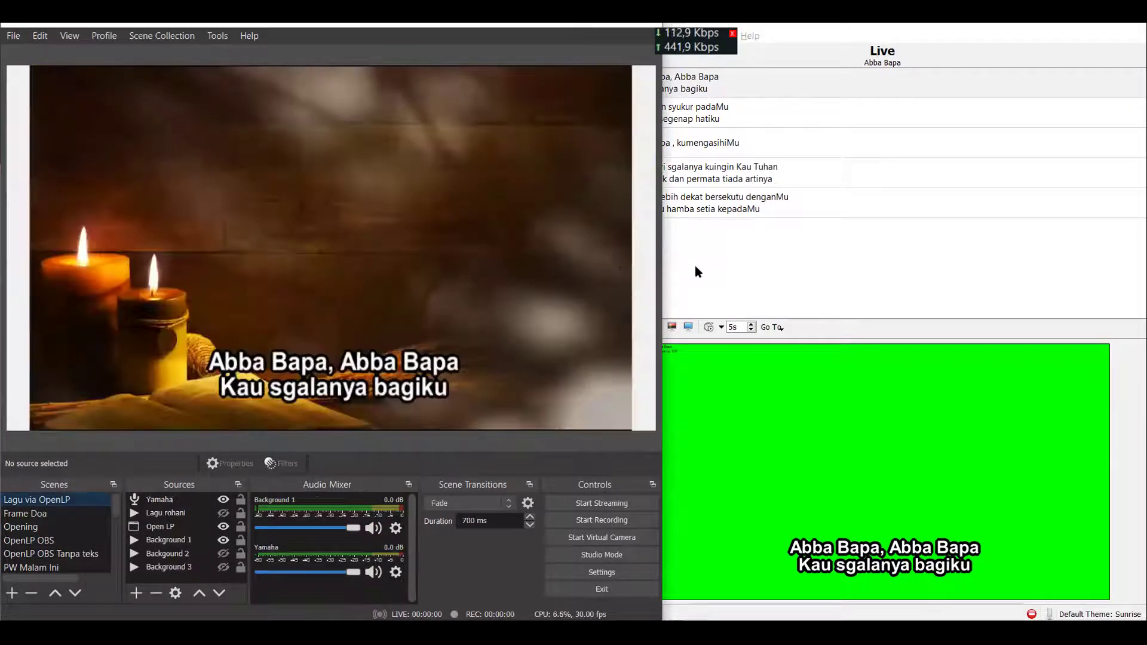
pyautogui.hotkey('alt', 'Tab')
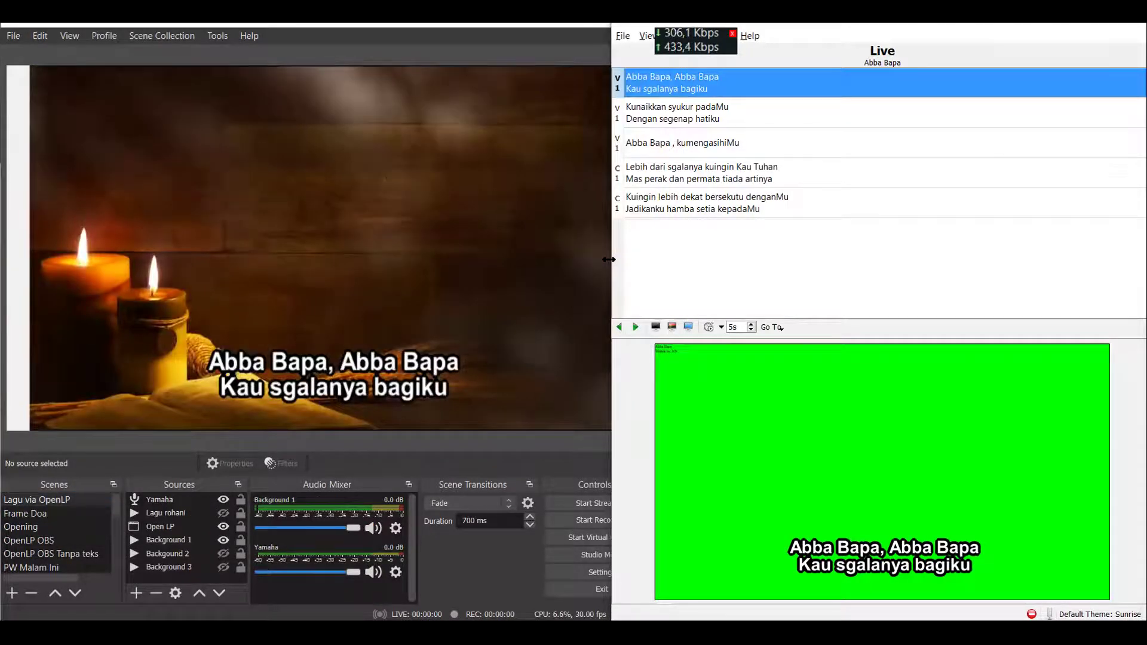
pyautogui.moveTo(608, 260); pyautogui.dragTo(663, 263)
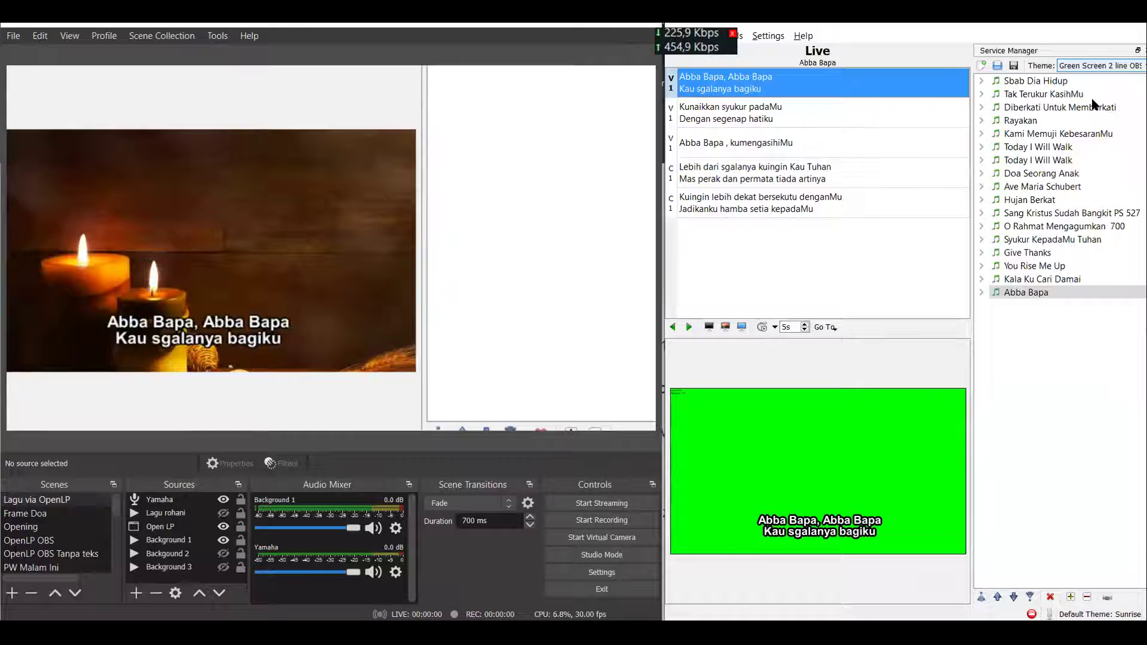
# Set the OpenLP service theme to PPT Style, sending Abba Bapa live with it, and hide the service manager.
pyautogui.click(1100, 65)
pyautogui.click(1094, 143)
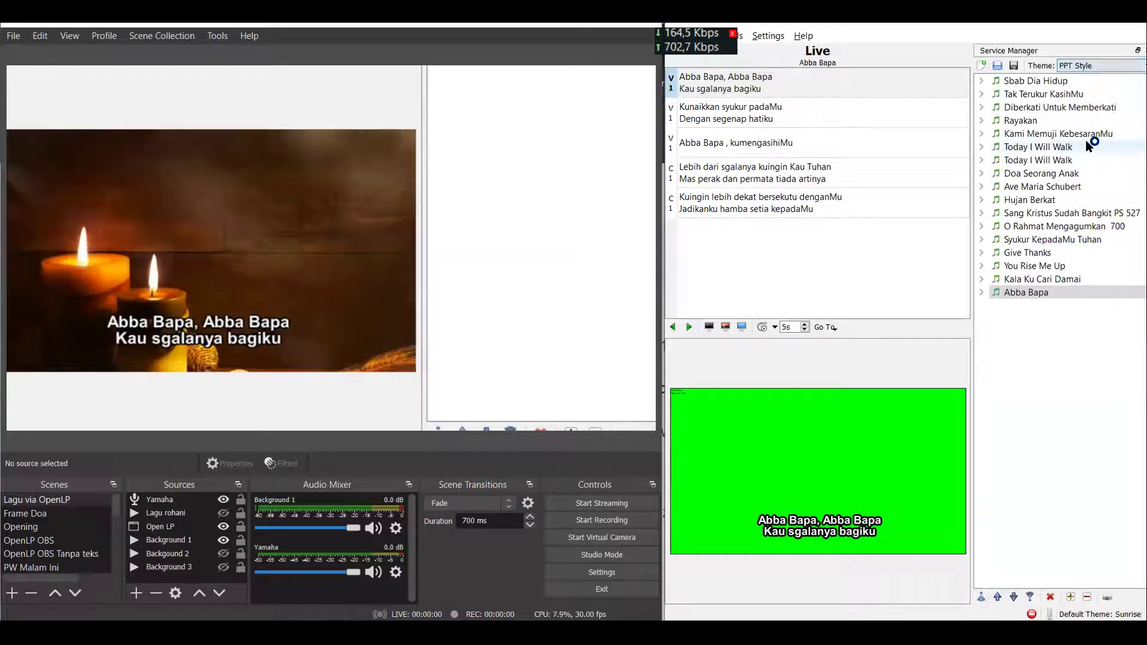
pyautogui.doubleClick(1046, 292)
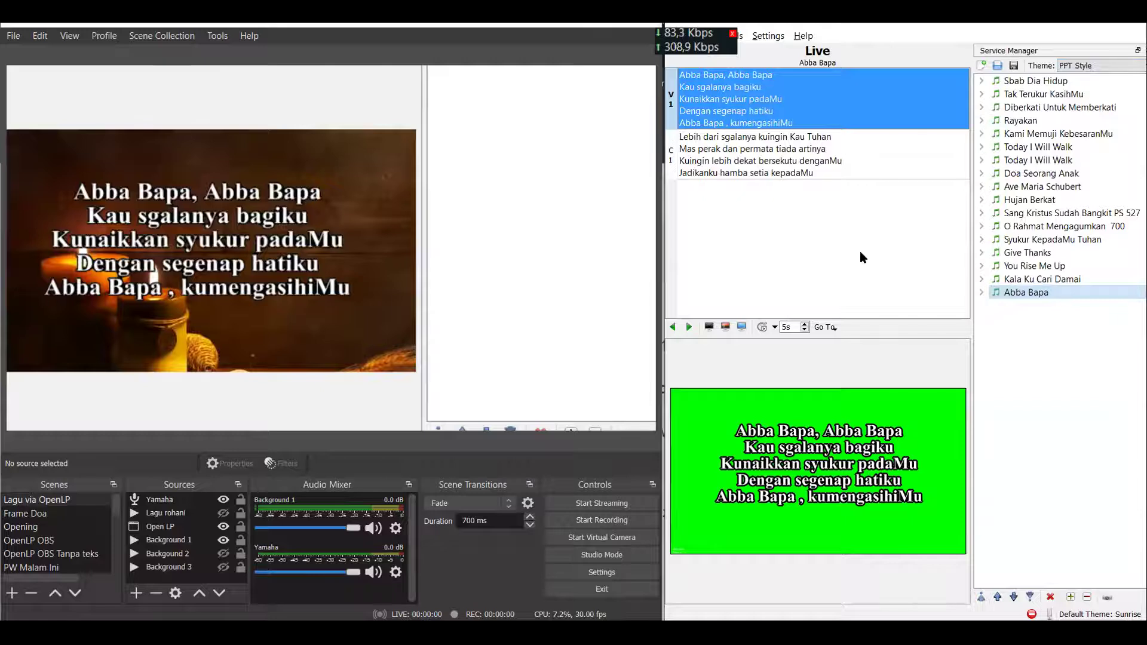
pyautogui.press('F9')
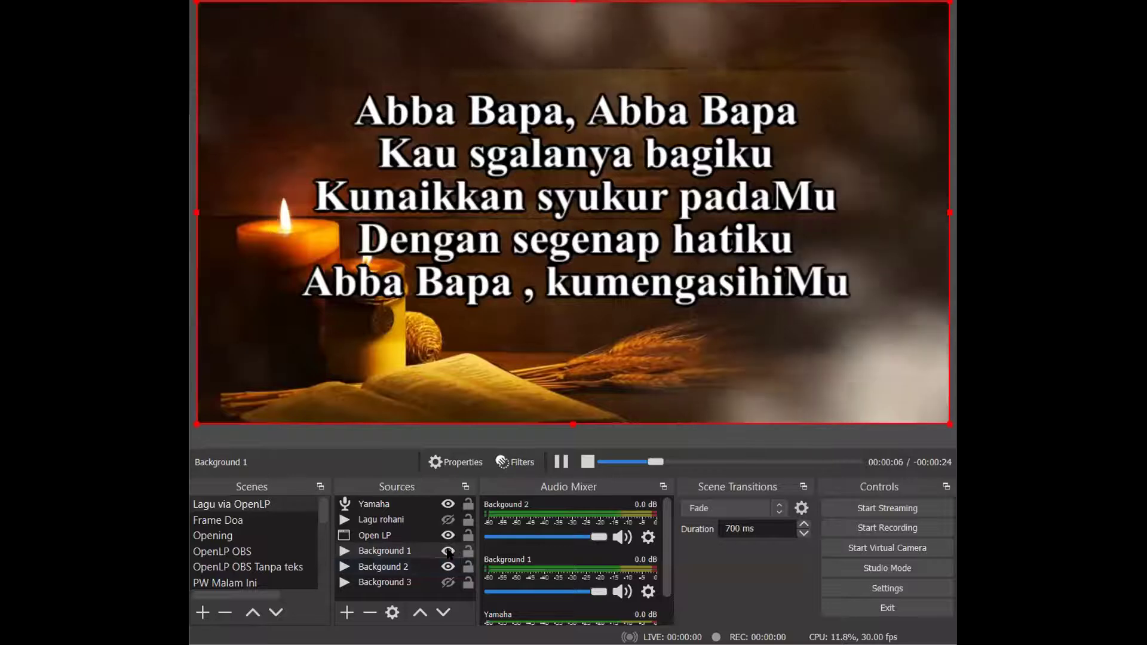
# Hide Background 1 and Backgound 2 in the Lagu via OpenLP scene and show Background 3 behind the lyrics.
pyautogui.click(449, 551)
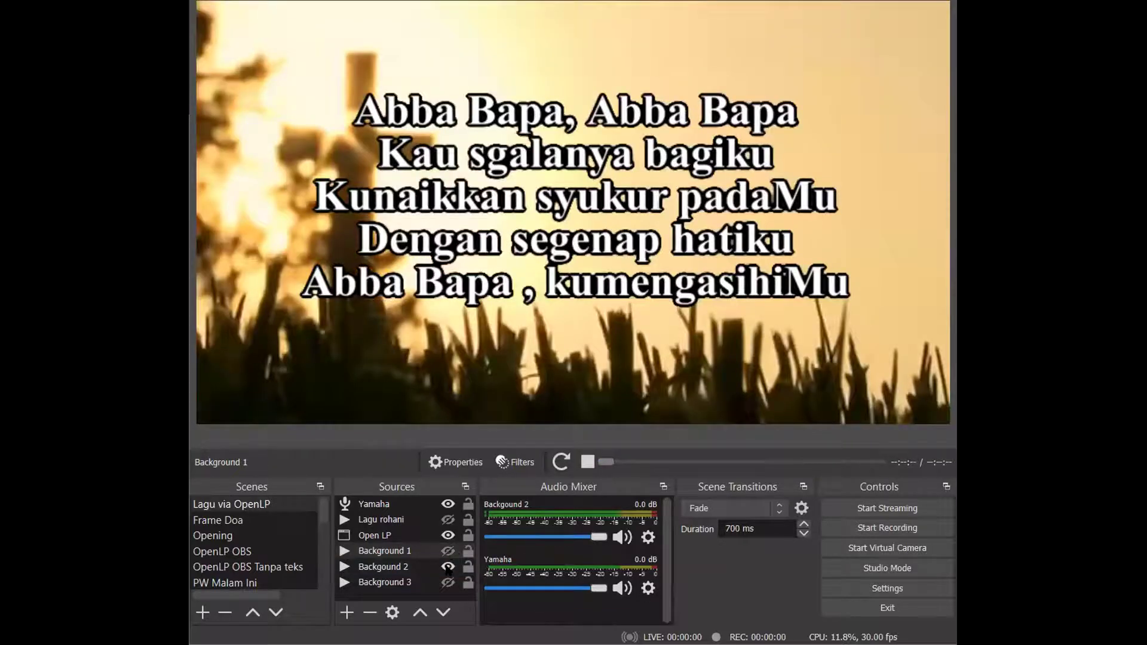
pyautogui.click(448, 567)
pyautogui.click(448, 582)
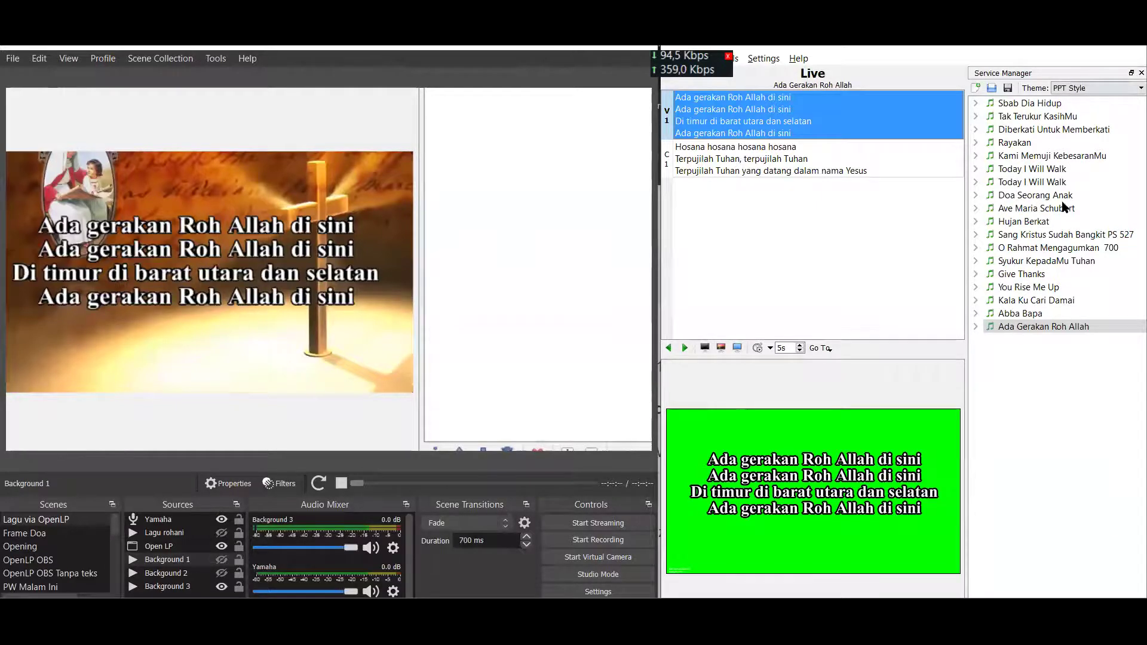
# Set the OpenLP service theme to Green Screen 2 line OBS and send Ave Maria Schubert live.
pyautogui.click(1096, 88)
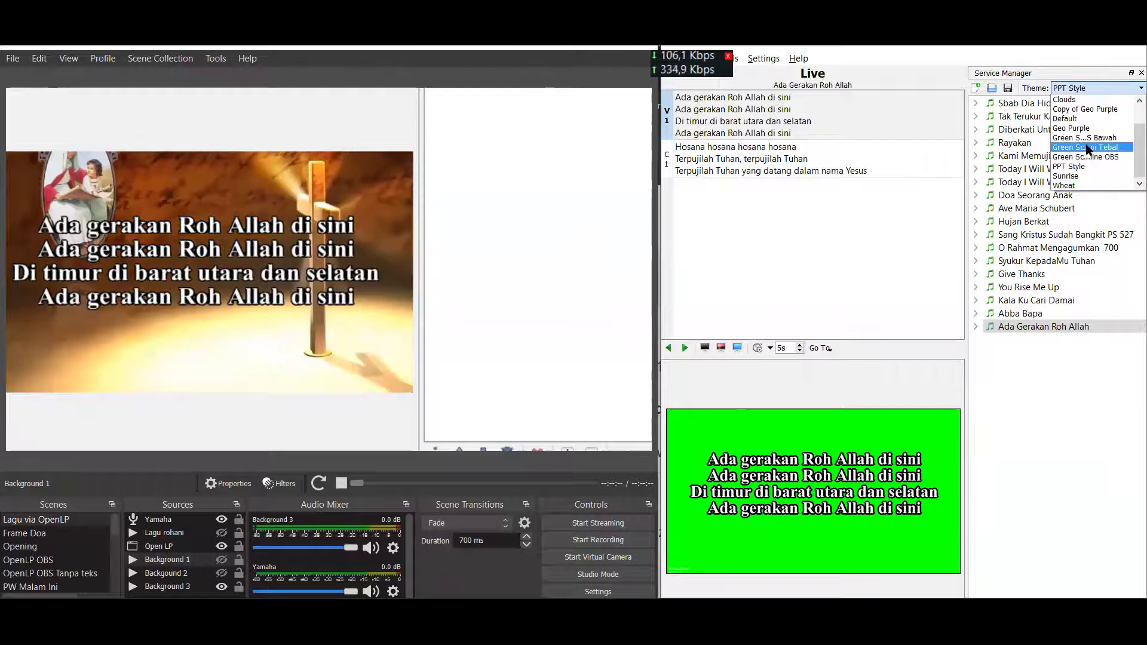
pyautogui.click(1078, 157)
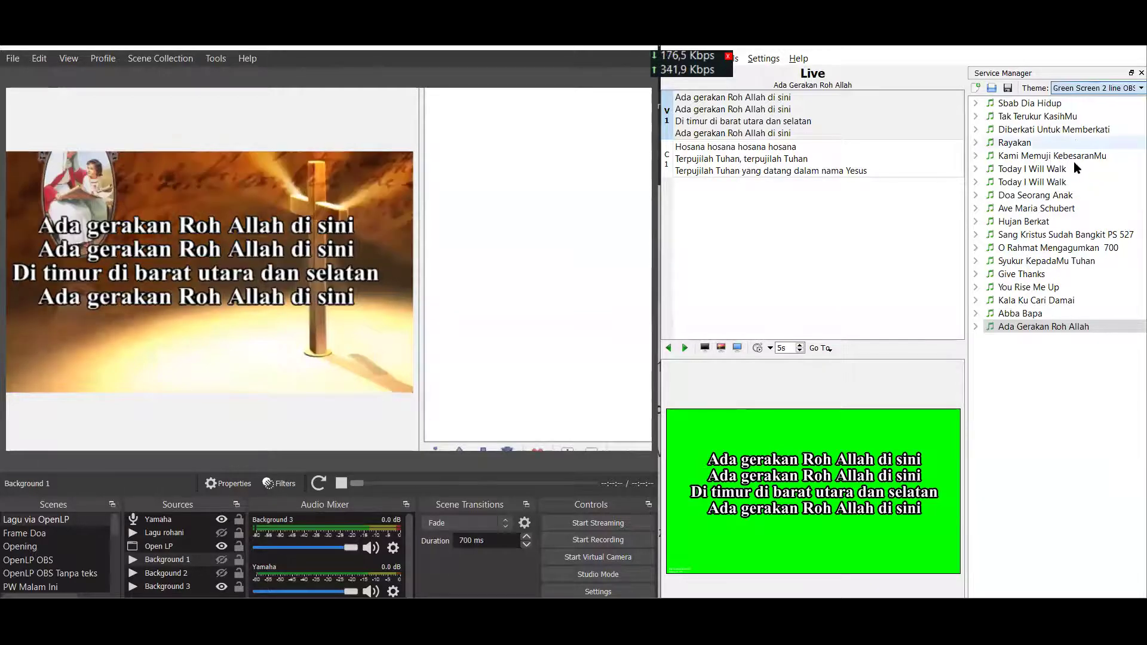
pyautogui.doubleClick(1086, 207)
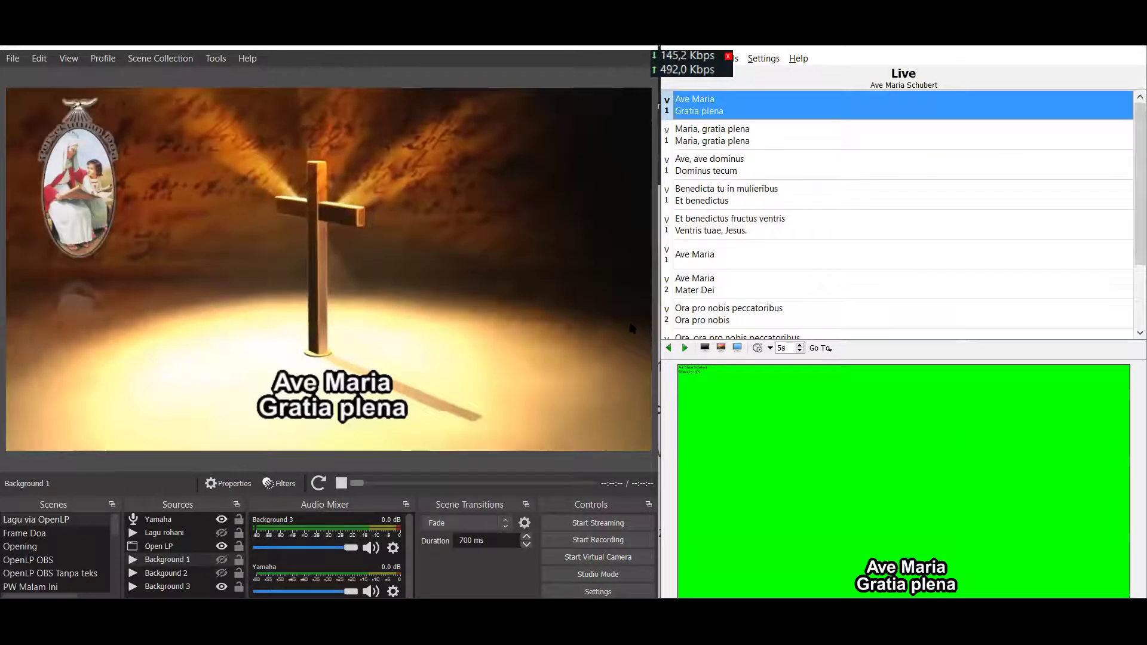
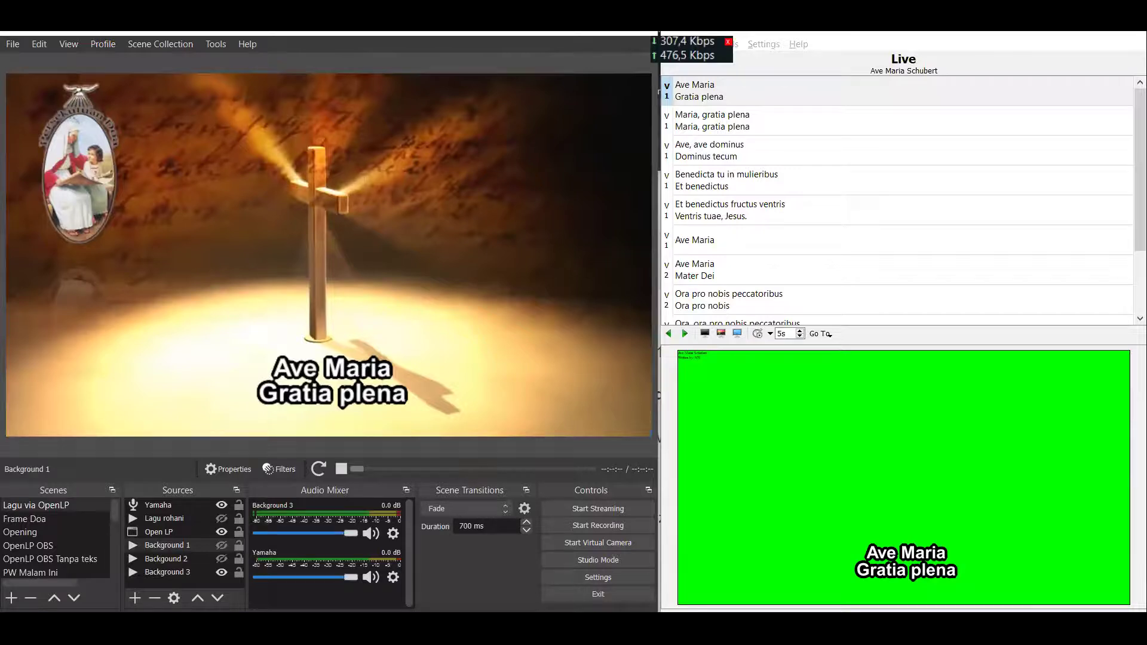
# Find the Alkitab 2.70 Bible program in the system search and launch it.
pyautogui.press('super')
pyautogui.write('o')
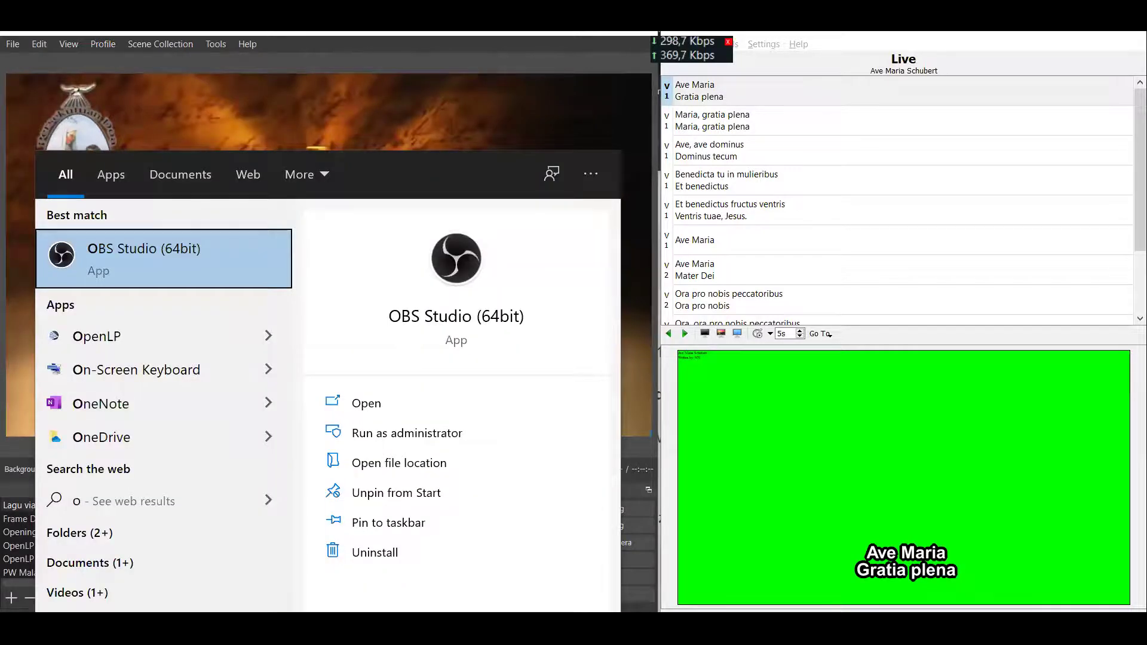
pyautogui.write('le')
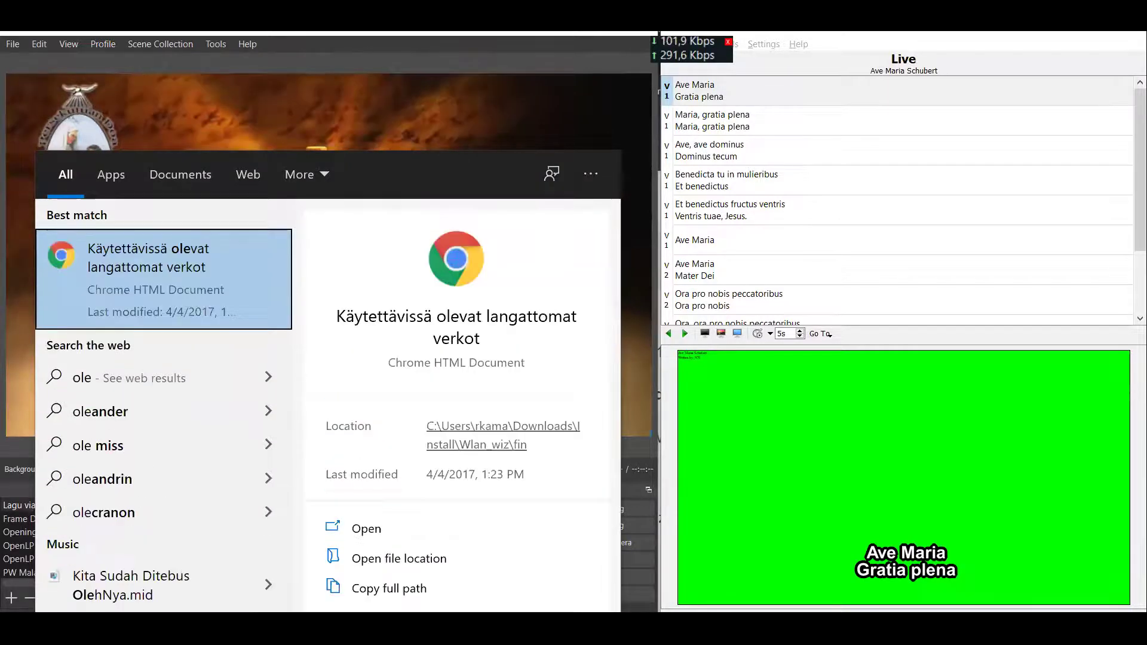
pyautogui.press('BackSpace')
pyautogui.press('BackSpace')
pyautogui.press('BackSpace')
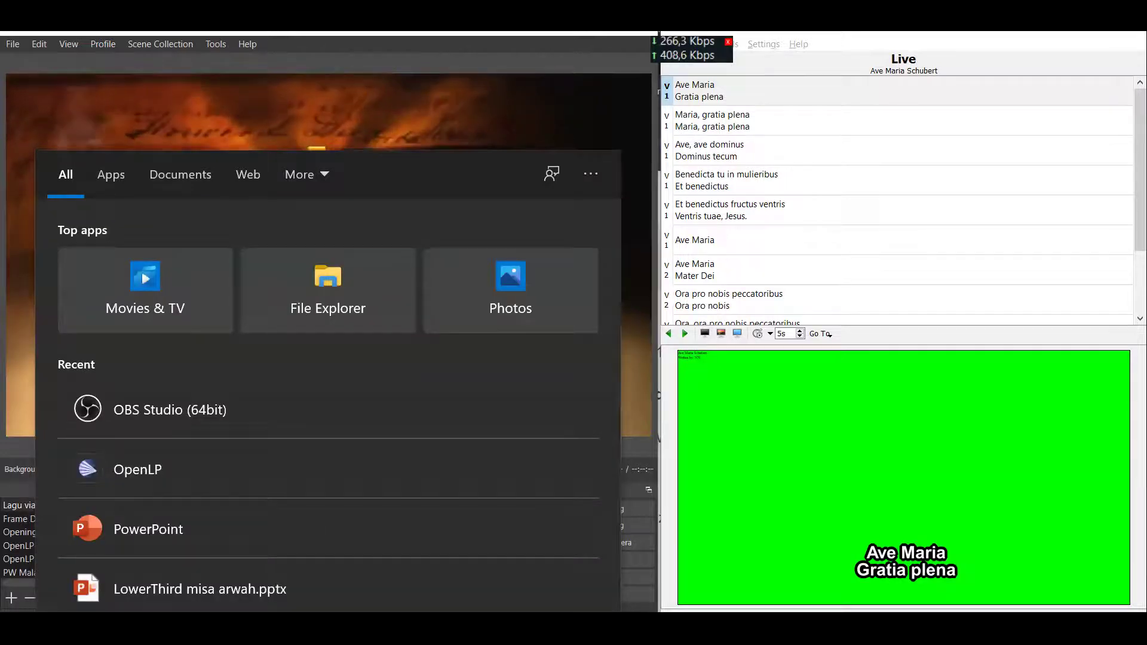
pyautogui.write('alk')
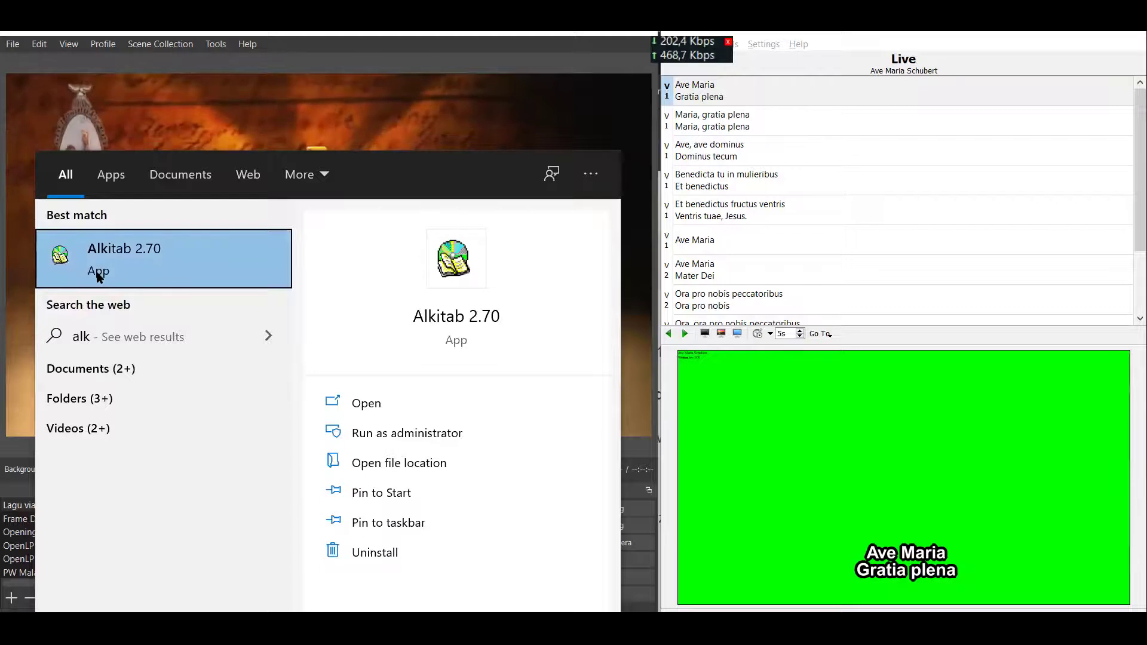
pyautogui.click(117, 262)
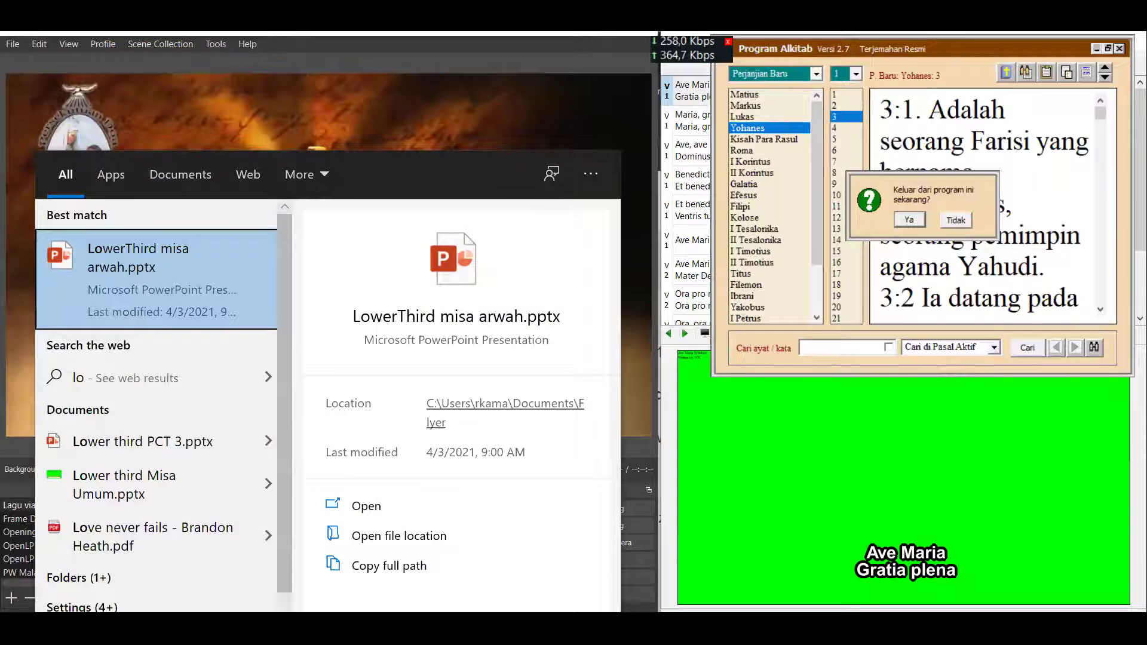
# Find and open the presentation Lower third PCT 3.pptx, and move its window over the middle of the desktop.
pyautogui.write('wer')
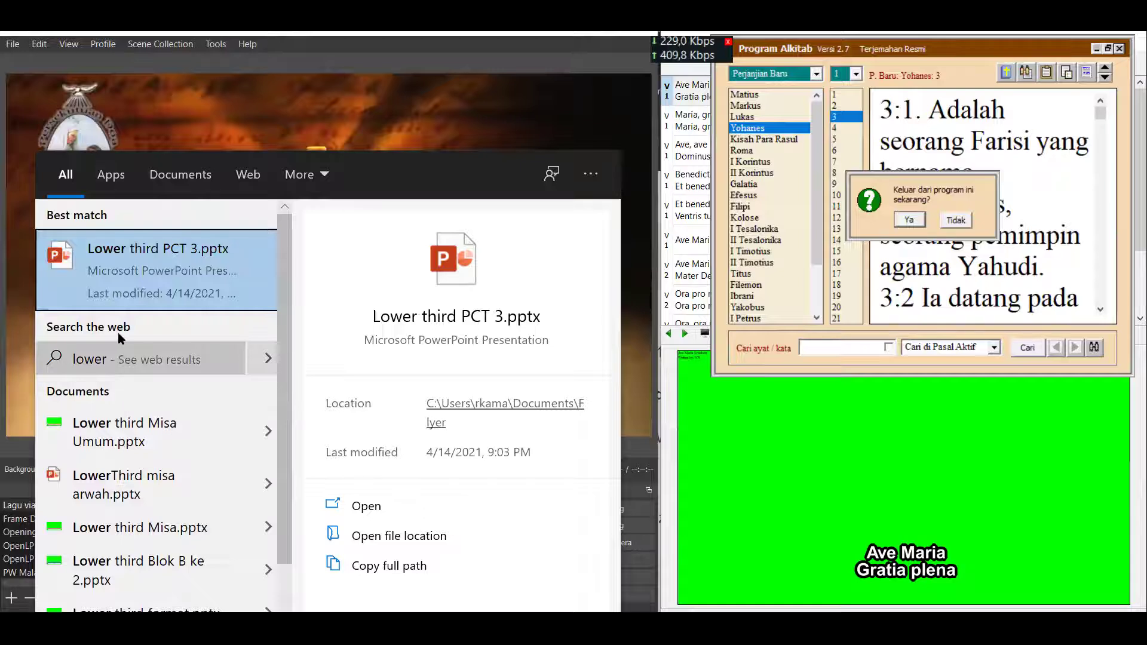
pyautogui.click(138, 291)
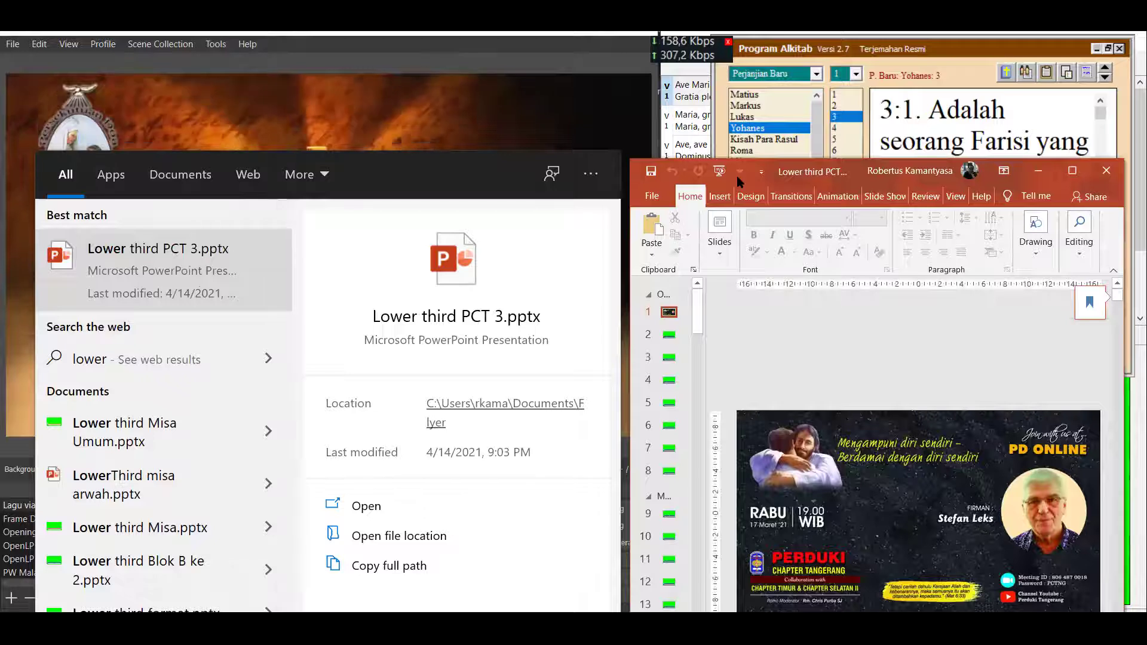
pyautogui.moveTo(915, 176); pyautogui.dragTo(582, 81)
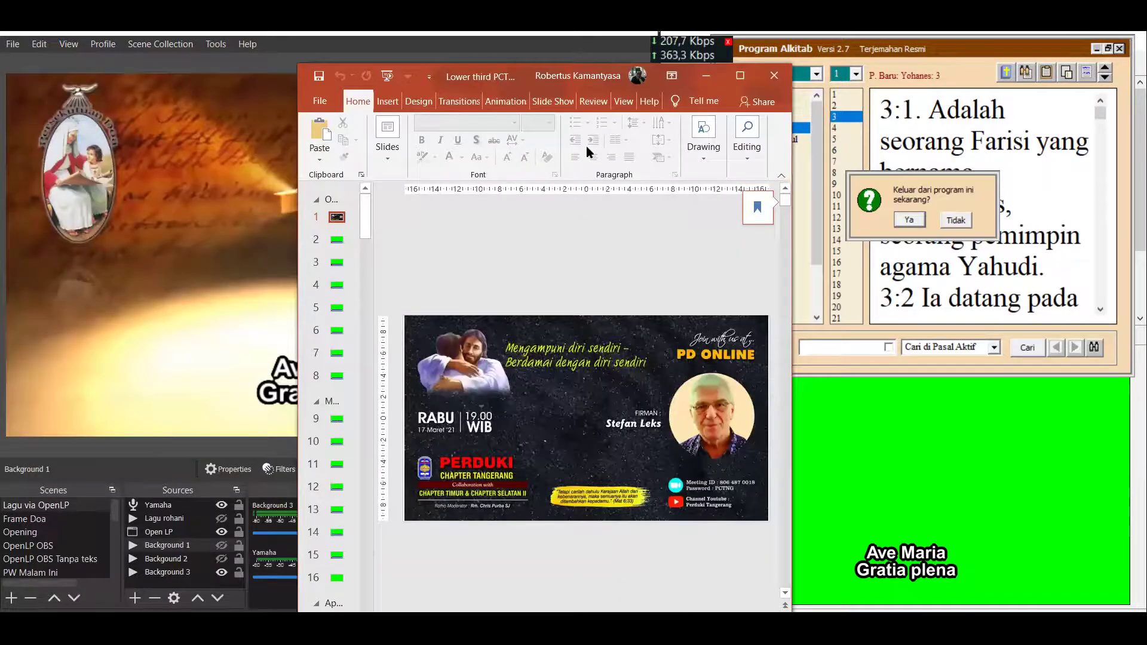
# Look through the lower-third title designs on slides 2 to 8.
pyautogui.click(336, 242)
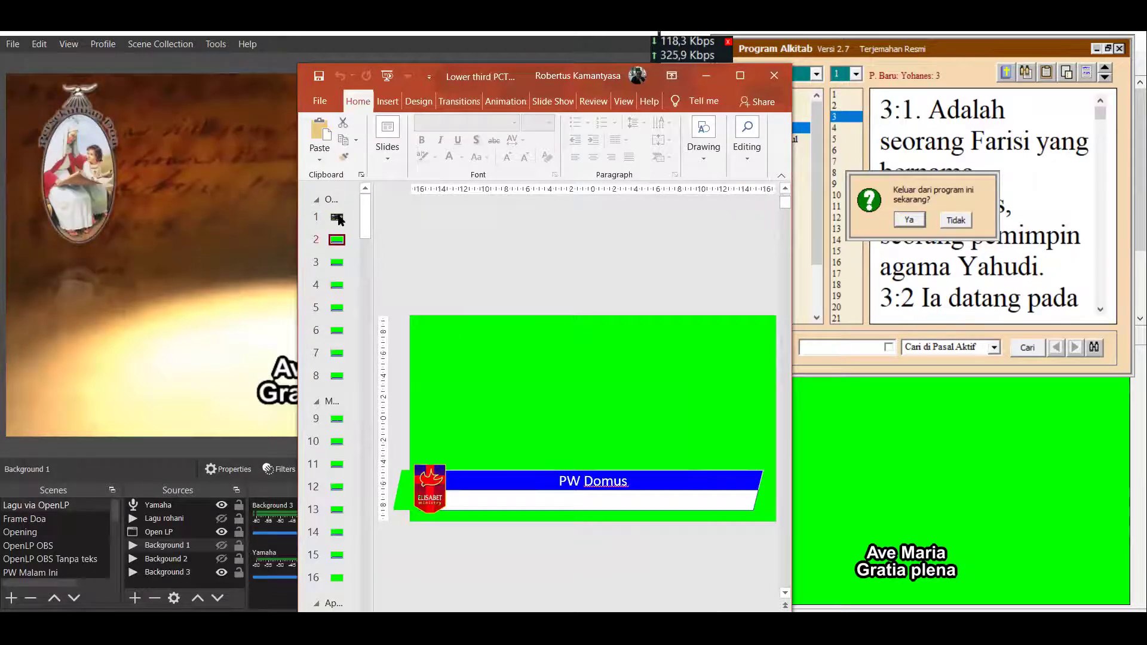
pyautogui.click(337, 264)
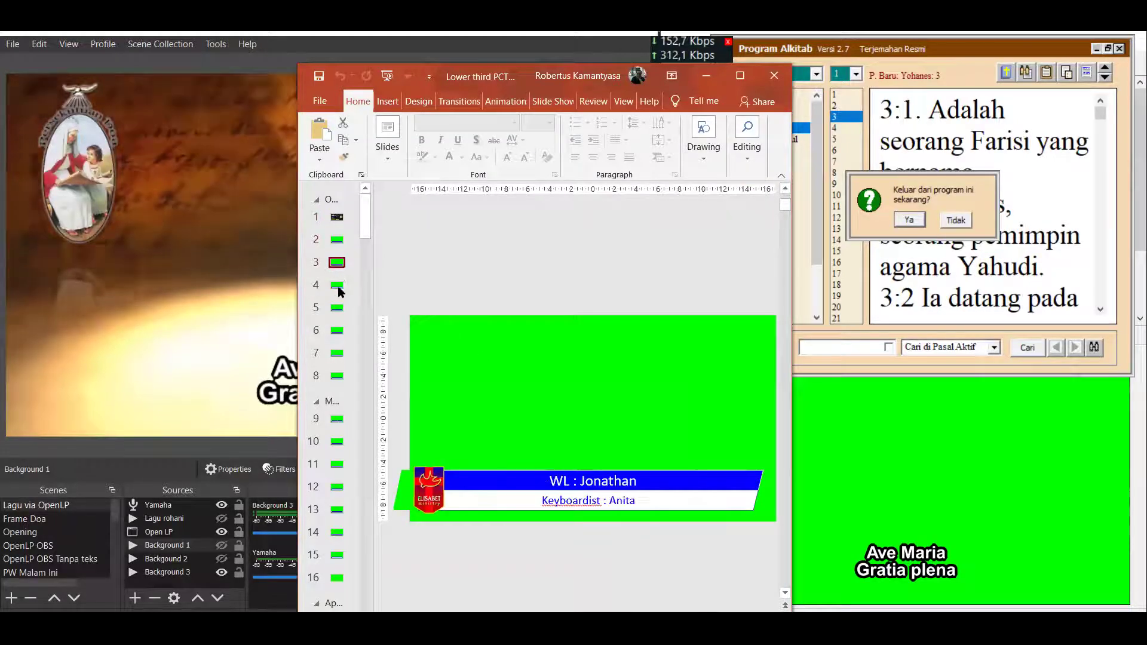
pyautogui.click(337, 286)
pyautogui.click(341, 311)
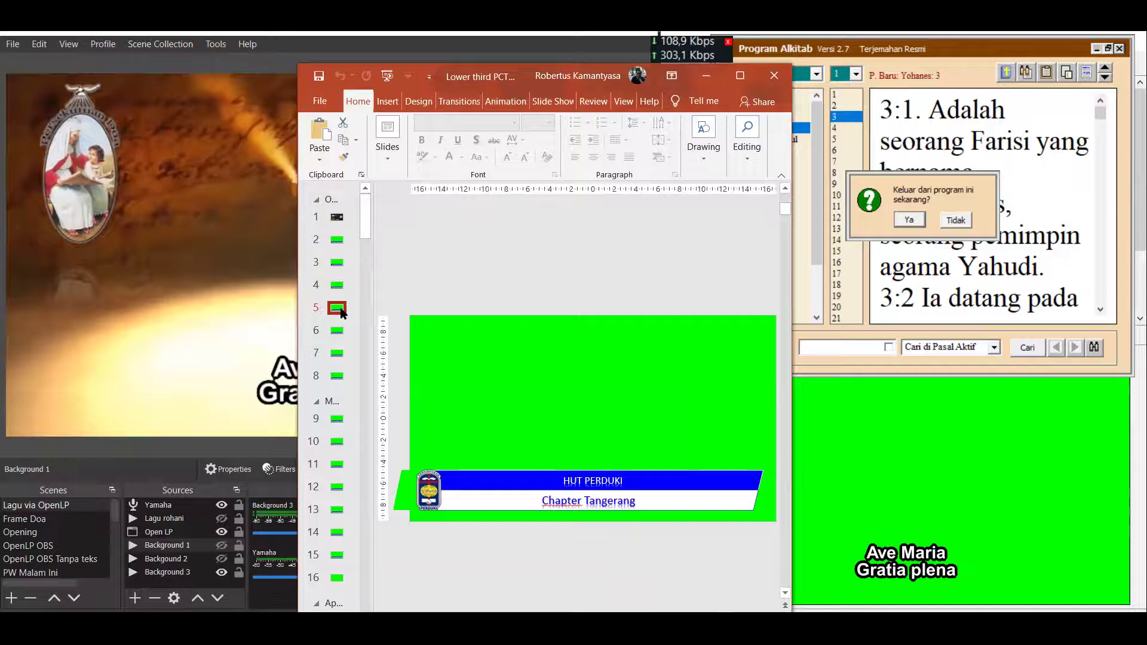
pyautogui.press('Down')
pyautogui.press('Down')
pyautogui.press('Down')
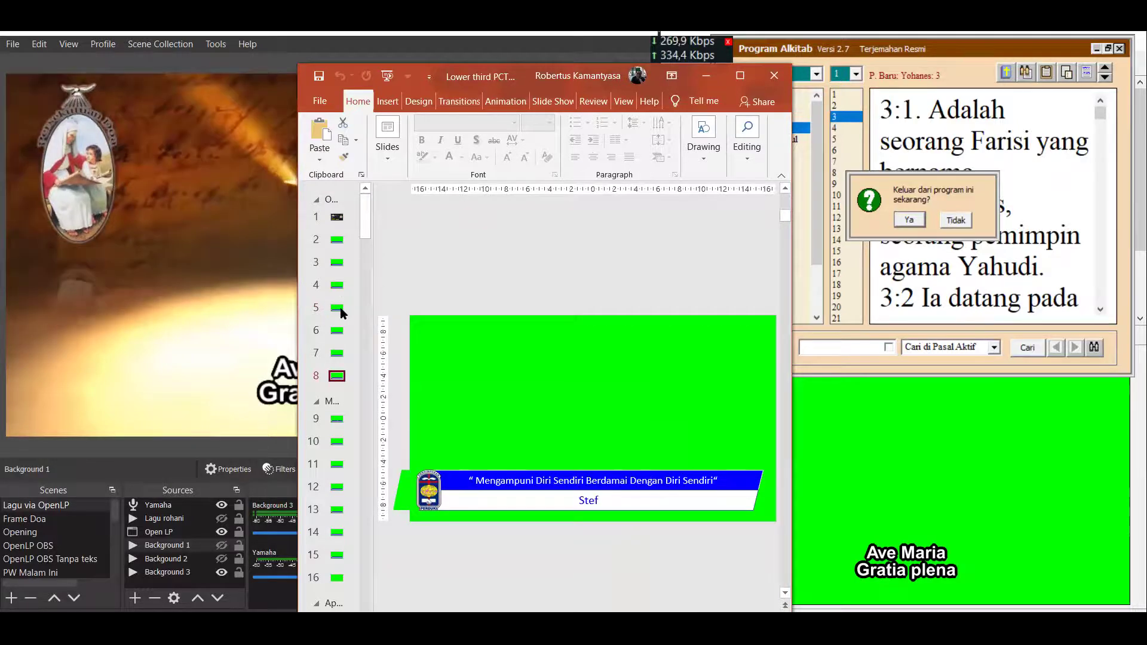
# Go back to slide 5, run the slide show from there, and close the show window.
pyautogui.press('Up')
pyautogui.press('Up')
pyautogui.press('Up')
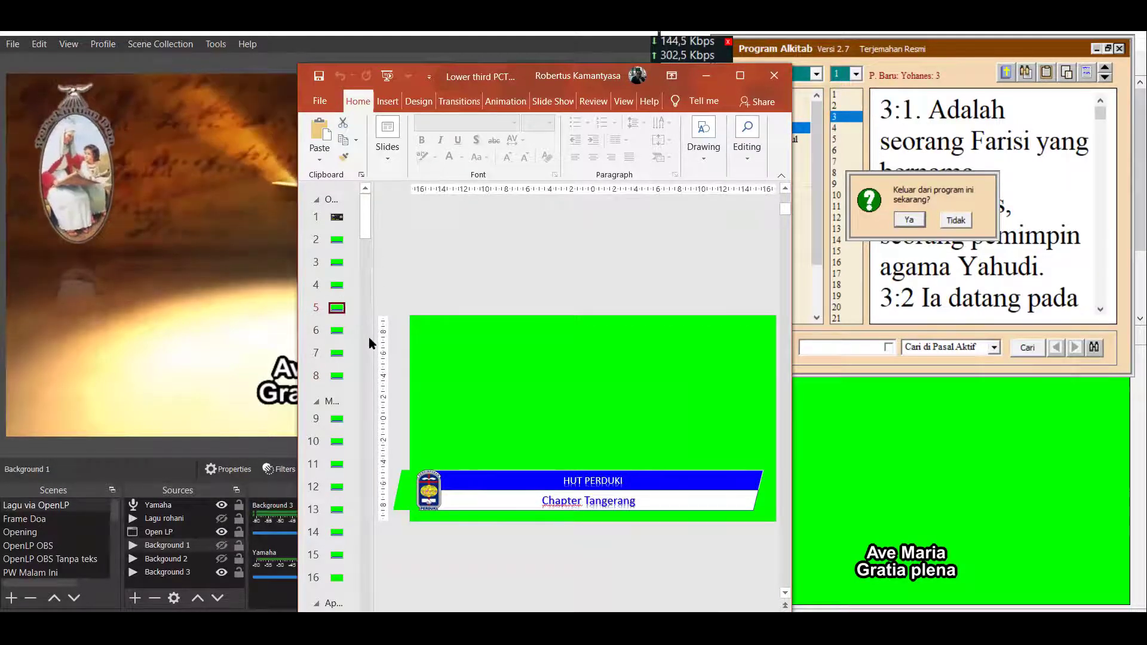
pyautogui.hotkey('shift', 'F5')
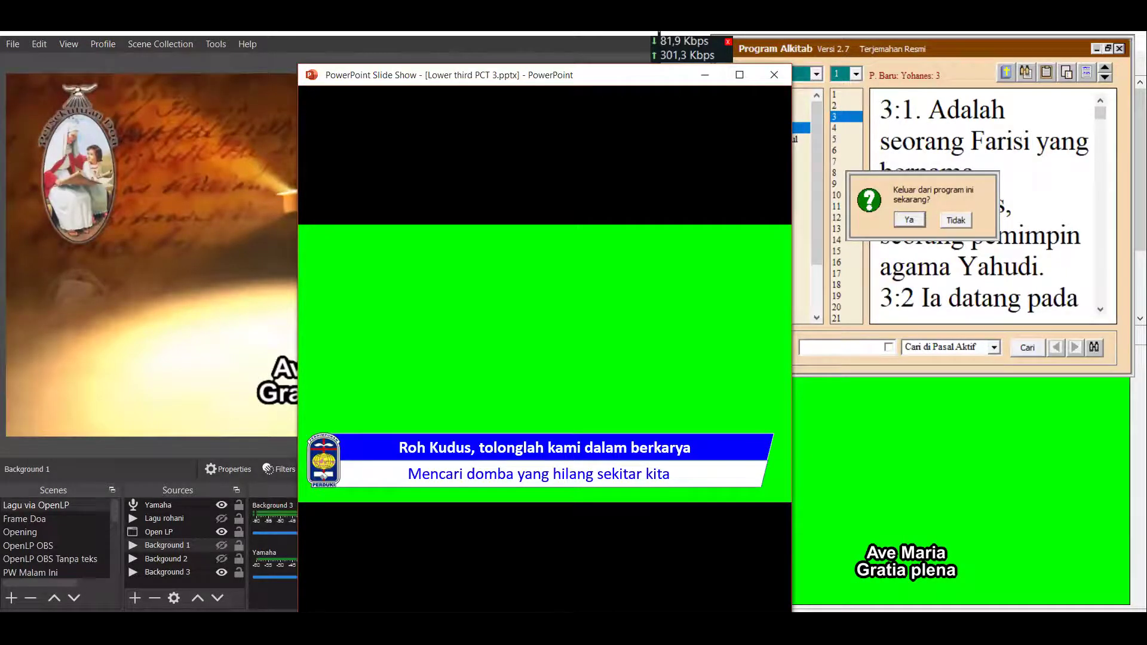
pyautogui.click(773, 75)
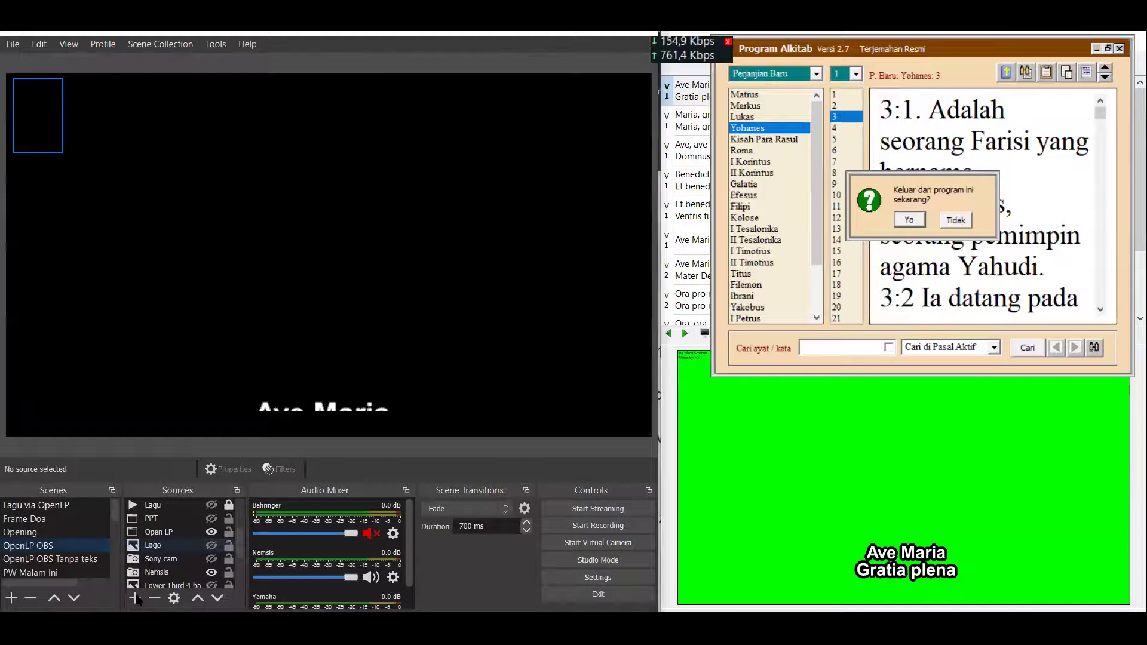
# In the OpenLP OBS scene, examine the available source types and the Logo source's image file setting without changing anything.
pyautogui.click(136, 599)
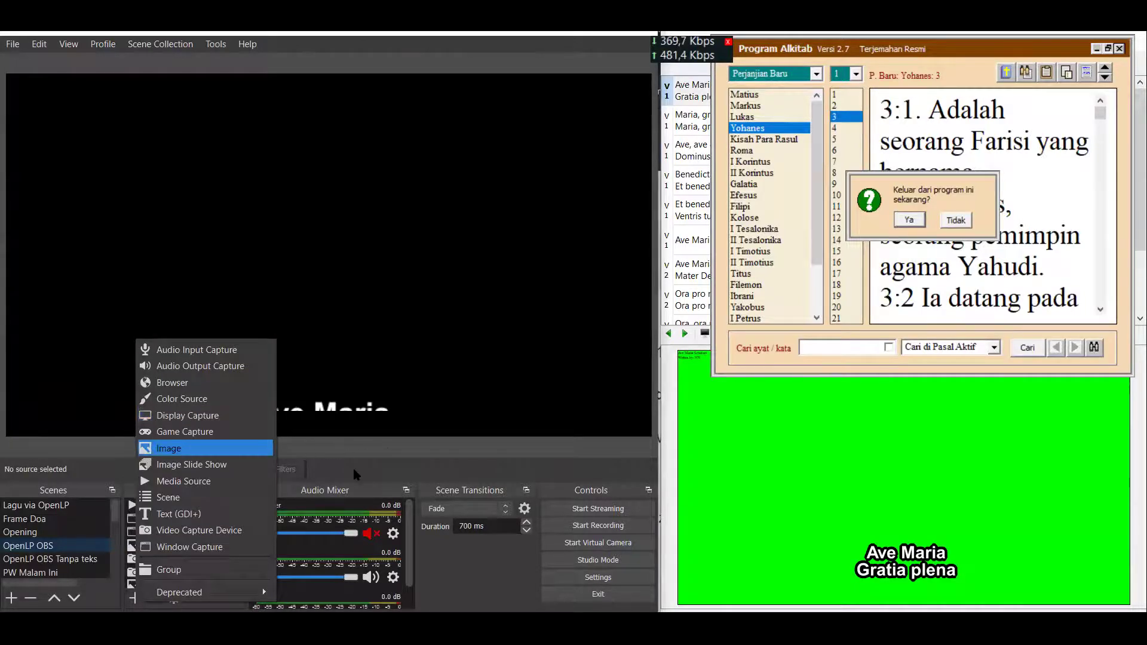
pyautogui.press('Escape')
pyautogui.doubleClick(153, 545)
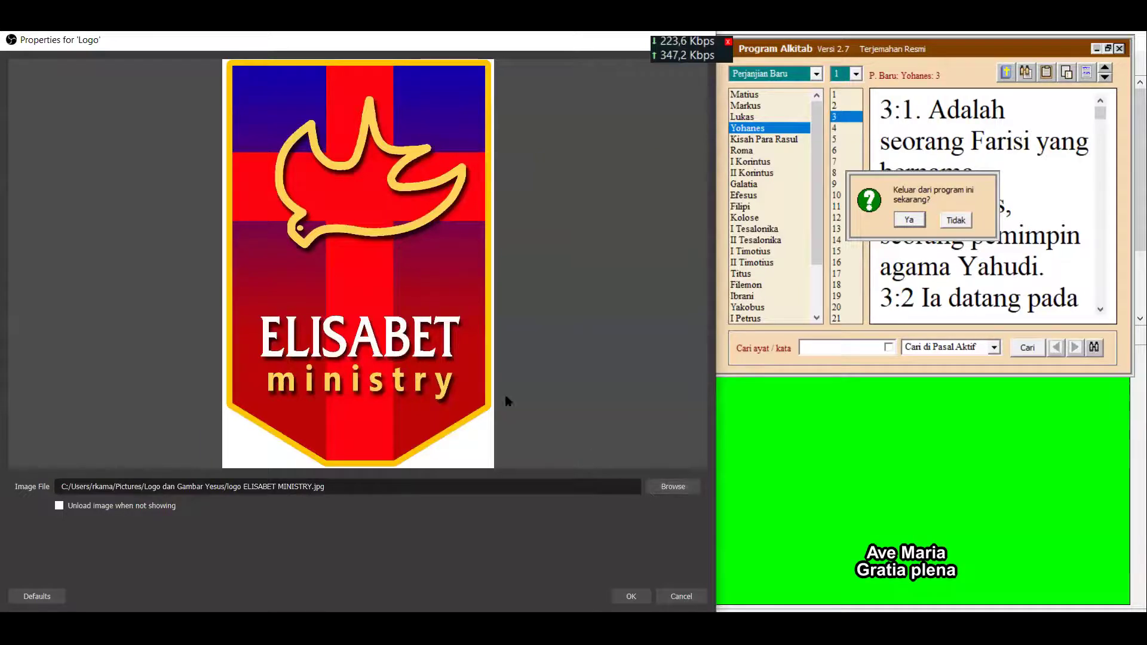
pyautogui.click(673, 488)
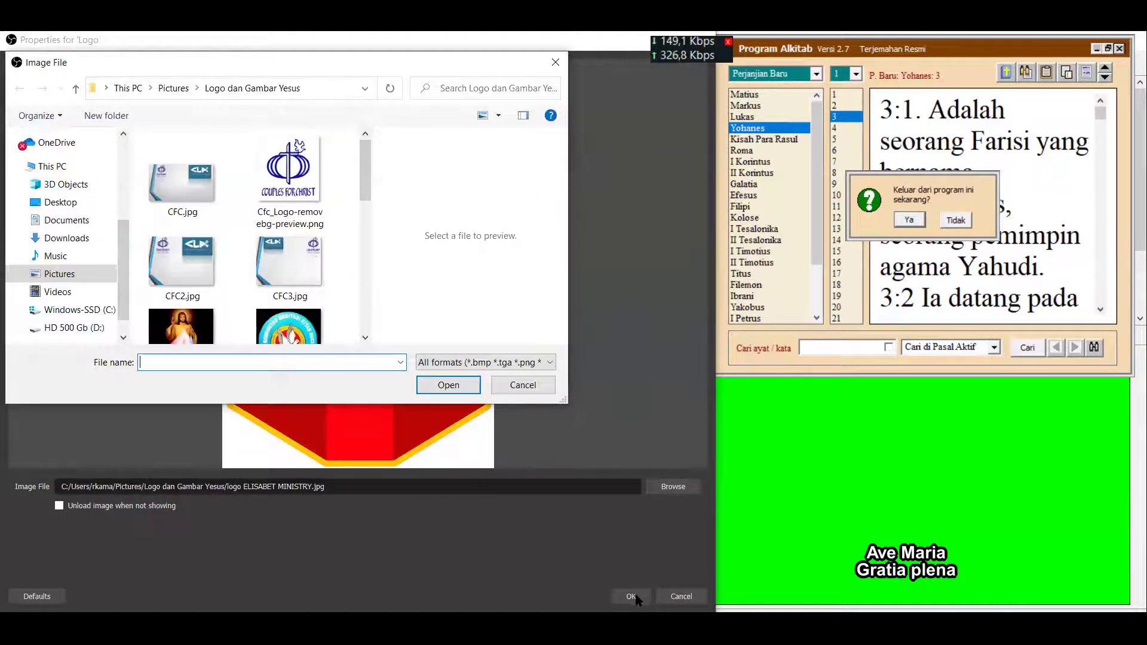
pyautogui.click(674, 601)
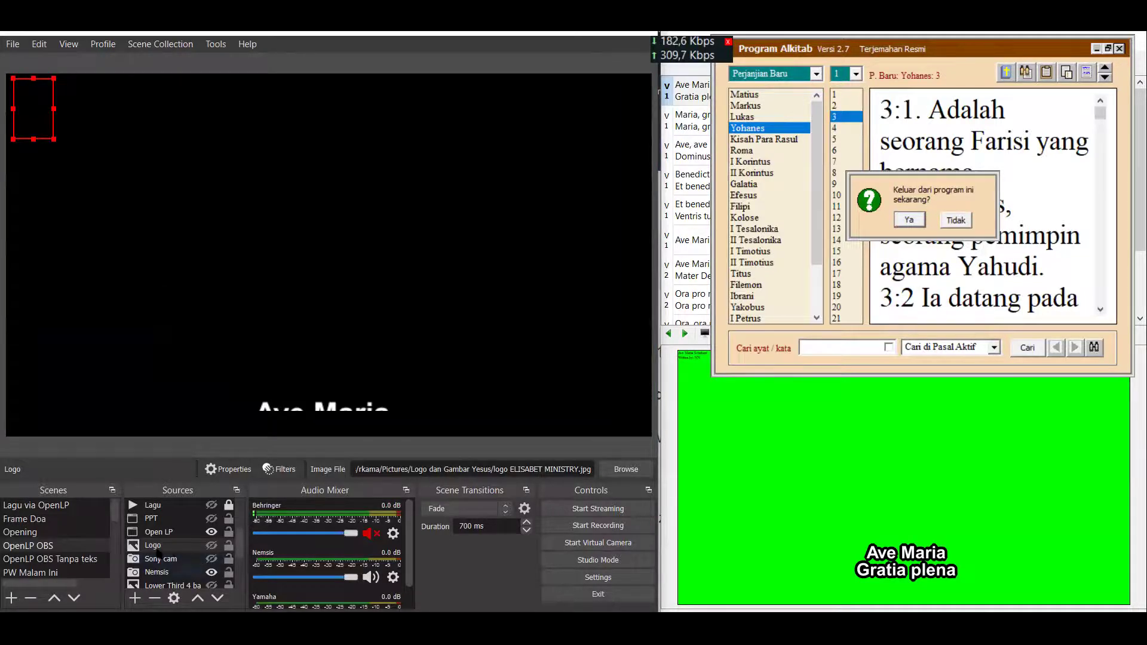
pyautogui.scroll(2, 179, 515)
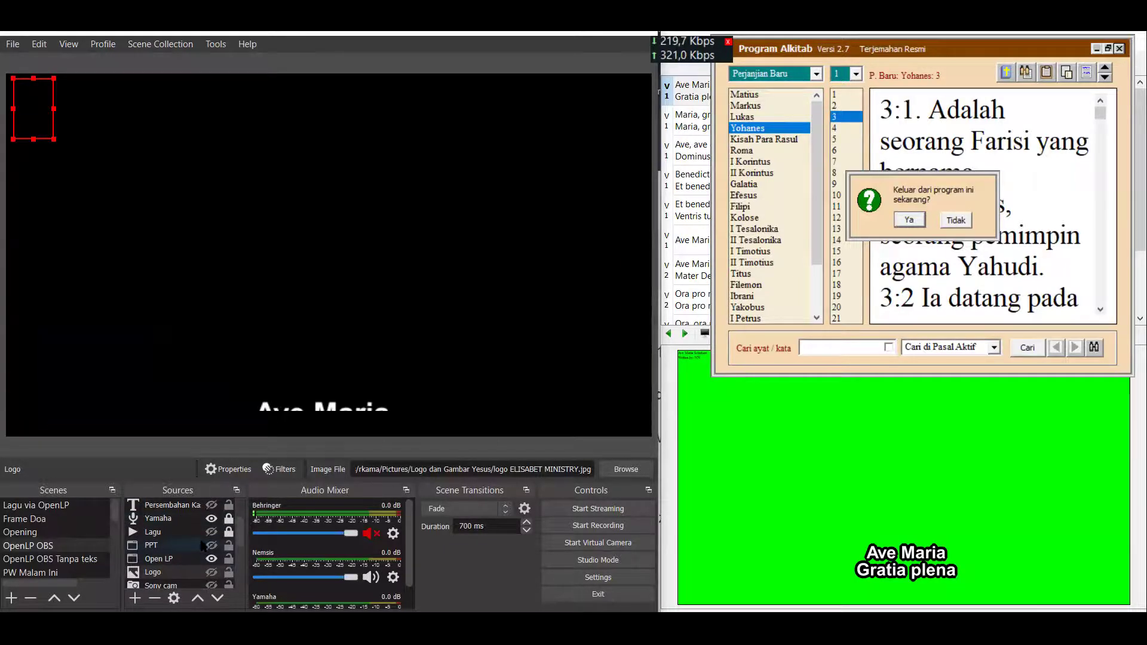
pyautogui.scroll(-1, 202, 545)
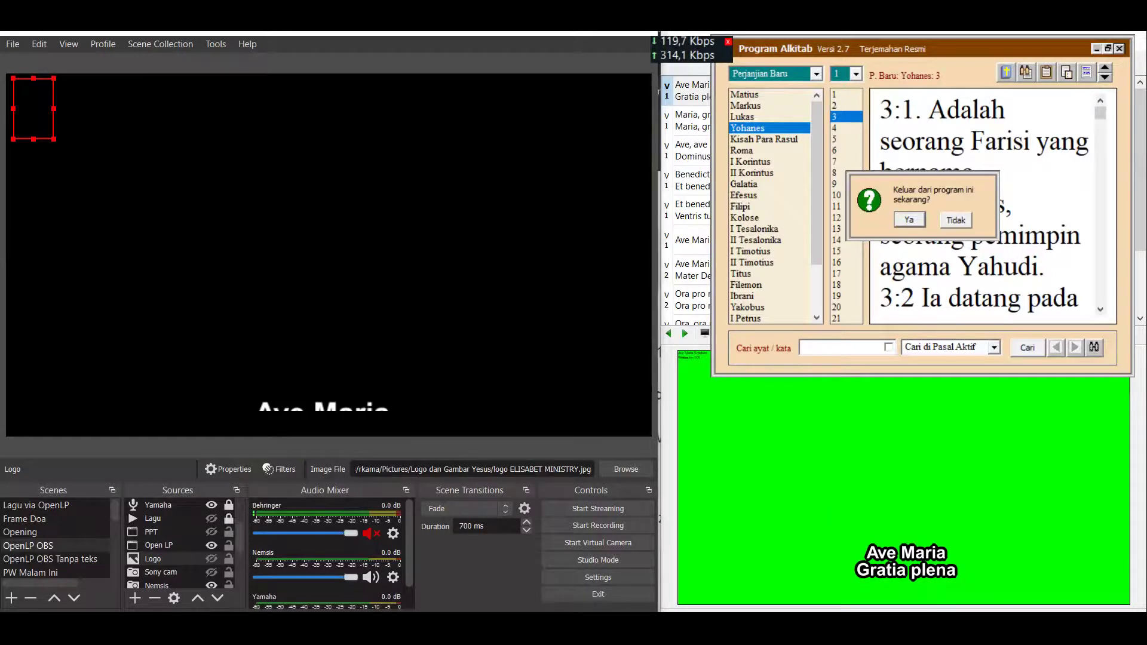
# View the Rekaman dari Browser and Rekaman dari Zoom Screen scenes, ending on Rekaman dari Zoom Screen.
pyautogui.scroll(-5, 63, 549)
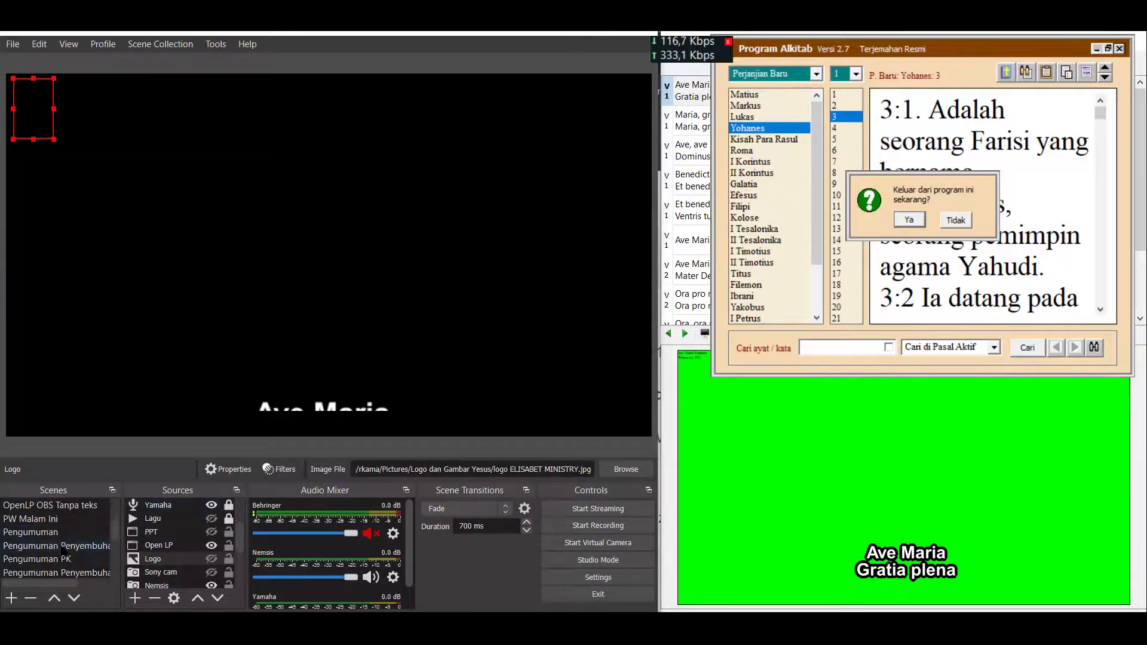
pyautogui.click(62, 546)
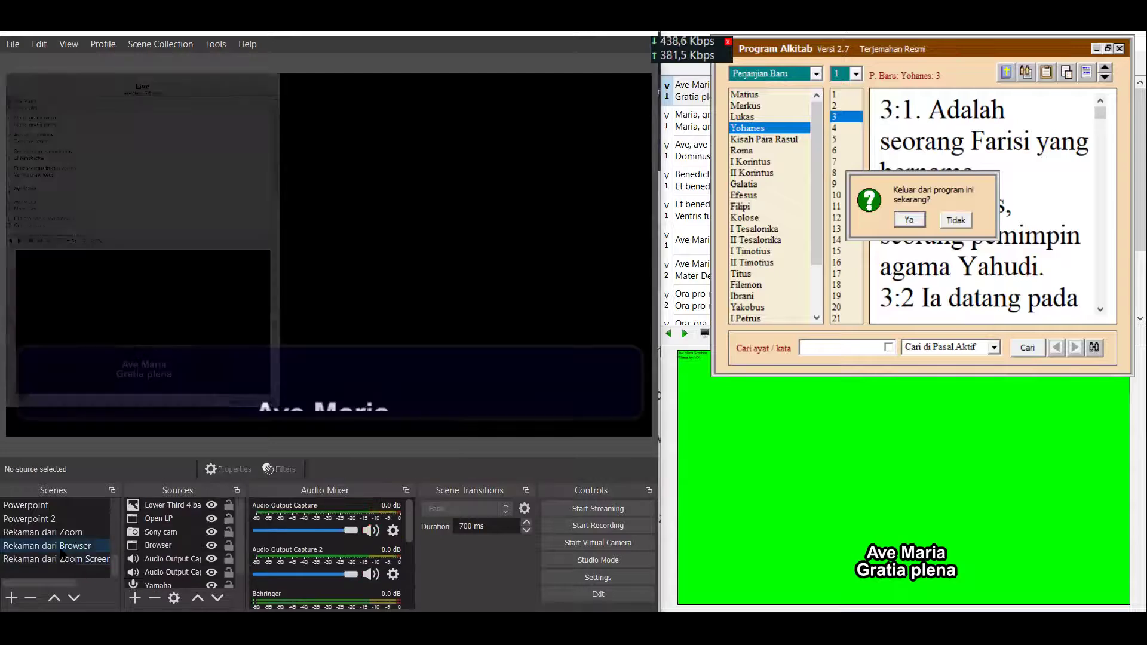
pyautogui.click(64, 560)
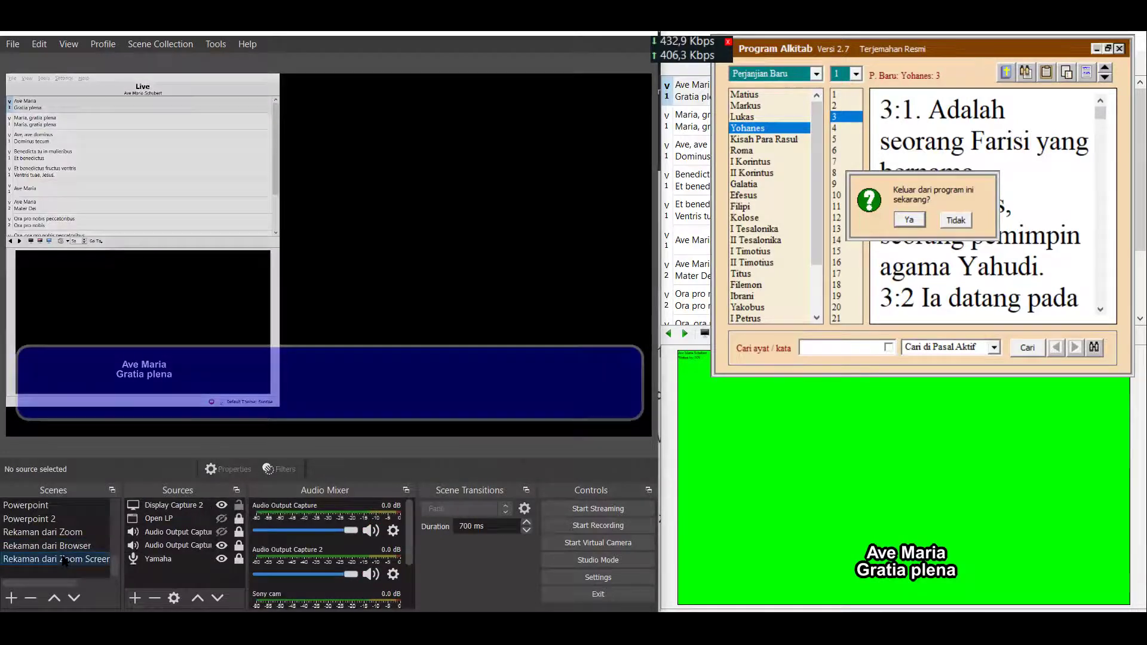
pyautogui.click(61, 548)
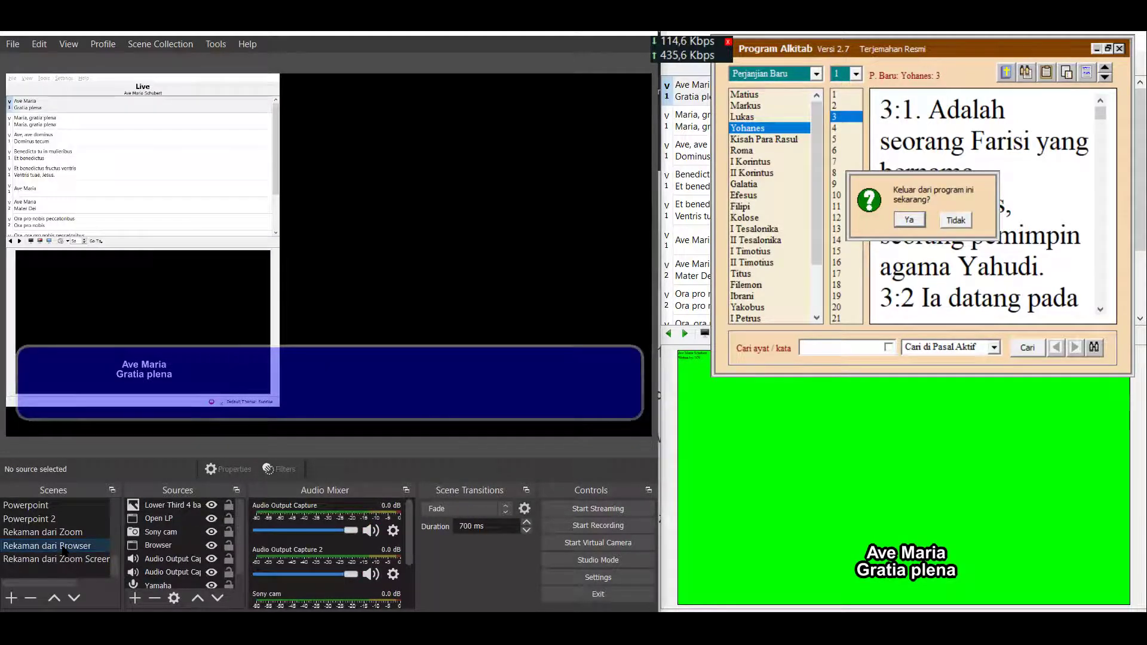
pyautogui.click(63, 559)
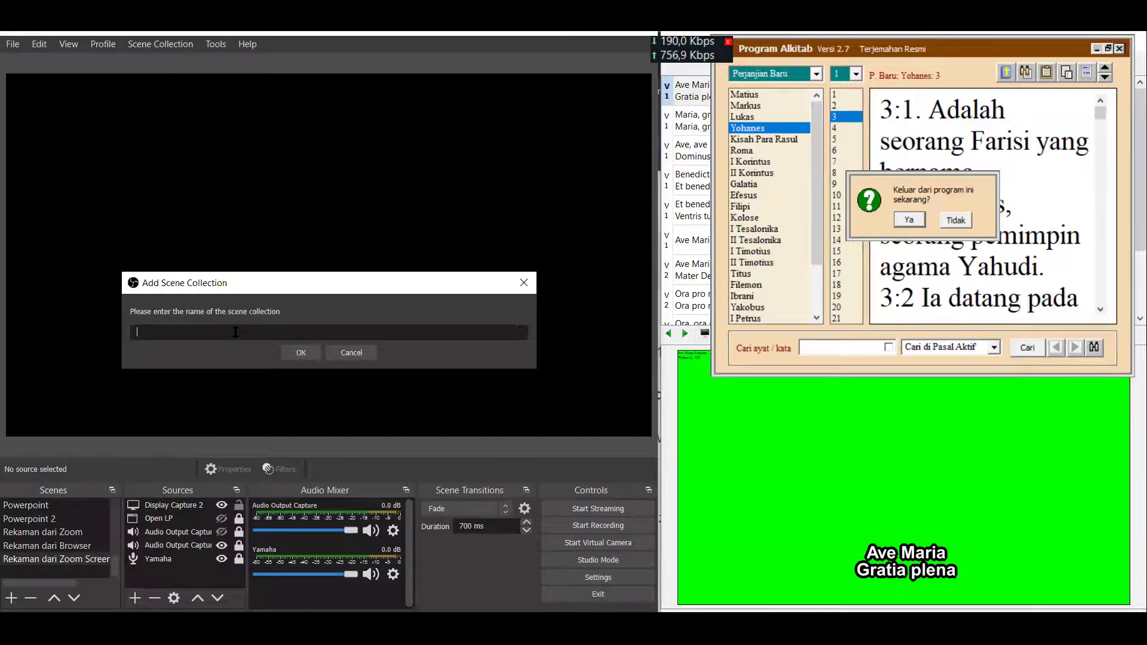
# Create a new scene collection and add a window capture named Openlp of the OpenLP 2.4 - Temporary.osz window to its scene.
pyautogui.press('Return')
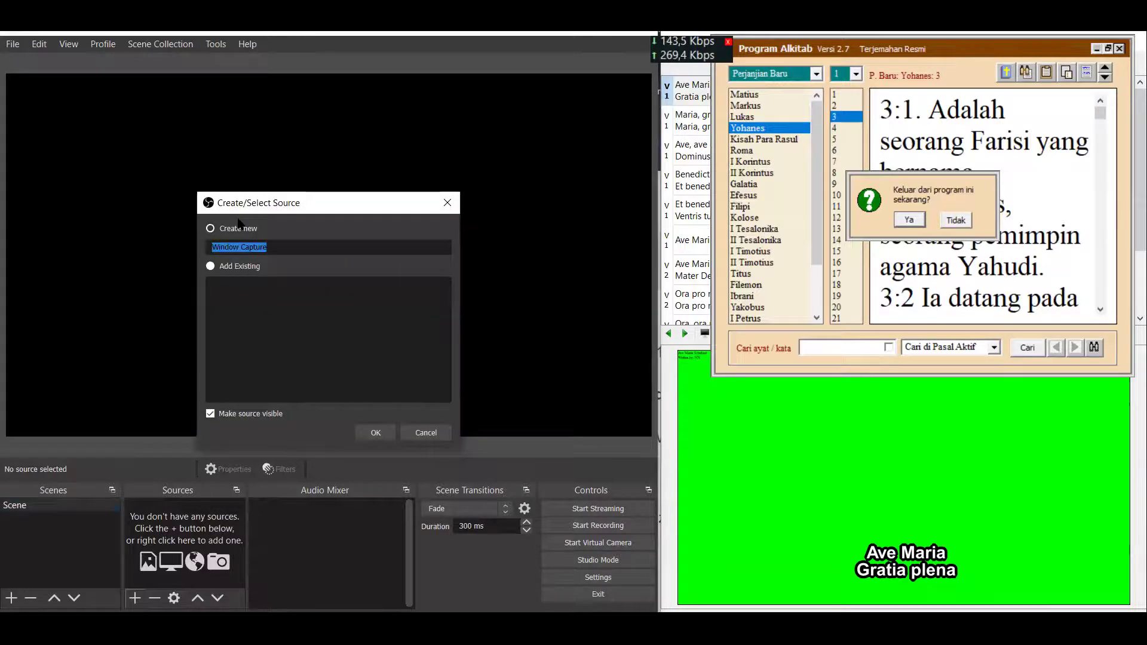
pyautogui.write('Openlp')
pyautogui.click(366, 432)
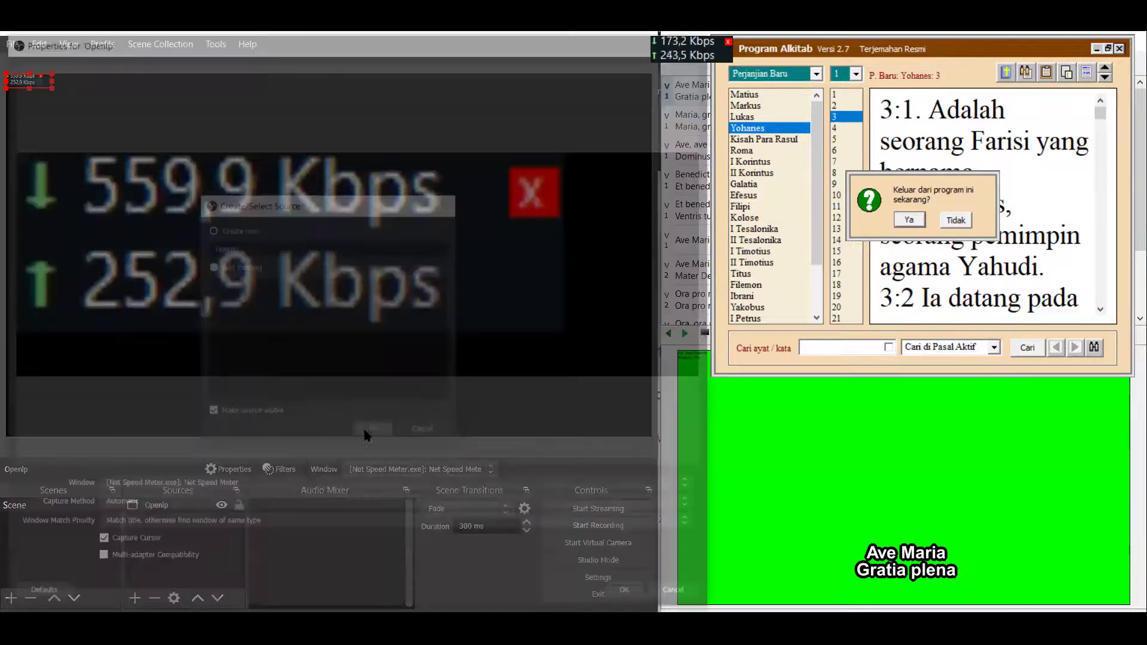
pyautogui.click(378, 485)
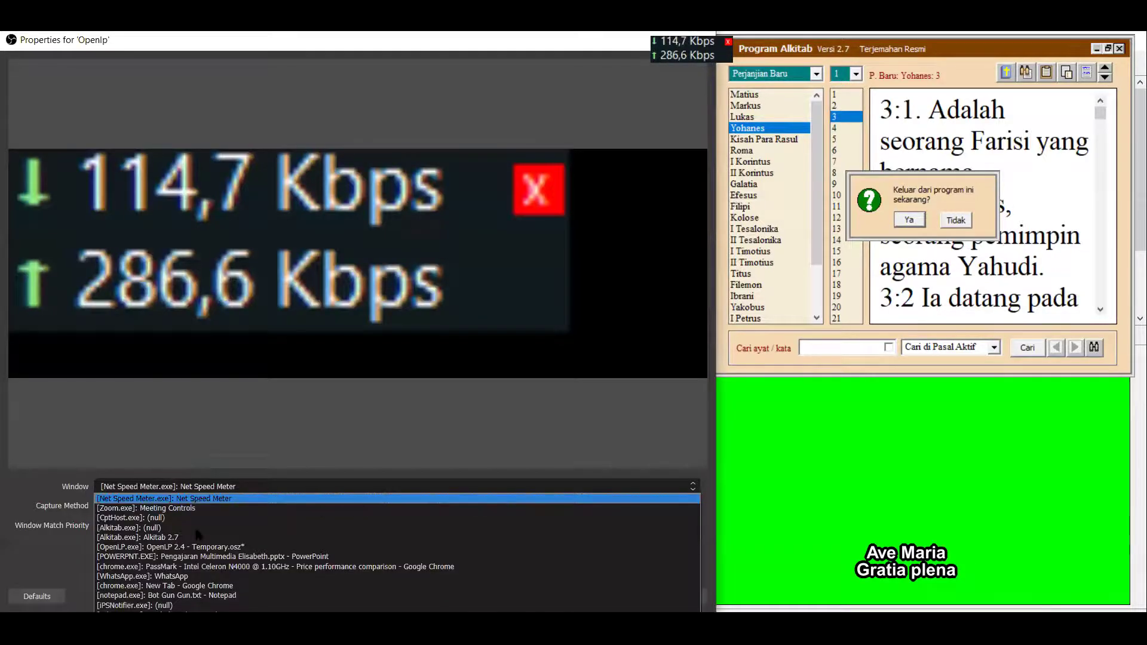
pyautogui.click(160, 547)
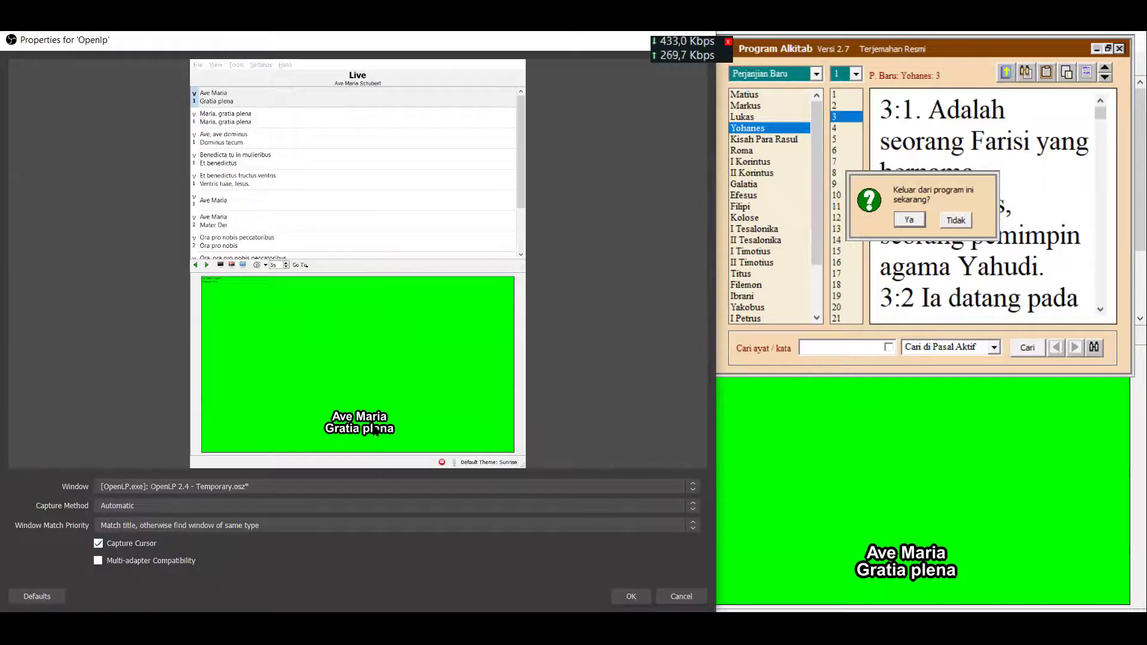
pyautogui.click(629, 595)
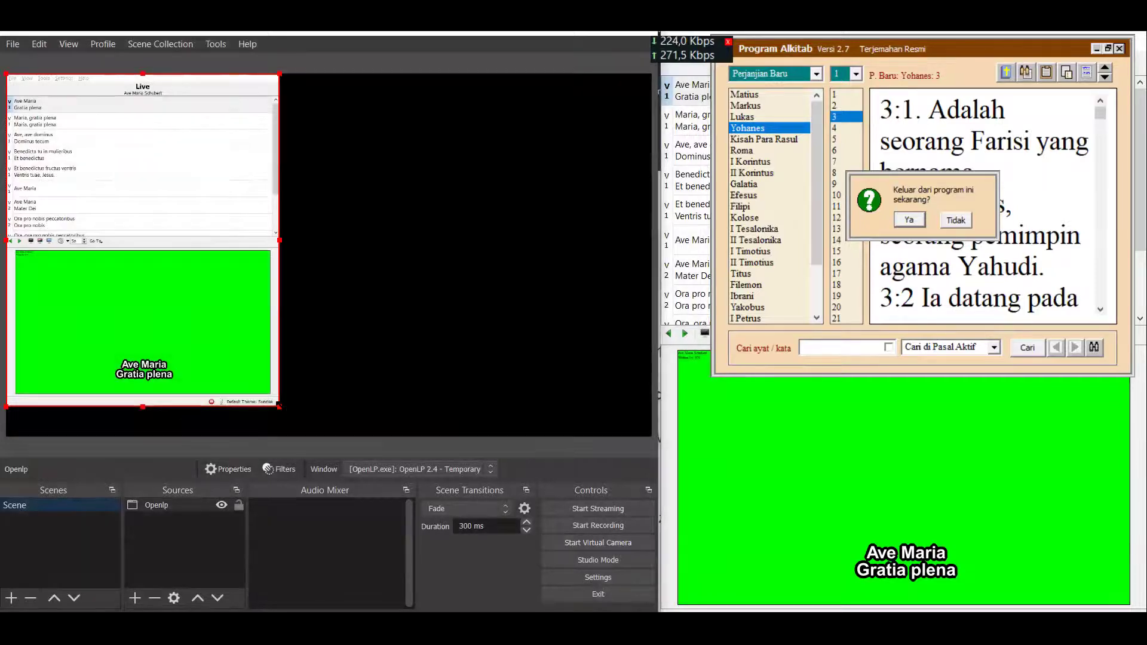
# Crop the Openlp source on all four sides to the green live preview and move it to the canvas's left edge.
pyautogui.press('alt')
pyautogui.moveTo(143, 401); pyautogui.dragTo(143, 396)
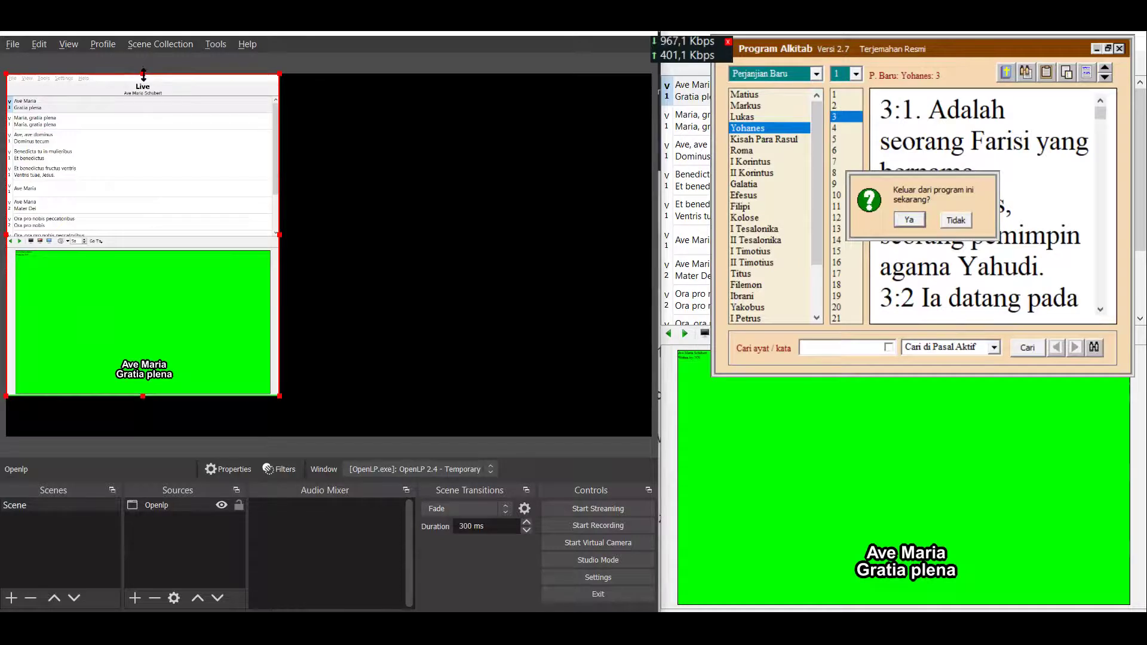
pyautogui.moveTo(143, 74); pyautogui.dragTo(128, 253)
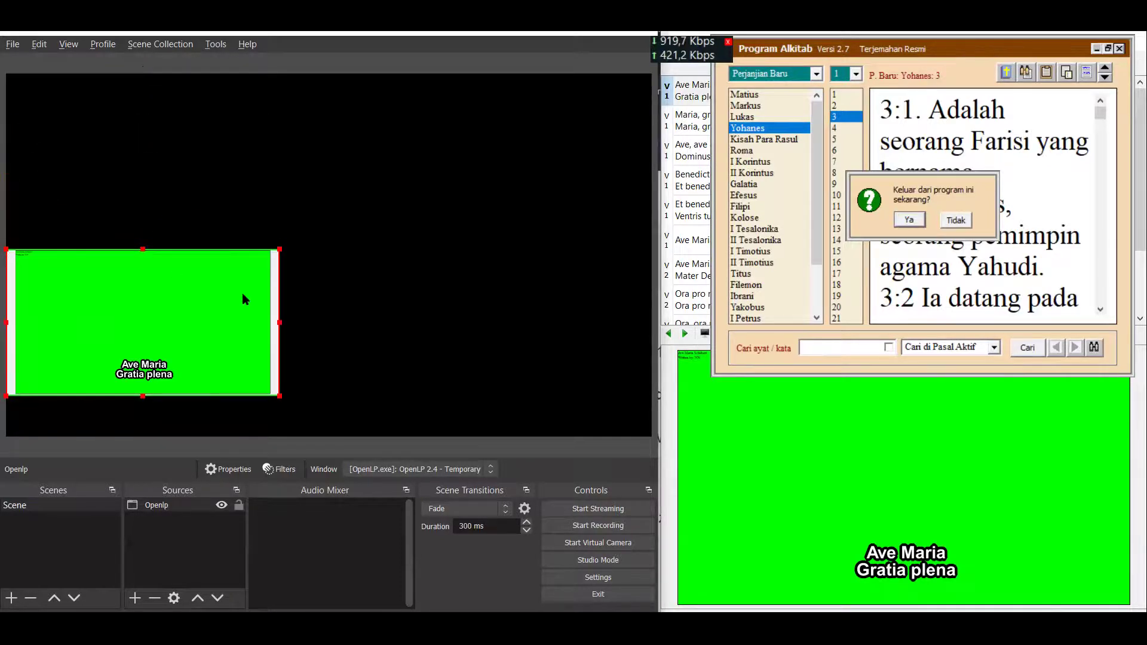
pyautogui.moveTo(275, 317); pyautogui.dragTo(270, 324)
pyautogui.moveTo(6, 322); pyautogui.dragTo(72, 217)
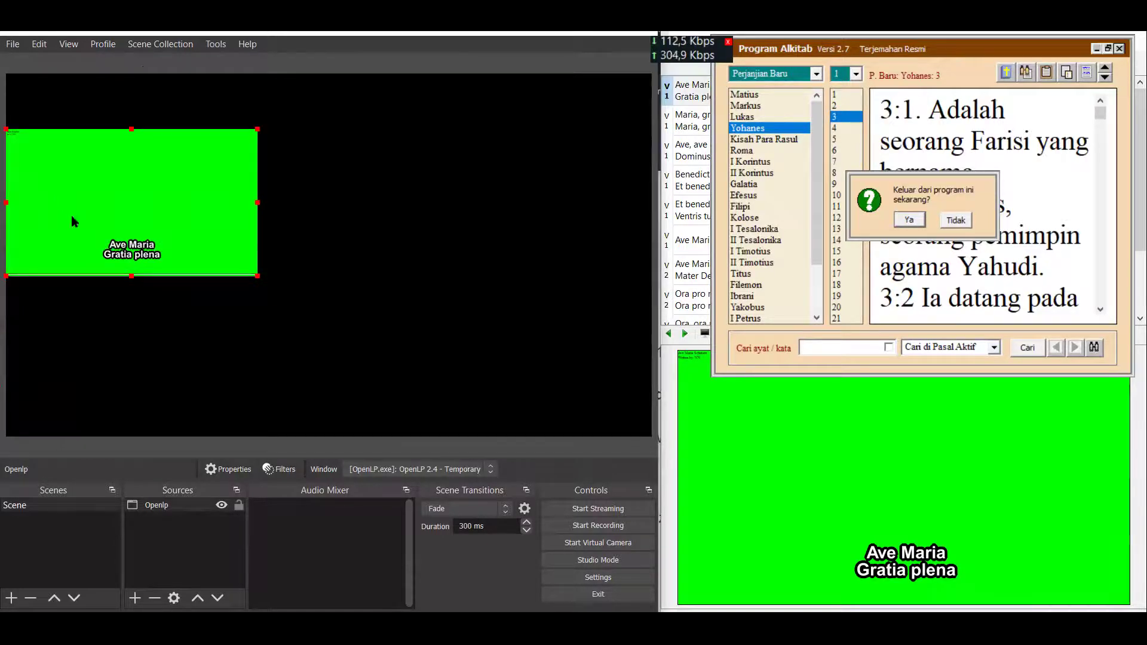
# Enlarge the Openlp source to the canvas's full height, trim the white strip along its bottom edge and align it with the canvas's left edge.
pyautogui.press('Up')
pyautogui.press('Up')
pyautogui.moveTo(257, 275); pyautogui.dragTo(502, 332)
pyautogui.moveTo(502, 280); pyautogui.dragTo(497, 227)
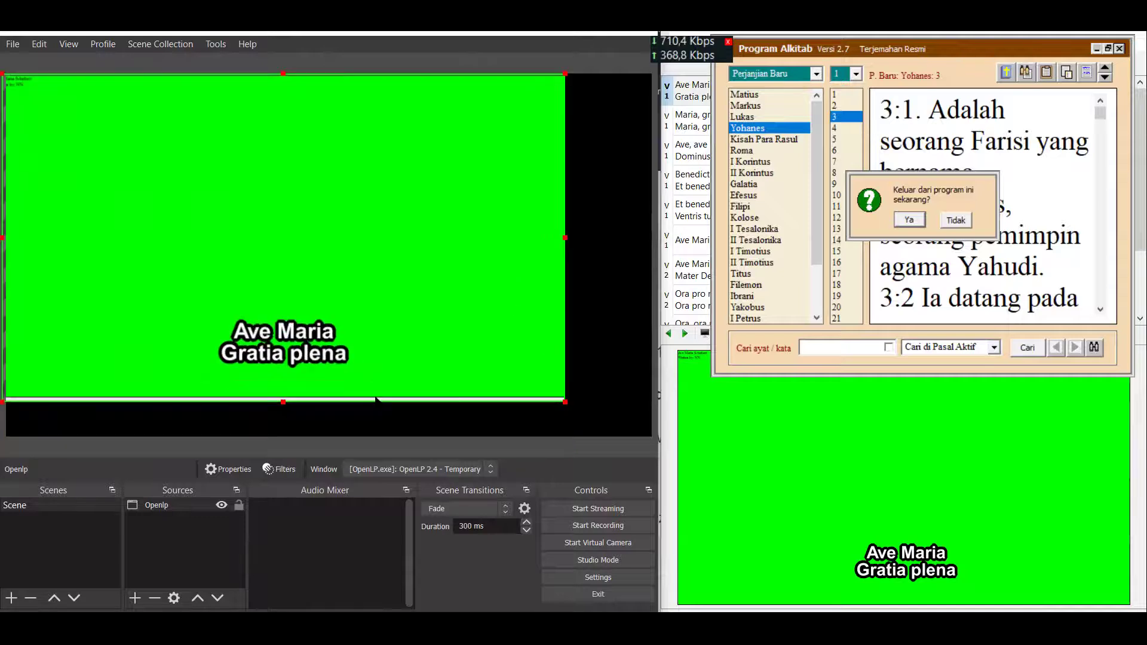
pyautogui.moveTo(286, 398); pyautogui.dragTo(284, 394)
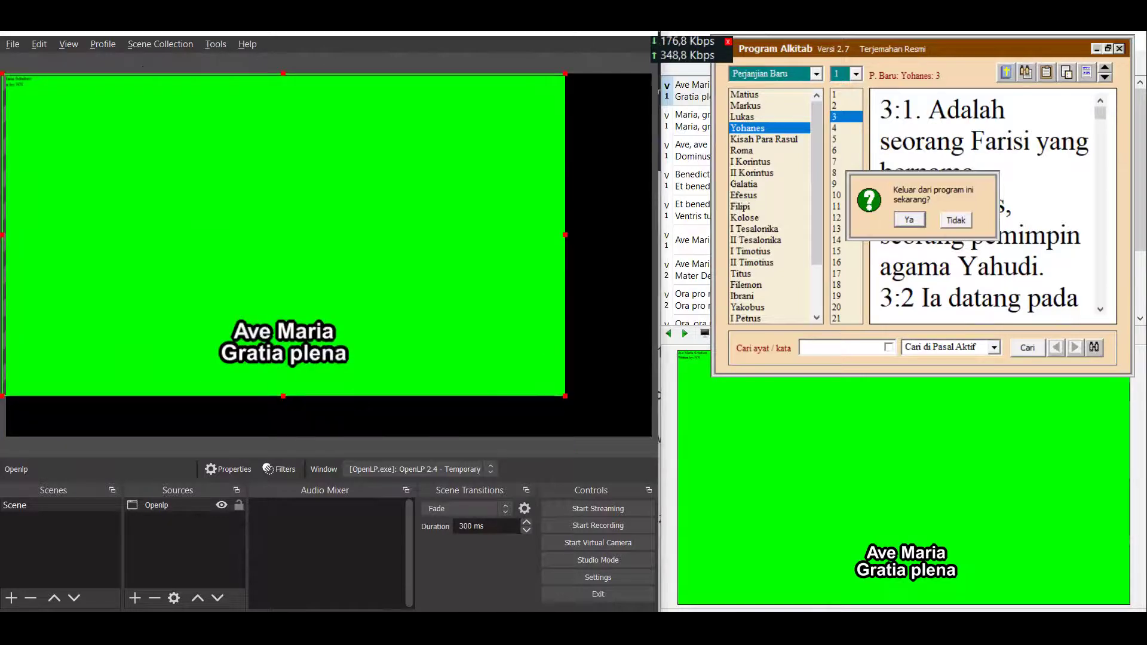
pyautogui.moveTo(564, 394); pyautogui.dragTo(635, 420)
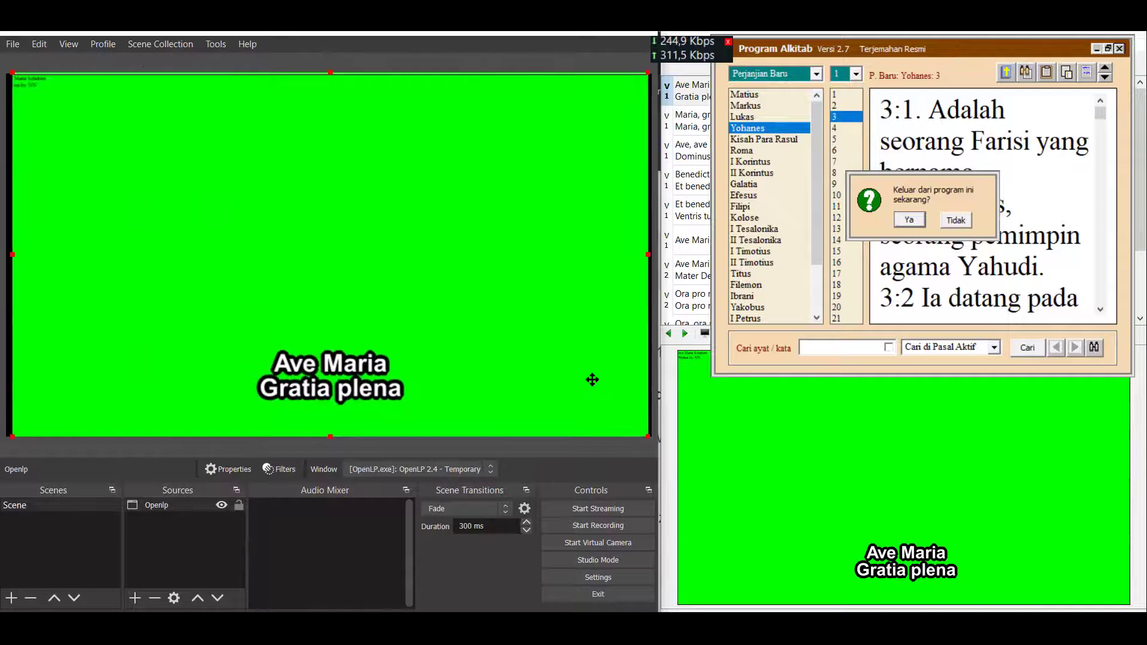
pyautogui.moveTo(581, 375); pyautogui.dragTo(584, 376)
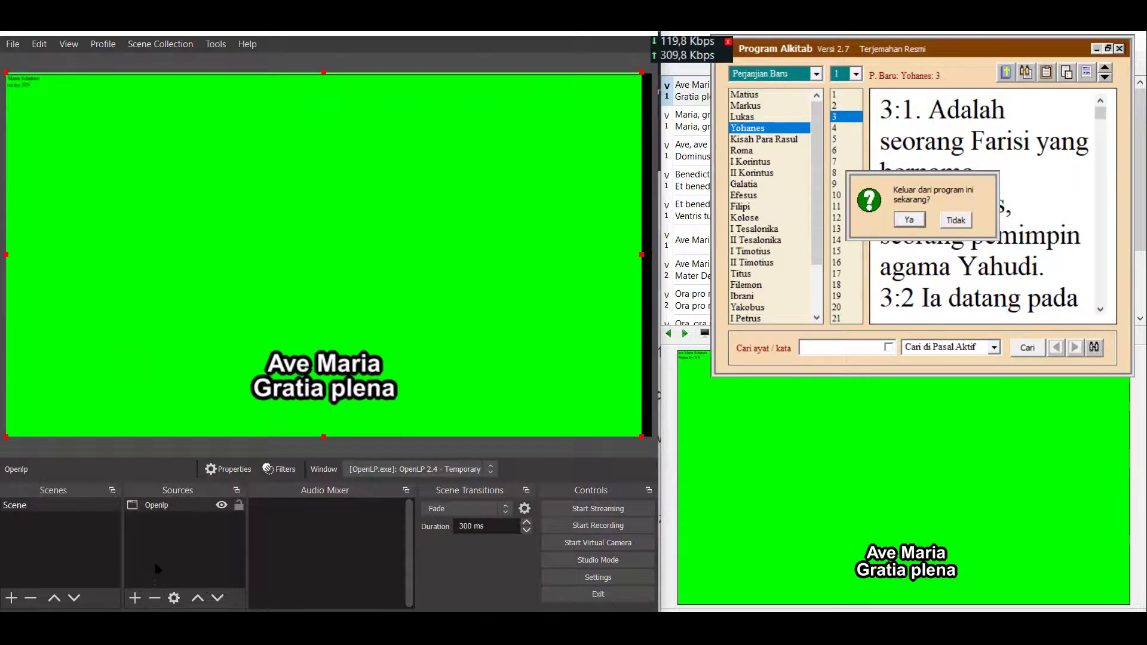
# Add a Chroma Key filter with the green key color to the Openlp source.
pyautogui.click(279, 471)
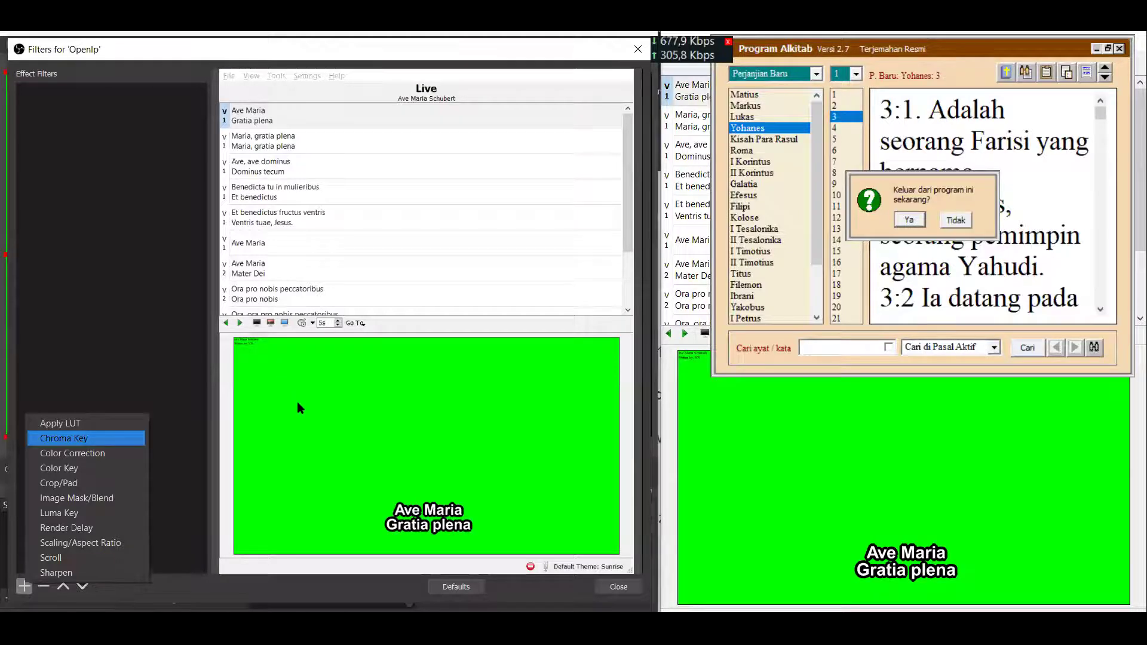
pyautogui.press('Return')
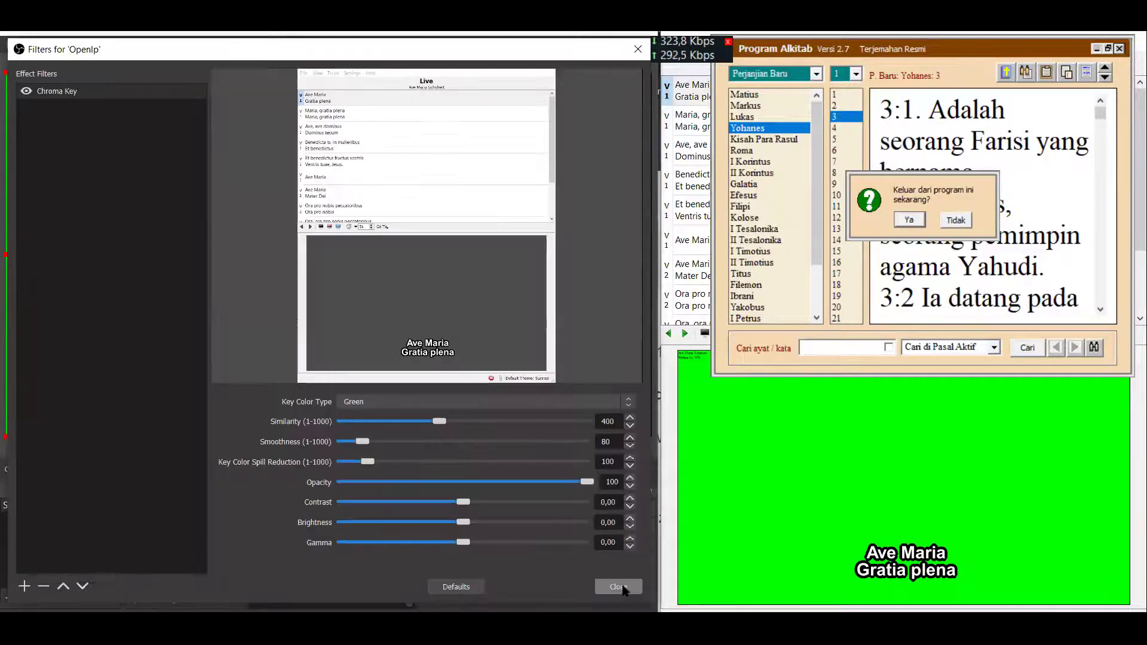
pyautogui.press('Escape')
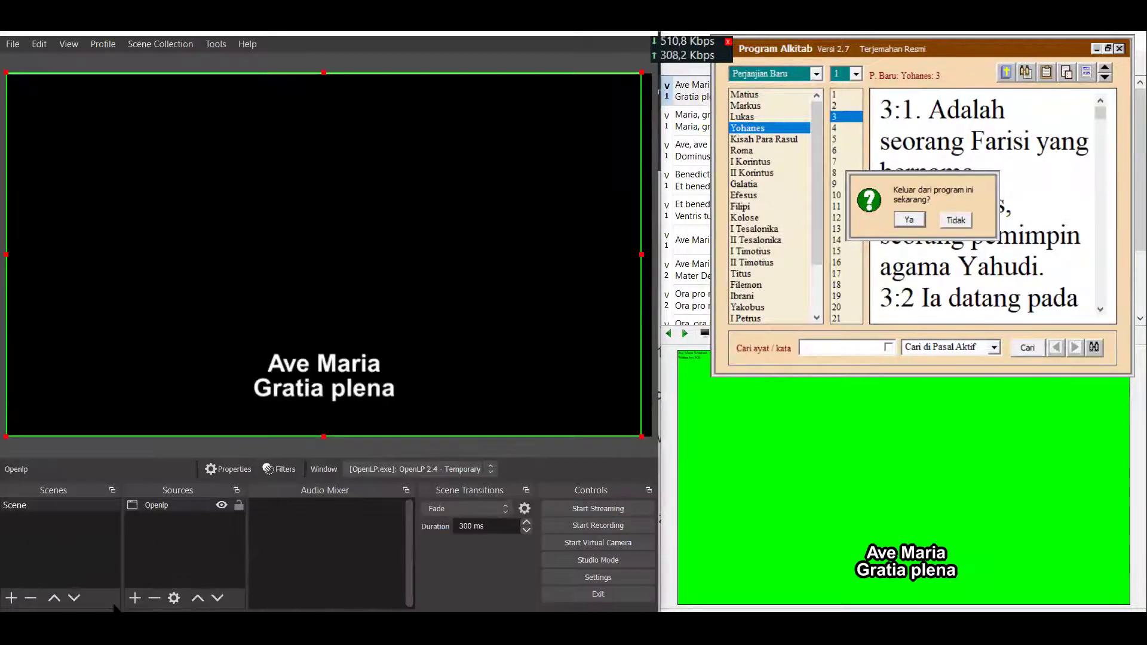
# Add a video capture device source named Web cam that uses the Integrated Camera device.
pyautogui.click(143, 601)
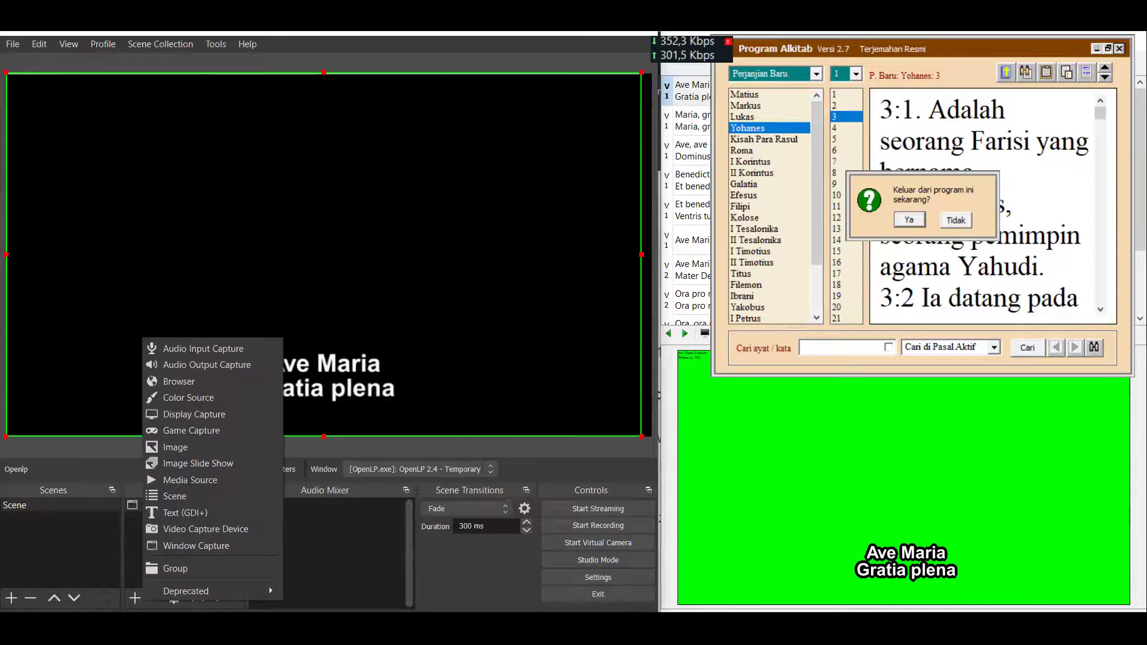
pyautogui.click(182, 528)
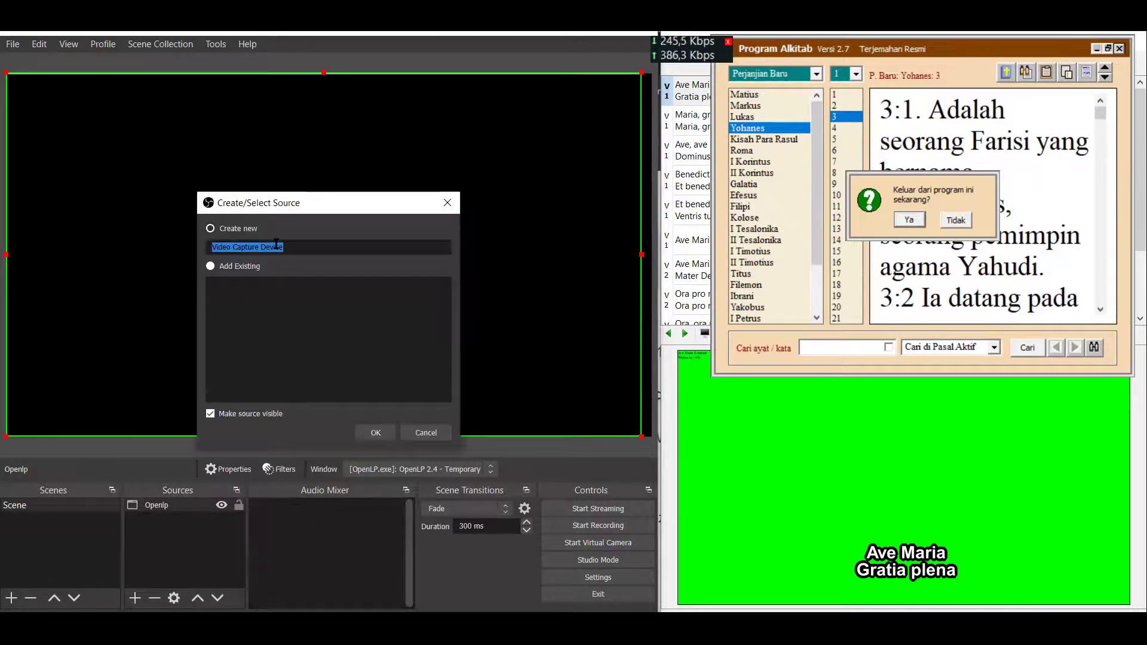
pyautogui.write('Web cm')
pyautogui.press('BackSpace')
pyautogui.write('a')
pyautogui.press('BackSpace')
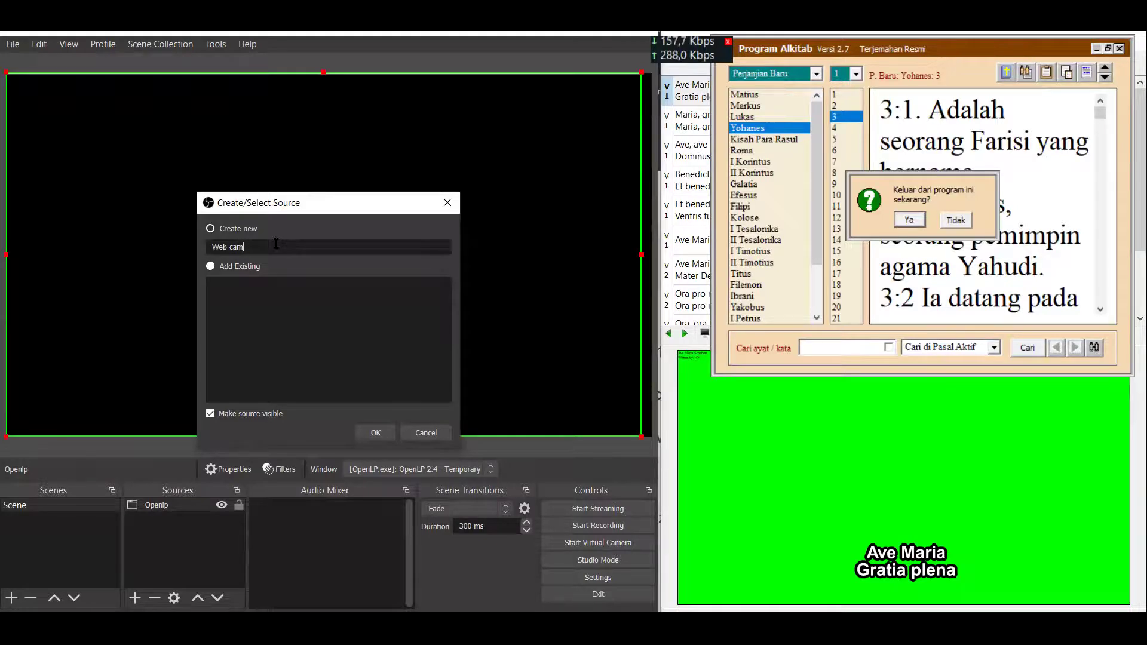
pyautogui.click(376, 432)
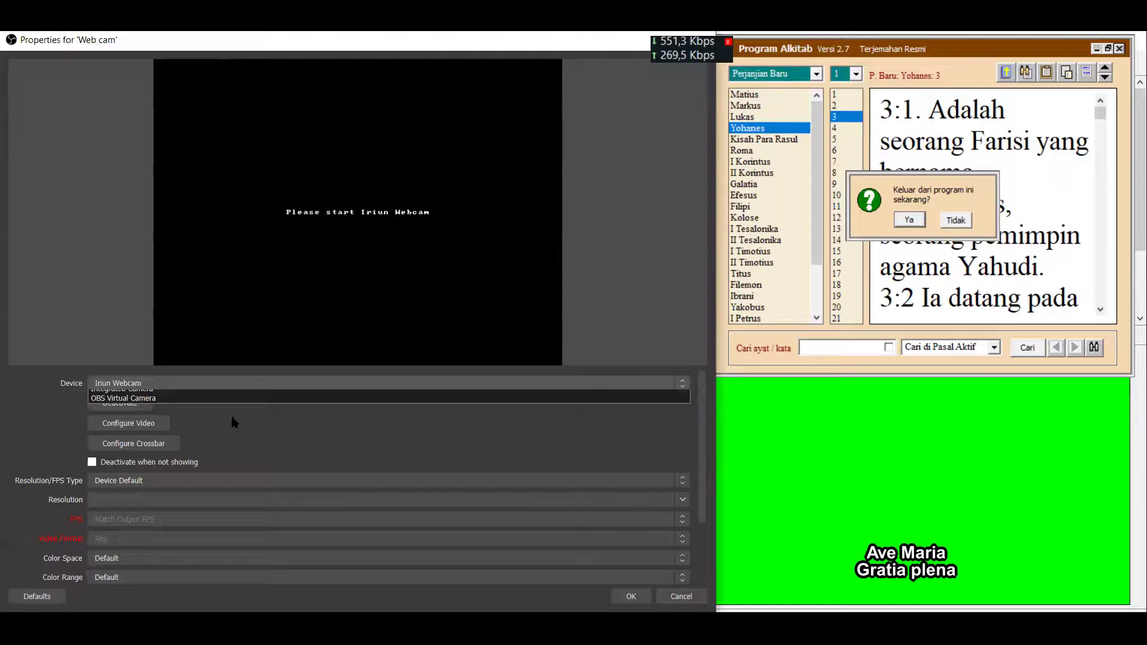
pyautogui.click(232, 383)
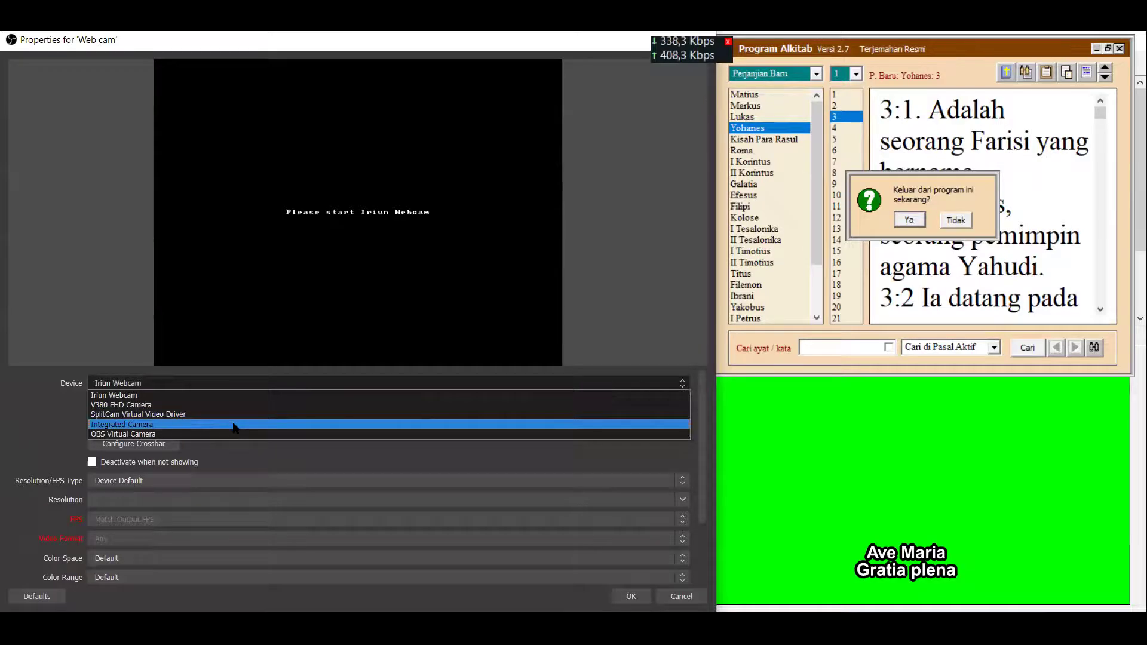
pyautogui.click(234, 425)
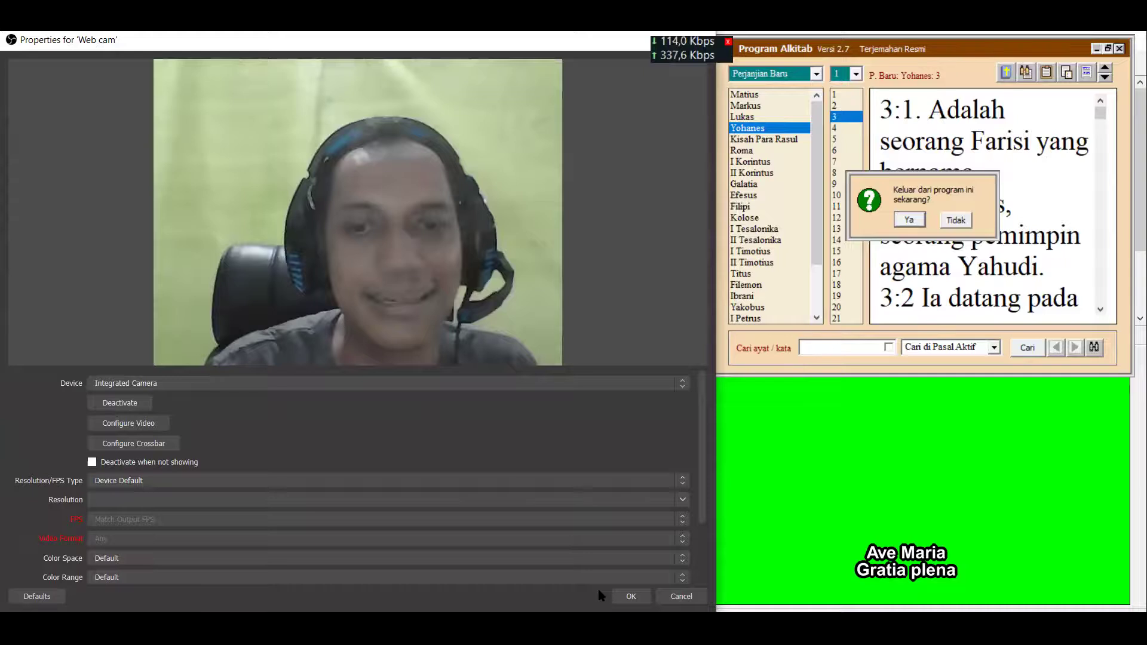
pyautogui.click(629, 596)
# Enlarge the Web cam source to nearly the canvas height, center it, and place it below Openlp in the source order.
pyautogui.moveTo(221, 234); pyautogui.dragTo(476, 426)
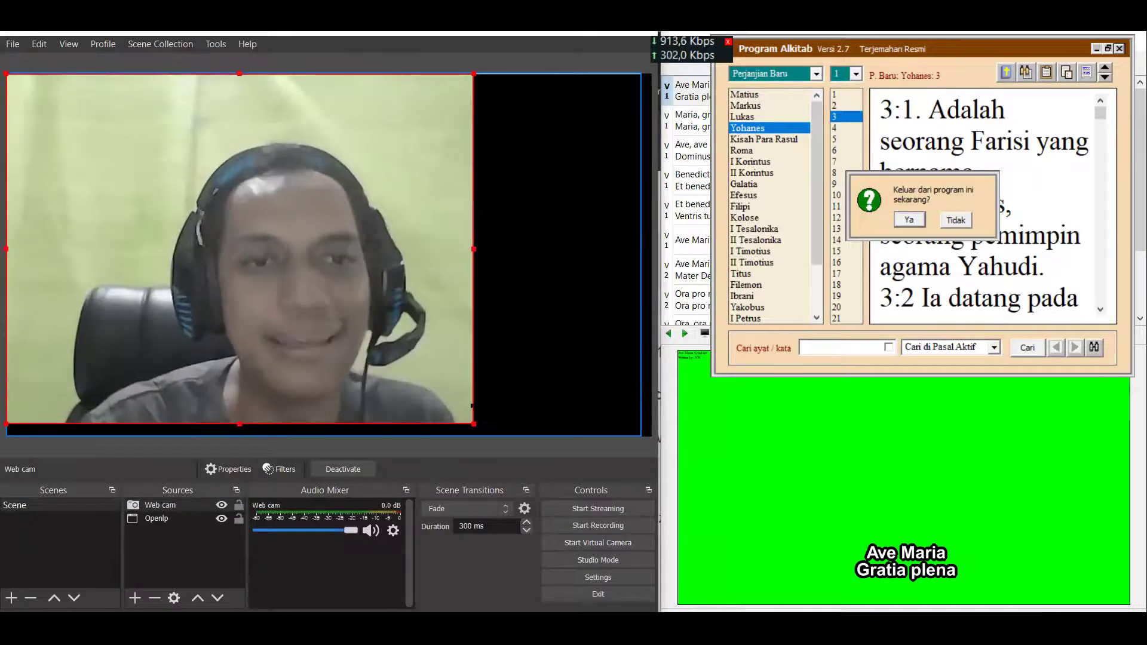
pyautogui.moveTo(401, 341); pyautogui.dragTo(460, 319)
pyautogui.moveTo(170, 508); pyautogui.dragTo(169, 523)
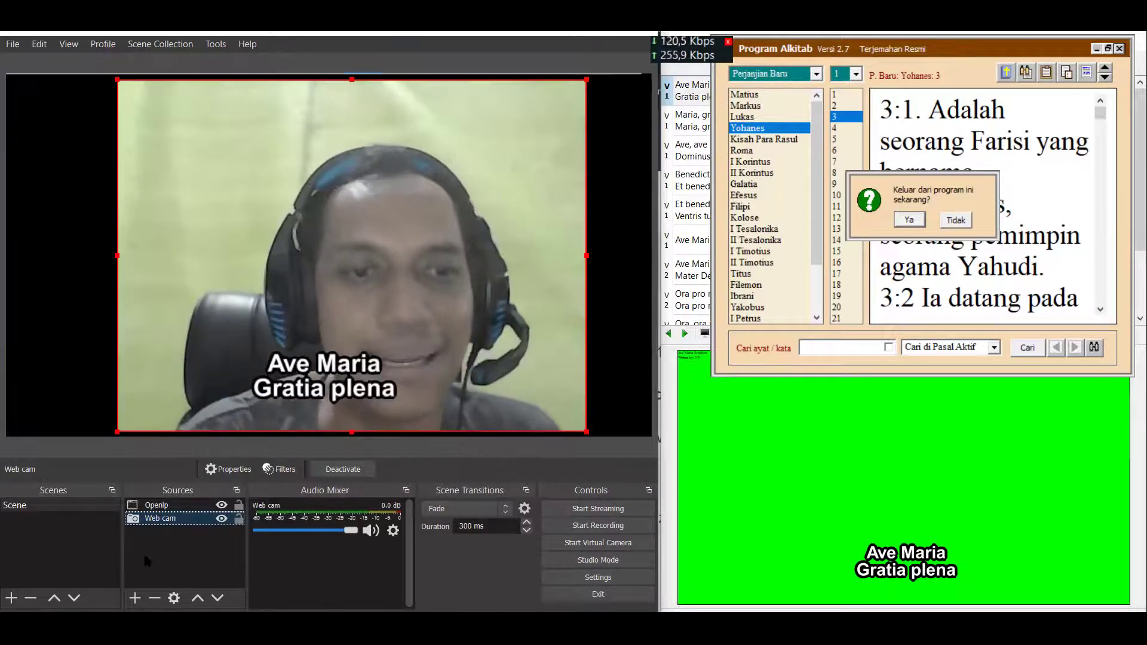
# Add an audio input capture source with the default name, using the Trrs Mic (Realtek(R) Audio) device.
pyautogui.click(135, 599)
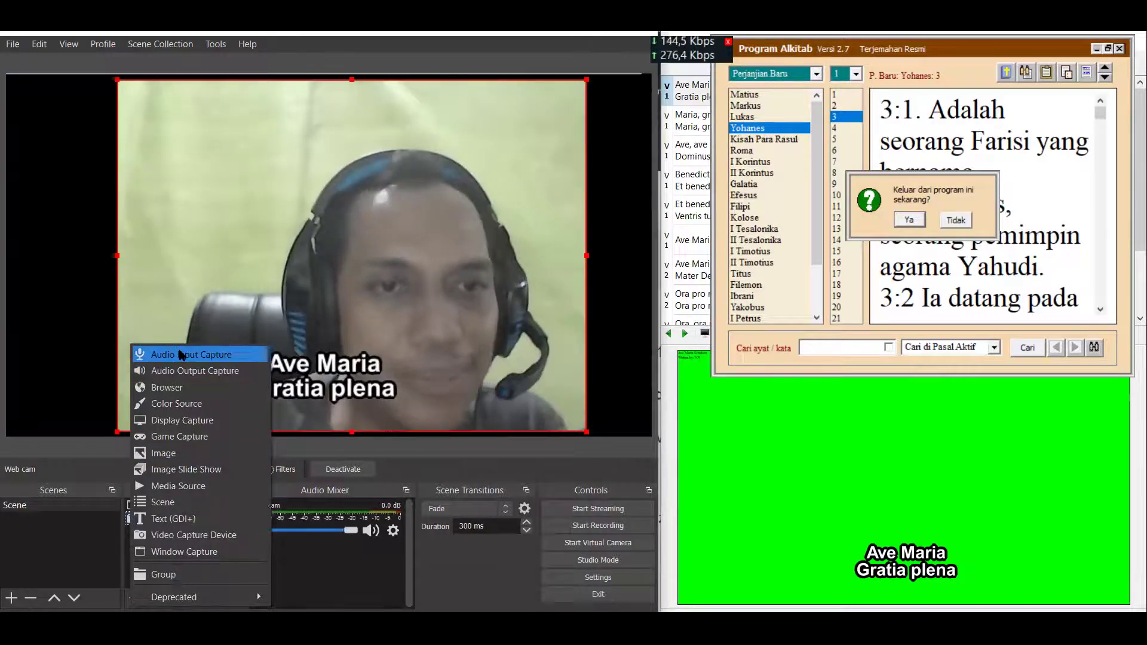
pyautogui.click(170, 355)
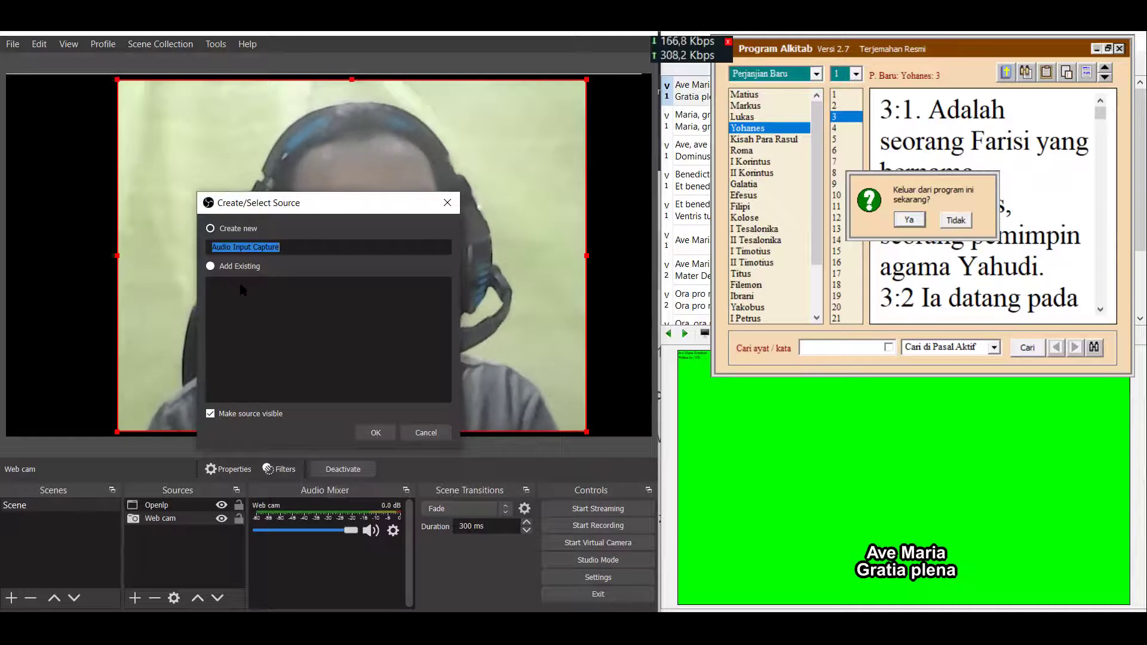
pyautogui.click(376, 433)
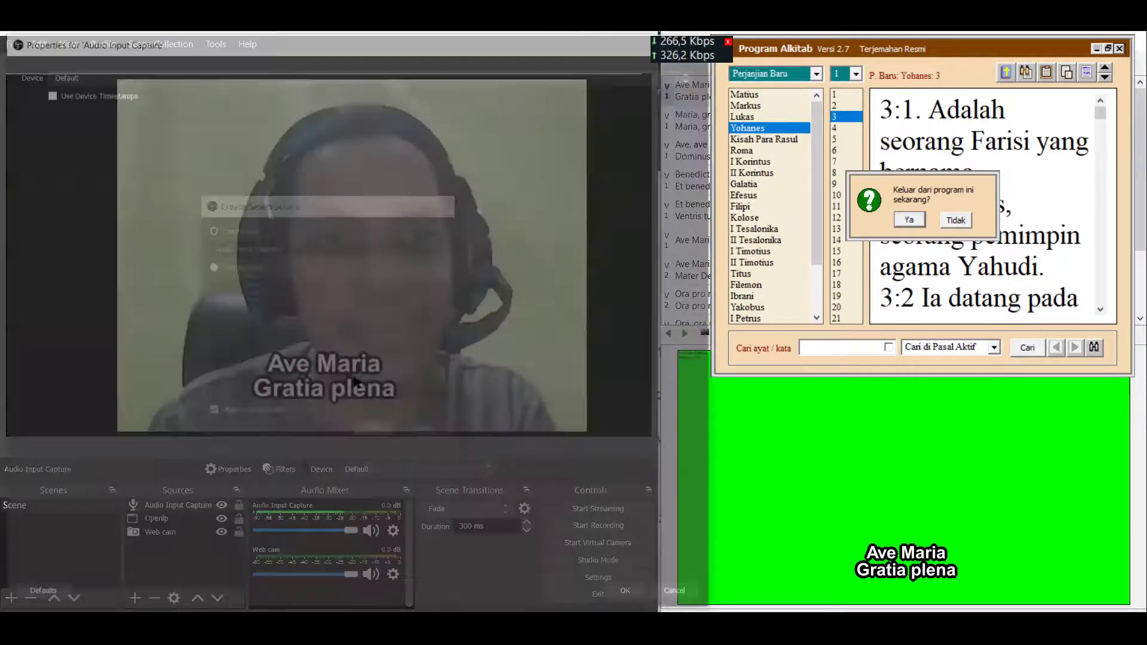
pyautogui.click(313, 76)
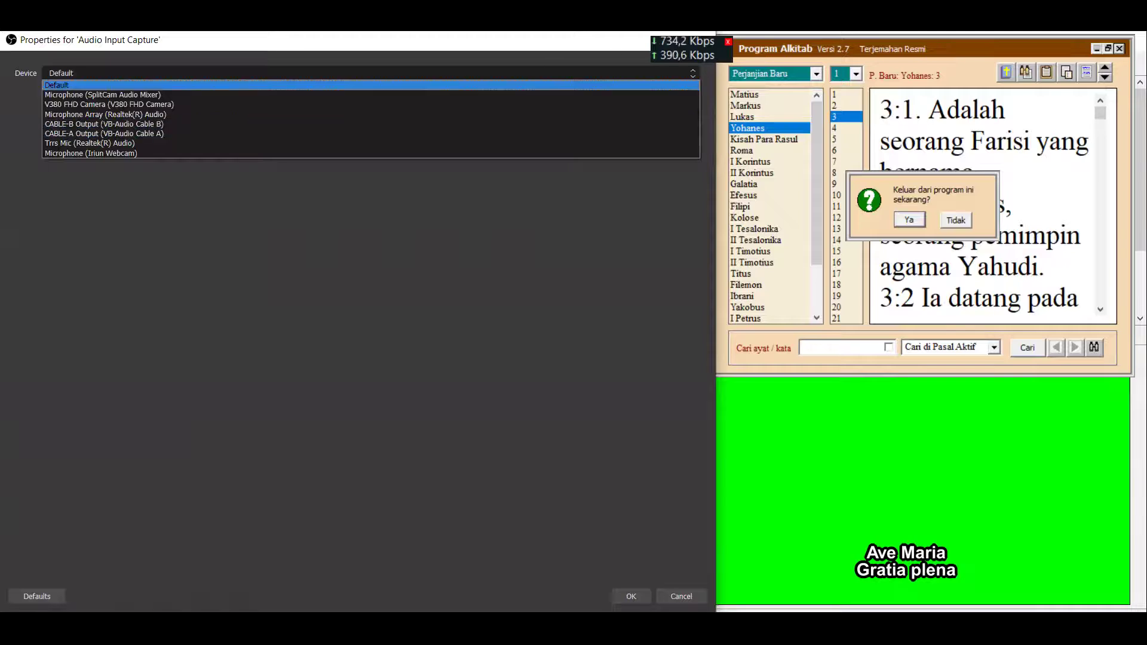
pyautogui.click(601, 52)
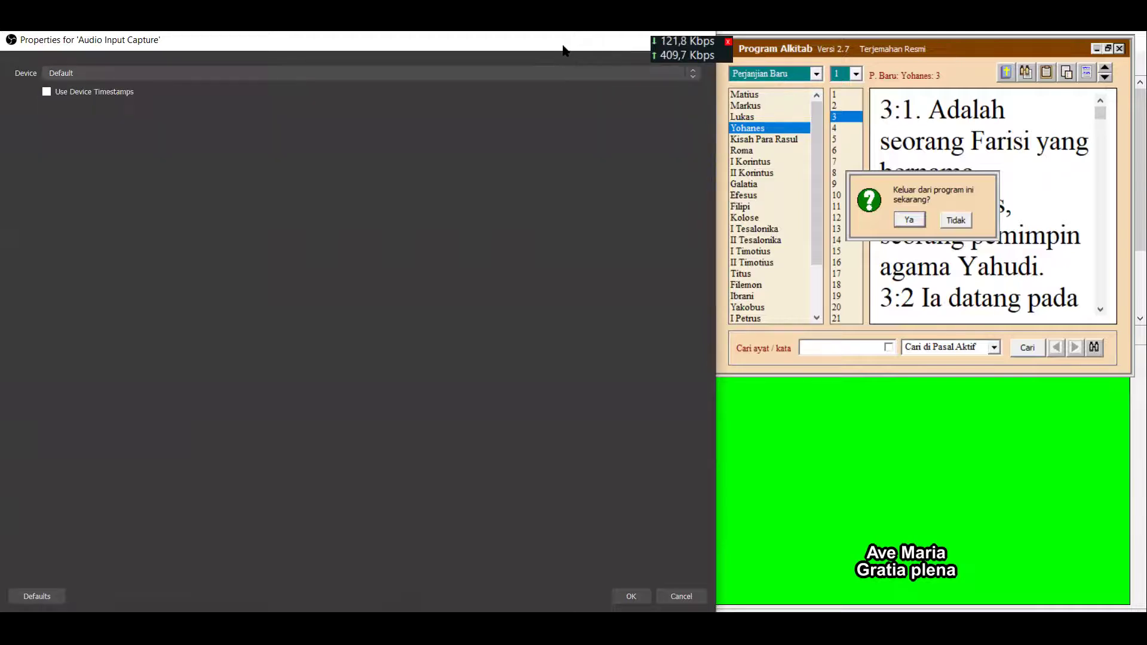
pyautogui.moveTo(560, 52); pyautogui.dragTo(652, 39)
pyautogui.click(508, 67)
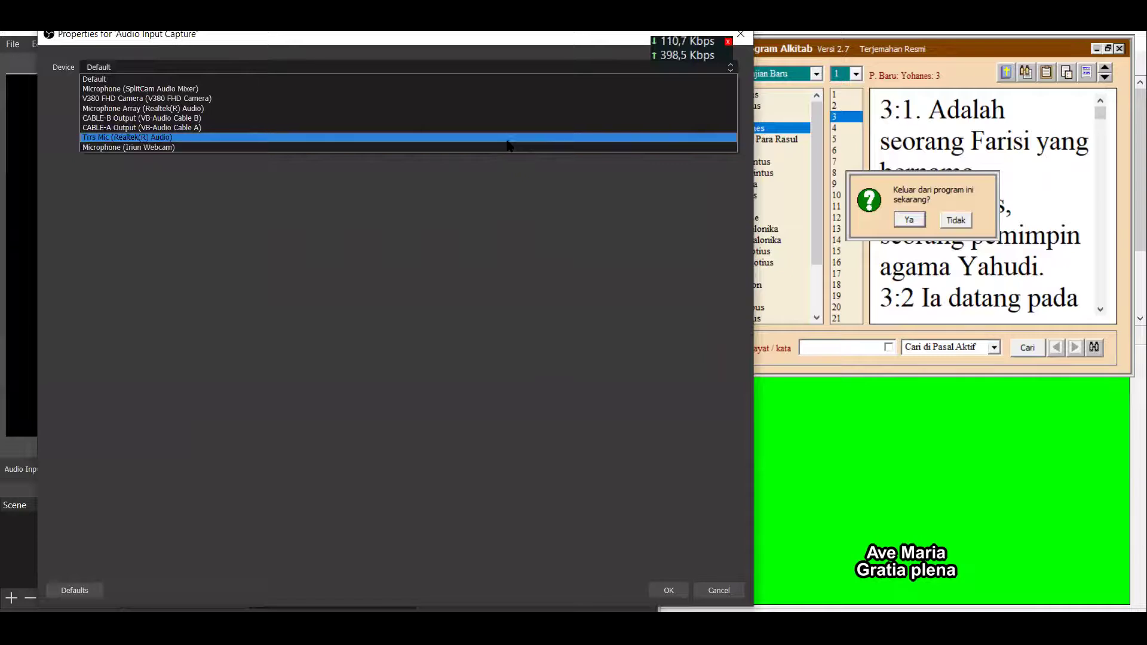
pyautogui.click(507, 141)
pyautogui.click(668, 591)
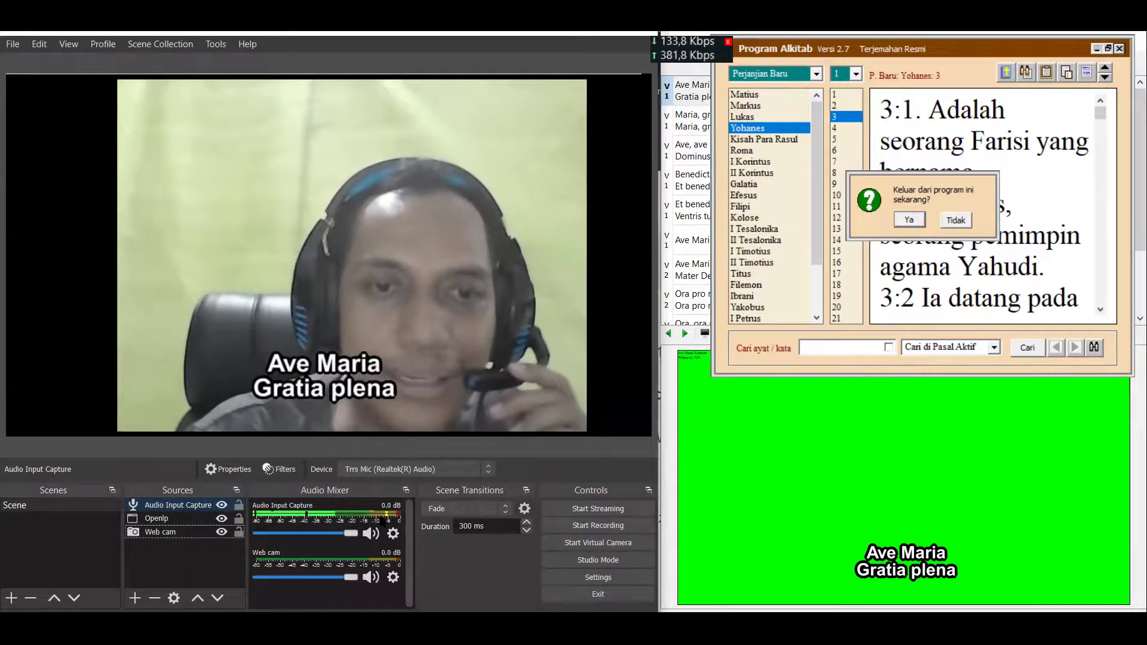
# Set the Audio Input Capture volume to 10.0 dB in the advanced audio properties.
pyautogui.click(392, 536)
pyautogui.click(407, 526)
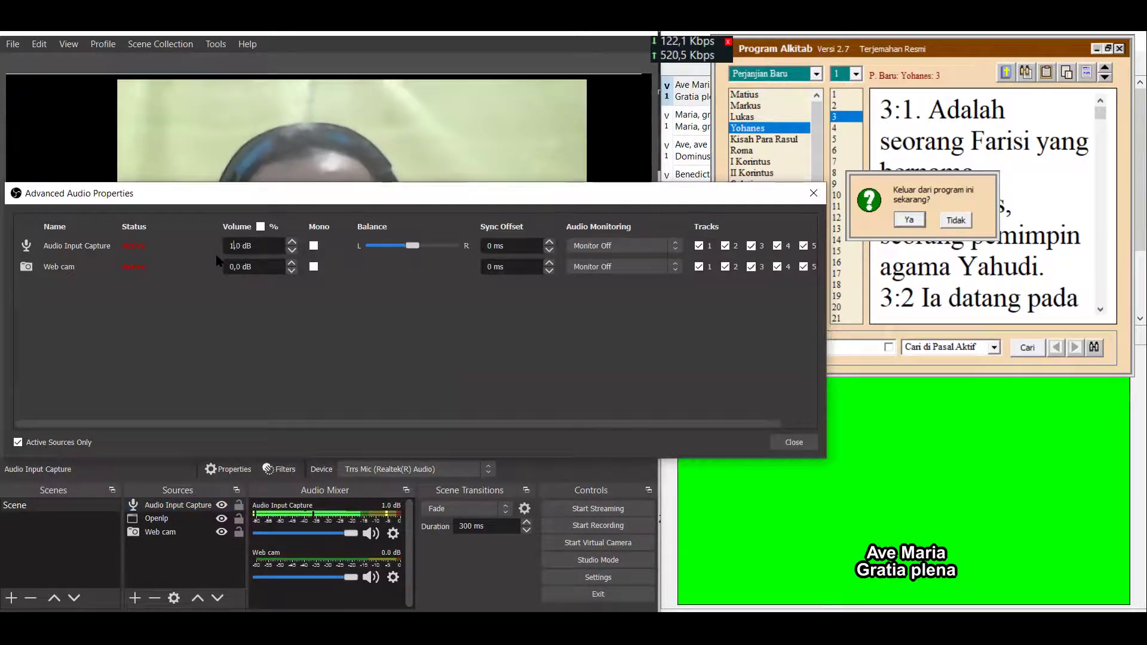
pyautogui.press('Escape')
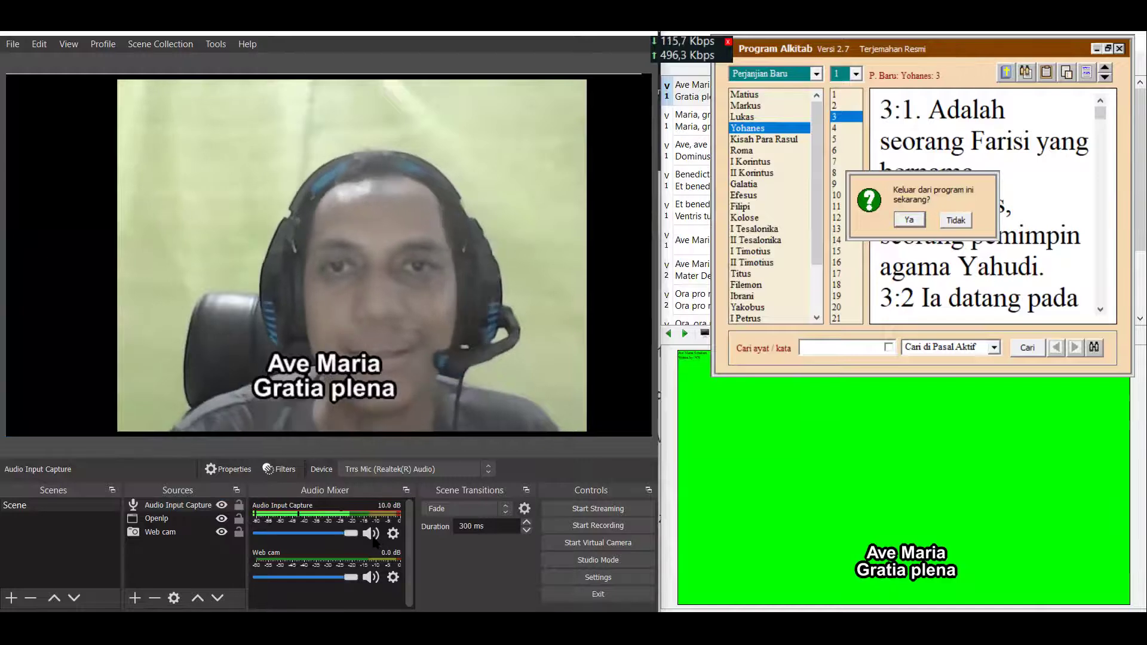
# Move the network speed meter over the audio mixer and confirm exiting Program Alkitab to uncover the OpenLP window.
pyautogui.moveTo(673, 54); pyautogui.dragTo(392, 588)
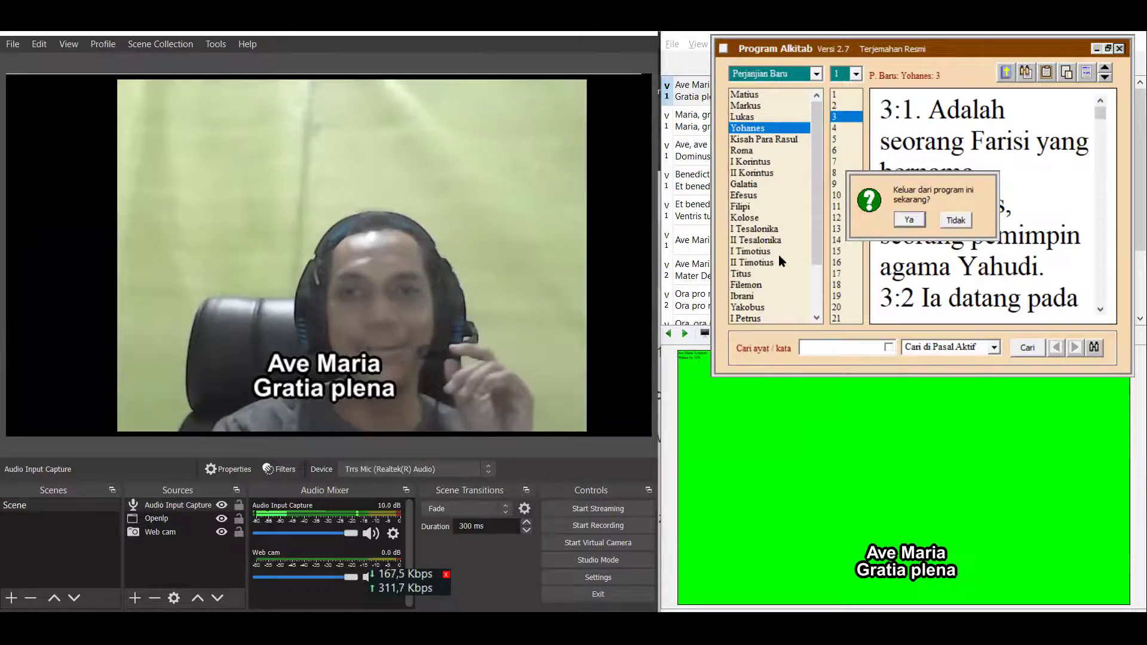
pyautogui.click(492, 378)
pyautogui.press('Return')
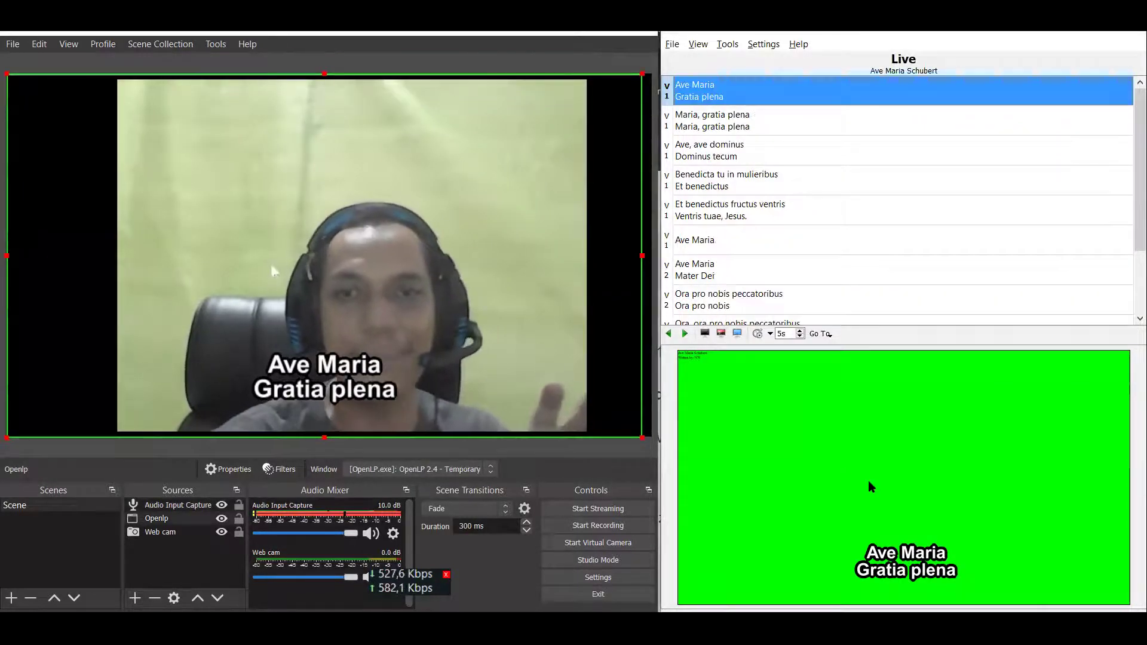
# In OpenLP, step the live Ave Maria Schubert slides forward and back, ending on the Ave, ave dominus / Dominus tecum slide.
pyautogui.press('Down')
pyautogui.press('Down')
pyautogui.press('Down')
pyautogui.press('Down')
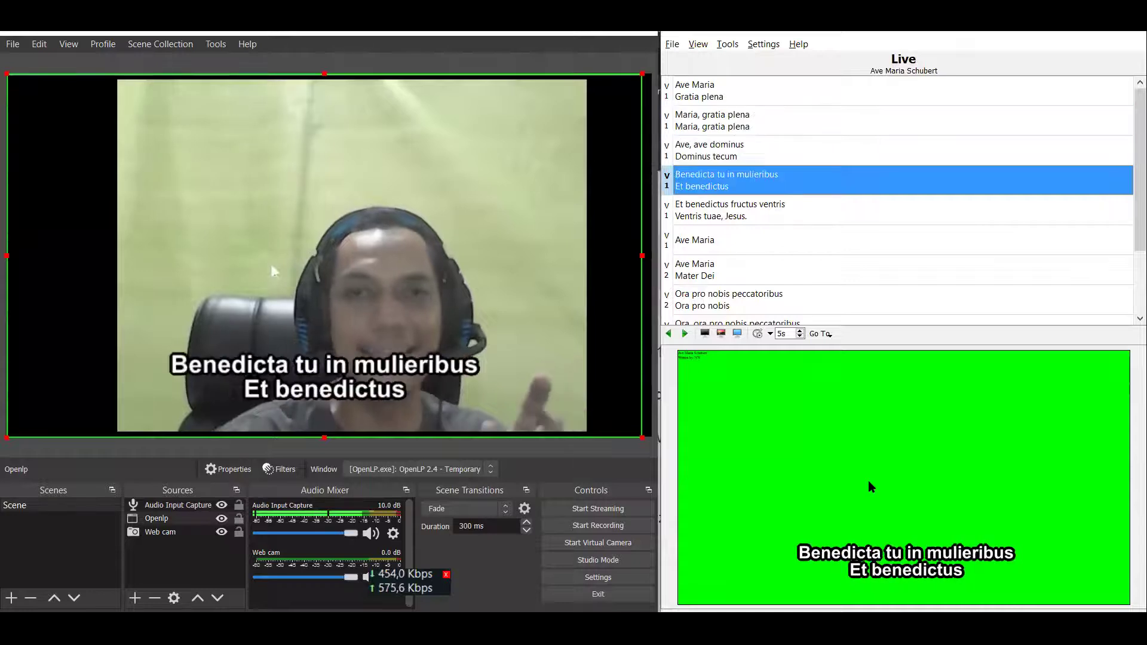
pyautogui.press('Down')
pyautogui.press('Down')
pyautogui.press('Down')
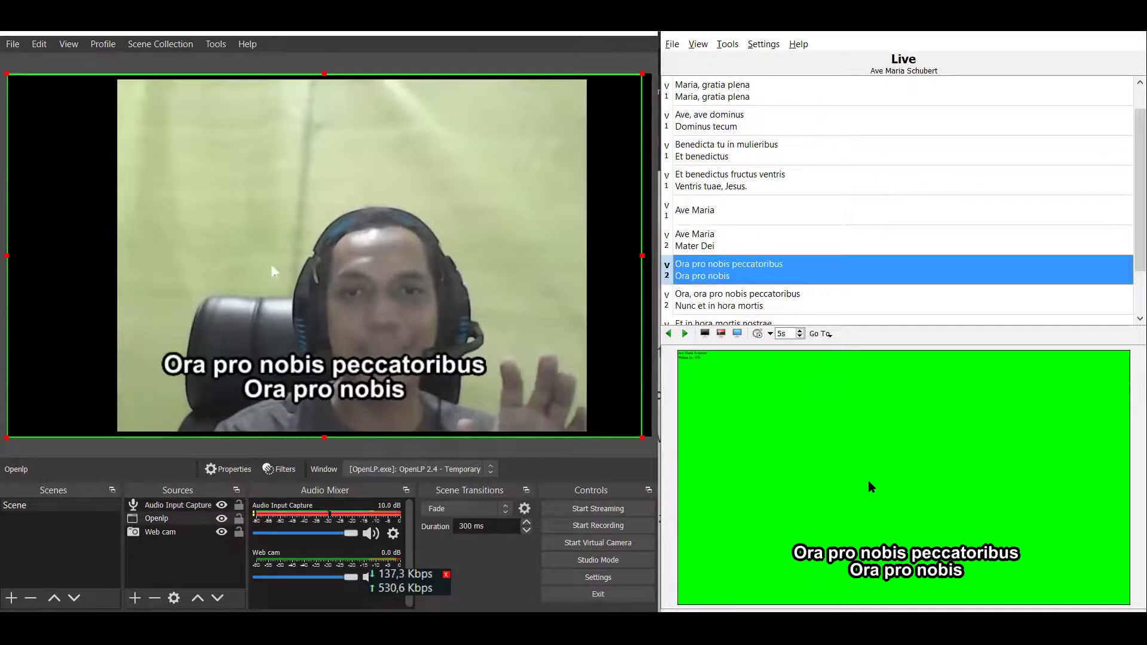
pyautogui.press('Down')
pyautogui.press('Up')
pyautogui.press('Up')
pyautogui.press('Up')
pyautogui.press('Up')
pyautogui.press('Up')
pyautogui.press('Up')
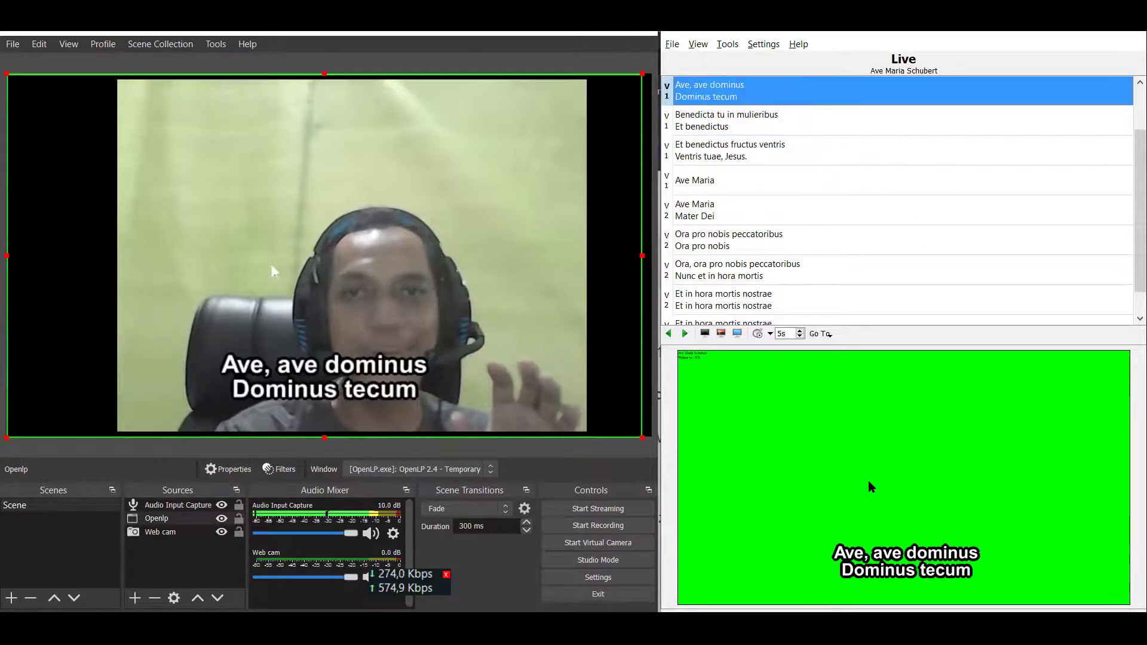
pyautogui.press('Down')
pyautogui.press('Down')
pyautogui.press('Down')
pyautogui.press('Down')
pyautogui.press('Down')
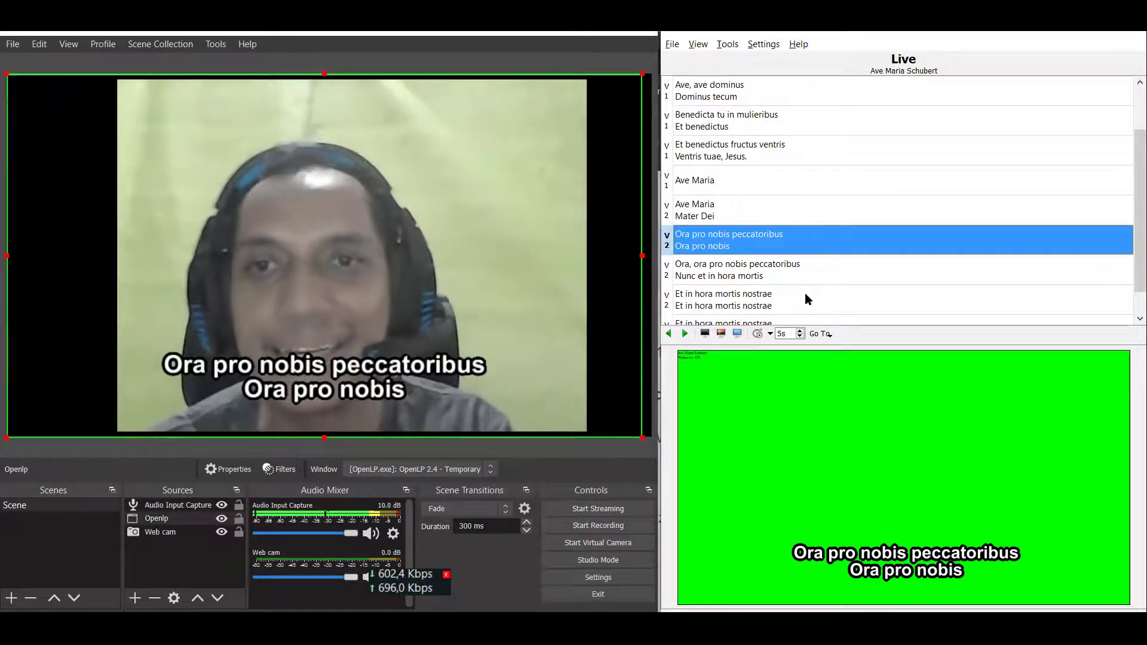
pyautogui.click(789, 94)
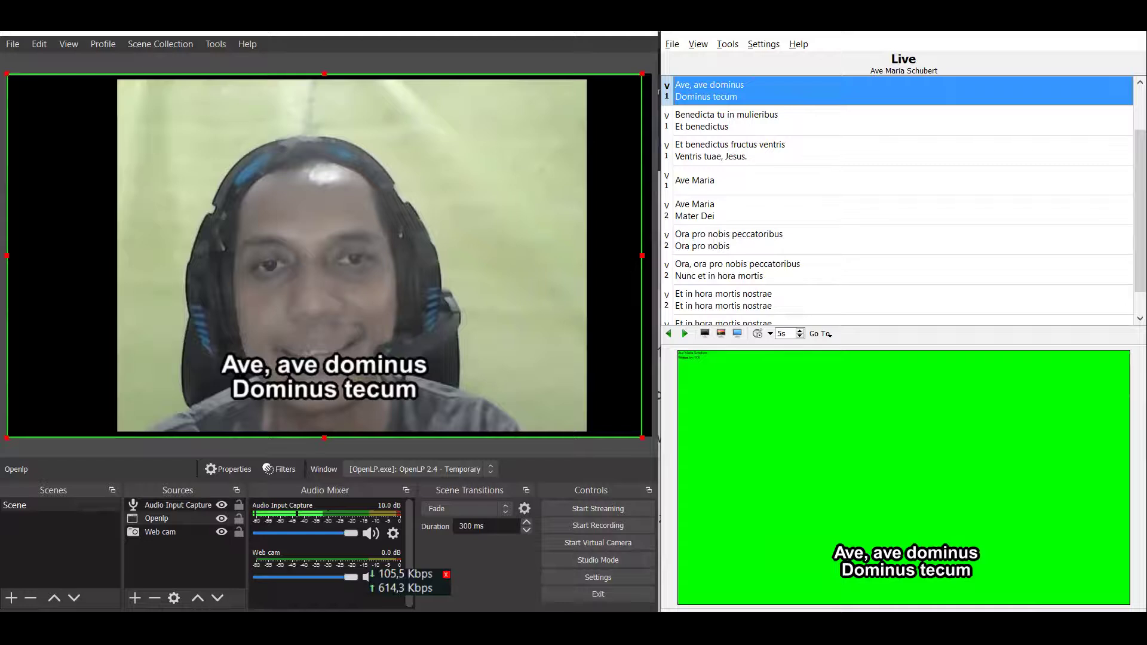
pyautogui.hotkey('alt', 'Tab')
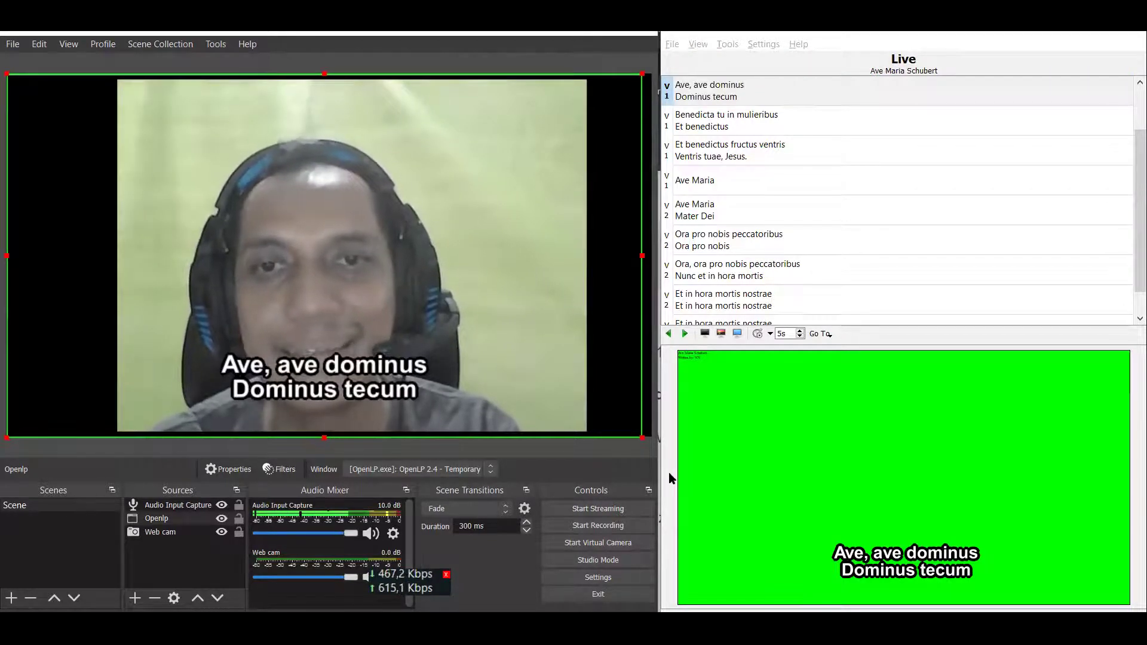
pyautogui.click(833, 452)
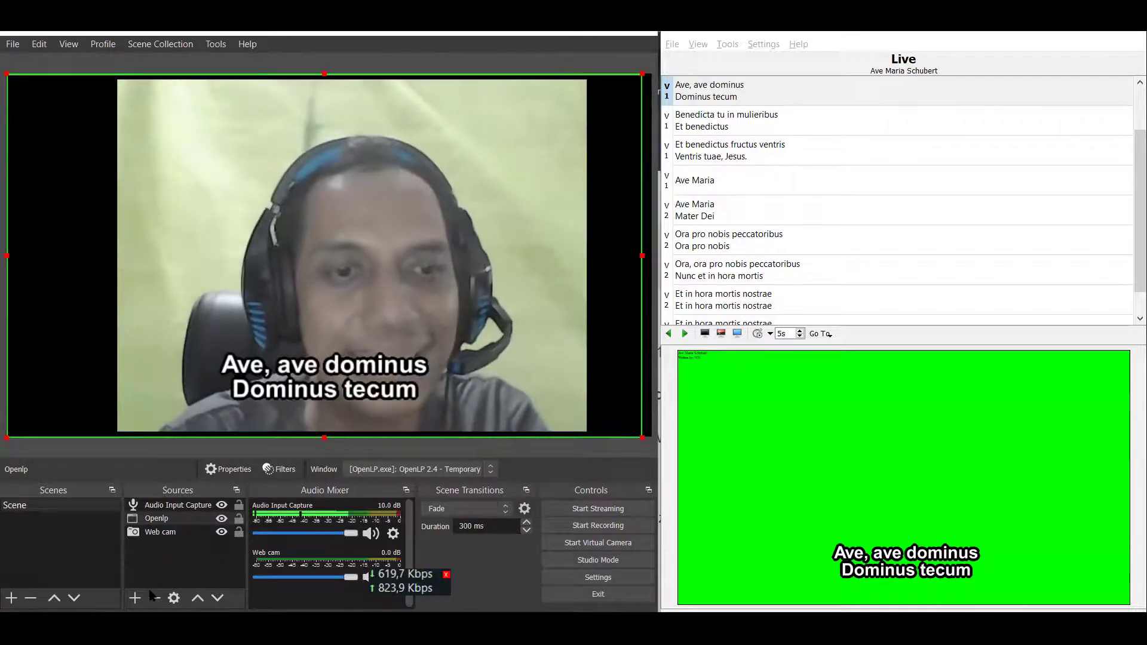
pyautogui.click(135, 598)
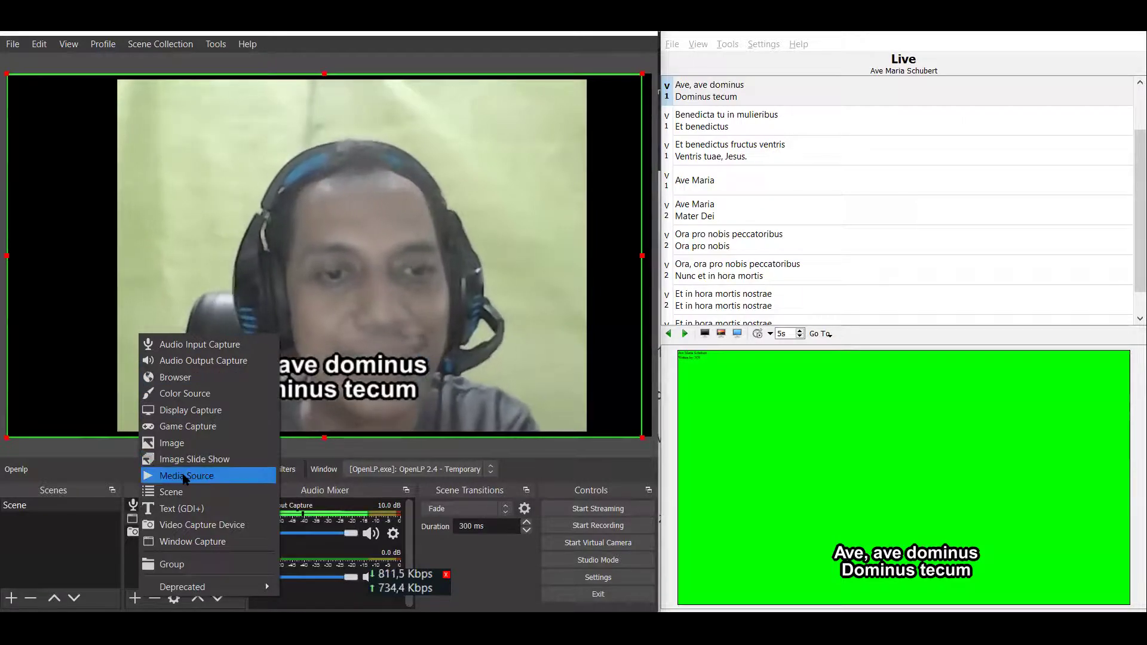
pyautogui.click(179, 541)
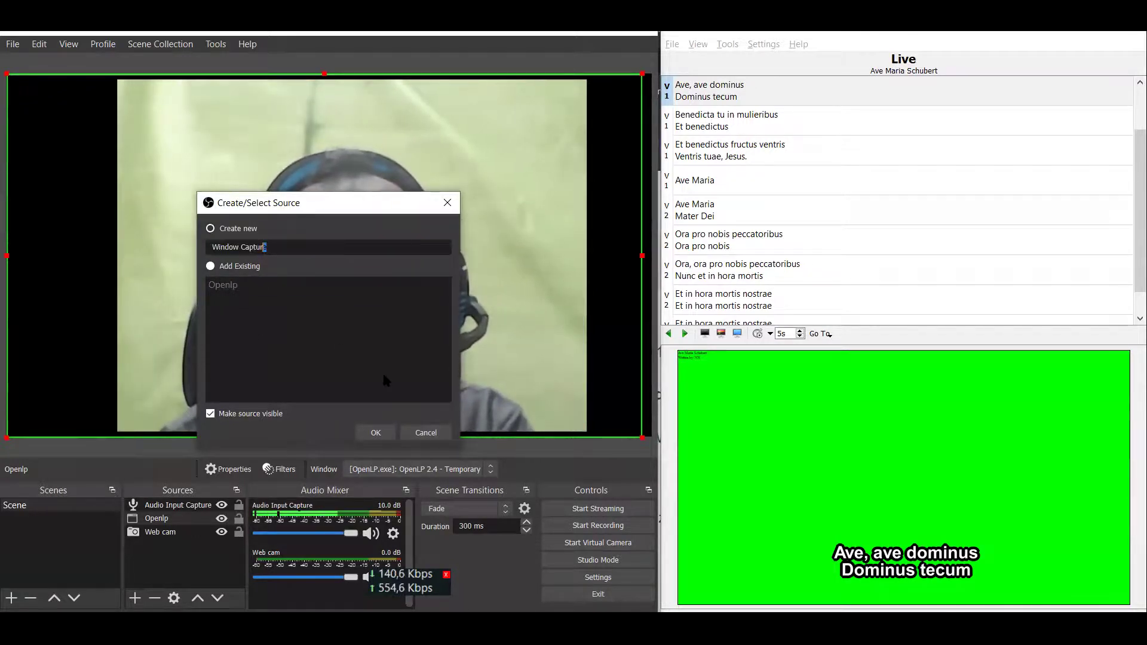
pyautogui.click(418, 434)
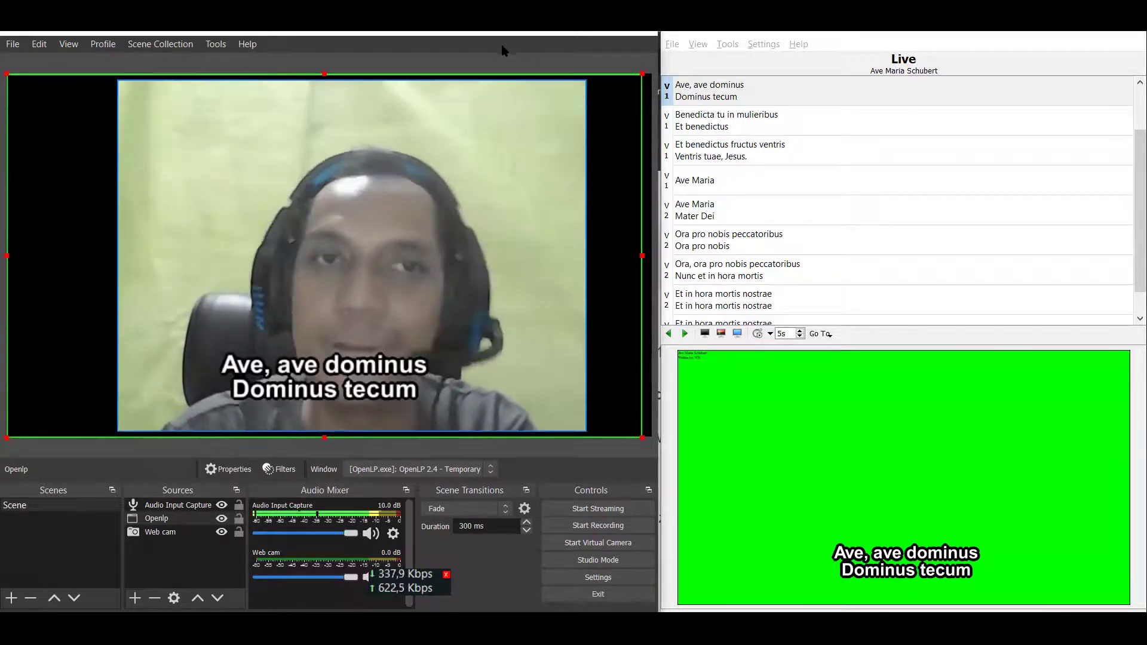
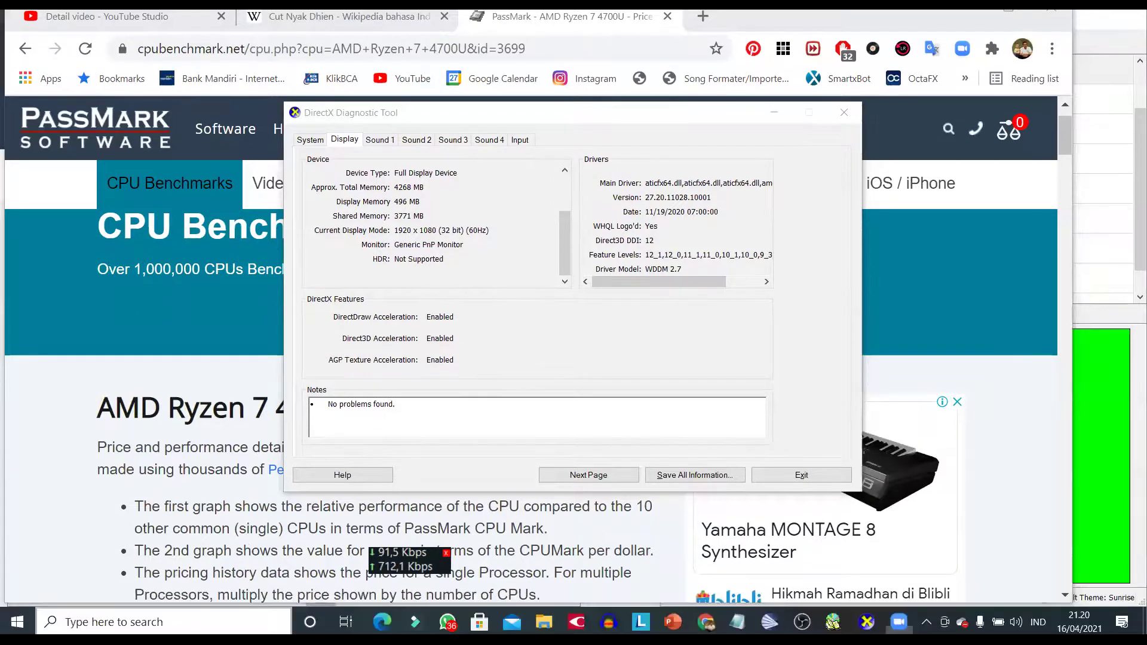
# Run dxdiag to open another DirectX Diagnostic Tool window, examine its display device details, and close it.
pyautogui.press('super')
pyautogui.write('dxdiag')
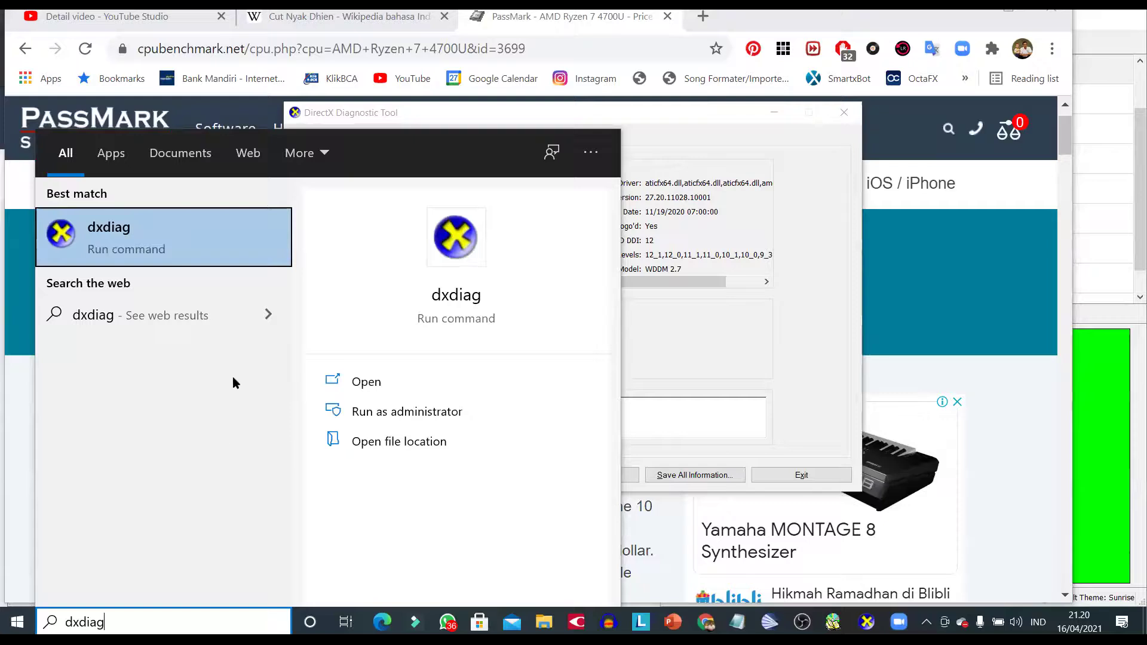
pyautogui.click(159, 245)
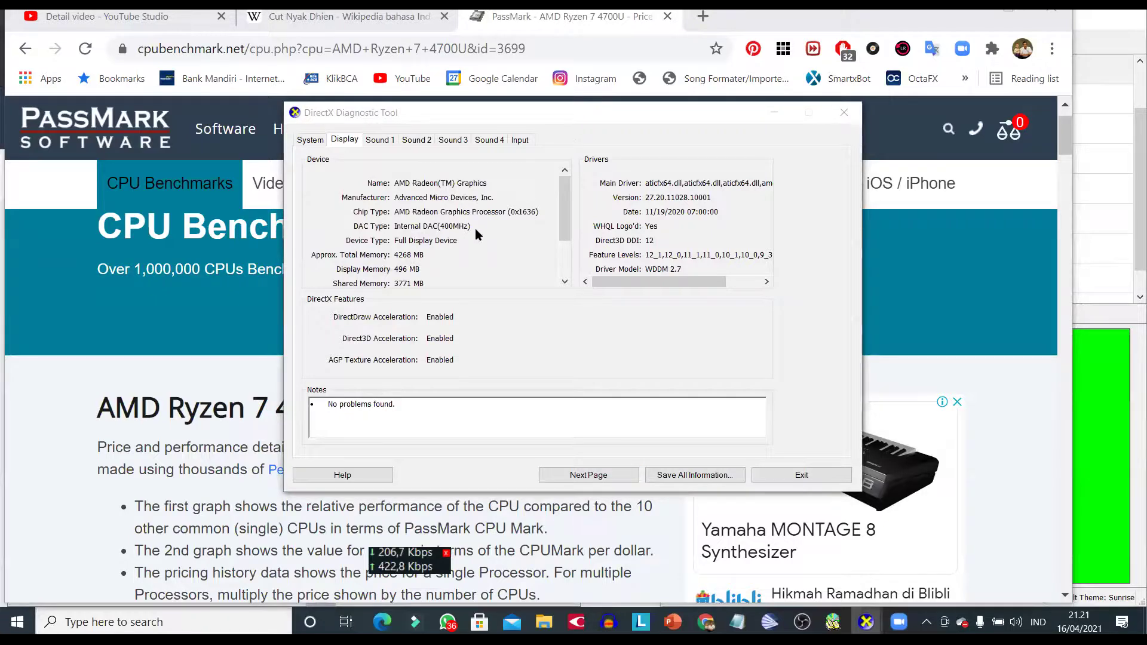
pyautogui.moveTo(560, 220); pyautogui.dragTo(561, 253)
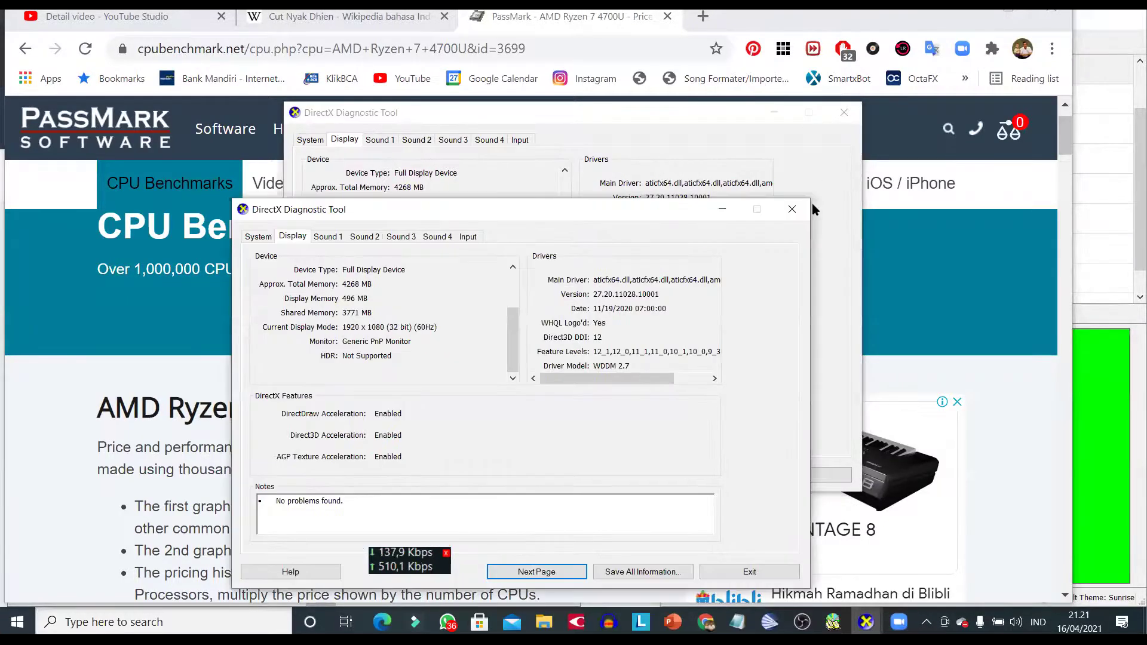
pyautogui.click(790, 209)
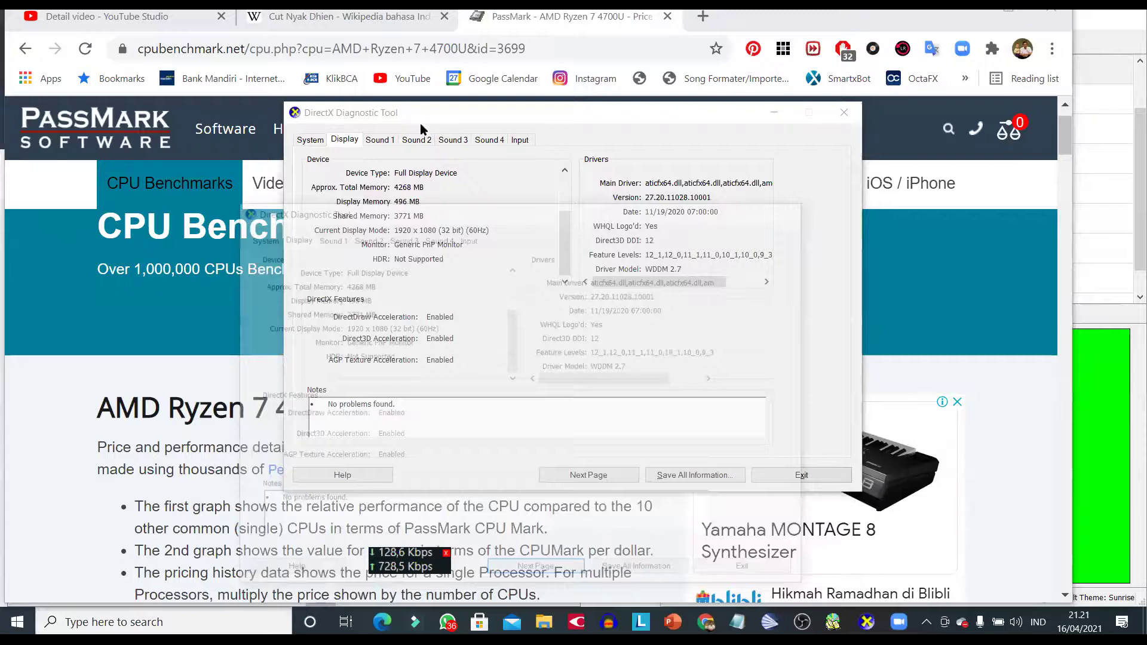
# Close the remaining DirectX Diagnostic Tool window and put away the PowerPoint training slides to uncover OpenLP.
pyautogui.moveTo(410, 110); pyautogui.dragTo(387, 121)
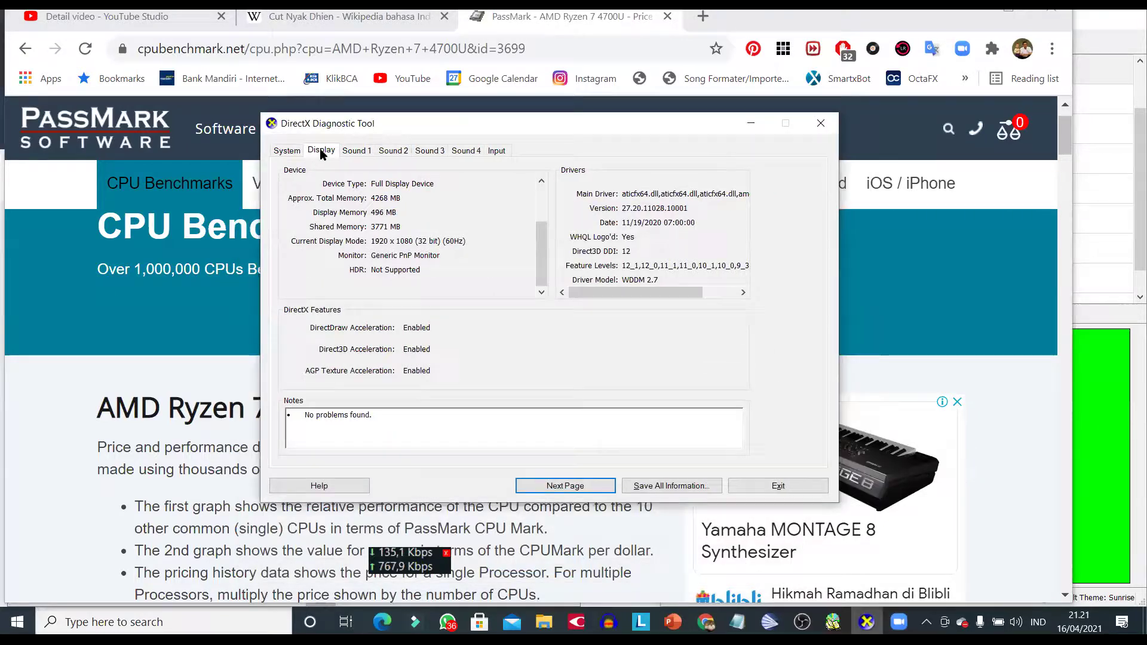
pyautogui.moveTo(385, 125); pyautogui.dragTo(385, 129)
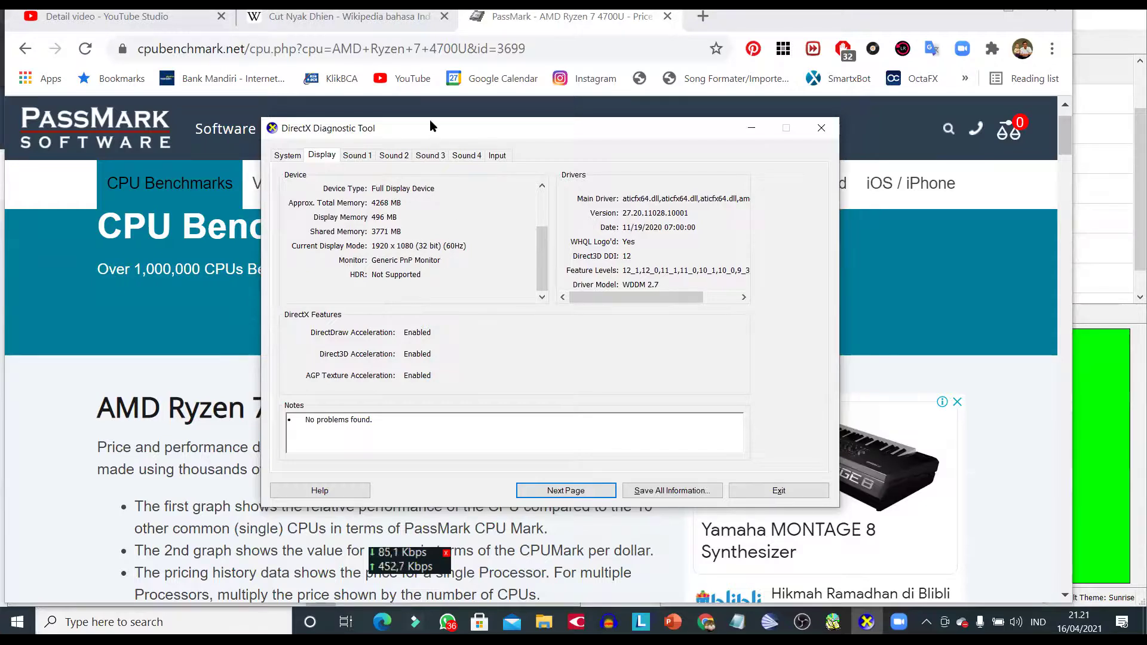
pyautogui.moveTo(427, 122); pyautogui.dragTo(363, 165)
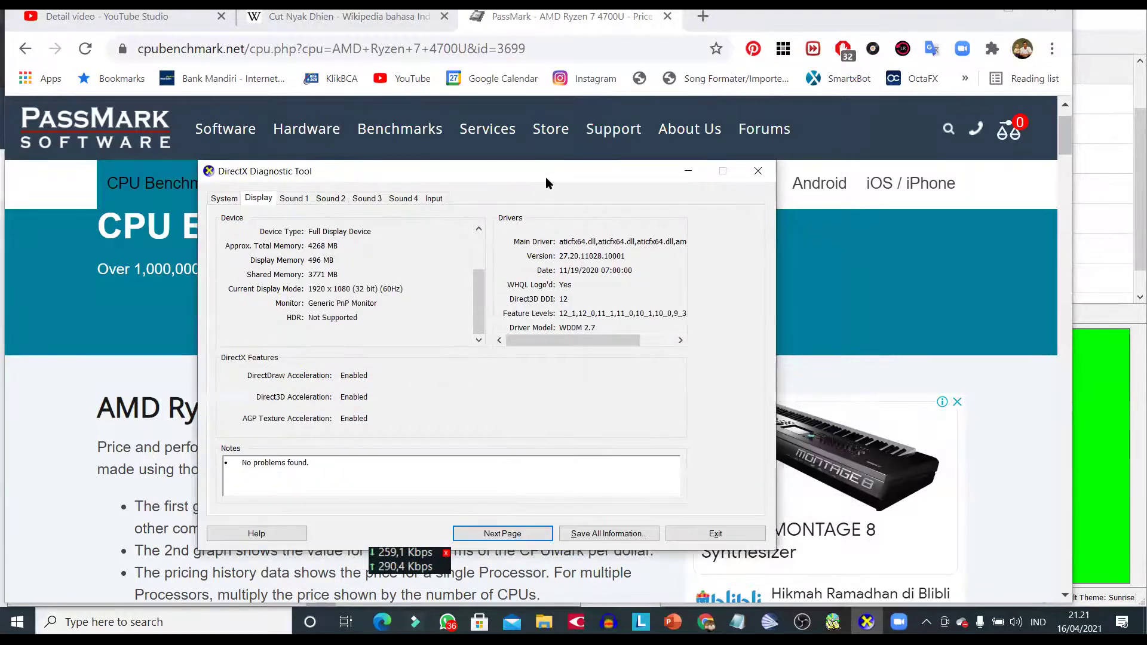
pyautogui.click(758, 171)
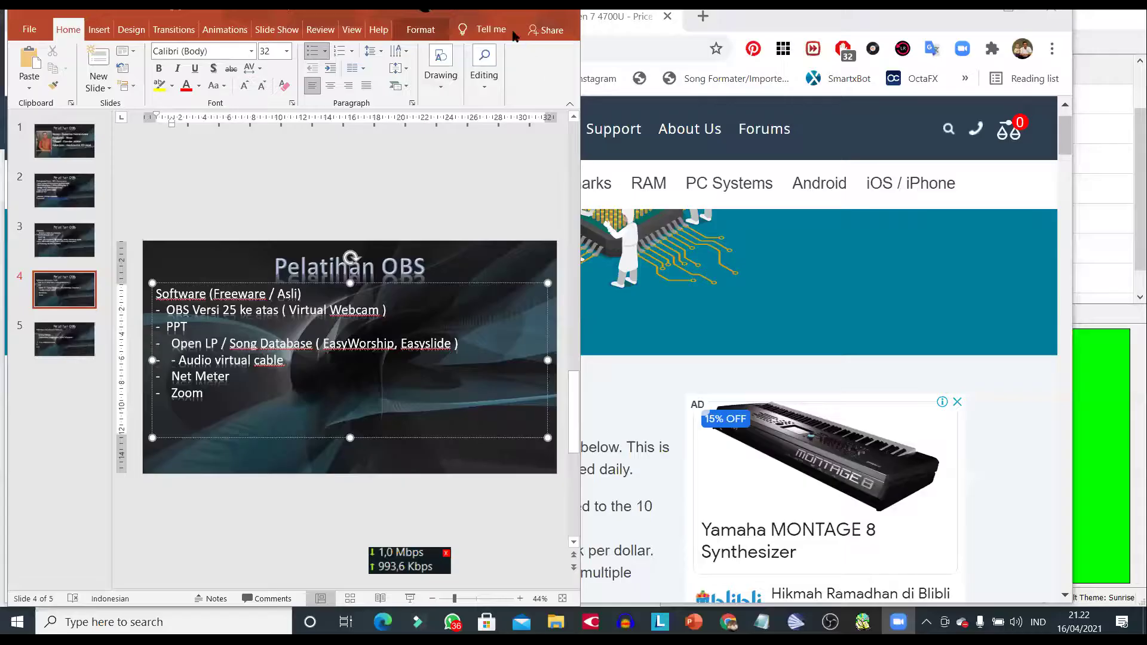
pyautogui.click(485, 39)
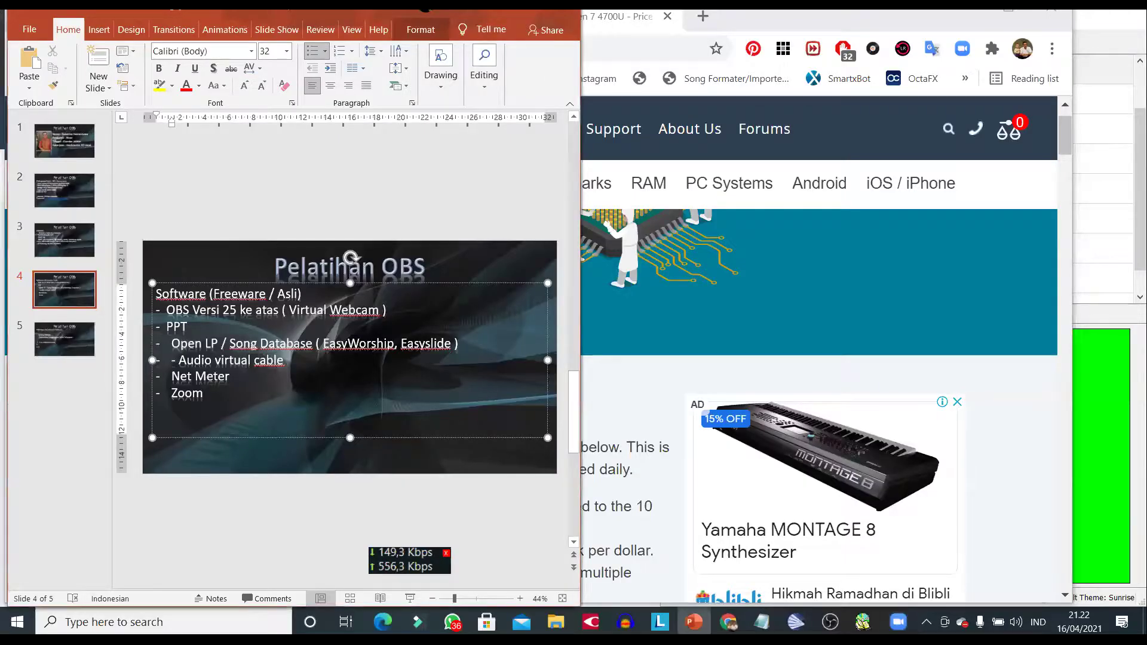
pyautogui.click(485, 14)
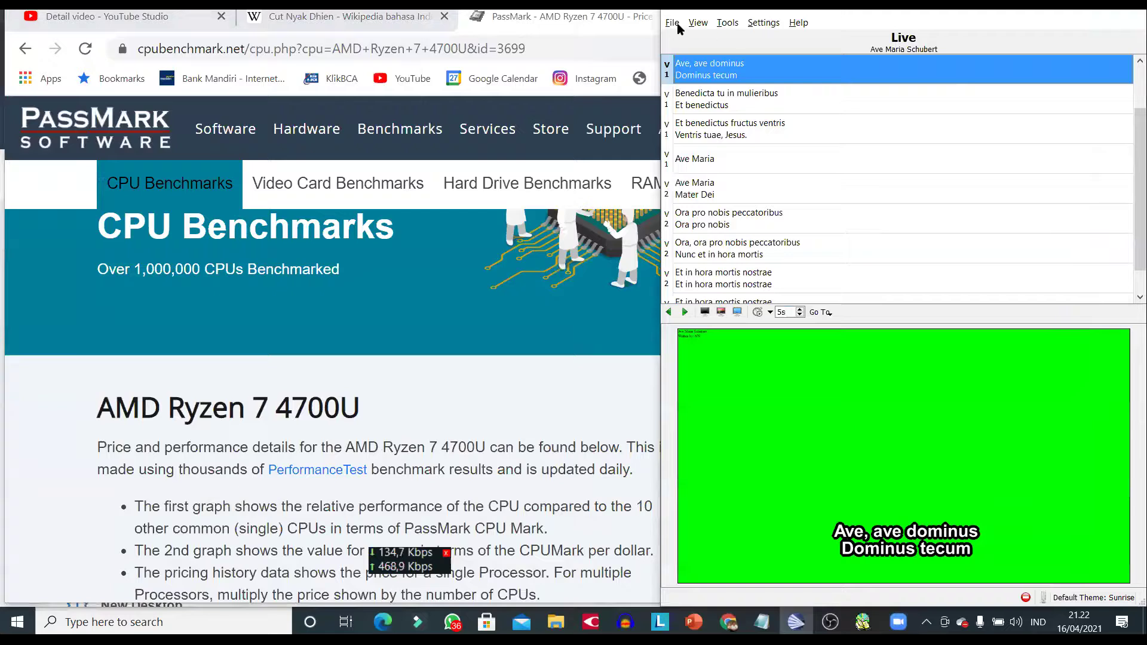
# In OpenLP, toggle the Media Manager on and off and display the Service Manager.
pyautogui.click(673, 23)
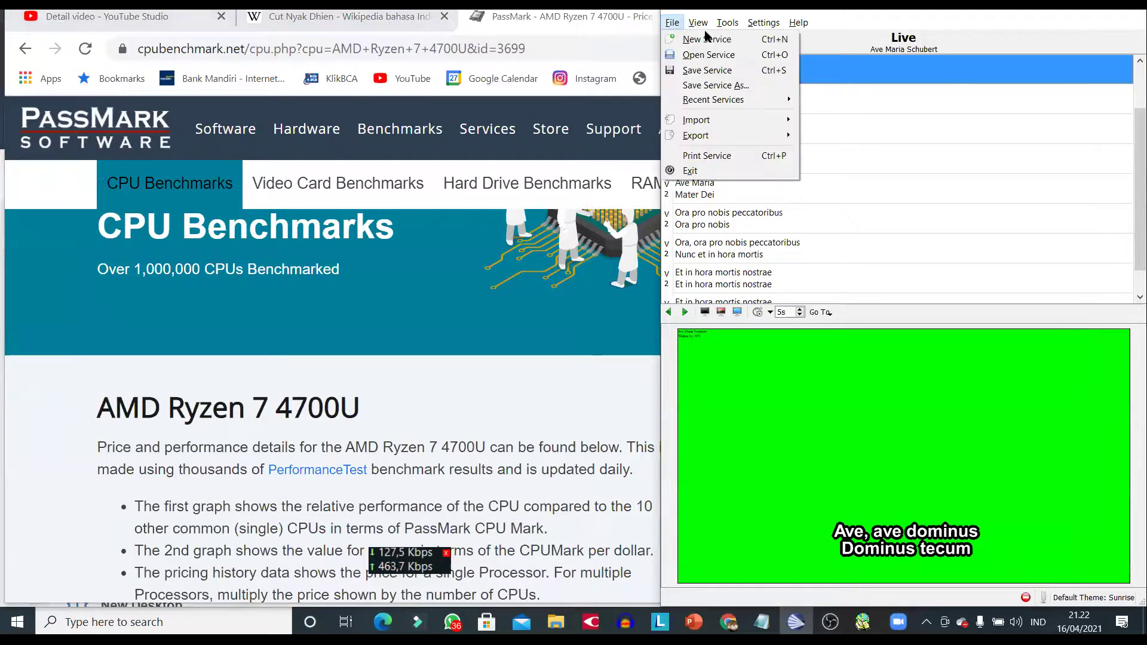
pyautogui.moveTo(698, 23)
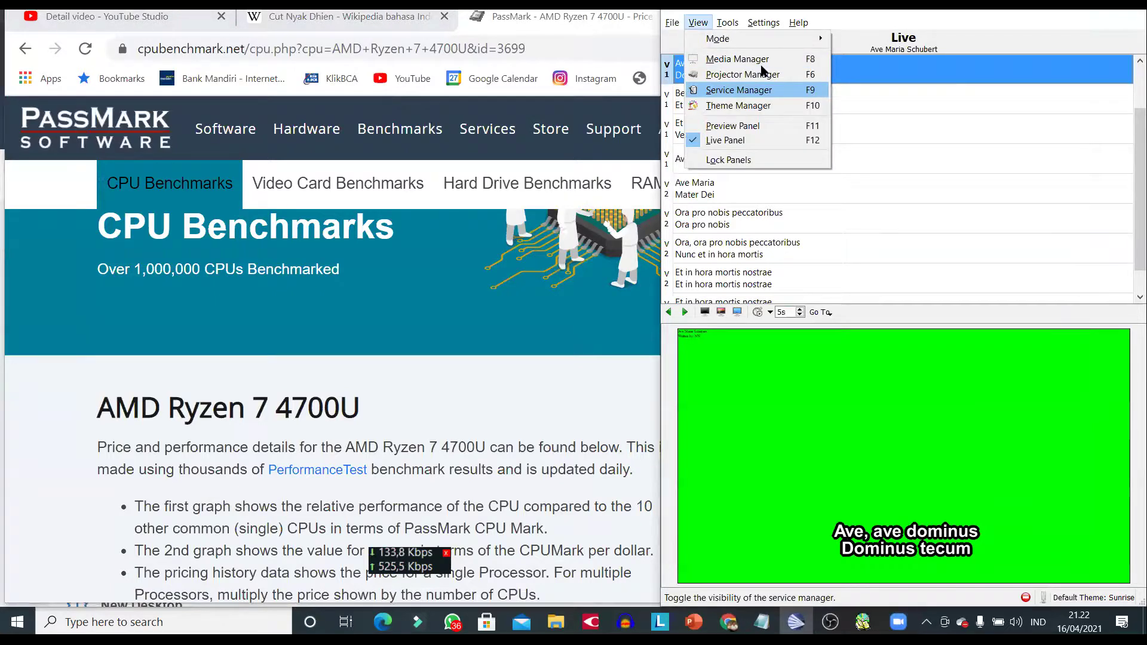
pyautogui.click(1029, 51)
pyautogui.press('F8')
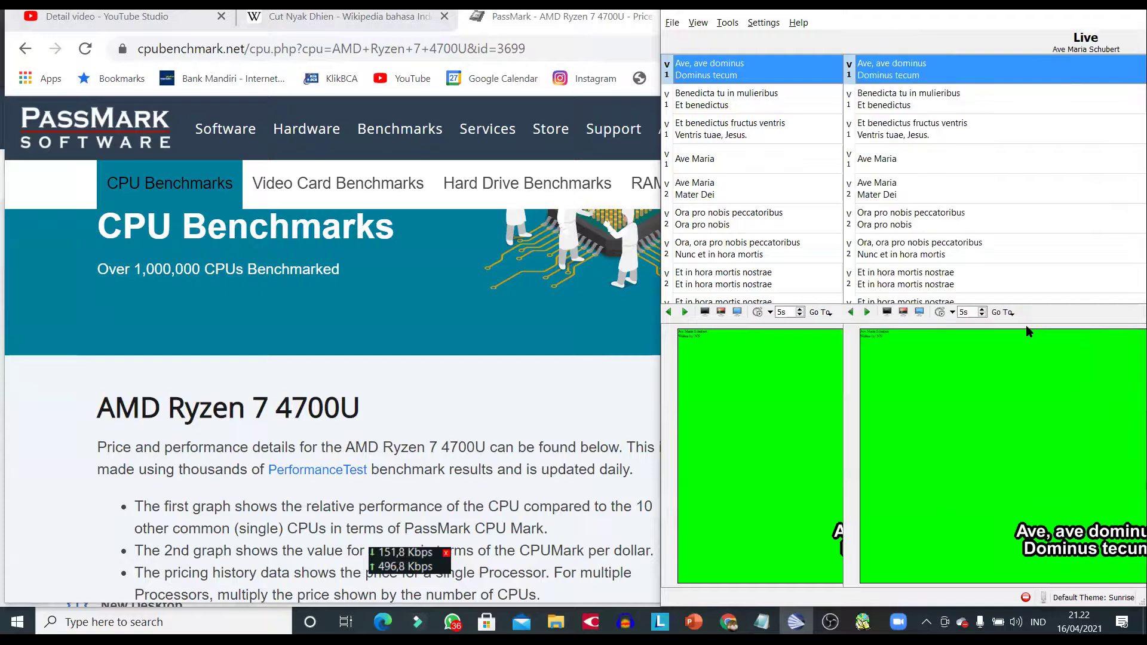
pyautogui.press('F8')
pyautogui.press('F9')
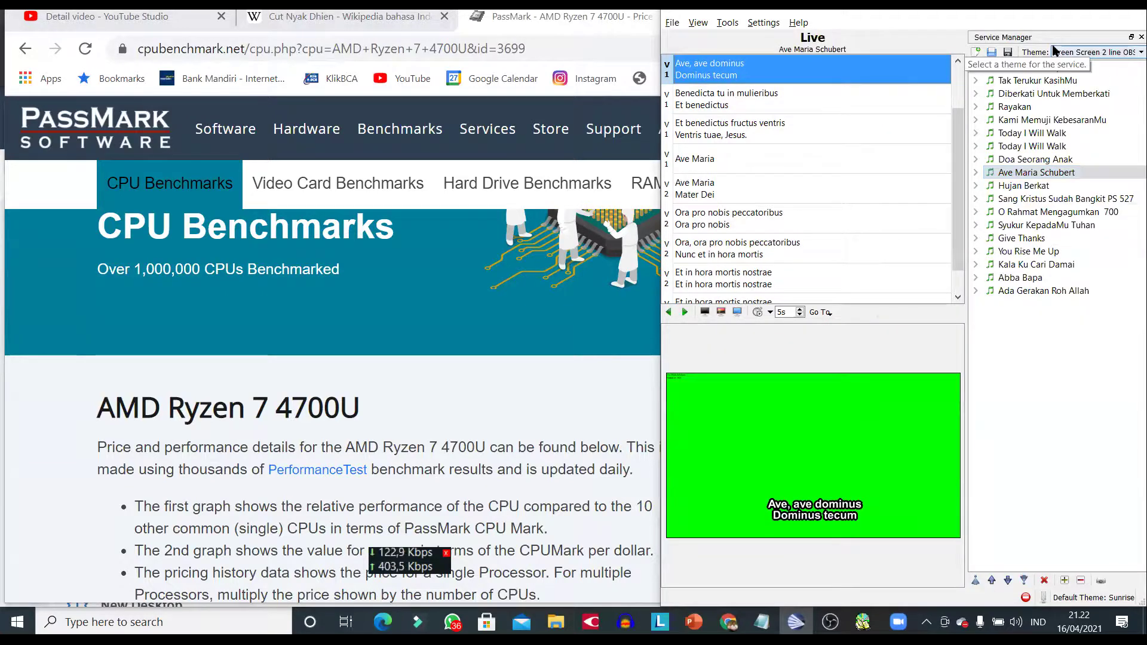
# Select the Ave Maria Schubert song in the service list.
pyautogui.click(699, 22)
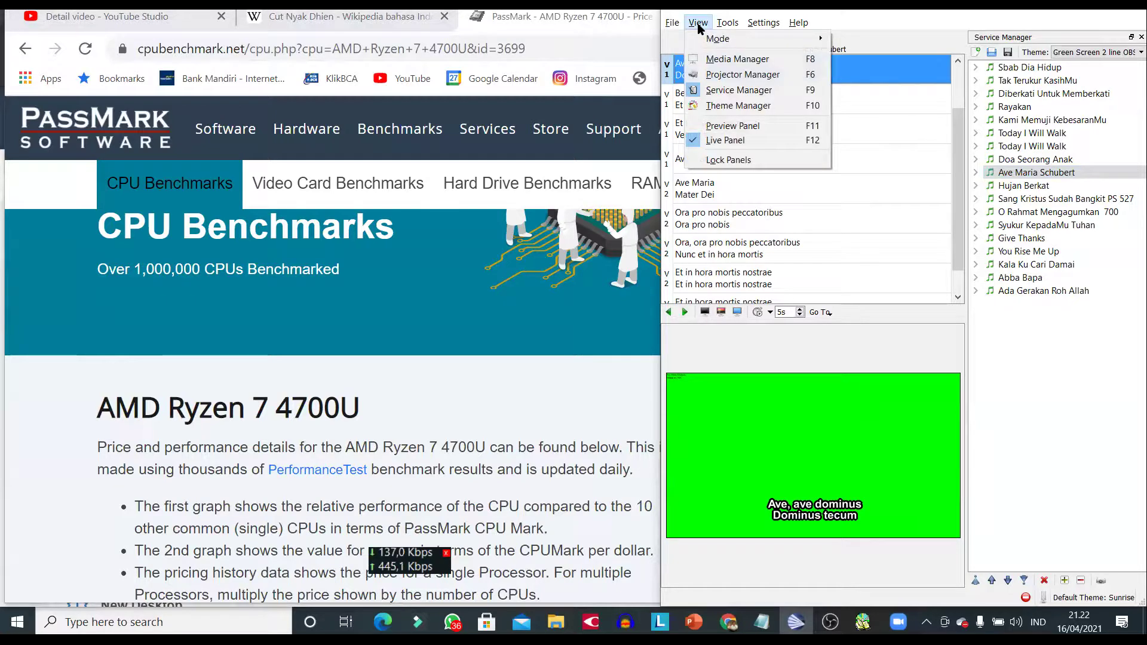
pyautogui.moveTo(684, 27)
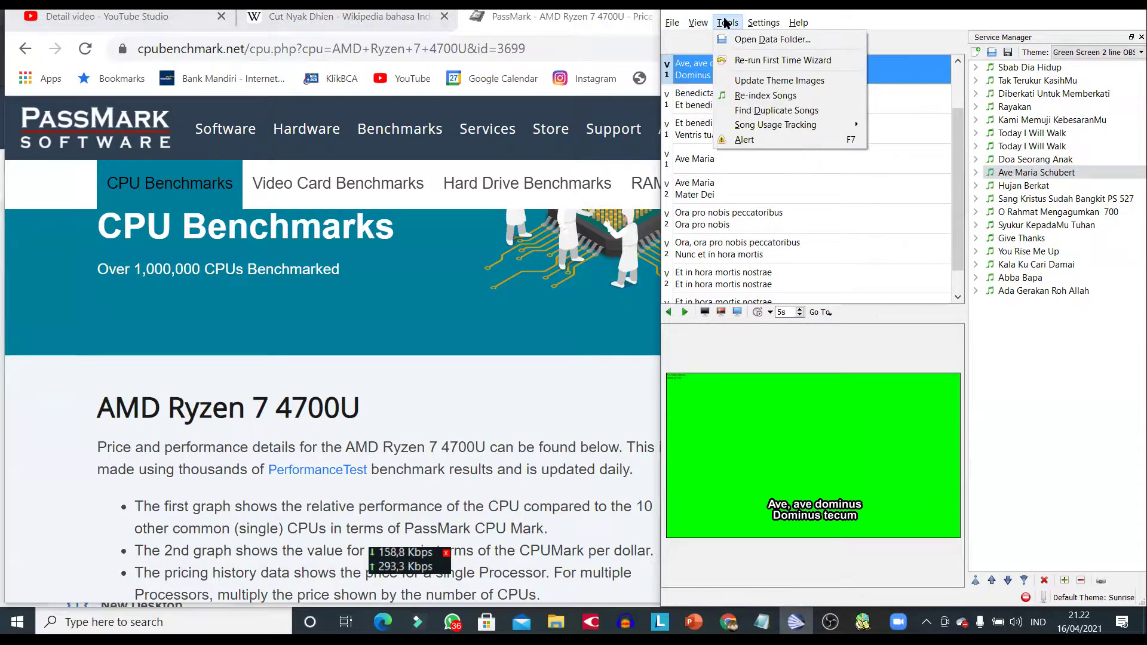
pyautogui.click(795, 451)
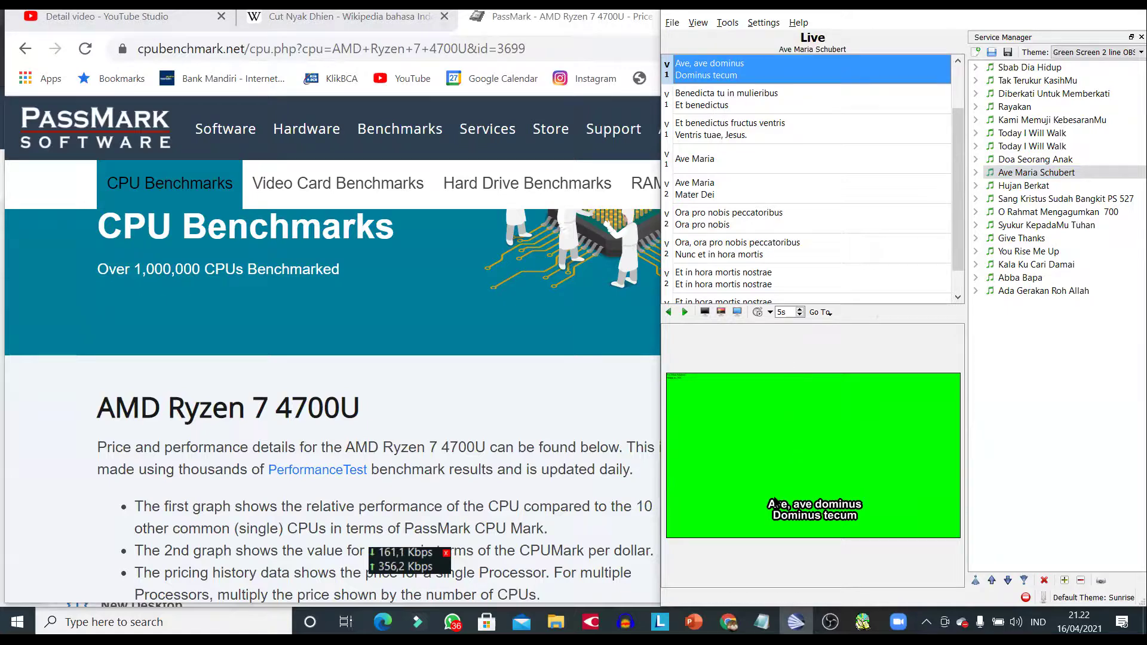
pyautogui.click(1036, 172)
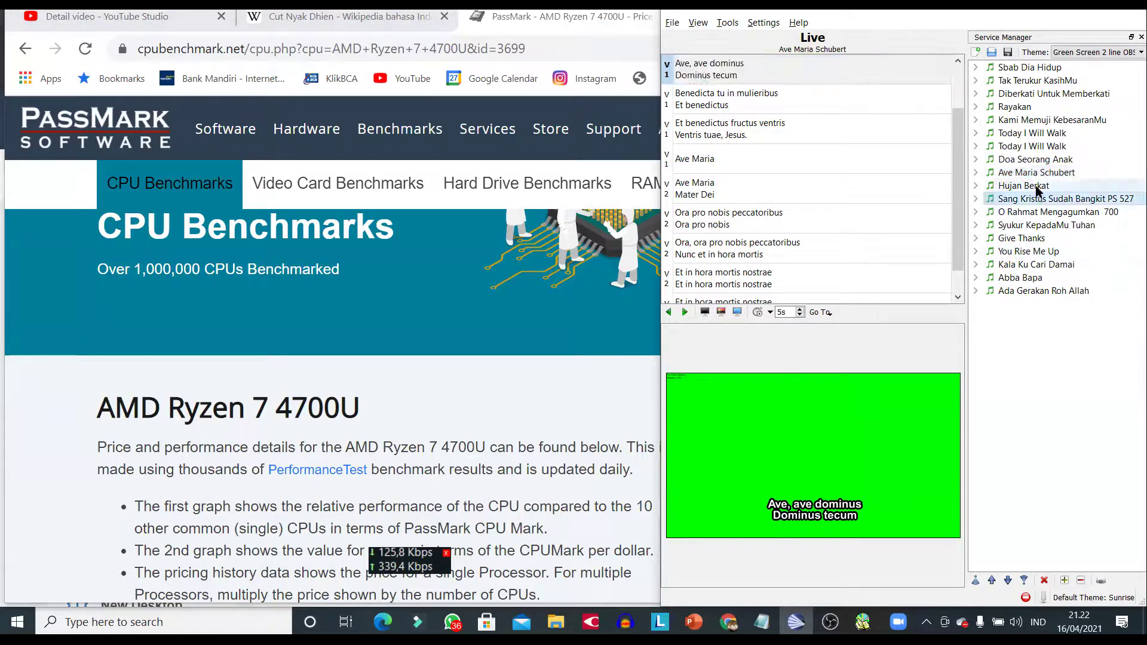
pyautogui.click(1026, 172)
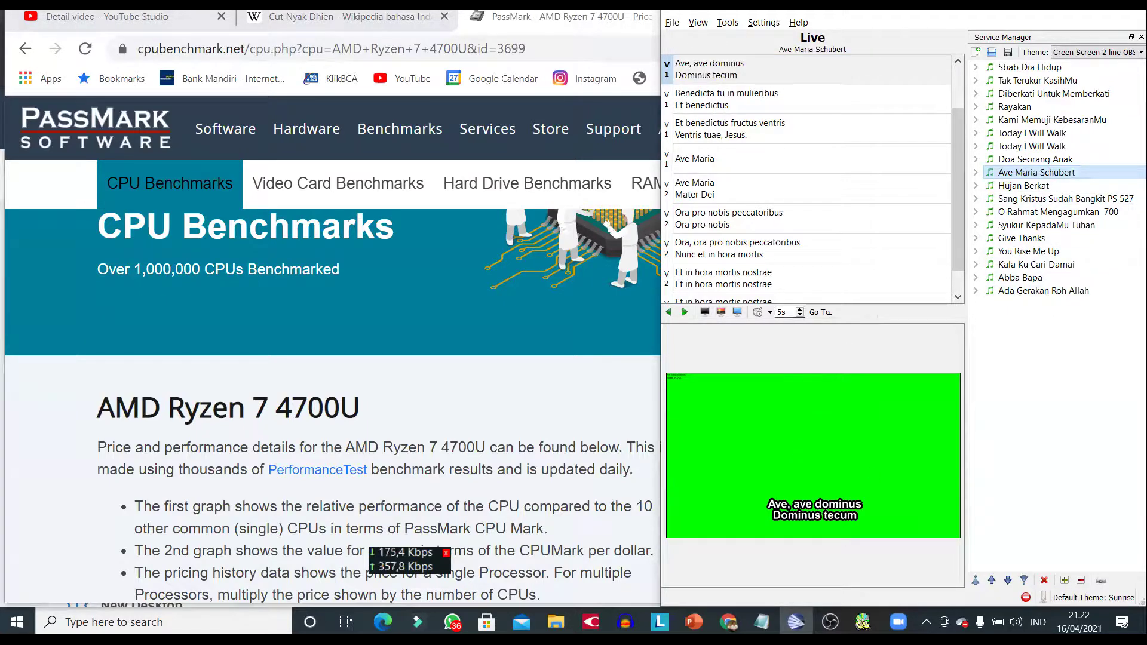
# Display the Theme Manager below the service list.
pyautogui.click(698, 23)
pyautogui.moveTo(683, 21)
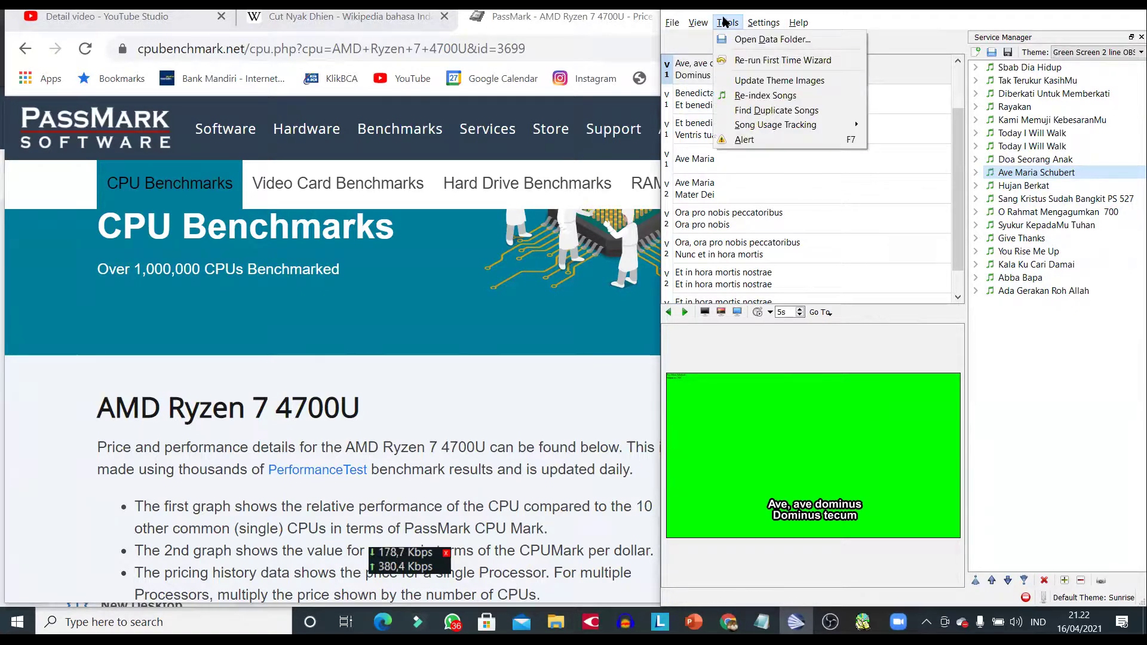
pyautogui.moveTo(754, 27)
pyautogui.click(720, 106)
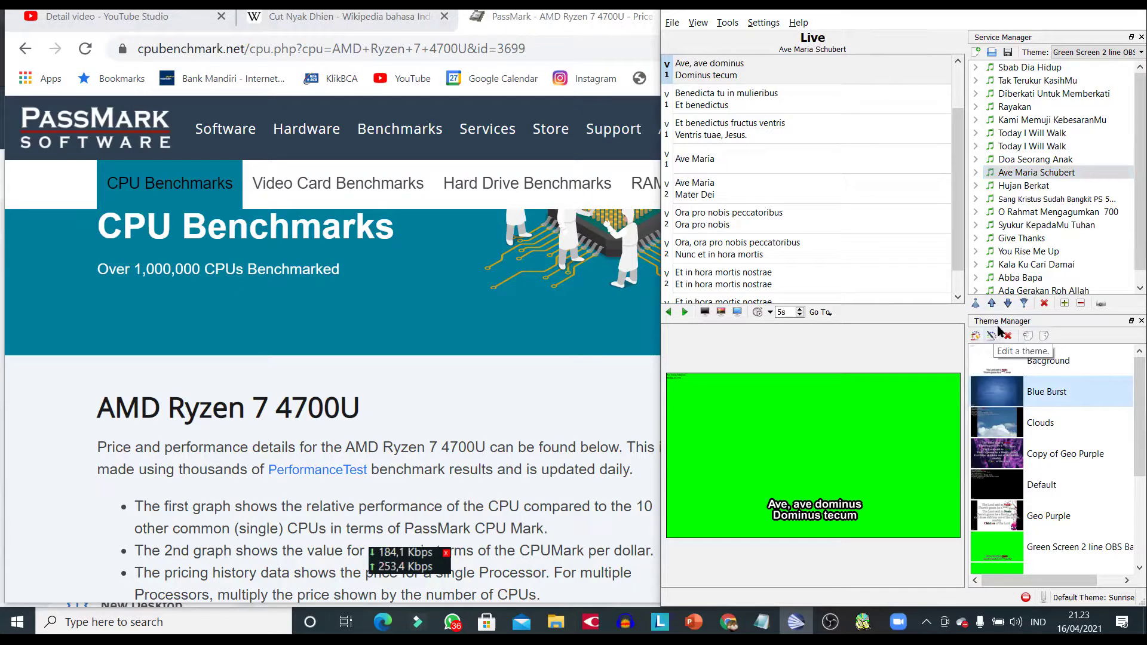
# Open the Green Screen 2 line OBS Bawah theme for editing, inspect its background type and solid color, and leave the editor.
pyautogui.click(1047, 545)
pyautogui.rightClick(1046, 545)
pyautogui.click(1056, 449)
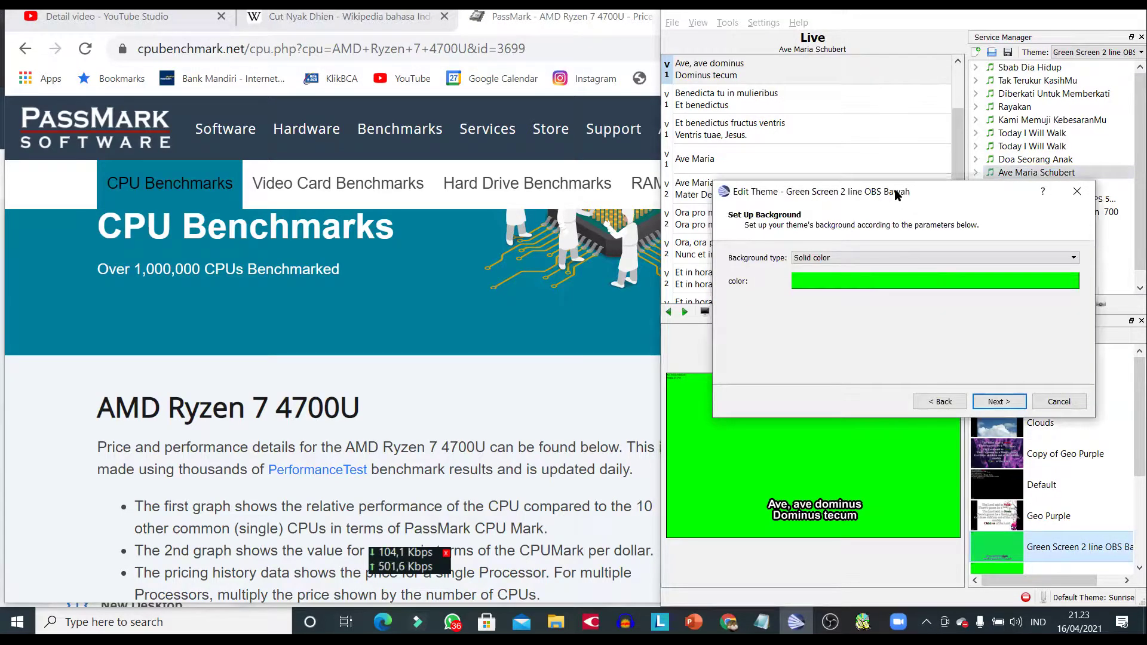
pyautogui.moveTo(896, 195); pyautogui.dragTo(391, 147)
pyautogui.click(323, 210)
pyautogui.click(322, 219)
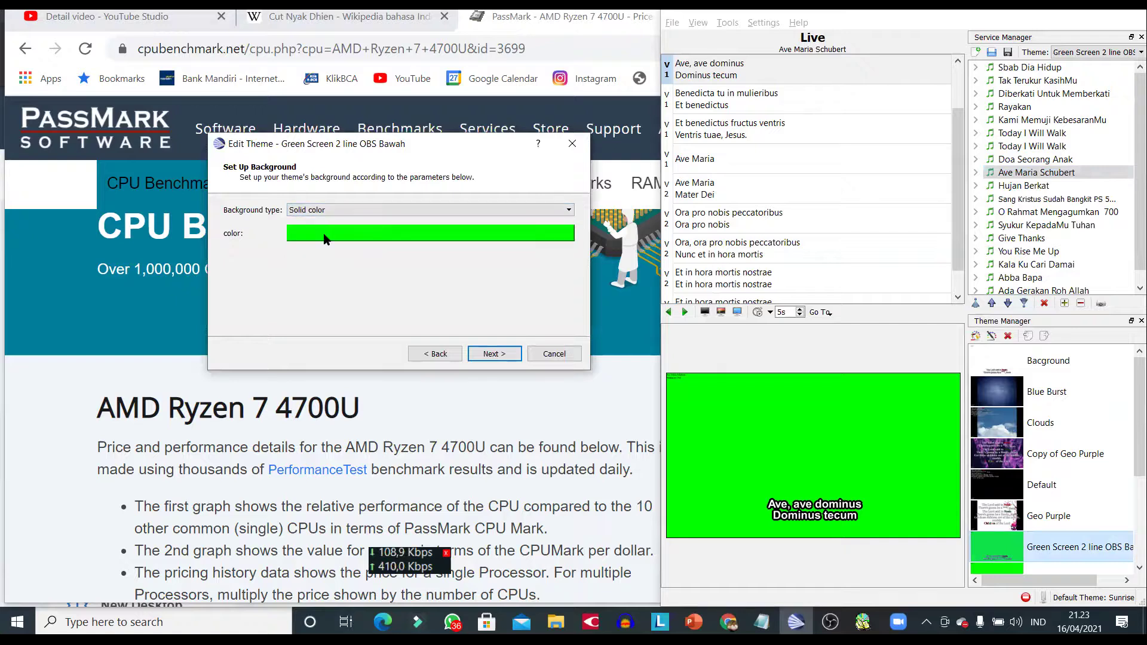
pyautogui.click(324, 234)
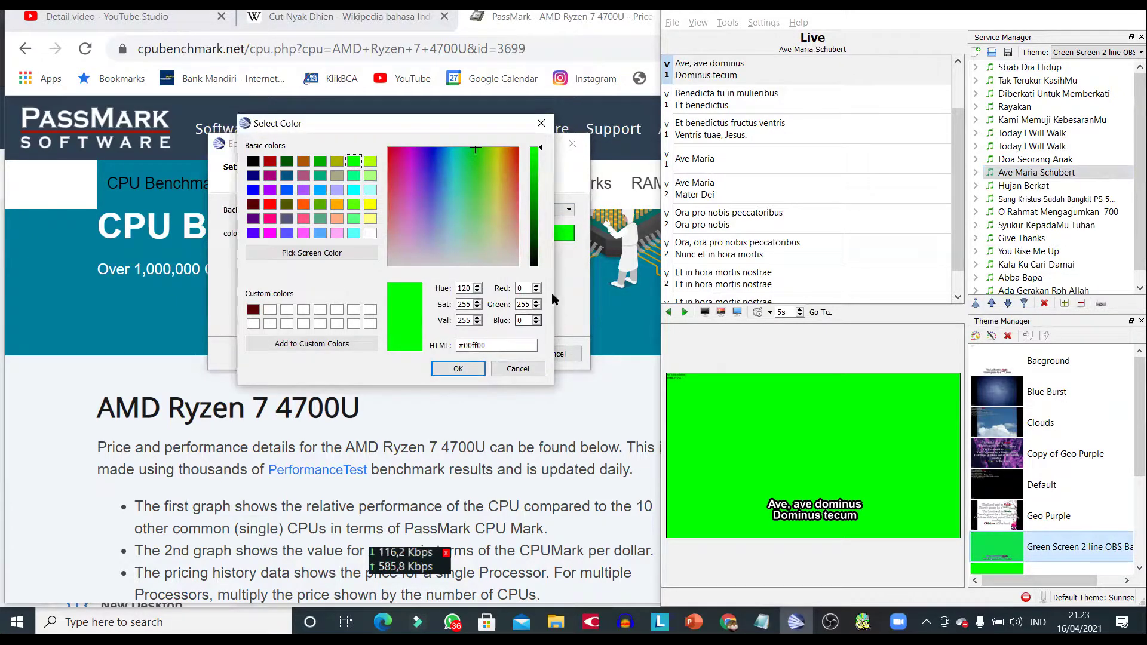
pyautogui.click(458, 369)
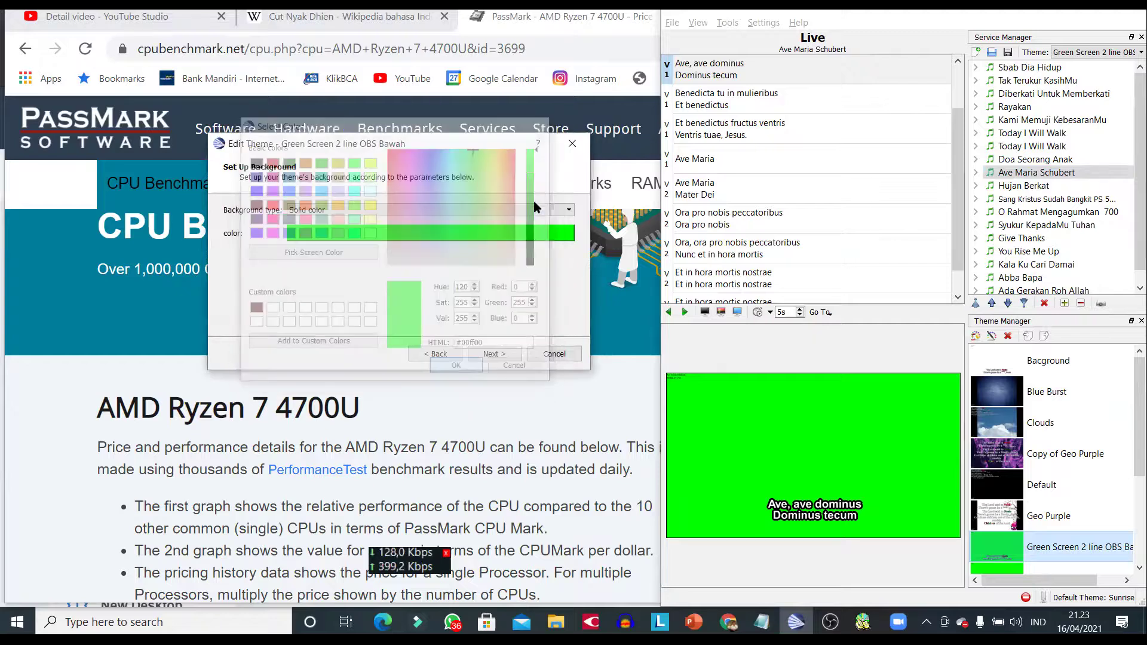
pyautogui.press('Escape')
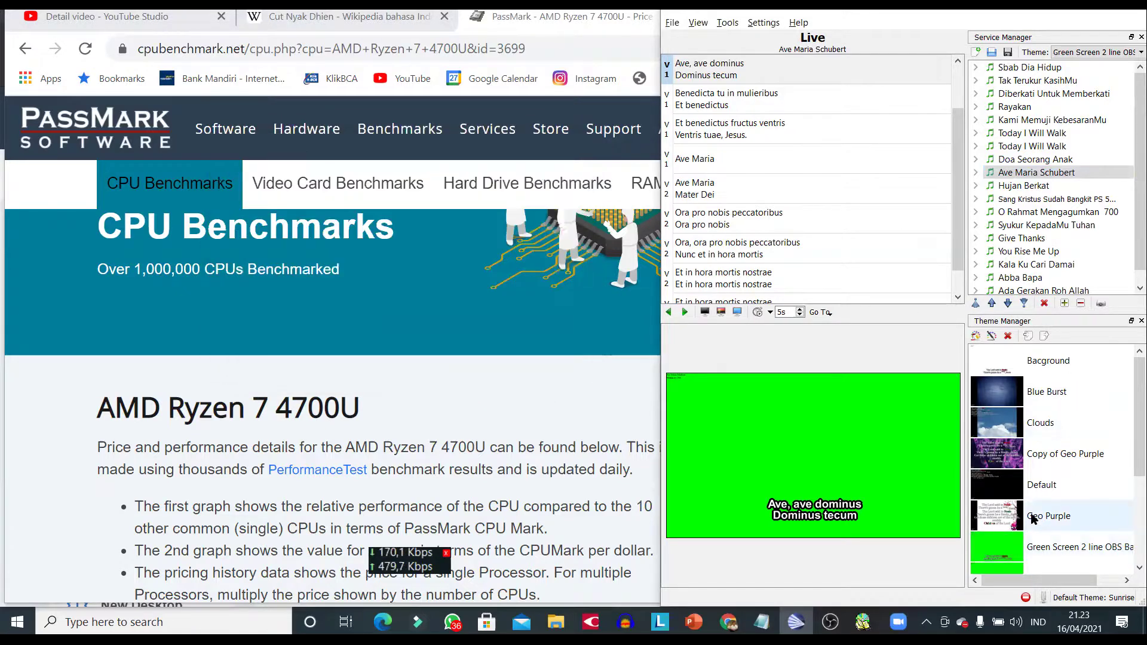
# Open the Clouds theme for editing, view the available background types, and close the editor without changes.
pyautogui.click(1003, 424)
pyautogui.rightClick(1003, 424)
pyautogui.click(1024, 422)
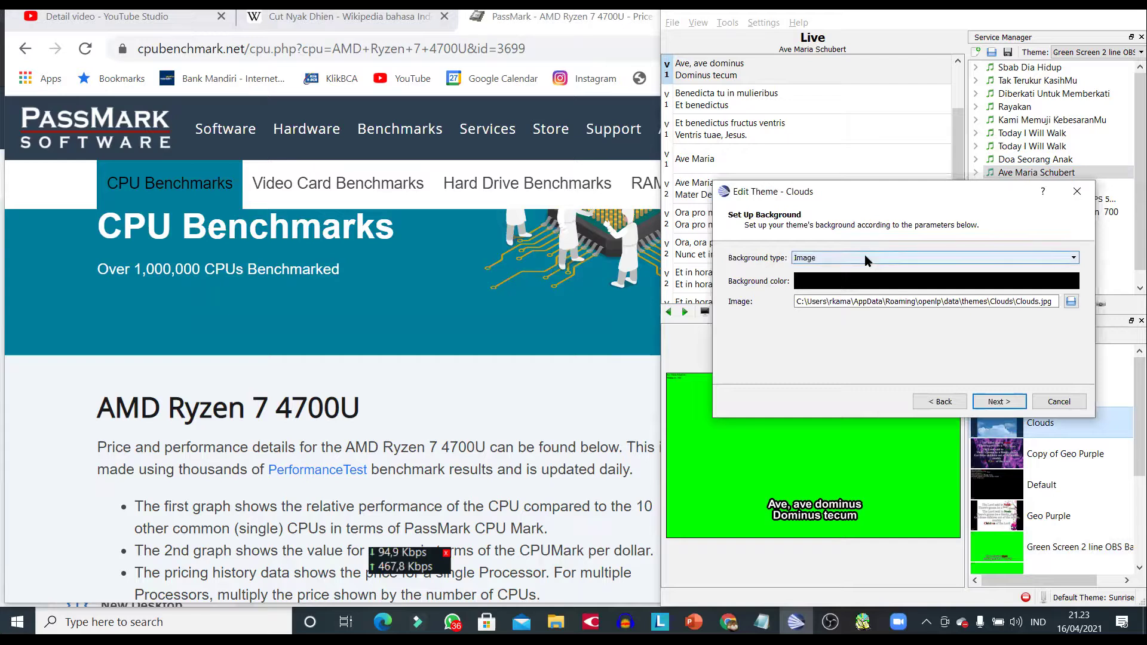
pyautogui.click(865, 255)
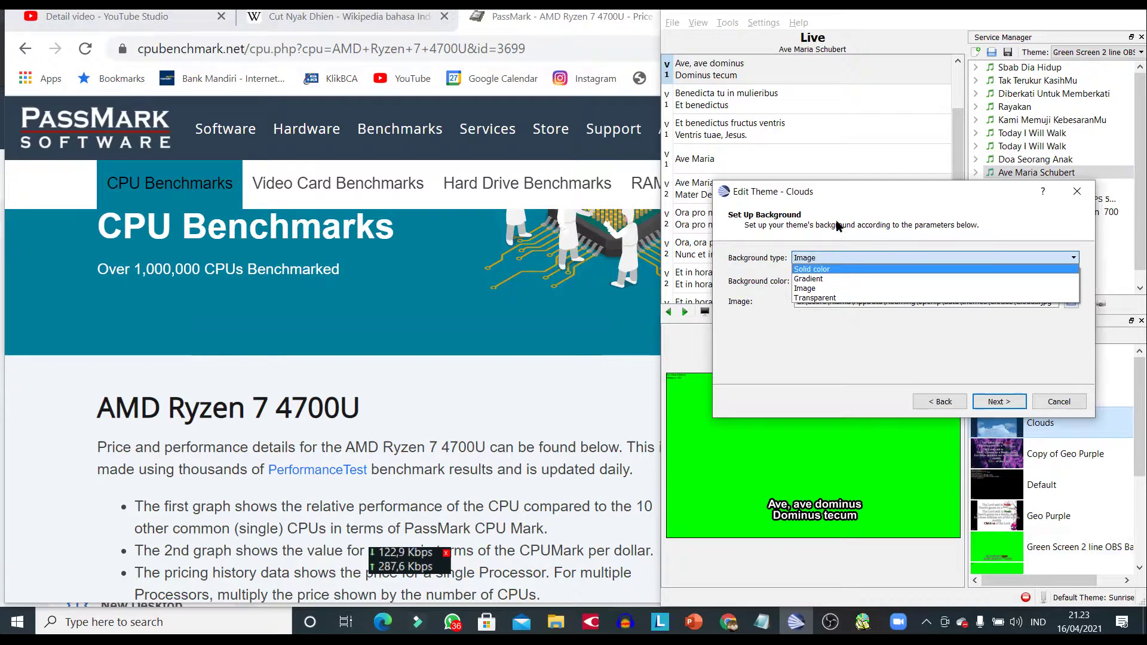
pyautogui.click(840, 188)
pyautogui.click(1078, 191)
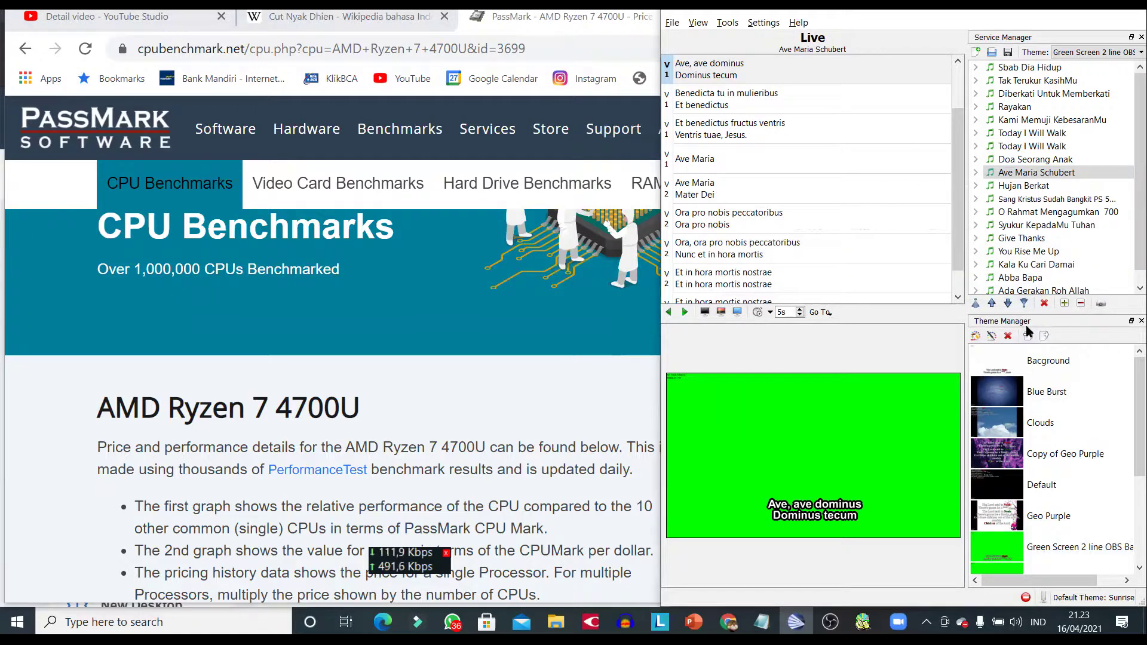
# Open the Blue Burst theme for editing, view the available background types, and close the editor without changes.
pyautogui.rightClick(1010, 394)
pyautogui.click(1022, 406)
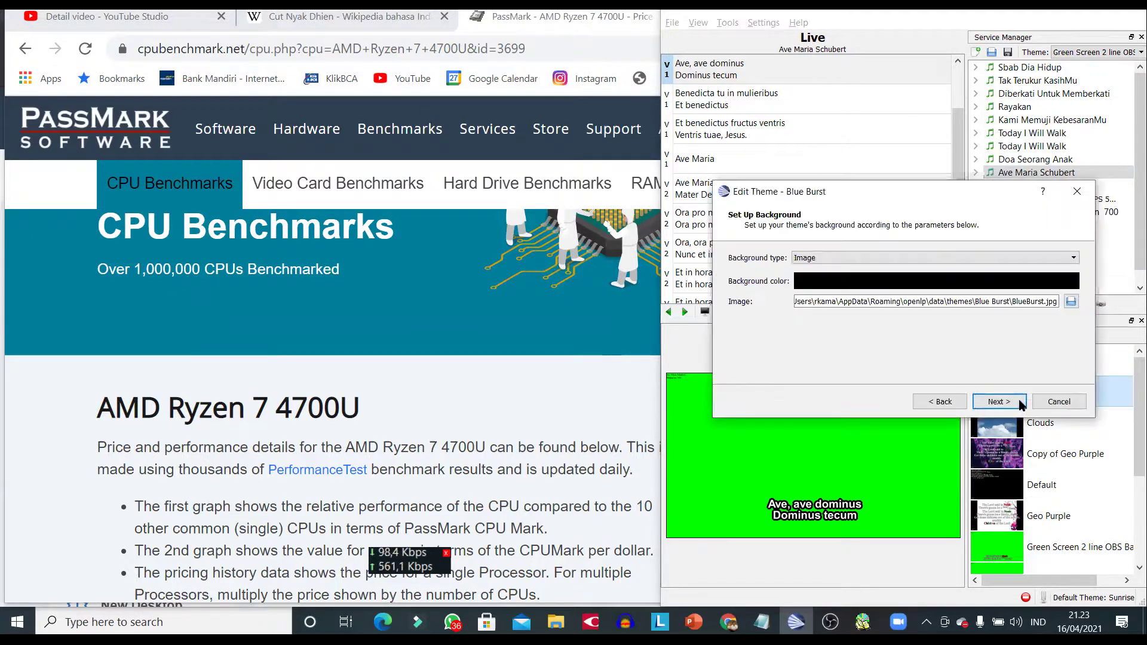
pyautogui.click(897, 256)
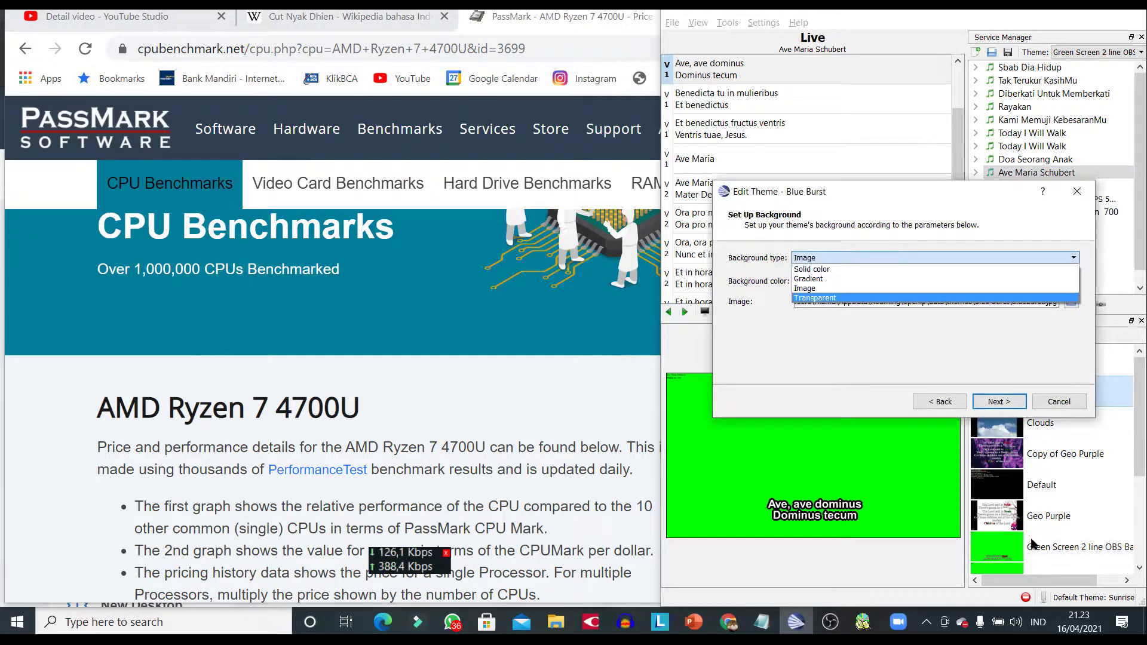
pyautogui.click(1077, 190)
pyautogui.click(1078, 191)
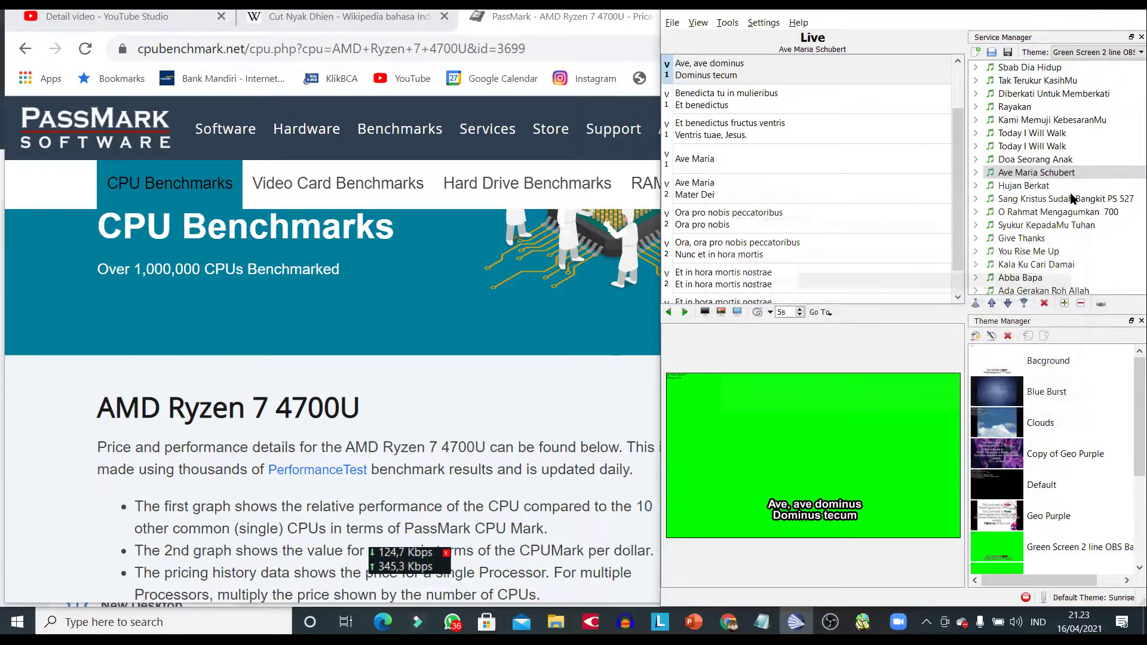
# Review every settings page of the Green Screen 2 line OBS Bawah theme, from background and fonts to alignment, output areas and preview, and finish the editor.
pyautogui.click(991, 548)
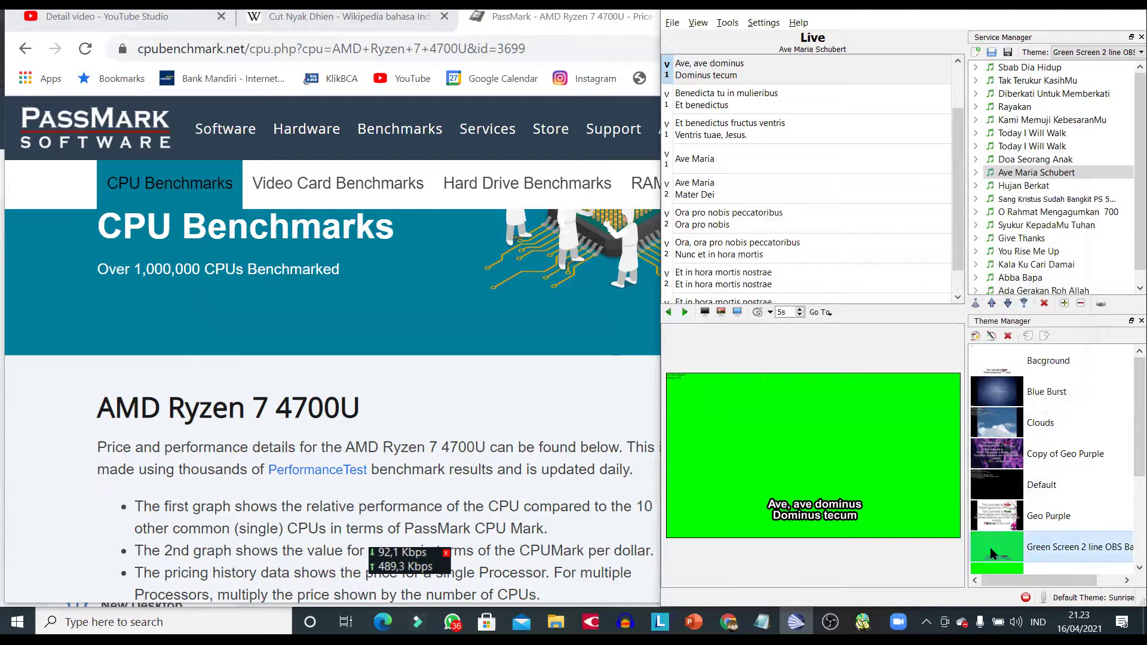
pyautogui.rightClick(988, 552)
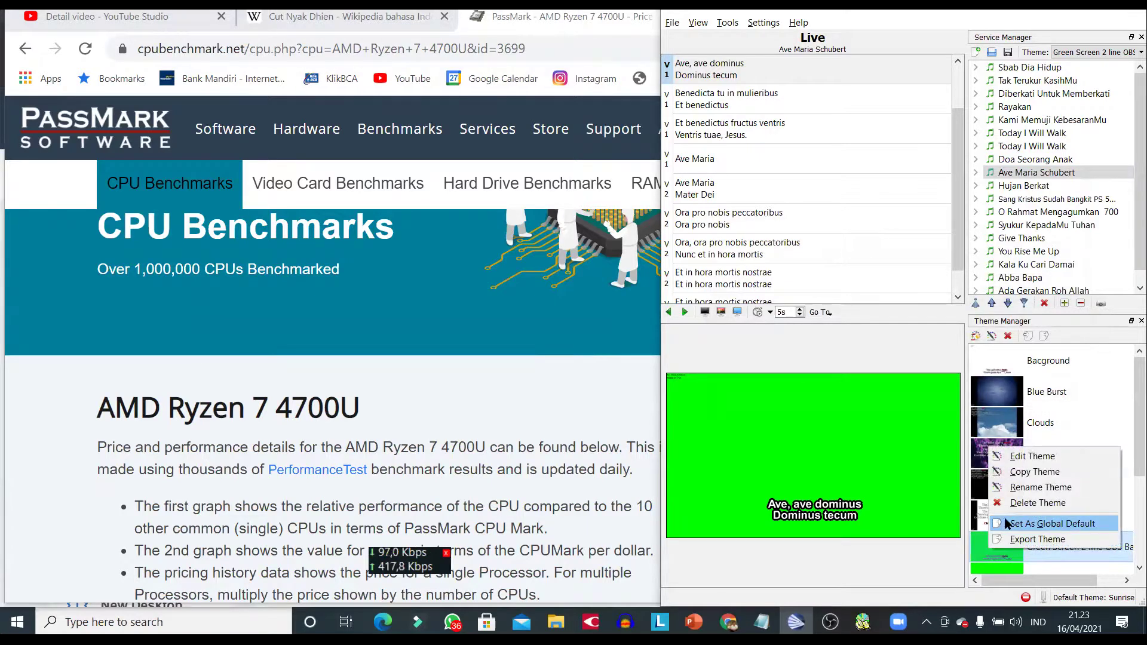
pyautogui.click(1033, 460)
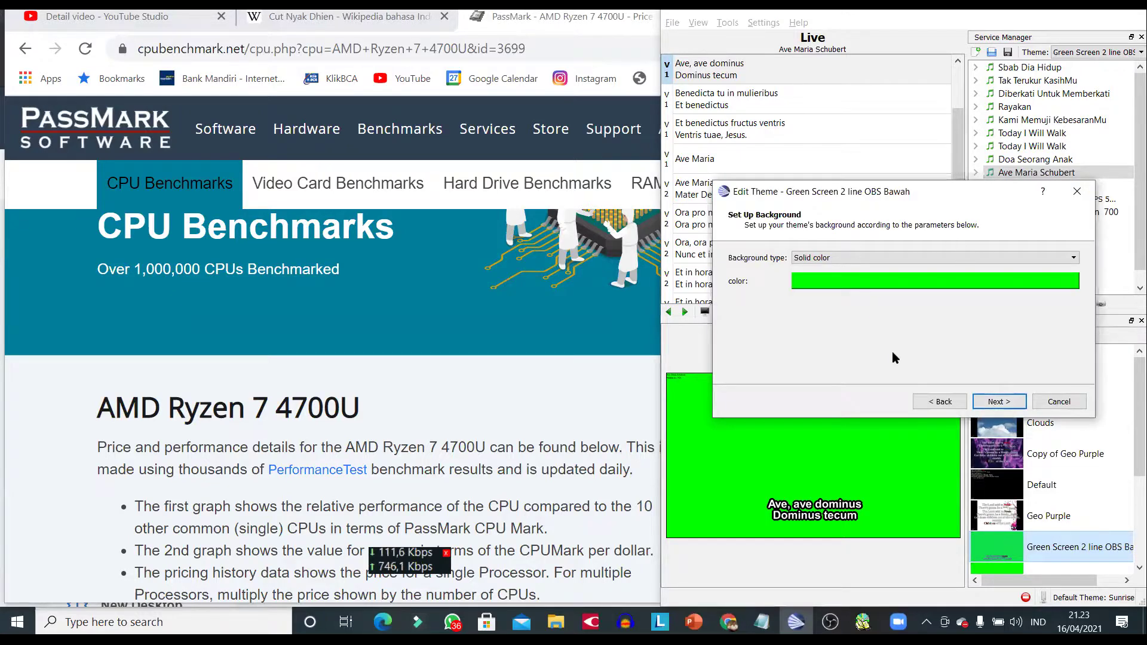
pyautogui.click(1019, 403)
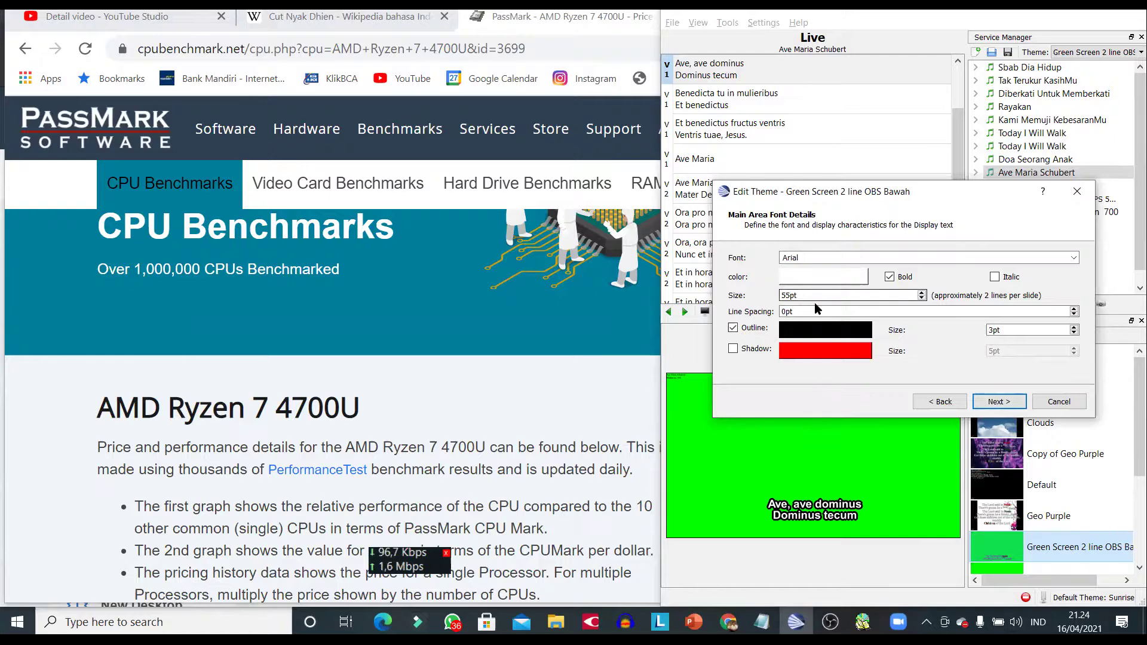
pyautogui.click(999, 403)
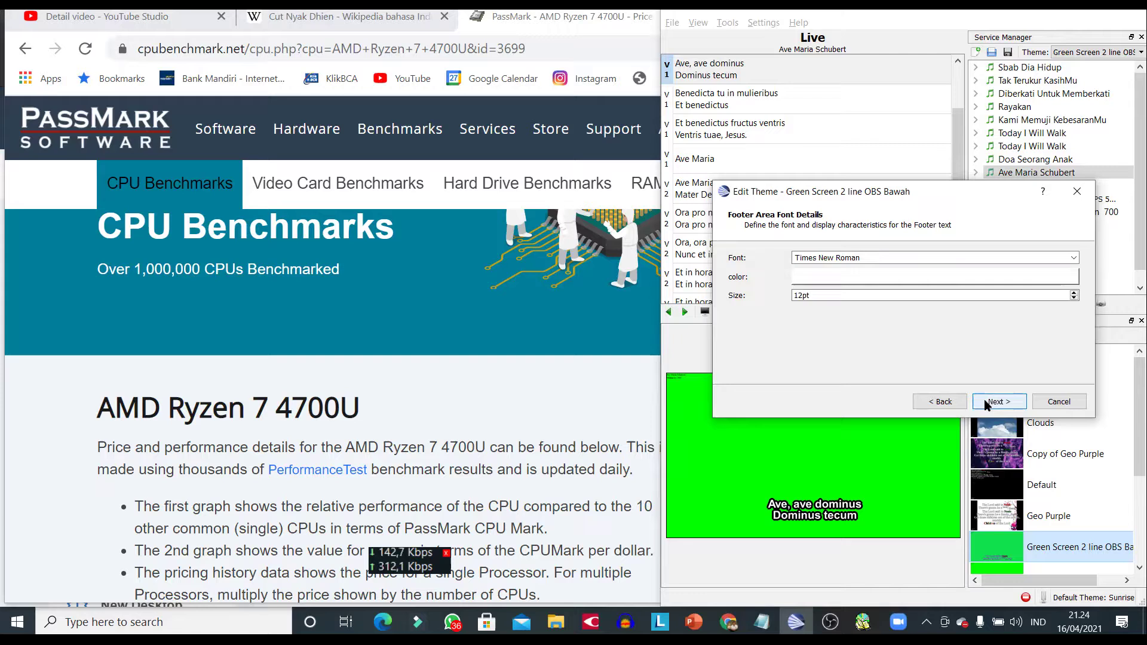
pyautogui.click(999, 401)
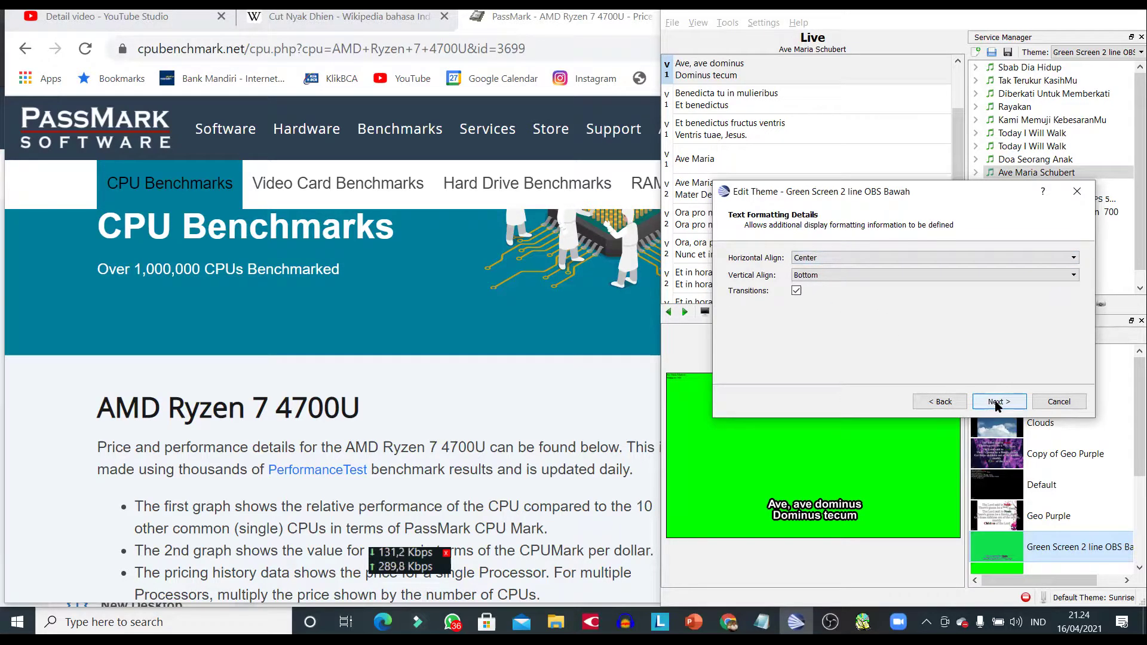
pyautogui.click(995, 403)
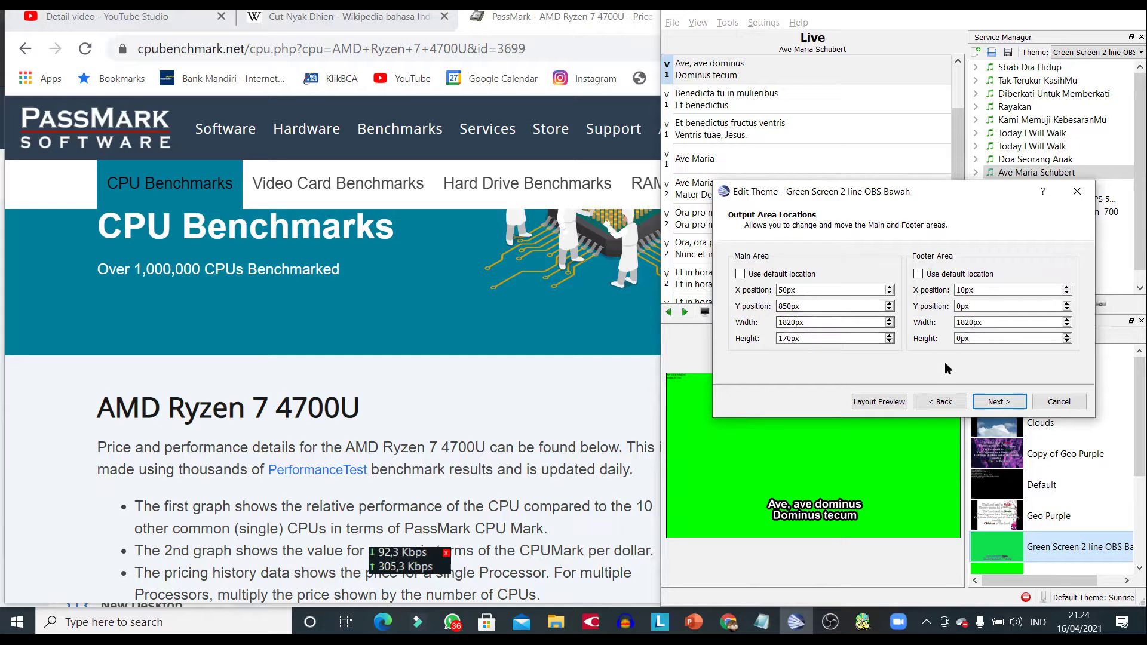
pyautogui.click(997, 402)
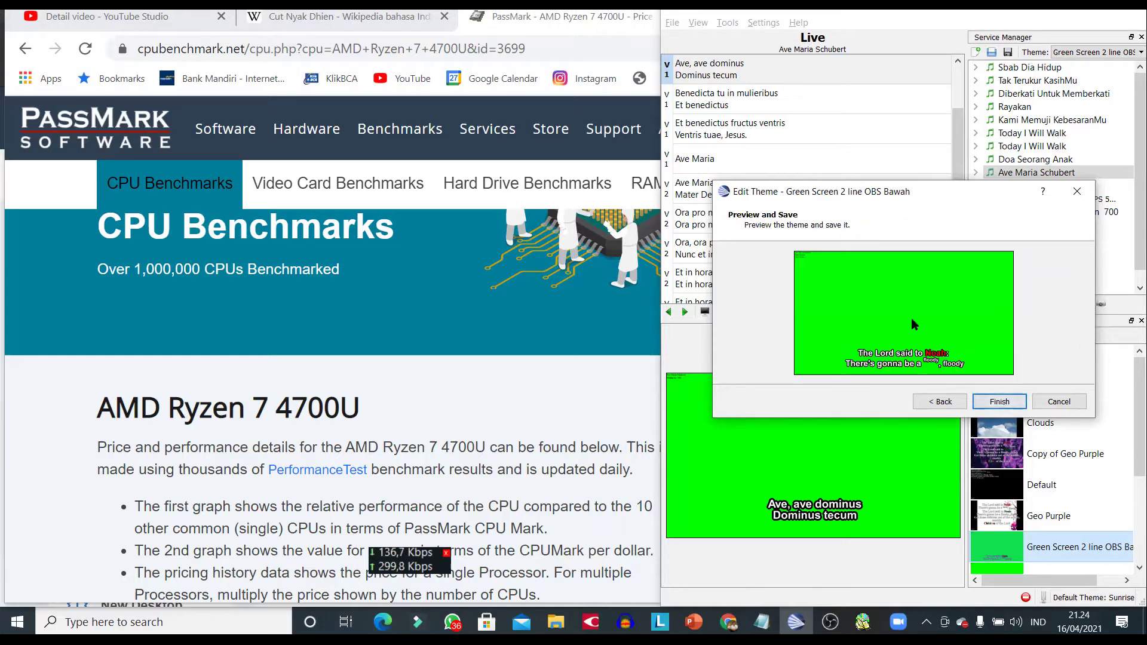
pyautogui.click(999, 402)
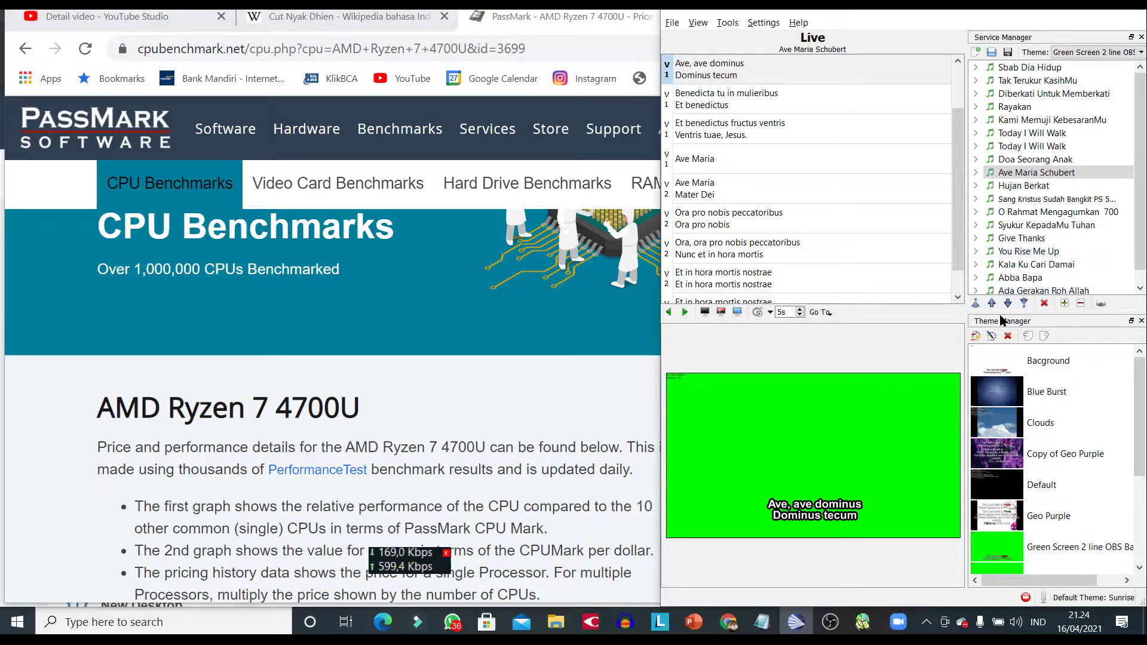
# Set the service theme to PPT Style and send the song Hujan Berkat live.
pyautogui.press('F9')
pyautogui.press('F9')
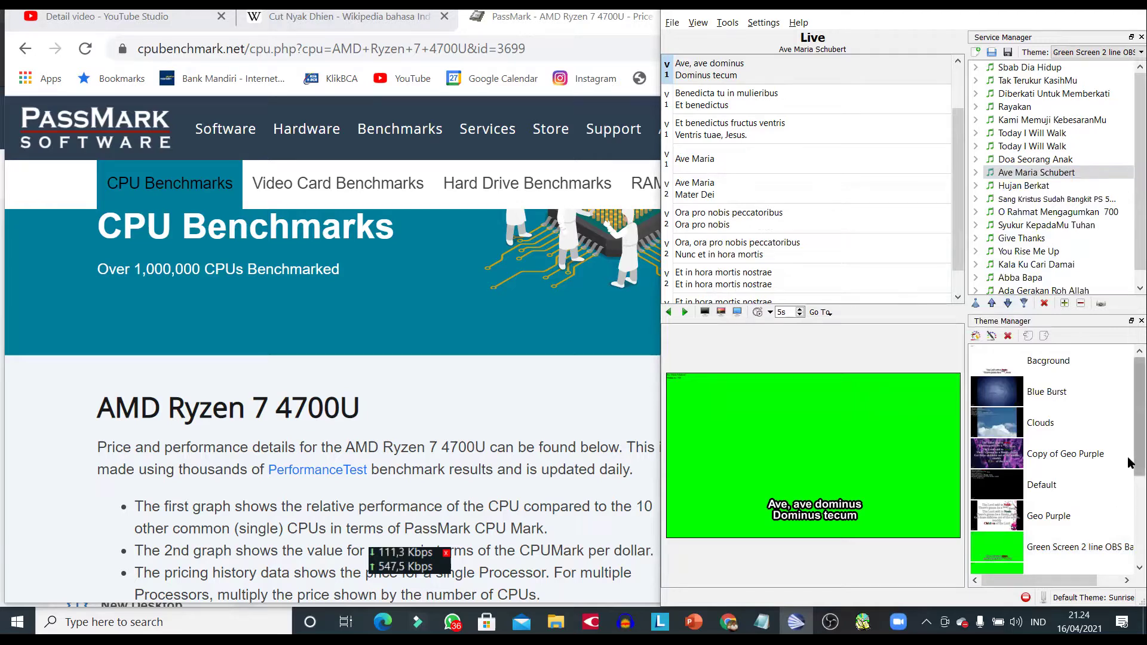
pyautogui.click(1080, 54)
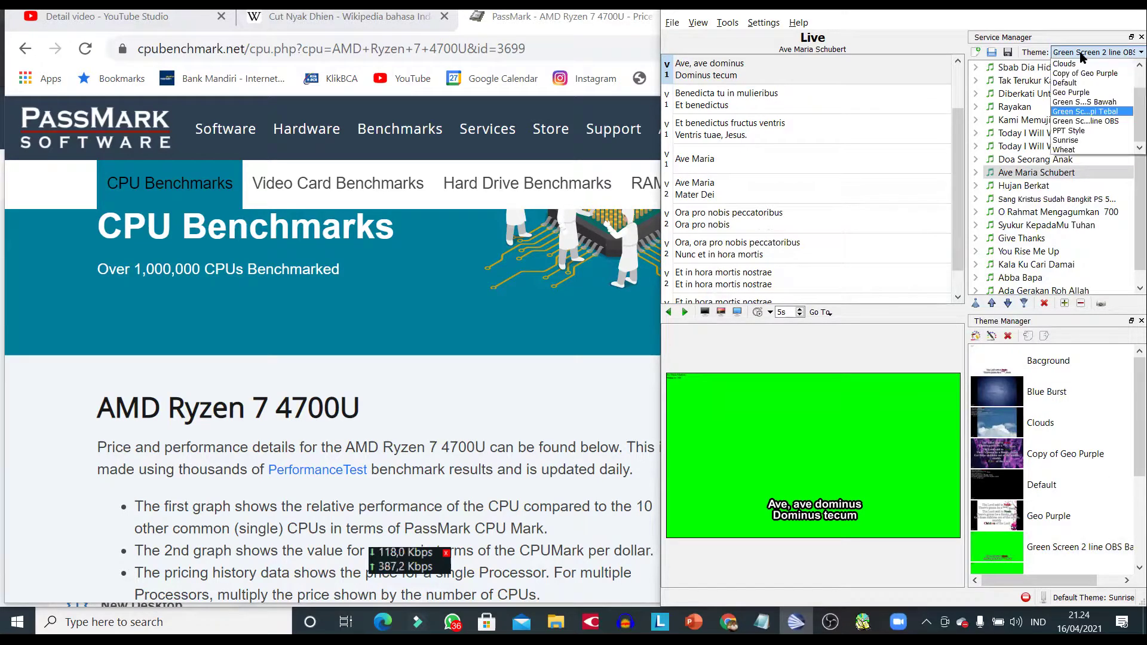
pyautogui.click(1080, 130)
pyautogui.doubleClick(1024, 188)
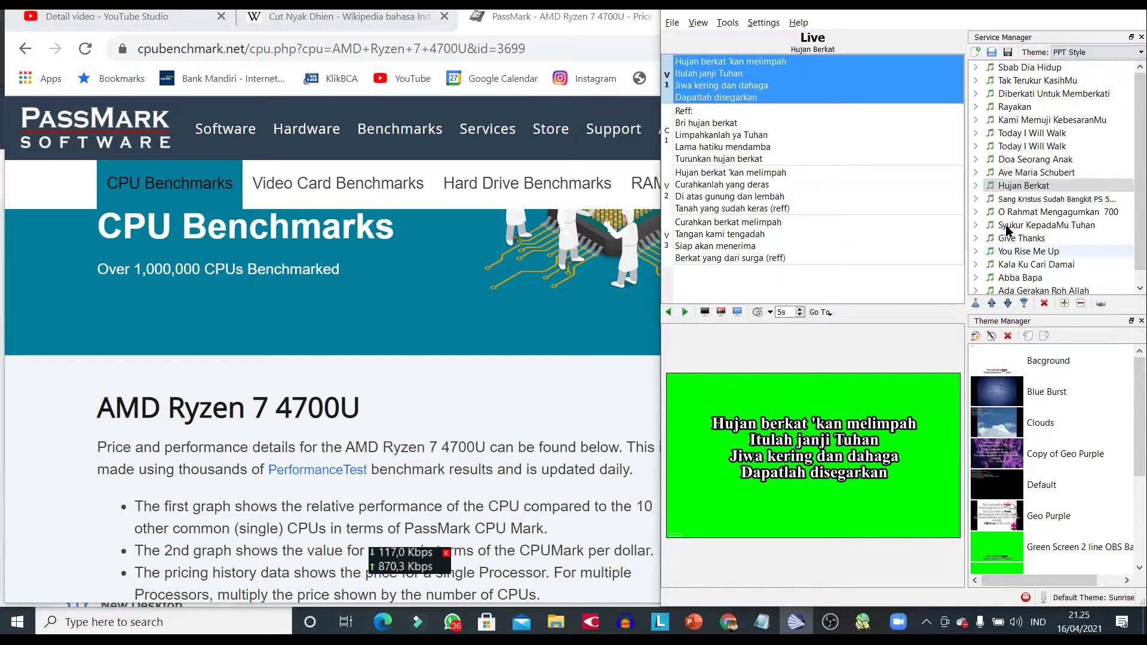
# Set the service theme to the Tebal variant of Green Screen 2 line OBS and send the song Give Thanks live.
pyautogui.click(1106, 52)
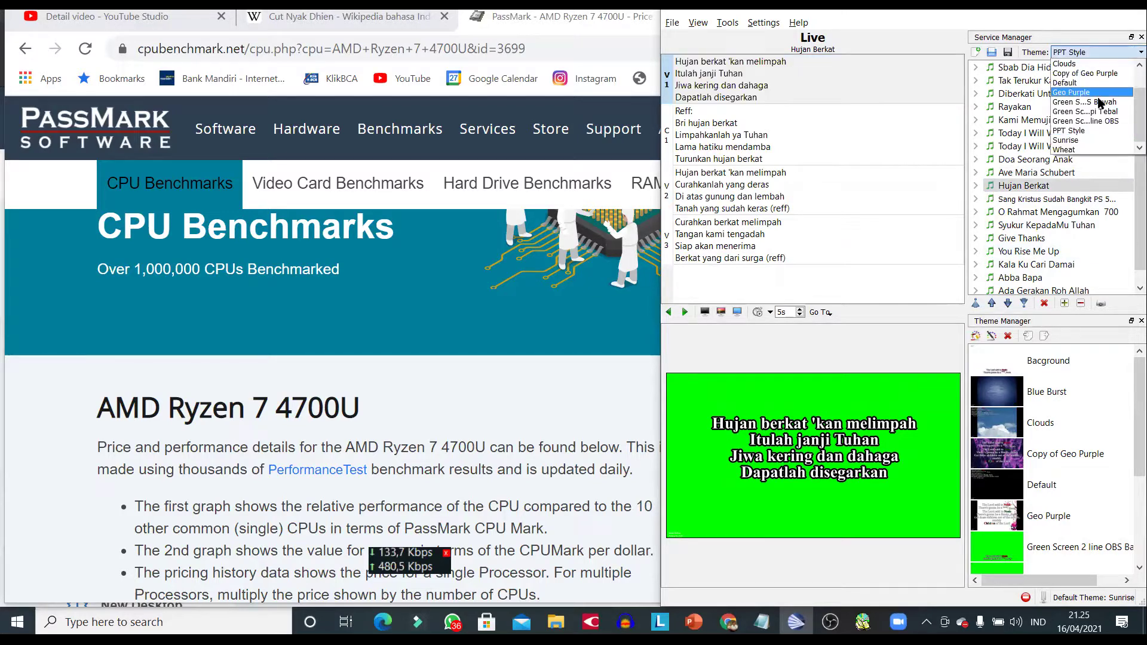
pyautogui.click(1100, 113)
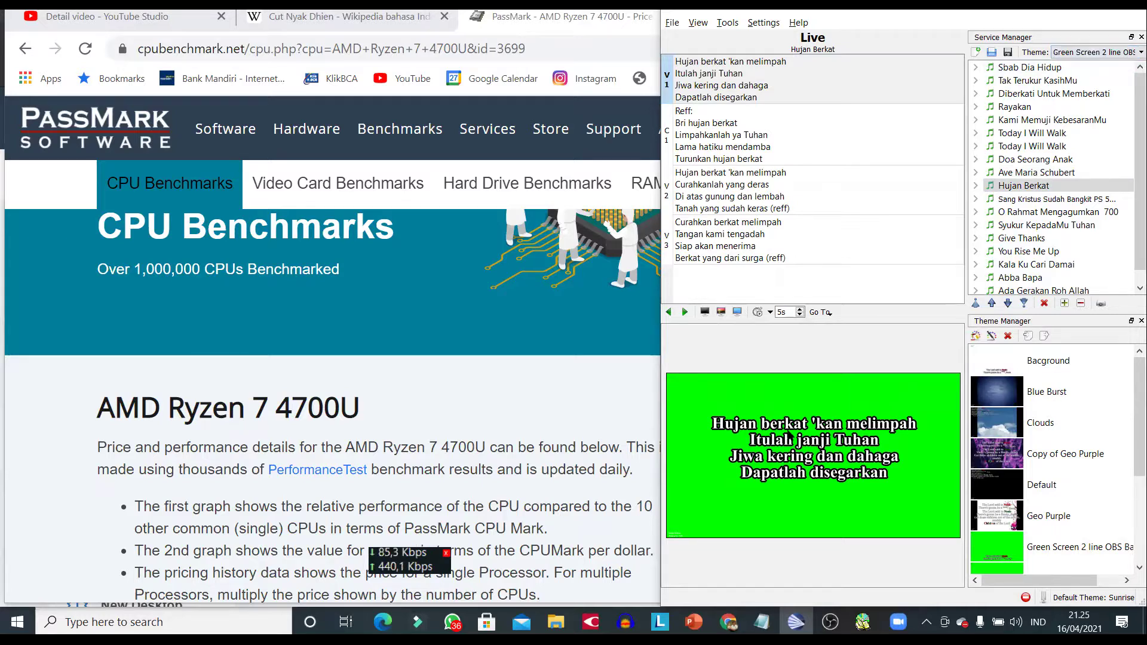
pyautogui.click(1026, 186)
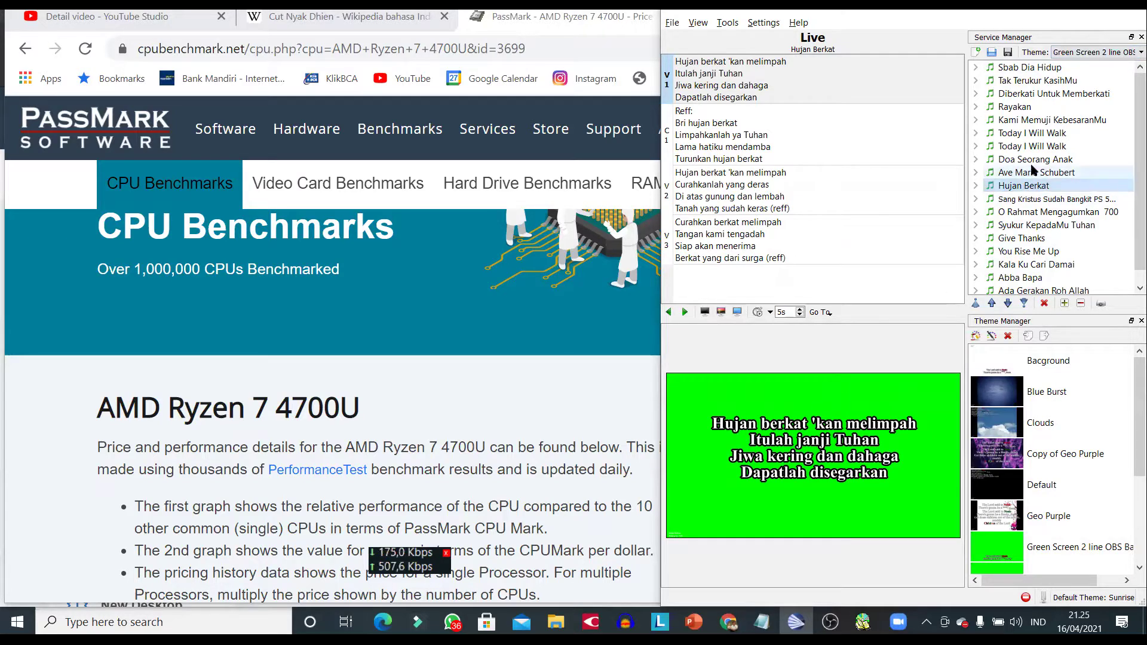
pyautogui.click(1021, 237)
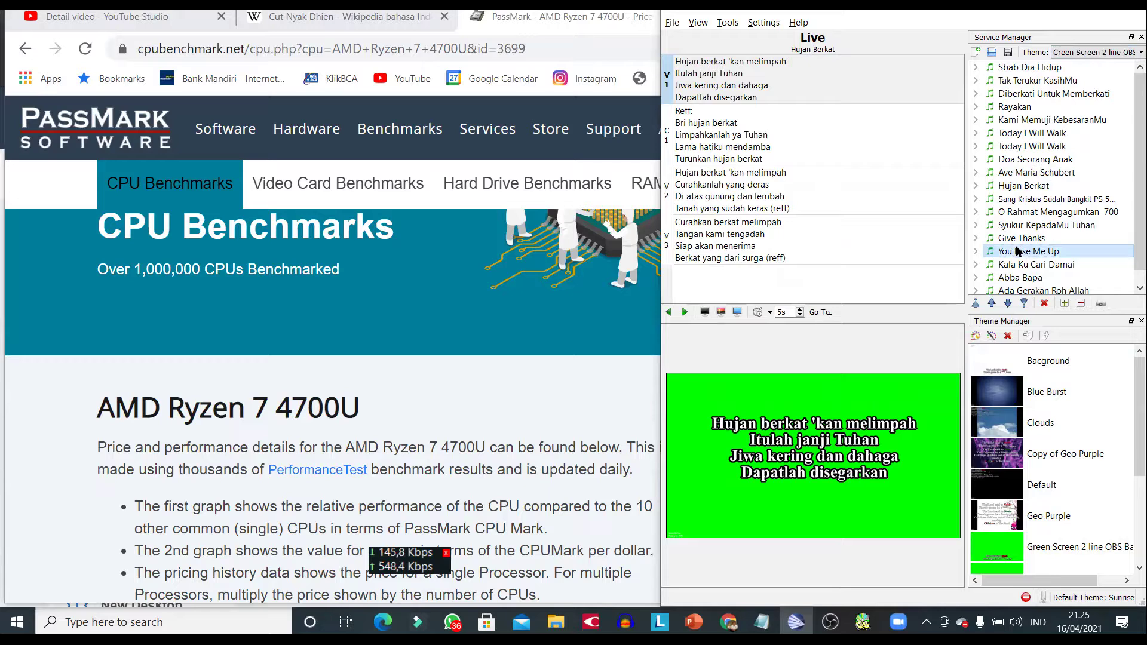
pyautogui.doubleClick(1021, 237)
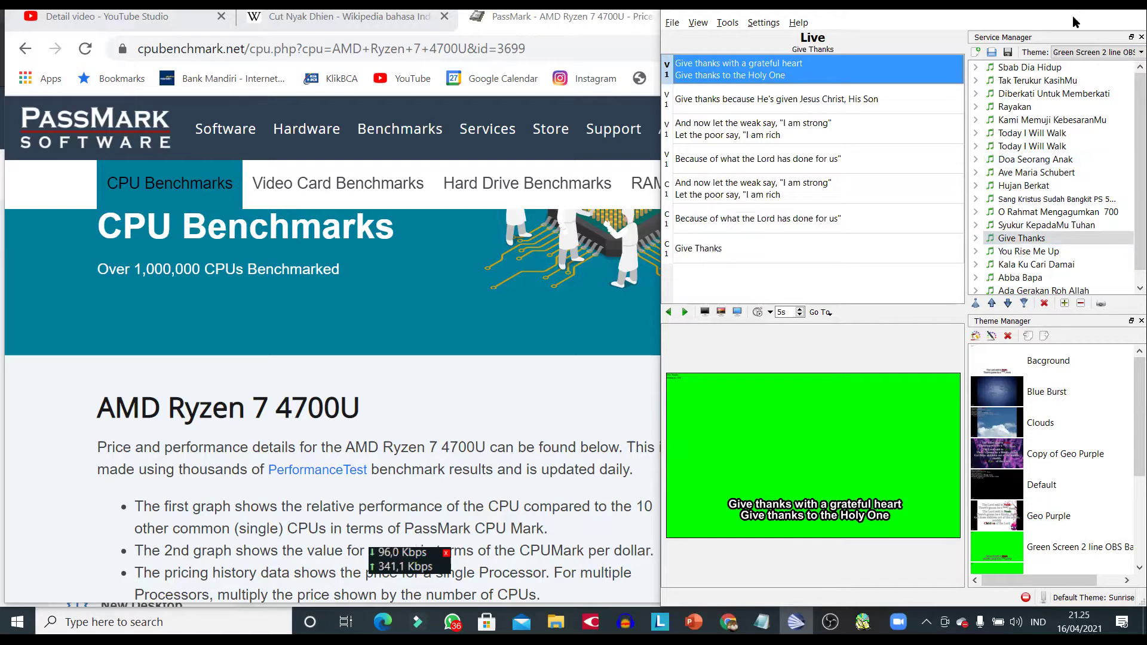
pyautogui.click(672, 24)
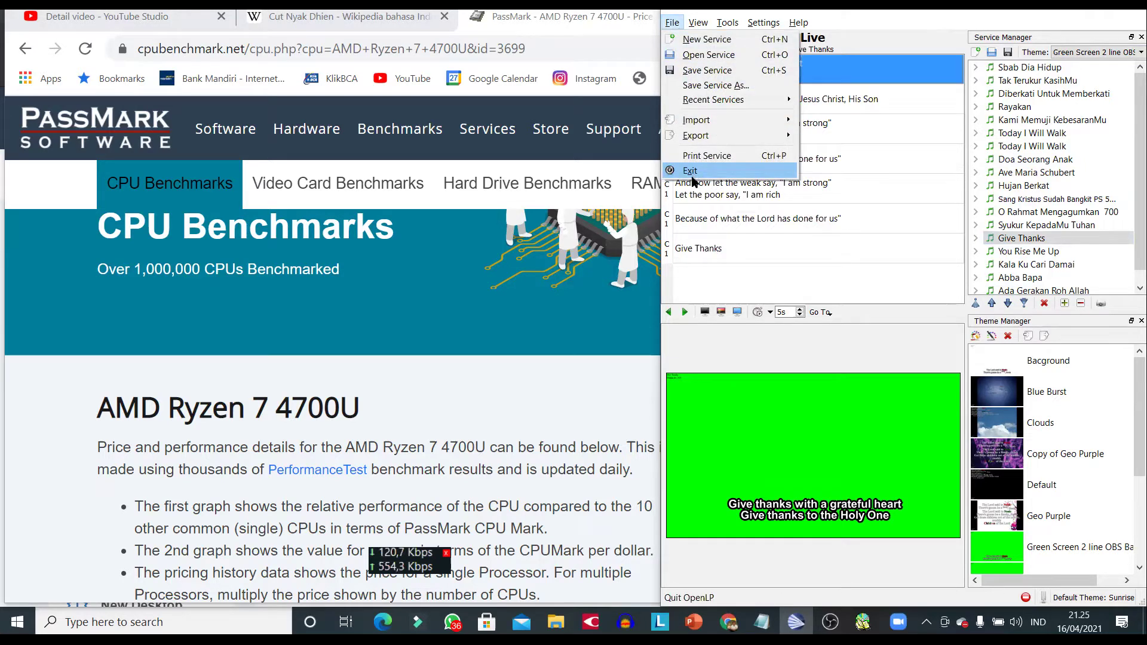
pyautogui.click(814, 350)
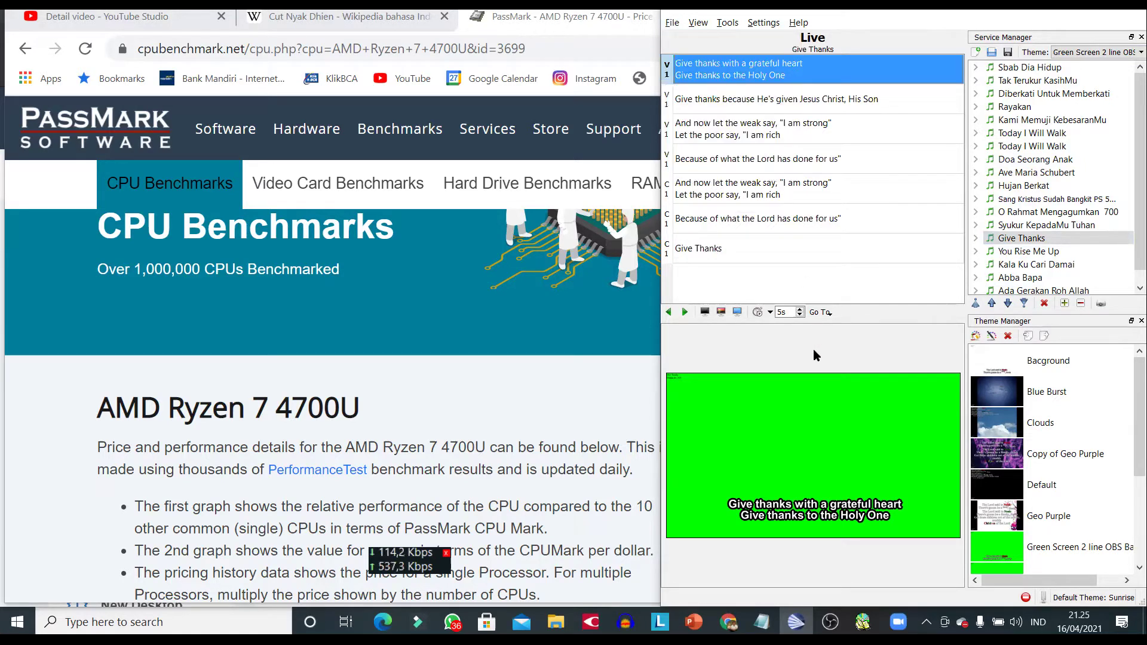
# Show the song library briefly, hide it again, and hide the Service Manager.
pyautogui.press('F8')
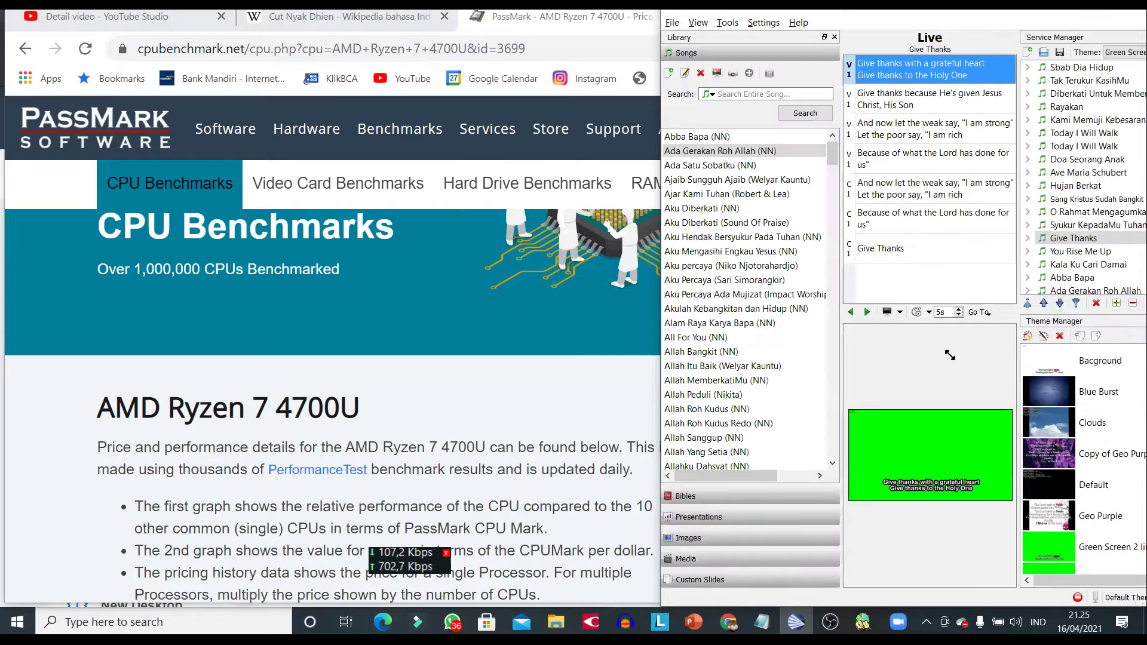
pyautogui.press('F9')
pyautogui.press('F8')
pyautogui.press('F8')
pyautogui.press('F8')
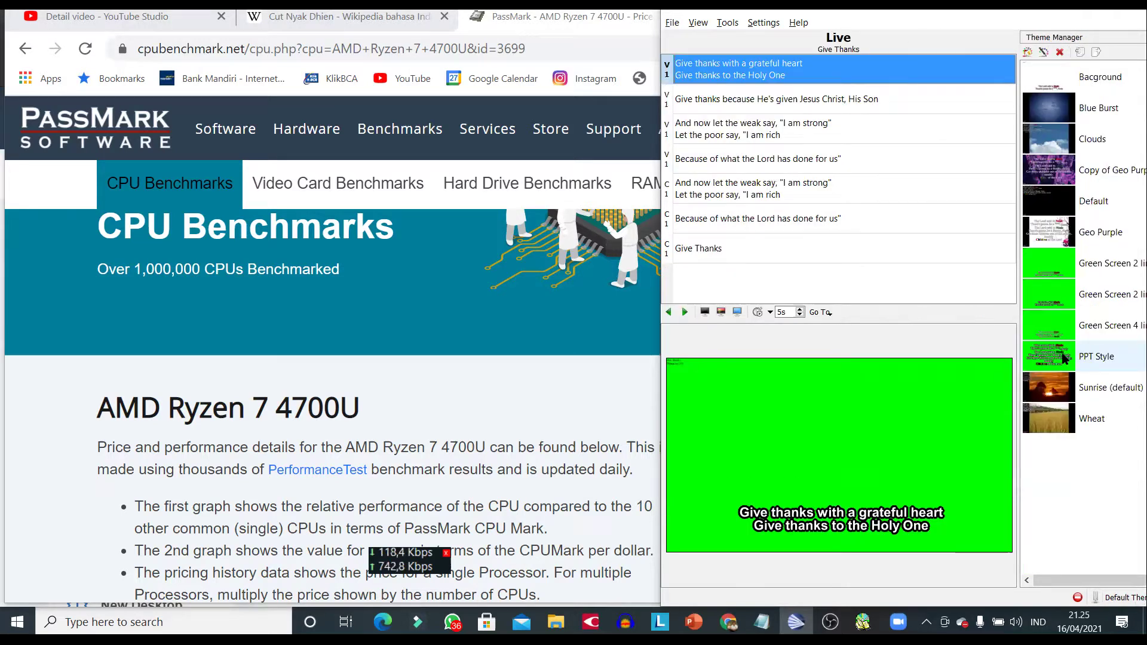
# Open and dismiss the alert message dialog, and hide the Theme Manager so only the Live panel remains.
pyautogui.press('F7')
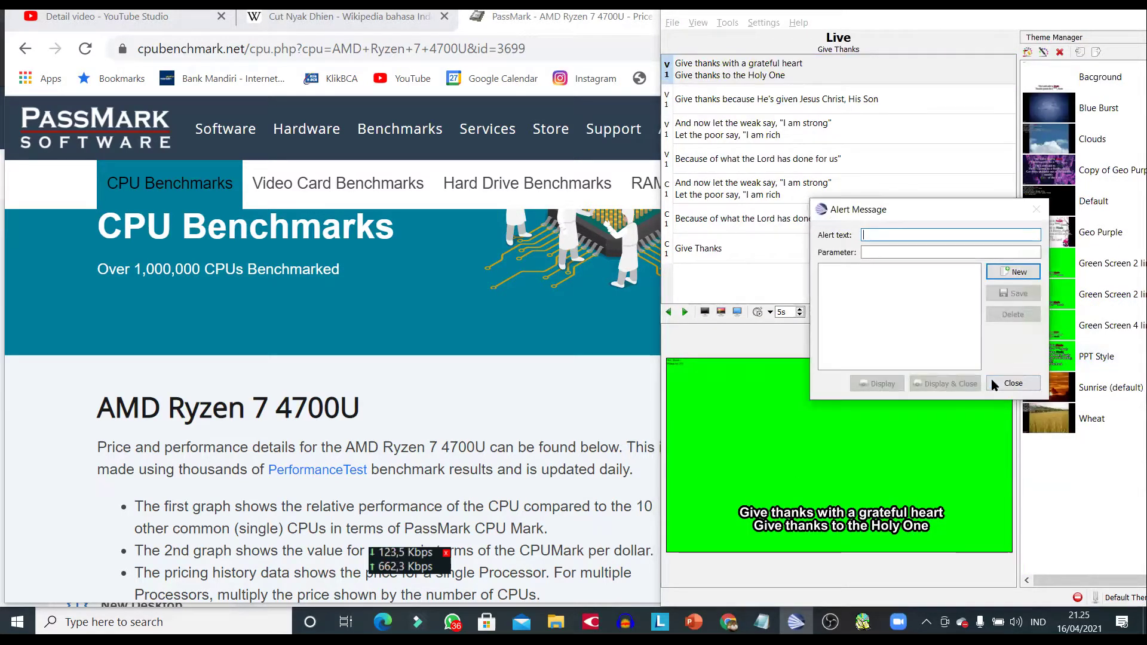
pyautogui.click(1012, 384)
pyautogui.press('F9')
pyautogui.press('F9')
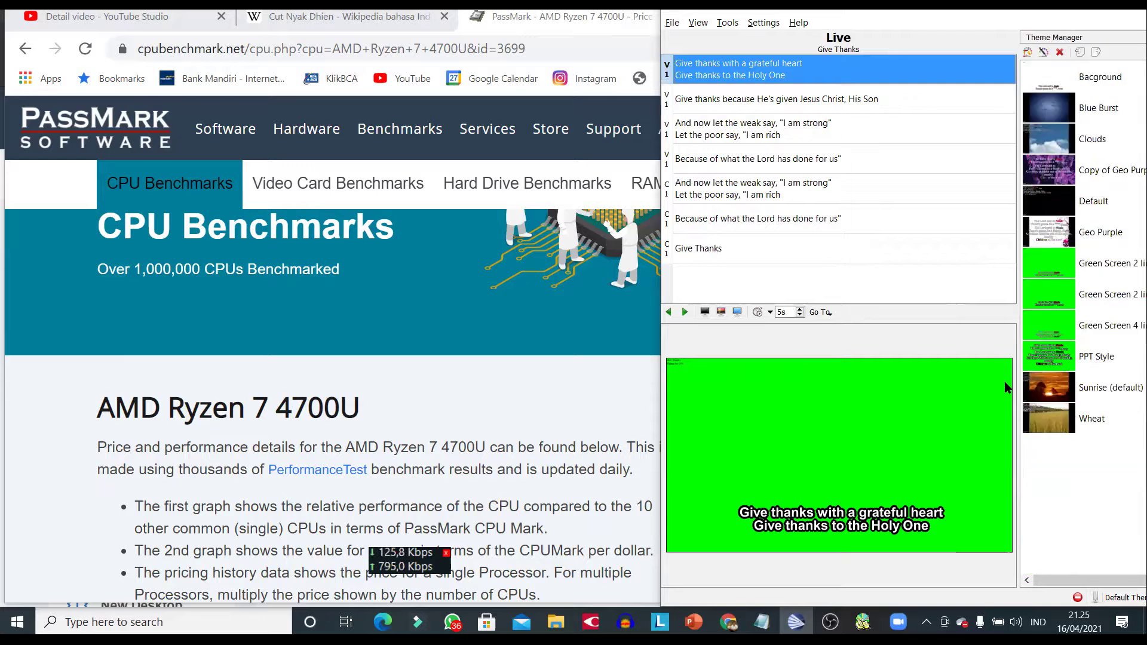
pyautogui.press('F10')
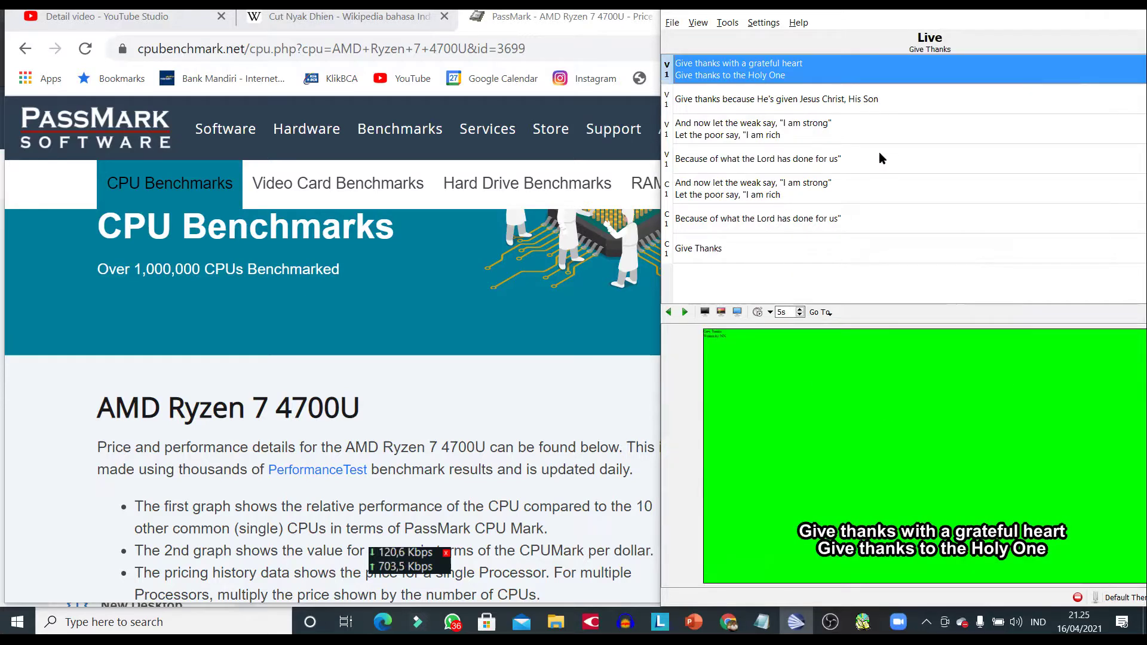